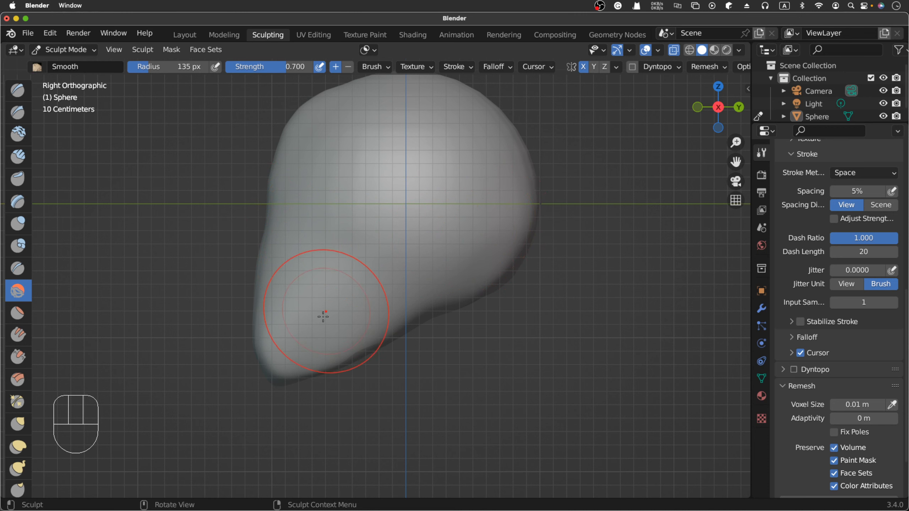
- Smooth the lower sides and chin area of the head from the front with the Smooth brush at 135 px radius
left_click(212, 298)
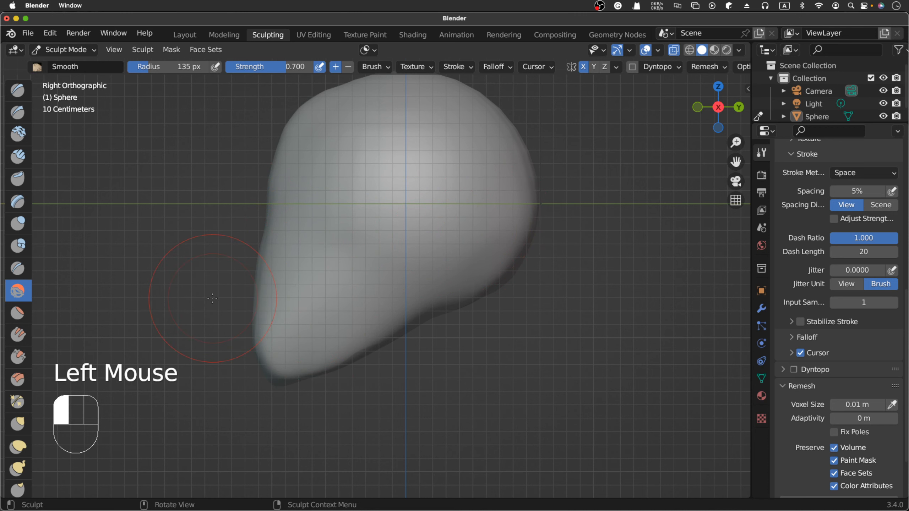
key("KP_1")
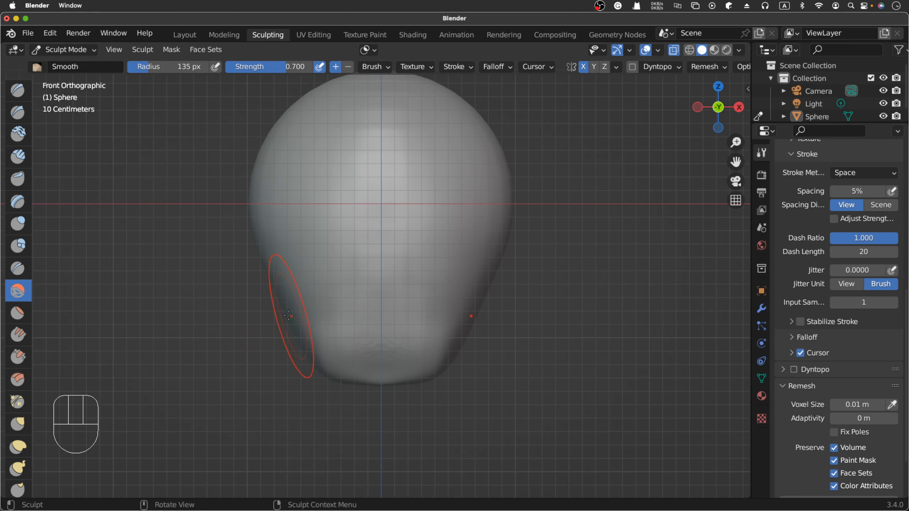
middle_click_drag(294, 324, 277, 316)
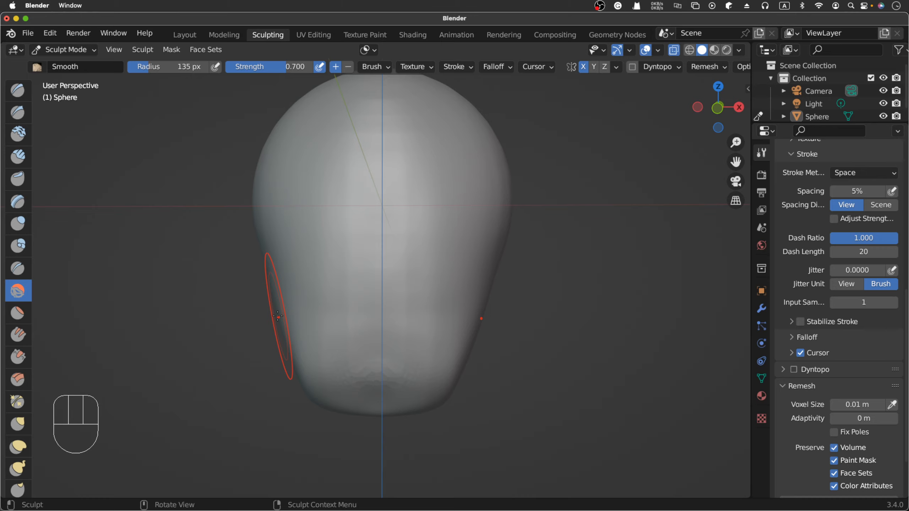
key("KP_1")
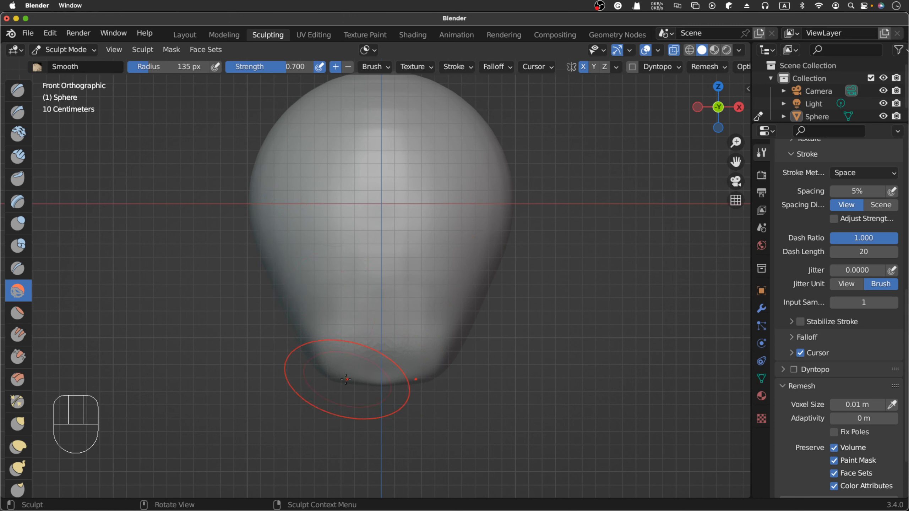
mouse_move(337, 383)
left_mouse_down()
mouse_move(376, 368)
mouse_move(386, 382)
mouse_move(403, 380)
left_mouse_up()
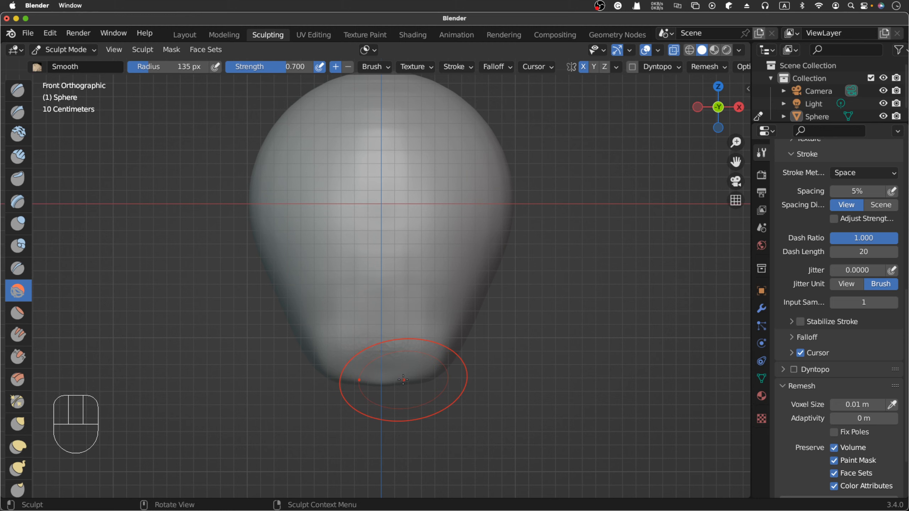
- With the Grab brush at 104 px radius, reshape the lower corners of the jaw inward in front view
key("g")
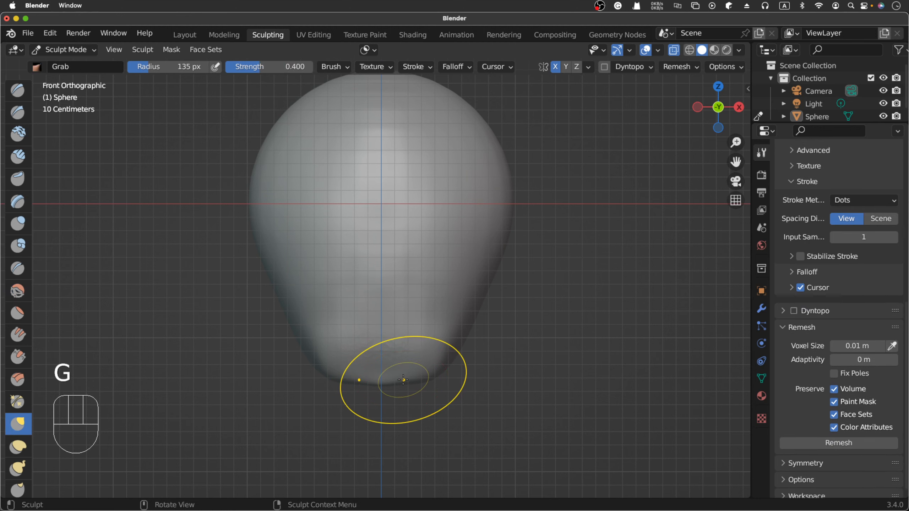
key("f")
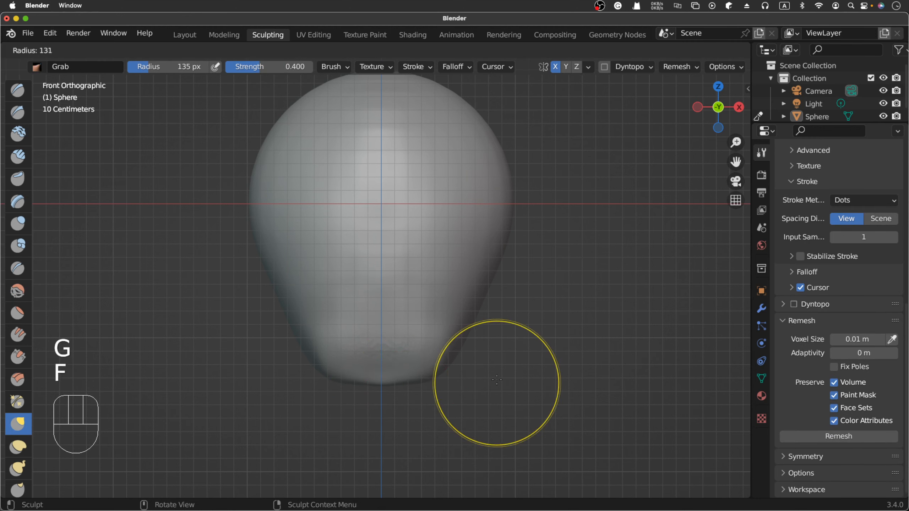
left_click(481, 389)
left_click(433, 373)
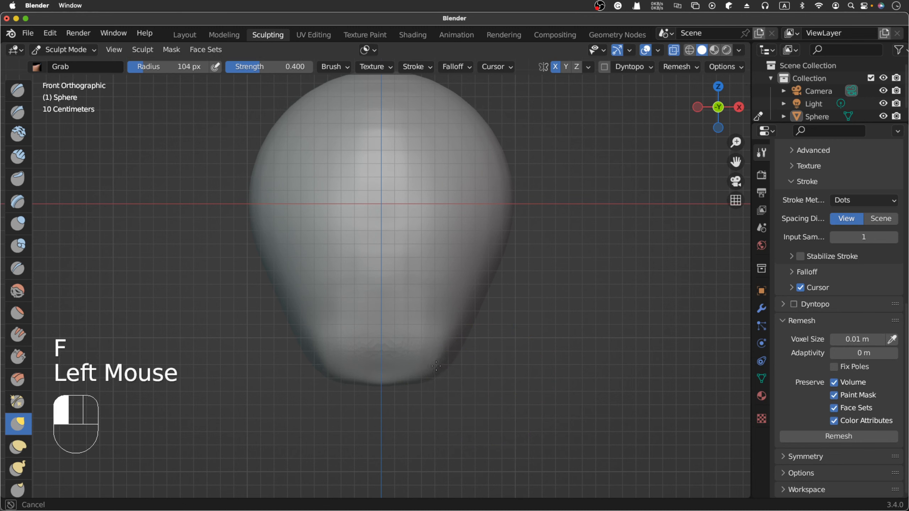
left_click(448, 366)
left_click(457, 349)
left_click(472, 336)
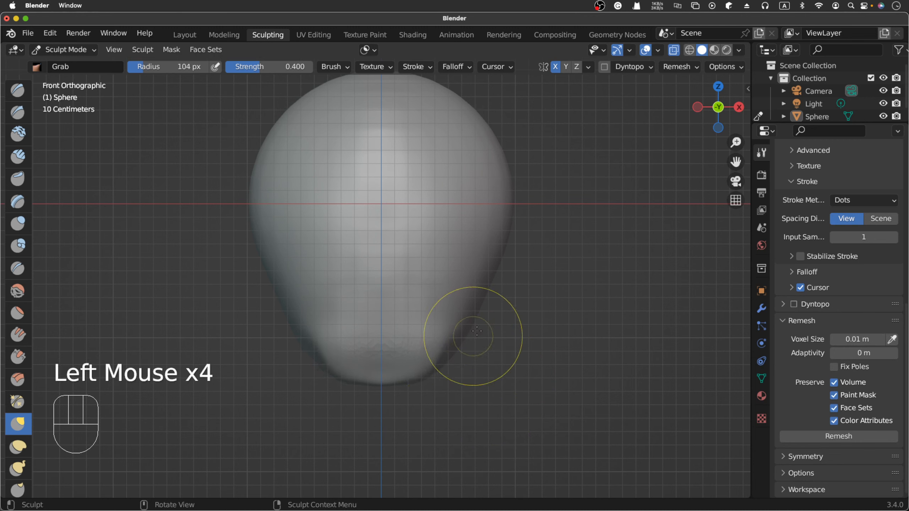
- Pull the middle of the chin downward with the Grab brush to form a narrower, tapered tip
left_click(394, 385)
left_click(388, 390)
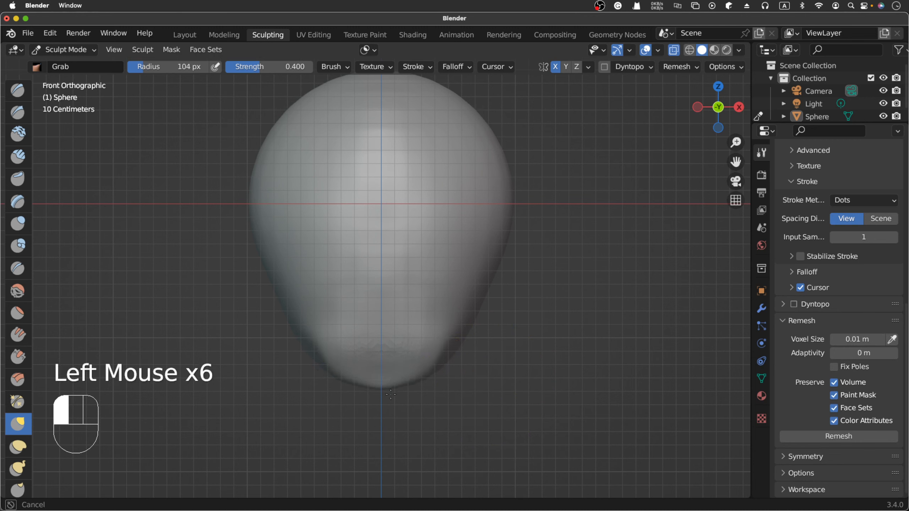
left_click(387, 396)
left_click(388, 399)
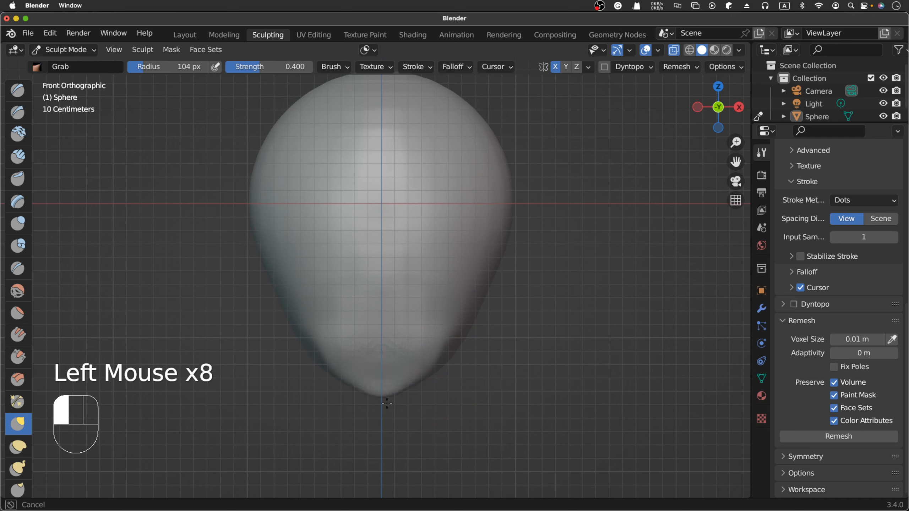
- Smooth the jaw, forehead and side of the head with the Smooth brush at 0.700 strength
key("shift+s")
left_click(429, 365)
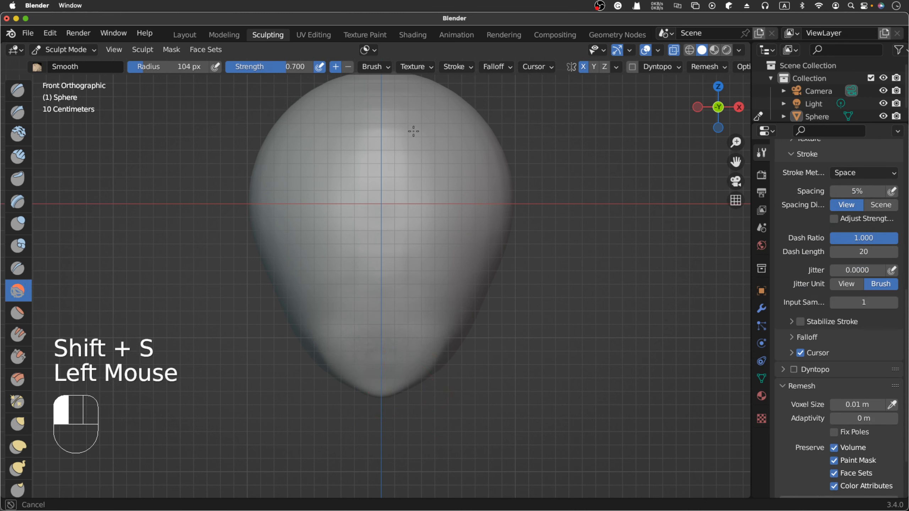
mouse_move(431, 113)
left_mouse_down()
mouse_move(475, 326)
mouse_move(498, 210)
left_mouse_up()
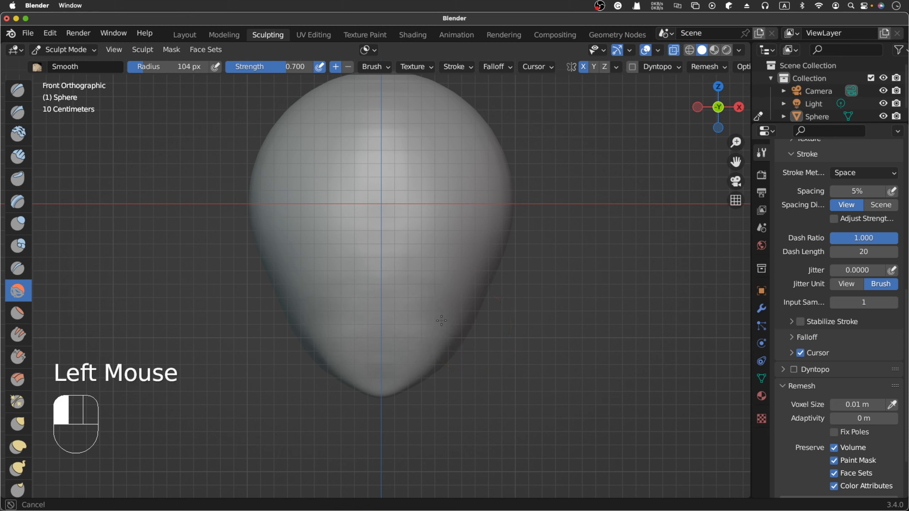
left_click_drag(442, 321, 438, 324)
- Round out the head's outline from beside the chin up to the cheeks with the Grab brush
key("g")
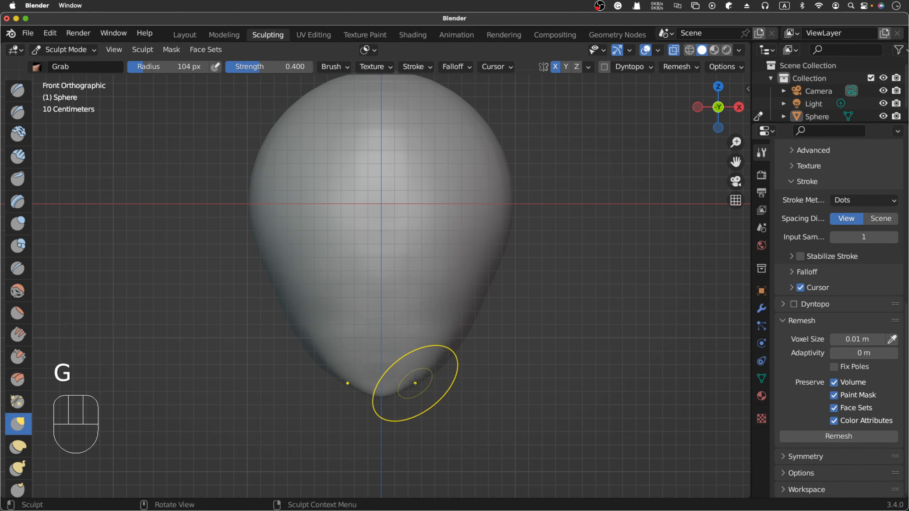
left_click_drag(414, 381, 437, 373)
left_click_drag(437, 373, 471, 324)
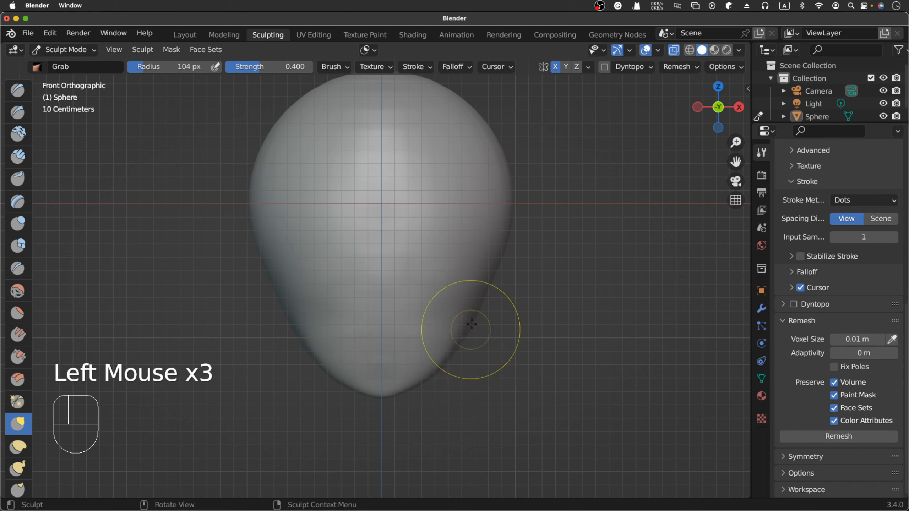
left_click(479, 294)
left_click(493, 260)
left_click(501, 223)
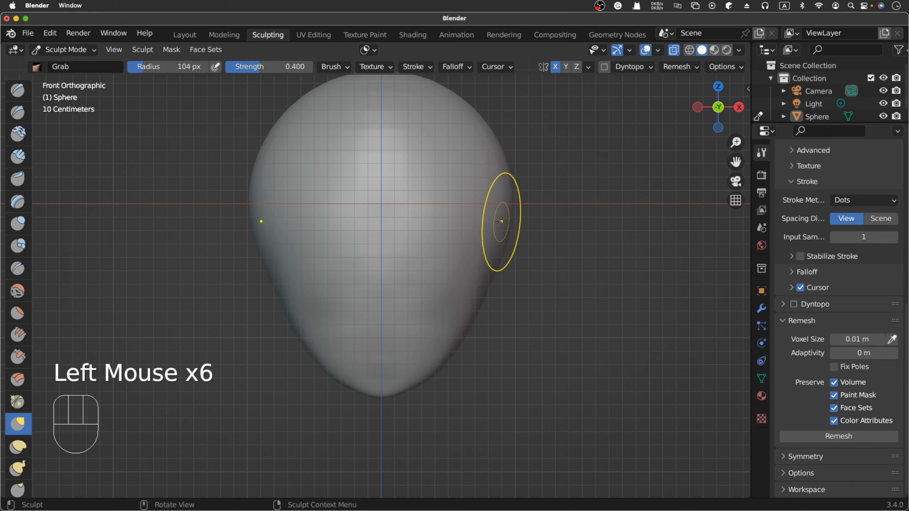
left_click_drag(502, 219, 507, 223)
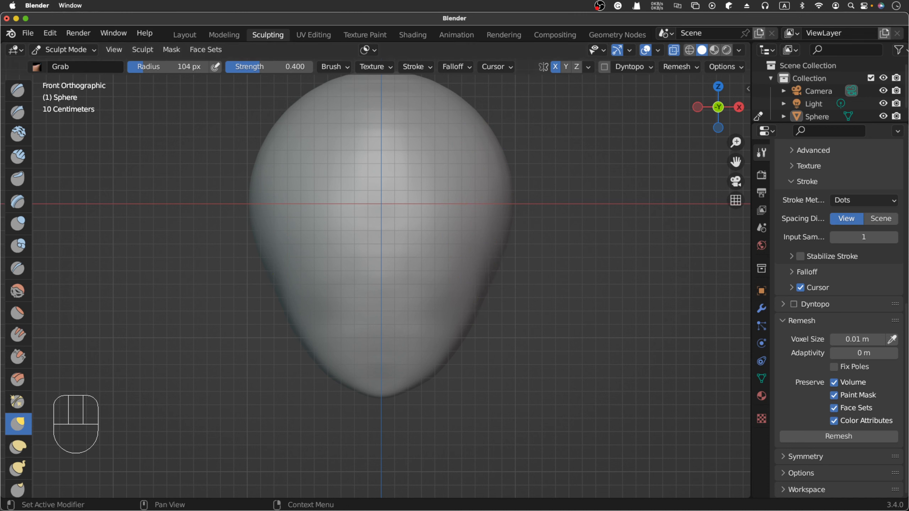
- Switch to Chrome and study the DK Find Out front-view skull image from the search results as reference
key("super+Tab")
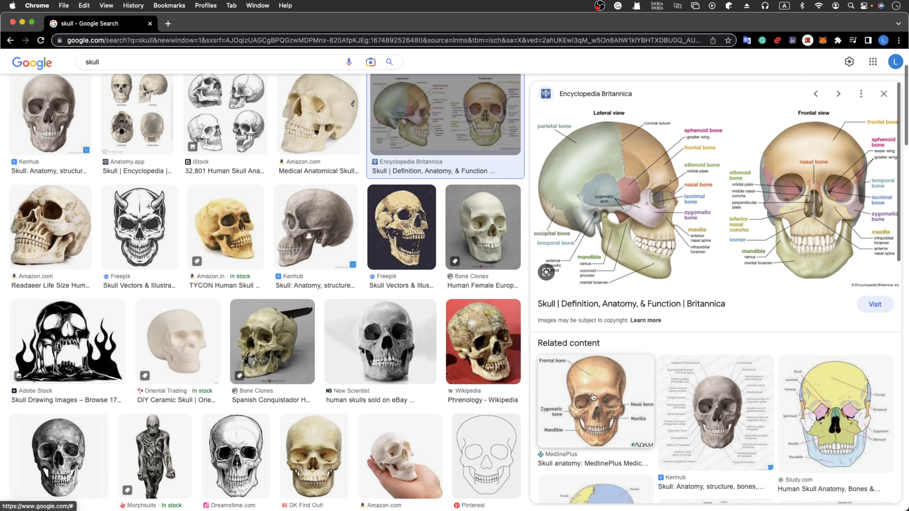
left_click(327, 459)
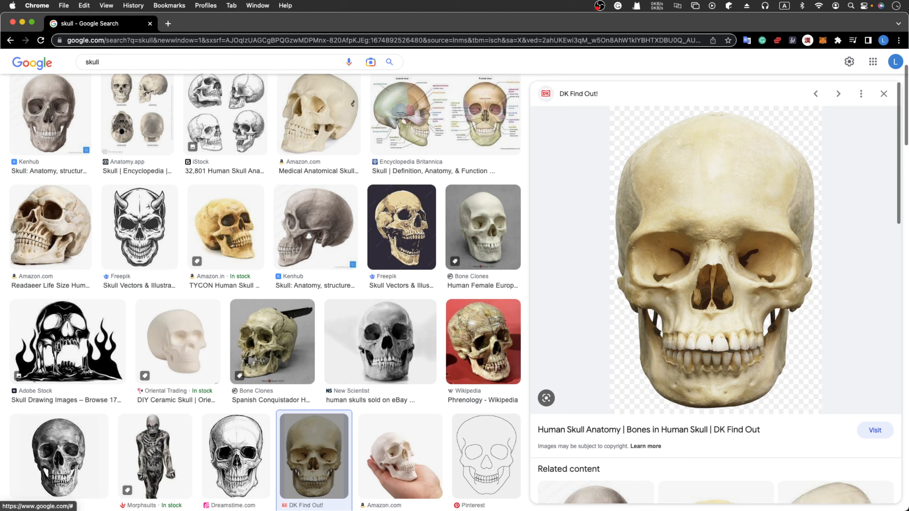
key("super+Tab")
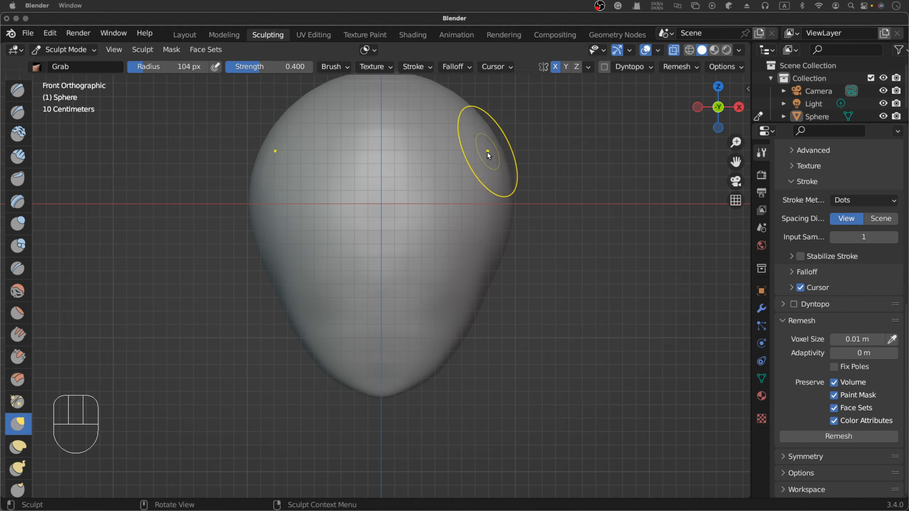
- Try to carve in the sides of the head from the temples down to the cheeks with the Grab brush
left_click_drag(487, 151, 488, 173)
mouse_move(489, 150)
left_mouse_down()
mouse_move(469, 255)
mouse_move(451, 268)
mouse_move(470, 299)
left_mouse_up()
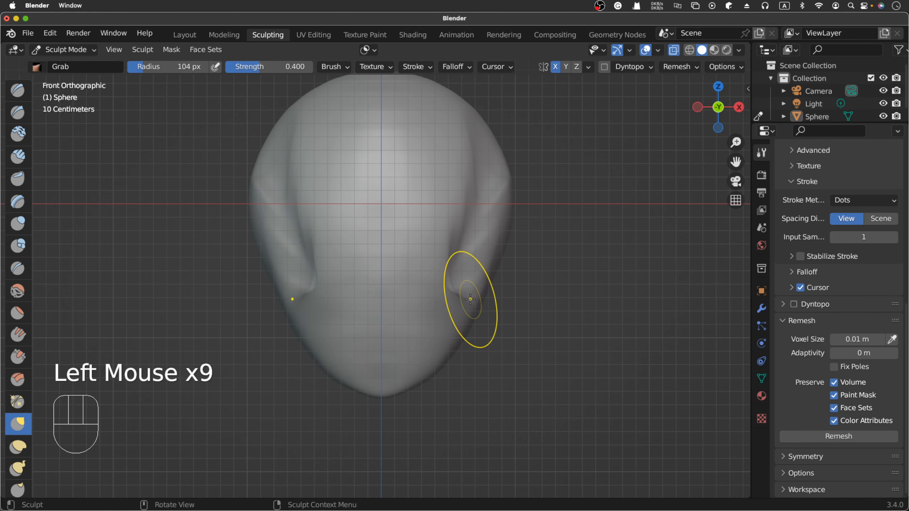
scroll(470, 299, "right", 10)
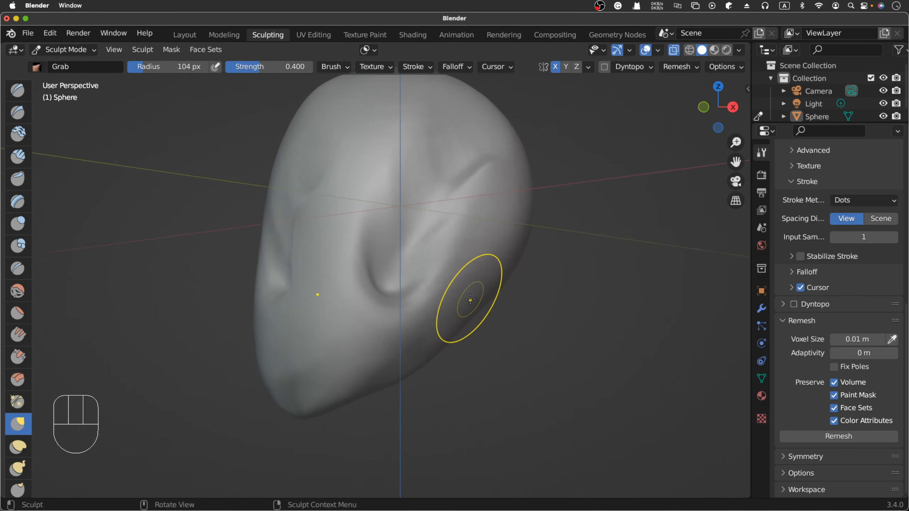
scroll(470, 299, "left", 10)
scroll(470, 299, "right", 10)
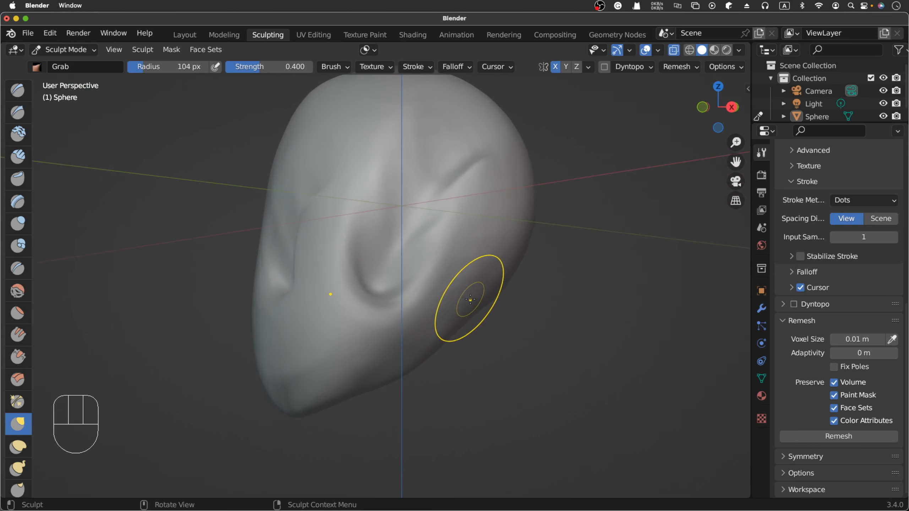
- Undo the Grab strokes made on the temples and cheeks
key("super+z")
key("super+z")
key("super+z")
key("super+z")
key("super+z")
key("super+z")
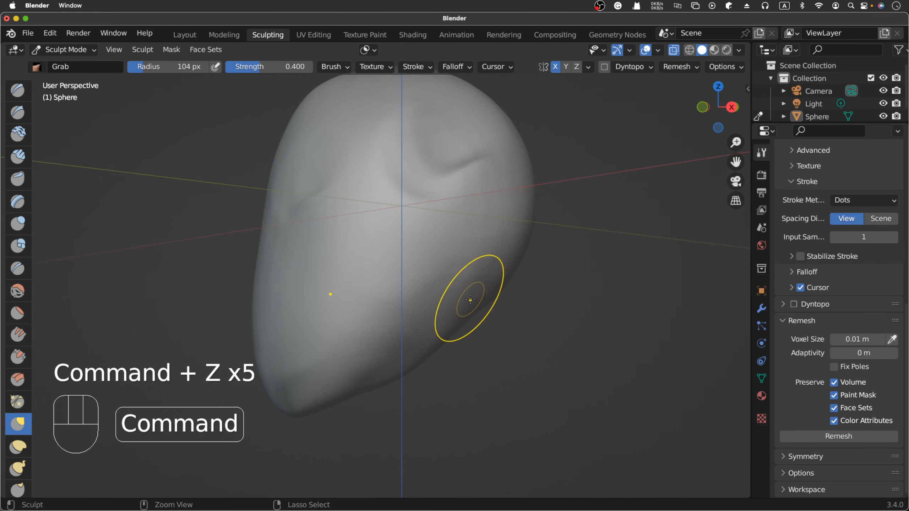
key("super+z")
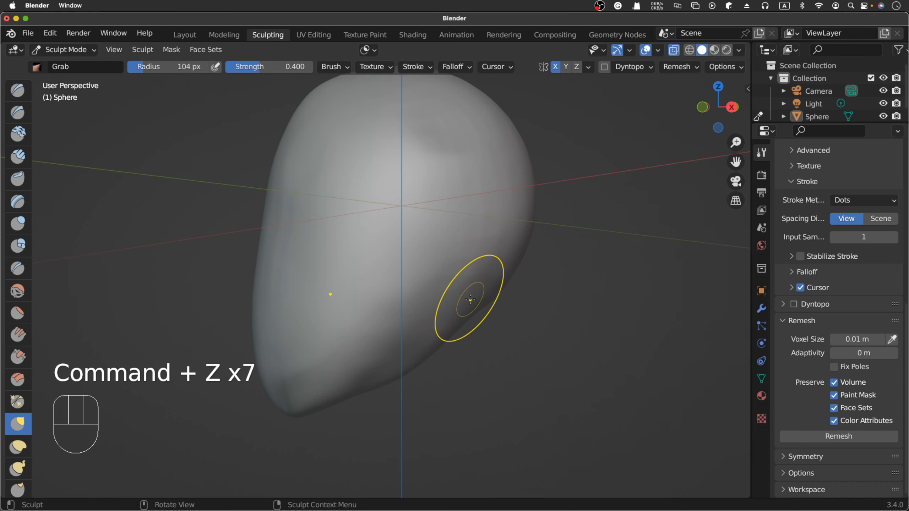
key("super+z")
- In front view, push the temples inward with the Grab brush at 87 px radius and 0.273 strength
scroll(470, 299, "left", 5)
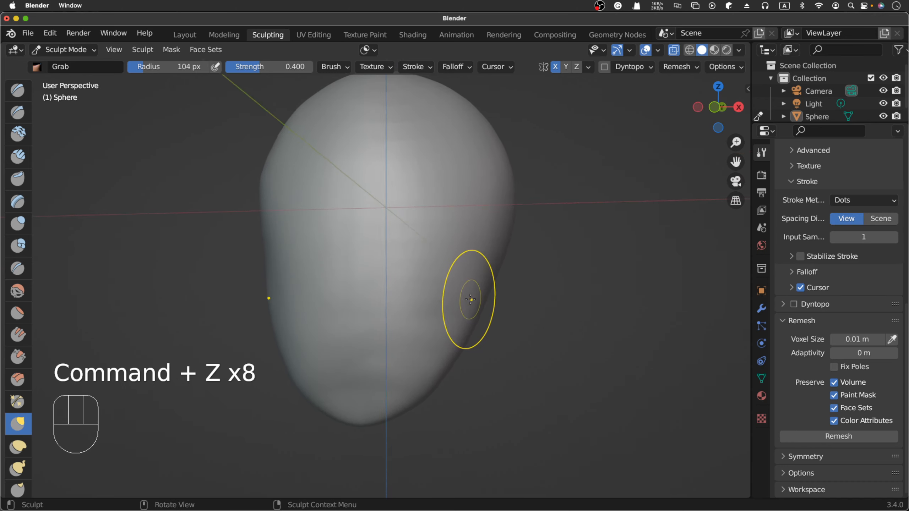
scroll(470, 299, "up", 2)
scroll(470, 299, "left", 2)
key("KP_1")
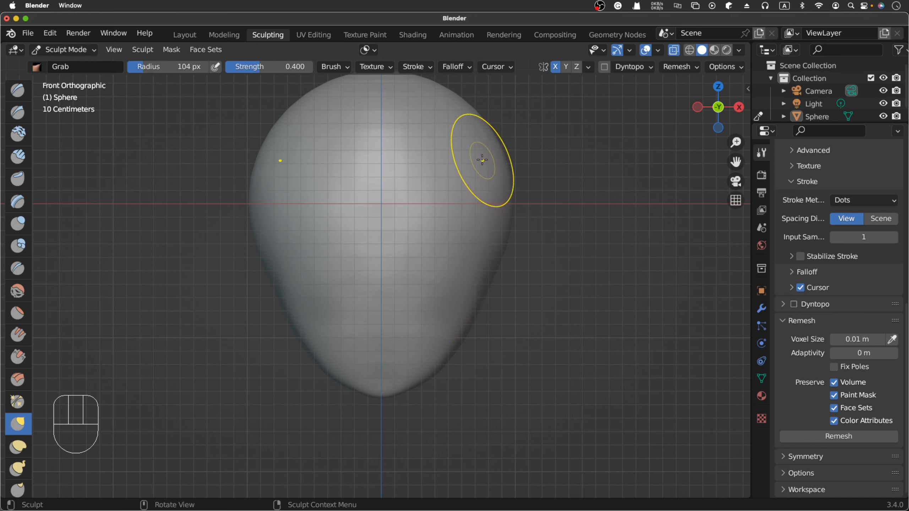
key("f")
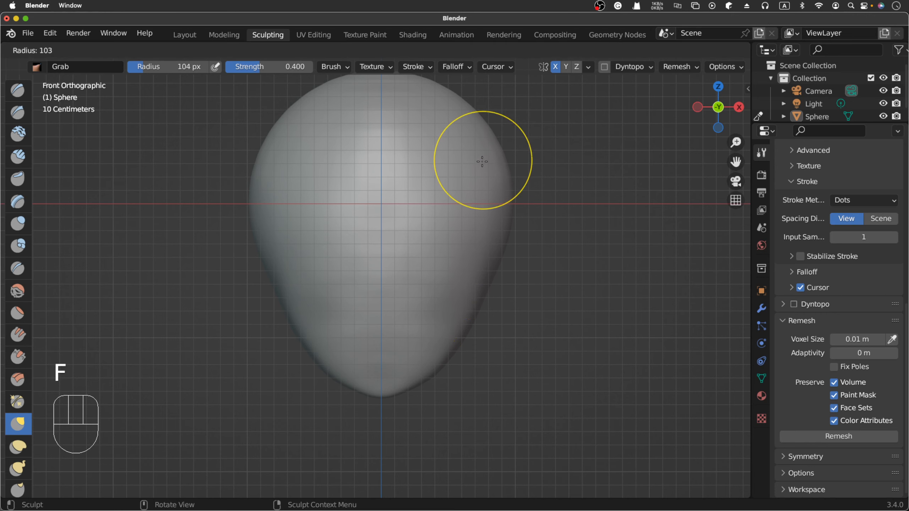
left_click(474, 164)
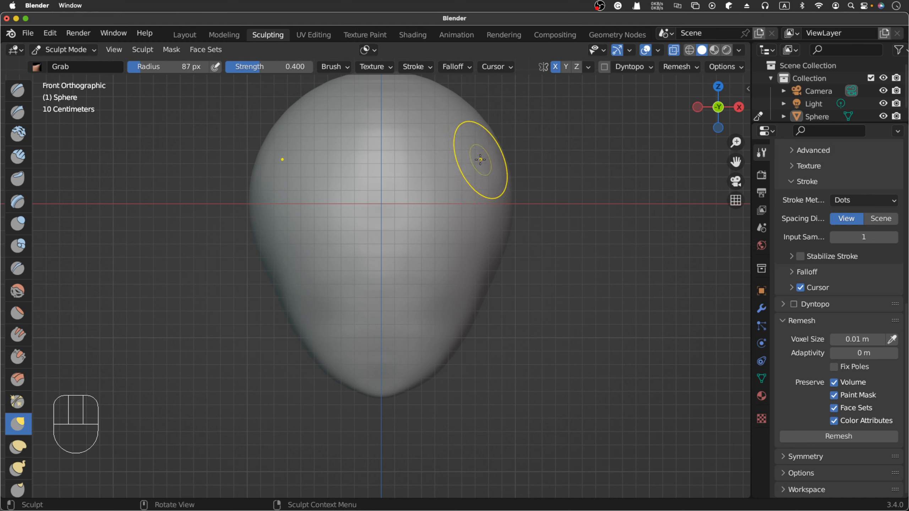
key("shift+f")
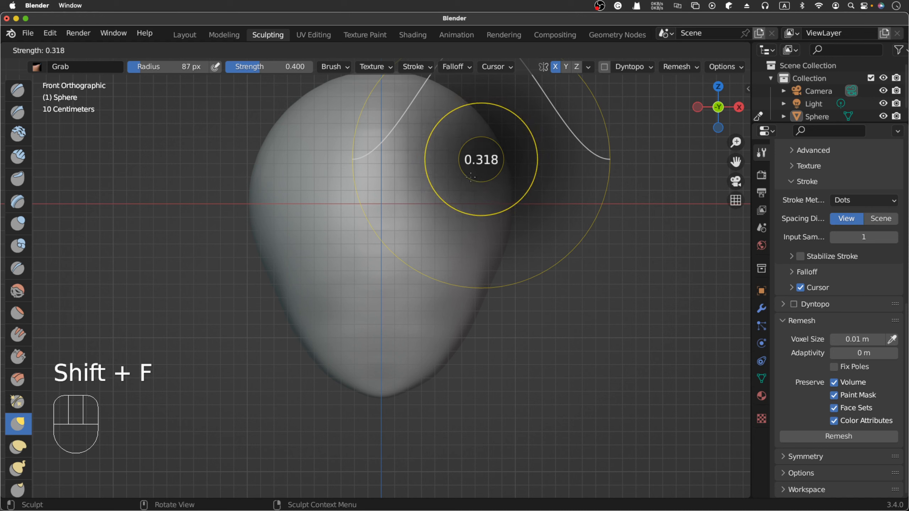
left_click(470, 177)
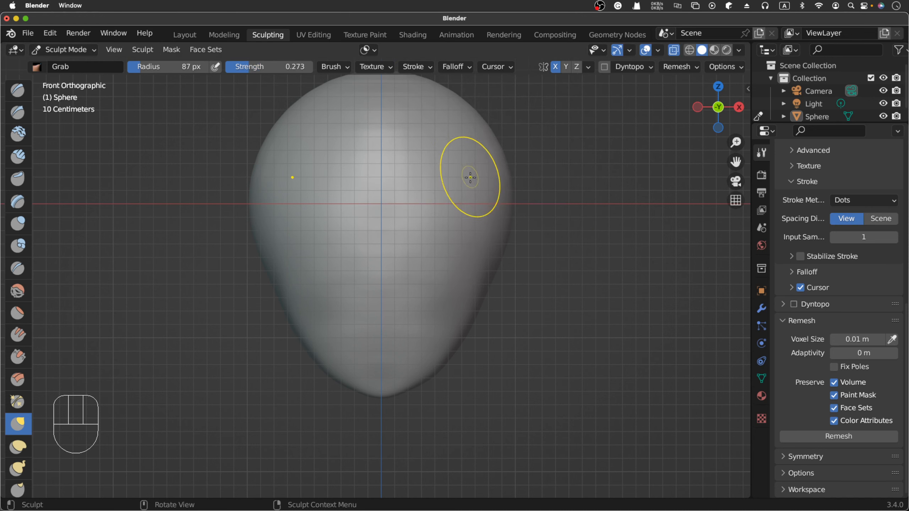
mouse_move(481, 167)
left_mouse_down()
mouse_move(471, 183)
mouse_move(495, 177)
mouse_move(498, 189)
mouse_move(476, 239)
left_mouse_up()
left_click_drag(500, 207, 493, 197)
left_click_drag(500, 181, 492, 184)
mouse_move(498, 166)
left_mouse_down()
mouse_move(489, 170)
mouse_move(484, 156)
left_mouse_up()
left_click_drag(489, 143, 479, 148)
left_click_drag(482, 134, 467, 151)
left_click_drag(475, 166, 466, 169)
left_click_drag(471, 184, 466, 186)
left_click_drag(478, 189, 473, 191)
left_click_drag(483, 197, 460, 219)
left_click_drag(465, 220, 460, 222)
left_click_drag(462, 223, 465, 187)
- Soften the hollow at the temple with the Smooth brush at 136 px radius
scroll(472, 209, "right", 4)
scroll(522, 223, "right", 3)
key("shift+s")
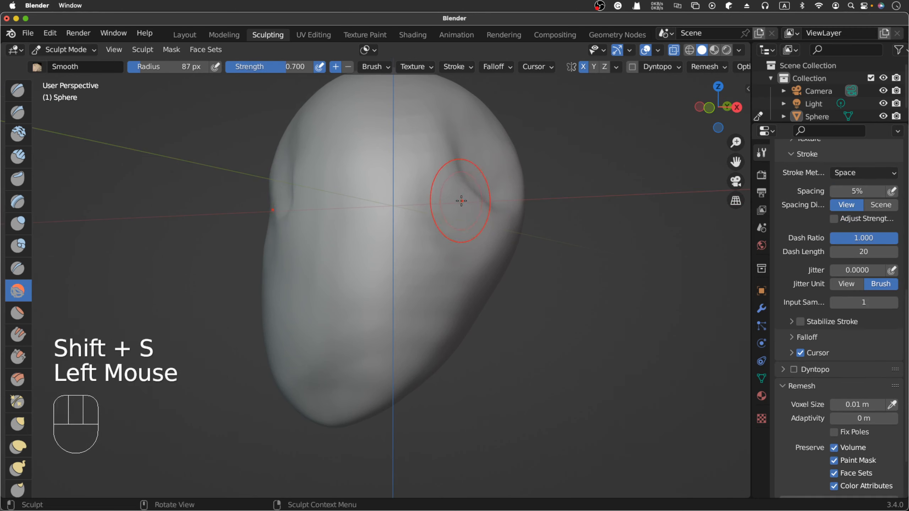
key("f")
left_click(480, 191)
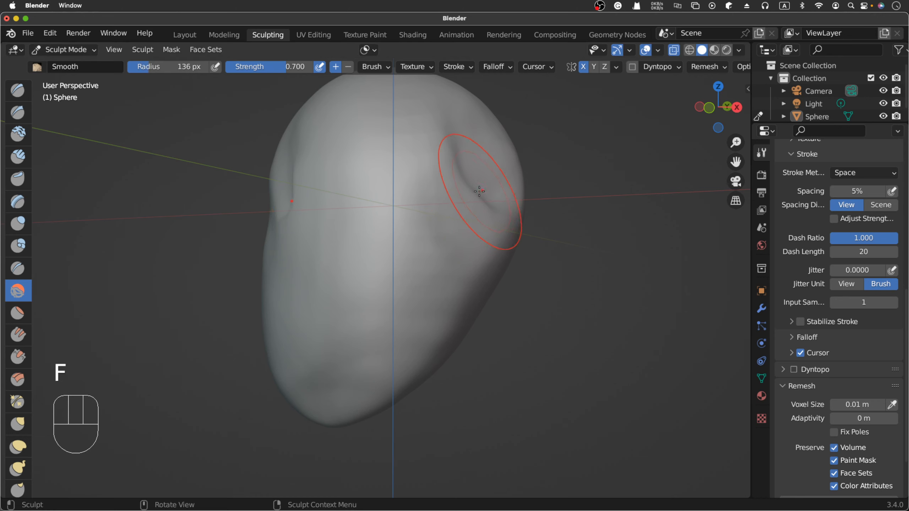
left_click_drag(479, 191, 486, 185)
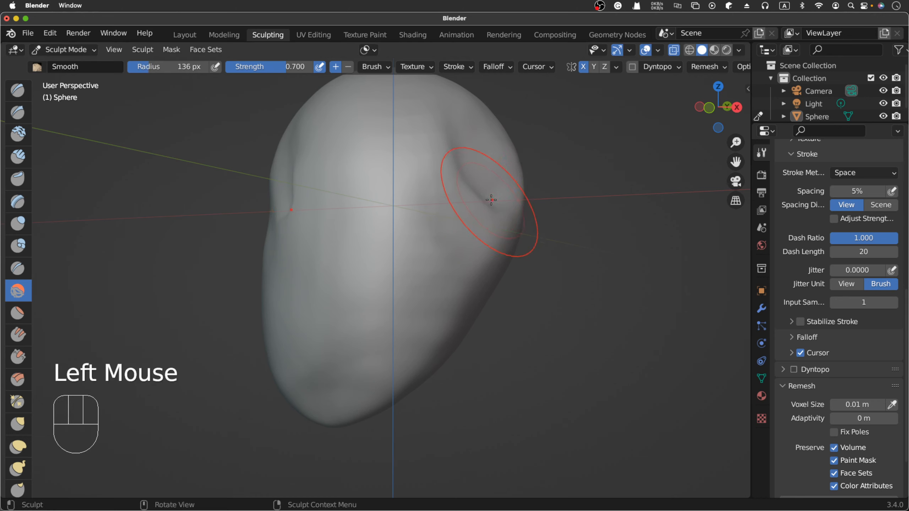
- Pull the inner edge of the temple hollow outward with the Grab brush to even out the crease
key("g")
left_click_drag(478, 177, 487, 171)
left_click_drag(474, 157, 482, 156)
left_click_drag(476, 152, 479, 152)
left_click_drag(488, 192, 497, 198)
left_click_drag(498, 202, 499, 188)
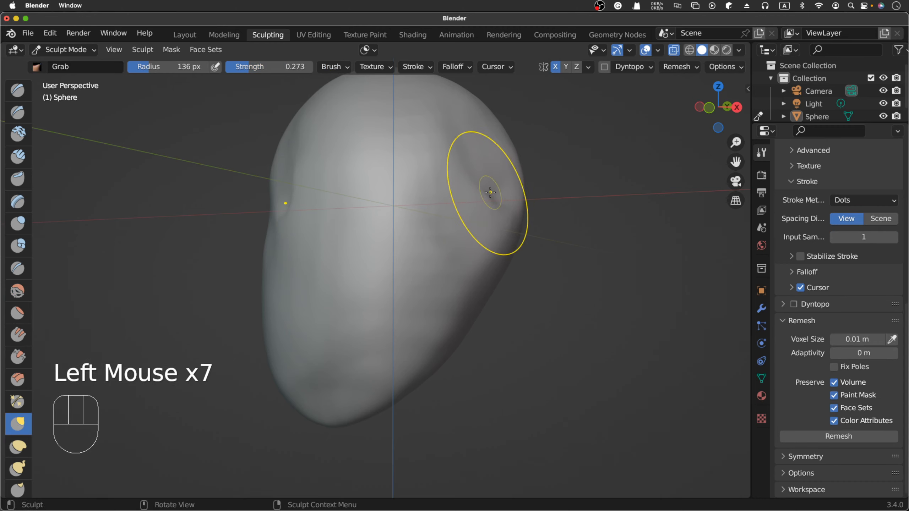
- In front view, push the sides of the head at the temples and cheeks inward with the Grab brush
key("KP_1")
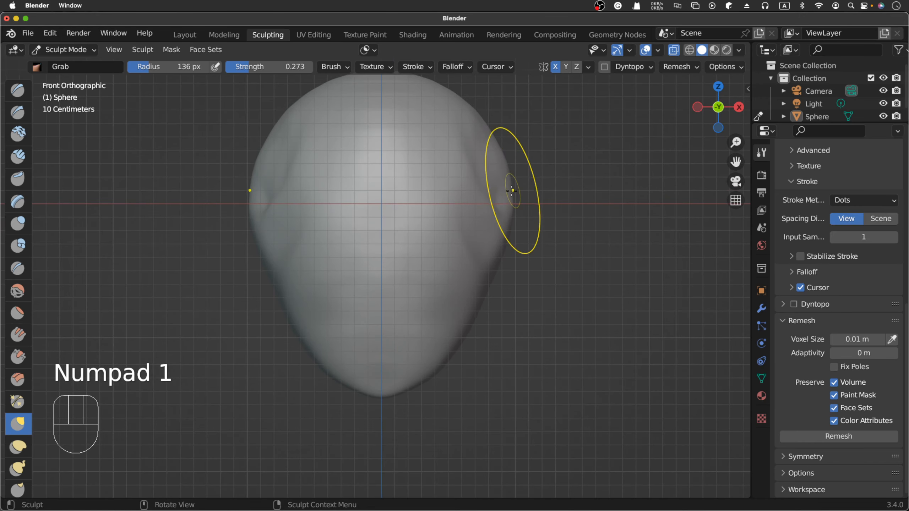
left_click_drag(511, 190, 499, 196)
left_click_drag(512, 206, 505, 228)
left_click_drag(509, 235, 505, 235)
mouse_move(509, 163)
left_mouse_down()
mouse_move(497, 164)
mouse_move(501, 181)
left_mouse_up()
left_click_drag(504, 220, 501, 221)
left_click_drag(506, 226, 502, 228)
left_click_drag(507, 236, 503, 237)
left_click_drag(506, 250, 502, 248)
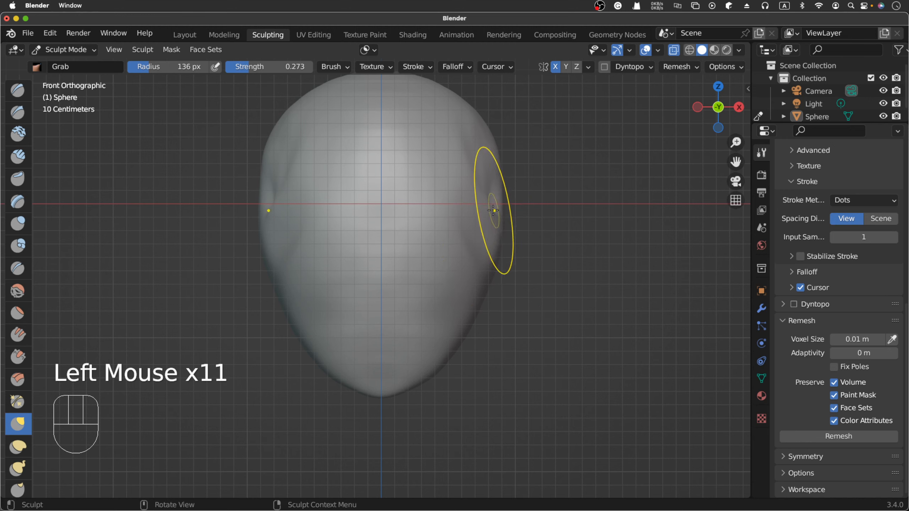
- Work Clay Strips strokes at 78 px radius and 0.600 strength down the temples in front view
left_click(19, 162)
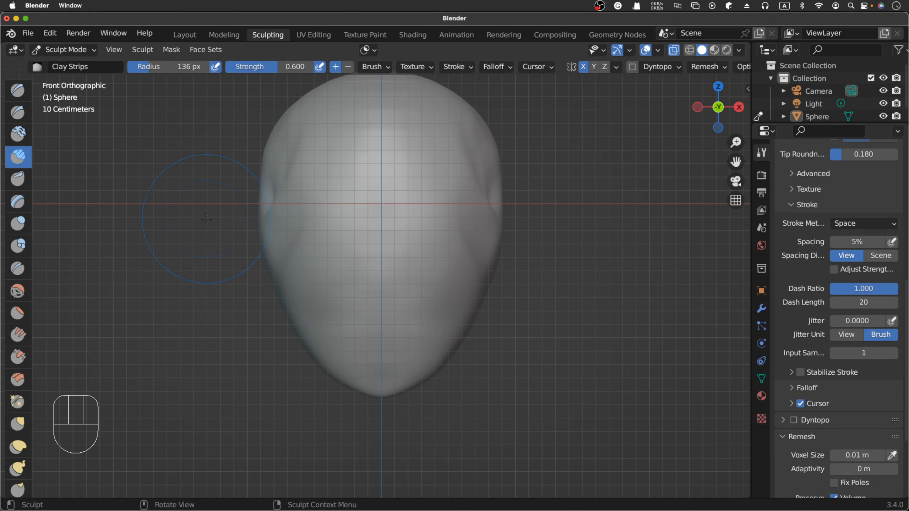
key("f")
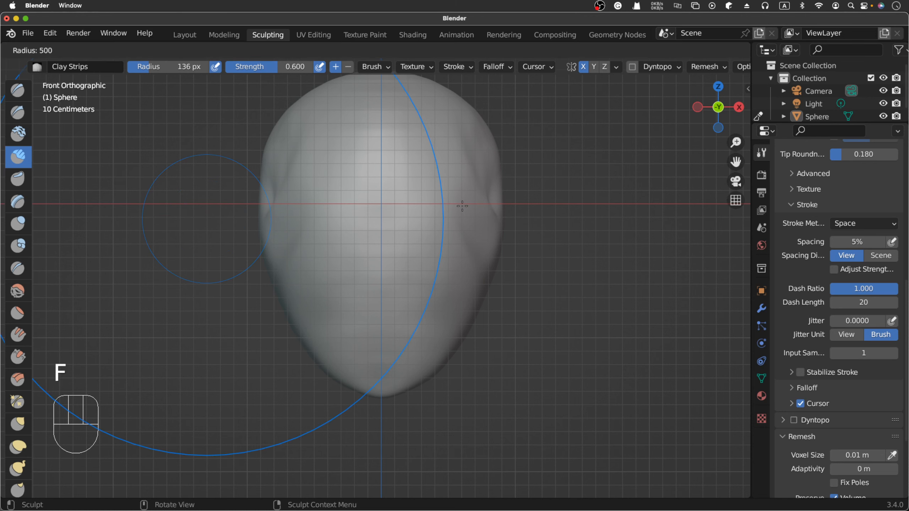
left_click(179, 222)
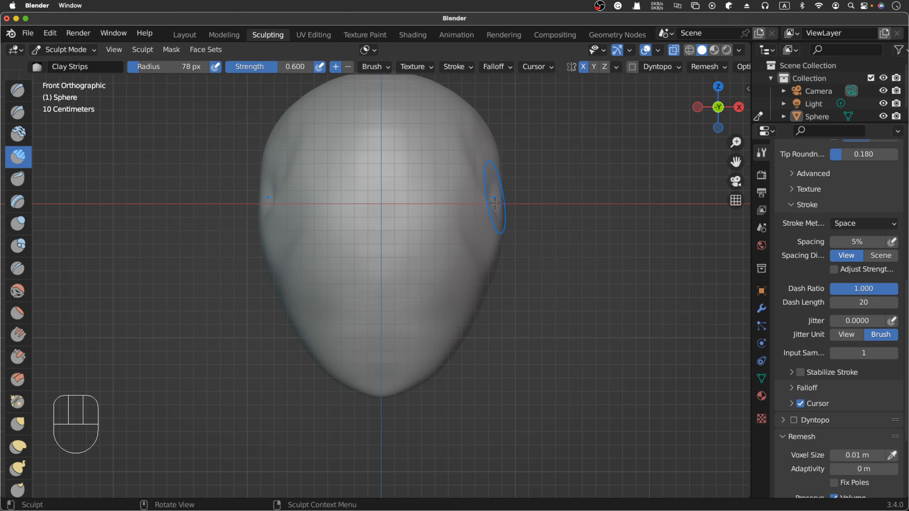
left_click_drag(495, 203, 494, 219)
left_click(494, 211)
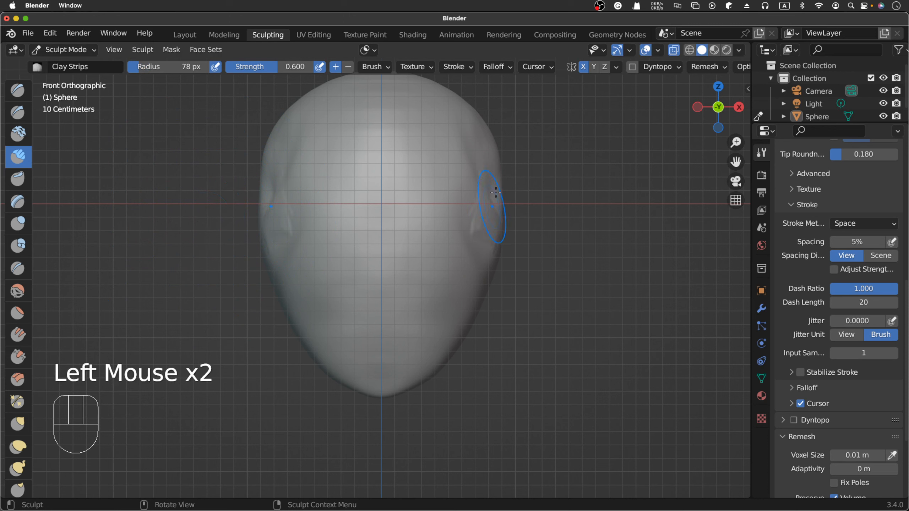
left_click(490, 184)
left_click(485, 162)
left_click(481, 154)
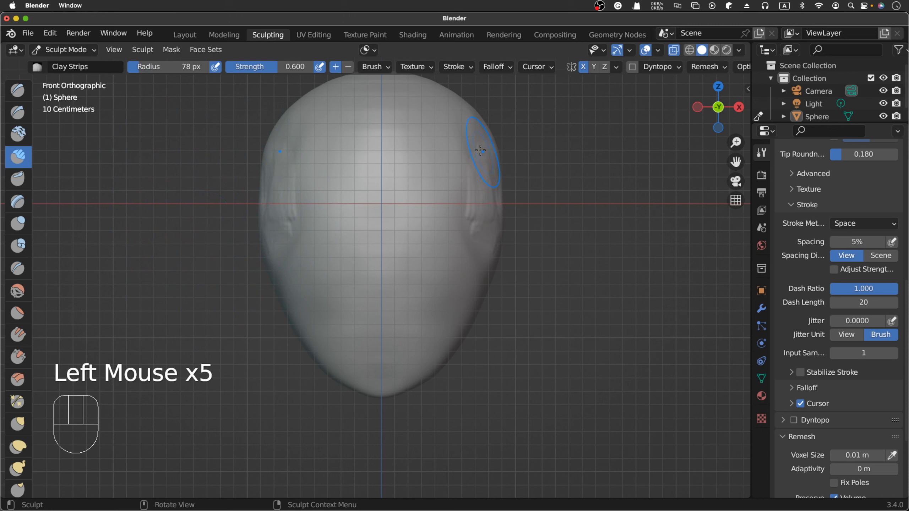
left_click(479, 145)
left_click(479, 153)
left_click(486, 169, "shift")
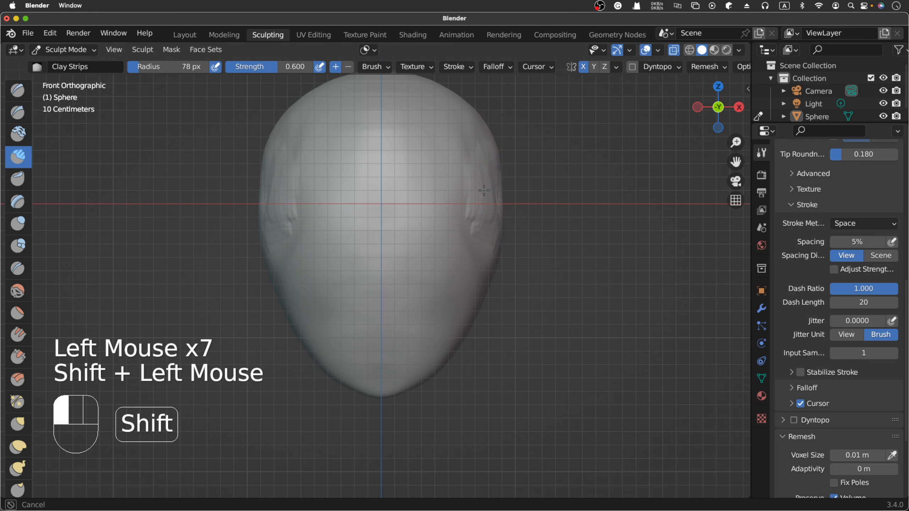
- Smooth the Clay Strips marks on the lower temples
left_click(485, 194, "shift")
left_click(485, 217, "shift")
left_click(484, 224, "shift")
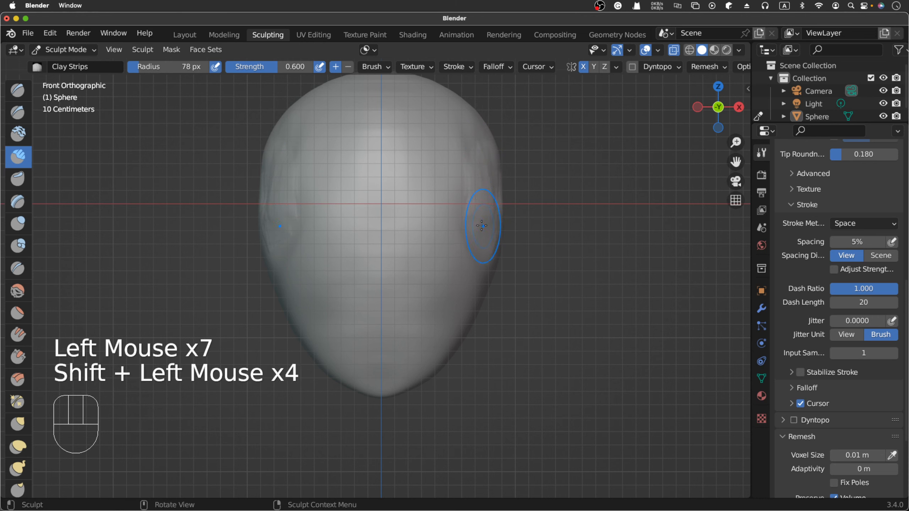
- Try to build up the temples and the cheek below with Clay Strips at 56 px radius
key("f")
left_click(466, 220)
left_click_drag(477, 194, 482, 224)
mouse_move(485, 215)
left_mouse_down()
mouse_move(483, 228)
mouse_move(478, 206)
left_mouse_up()
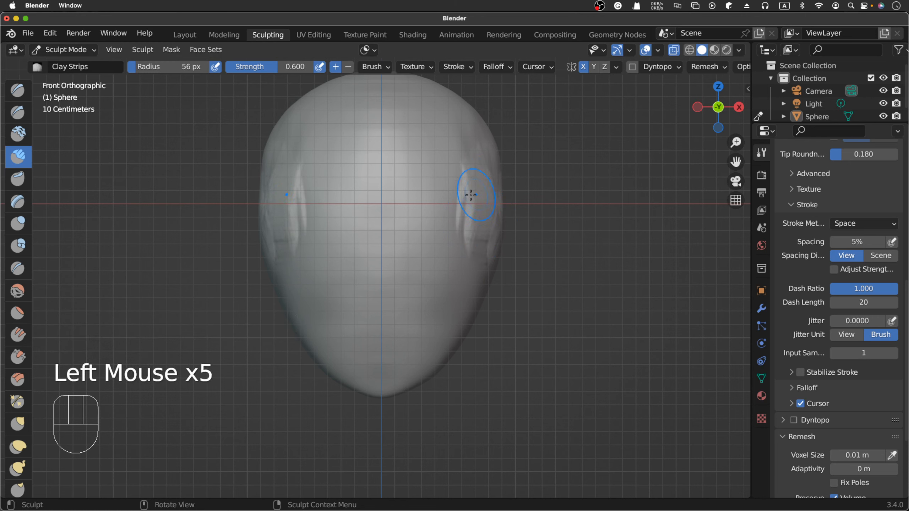
left_click_drag(457, 165, 460, 226)
left_click_drag(462, 188, 463, 228)
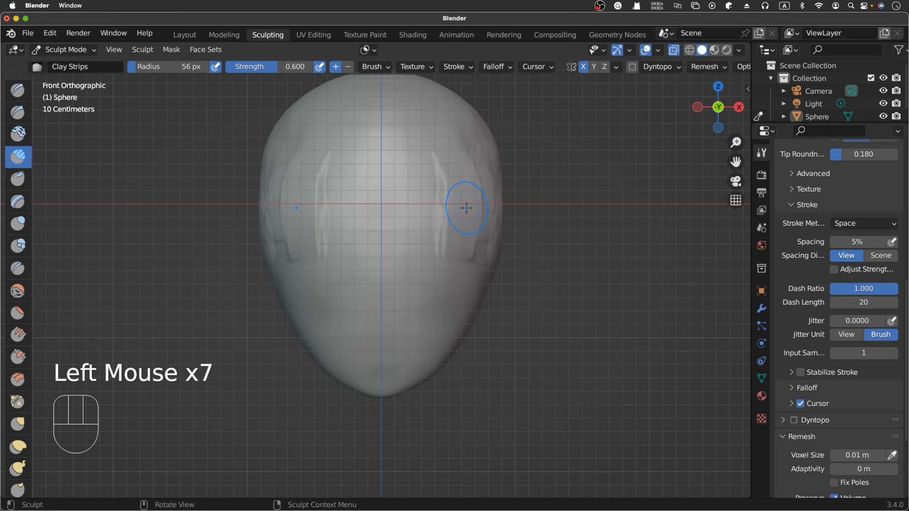
middle_click_drag(465, 211, 424, 222, "alt")
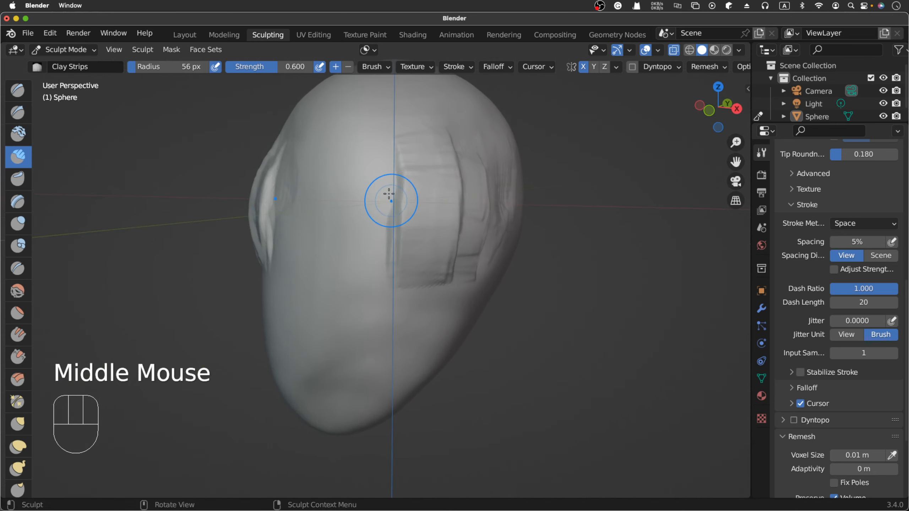
mouse_move(381, 194)
left_mouse_down()
mouse_move(373, 240)
mouse_move(411, 333)
left_mouse_up()
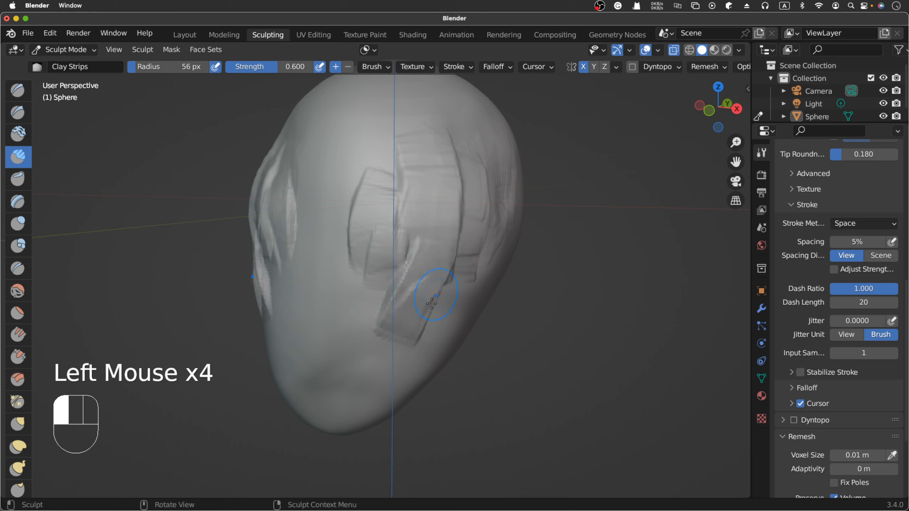
- Undo the Clay Strips strokes added over the temples and cheek
key("ctrl+z")
key("ctrl+z")
key("ctrl+z")
key("ctrl+z")
key("ctrl+z")
key("ctrl+z")
key("ctrl+z")
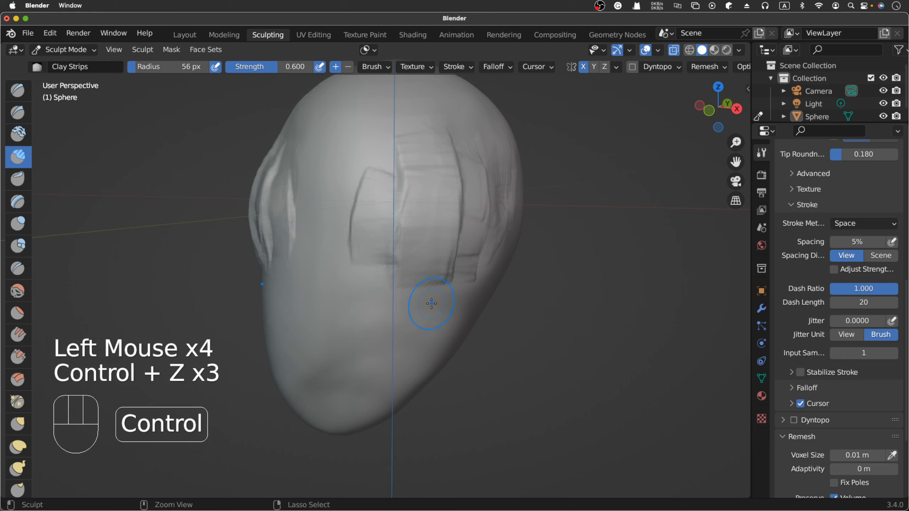
key("ctrl+z")
key("ctrl+z")
key("ctrl+z")
key("ctrl+z")
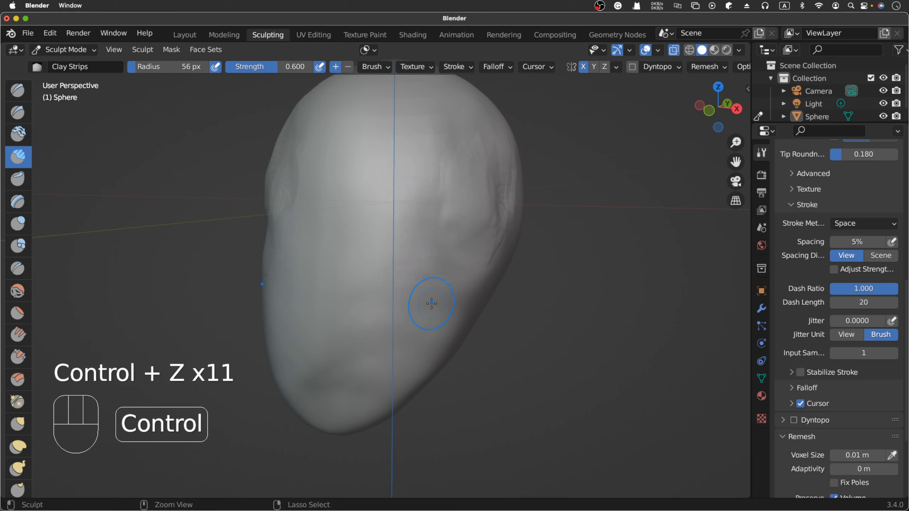
key("ctrl+z")
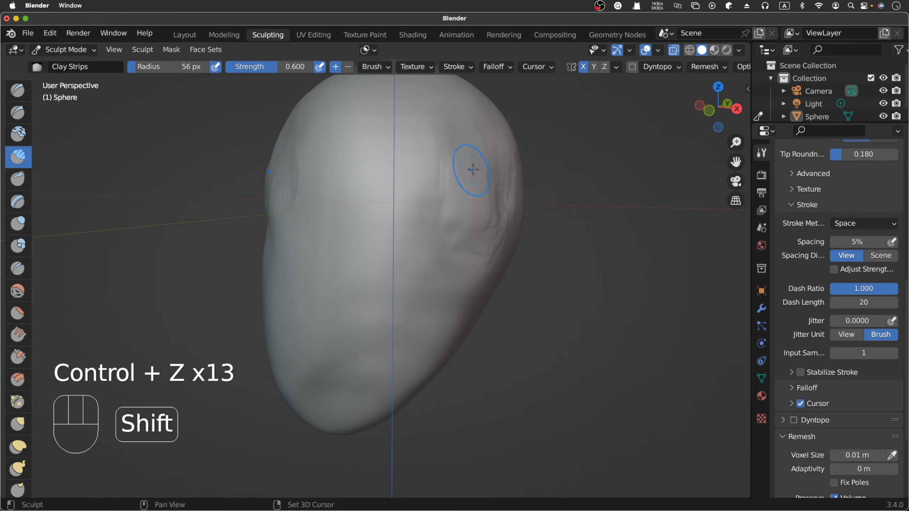
- Smooth the remaining ridges across the temple and its front edge
left_click_drag(472, 171, 478, 201, "shift")
left_click_drag(481, 172, 482, 182, "shift")
left_click(435, 172, "shift")
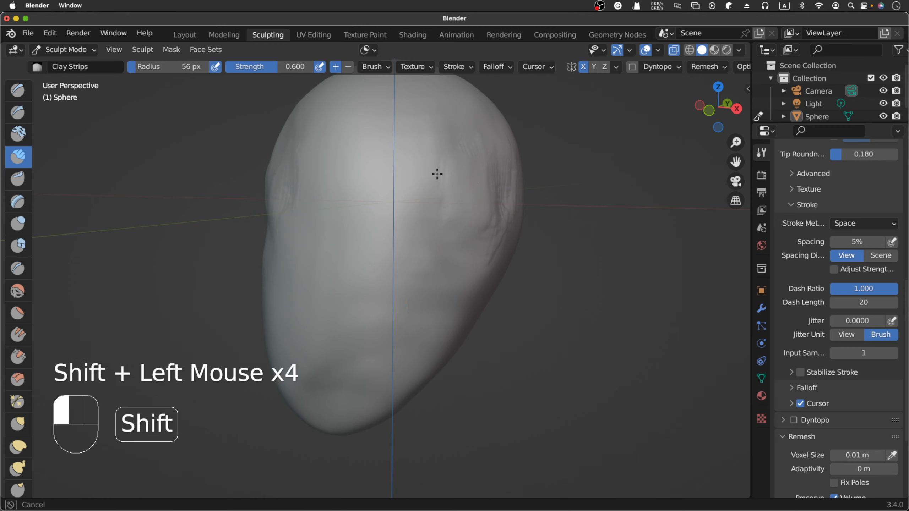
left_click(437, 171, "shift")
left_click(460, 173, "shift")
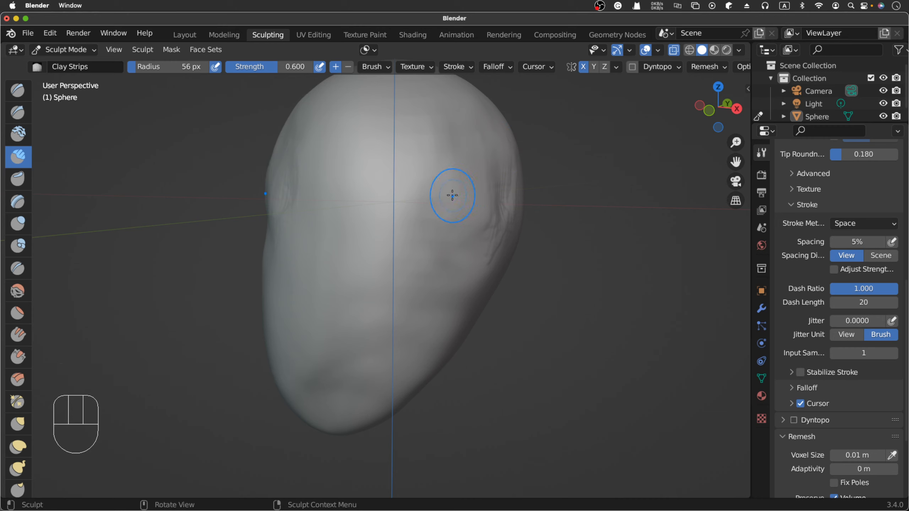
- Try carving a diagonal hollow into the temples with subtractive Clay Strips strokes at 56 px radius
left_click_drag(451, 197, 462, 180, "super")
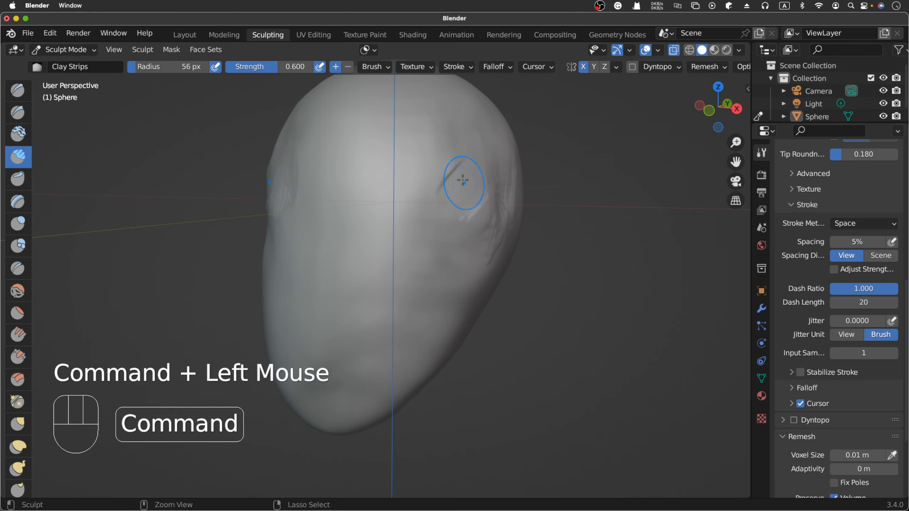
mouse_move(449, 218)
left_mouse_down("super")
mouse_move(476, 184)
mouse_move(483, 189)
left_mouse_up("super")
left_click_drag(465, 233, 492, 196, "super")
left_click_drag(471, 239, 493, 204, "super")
mouse_move(474, 241)
left_mouse_down("super")
mouse_move(478, 231)
mouse_move(475, 239)
left_mouse_up("super")
left_click_drag(496, 201, 481, 238, "super")
left_click_drag(492, 196, 478, 230, "super")
mouse_move(474, 186)
left_mouse_down("super")
mouse_move(460, 223)
mouse_move(435, 217)
left_mouse_up("super")
left_click_drag(466, 179, 443, 221, "super")
scroll(446, 220, "left", 5)
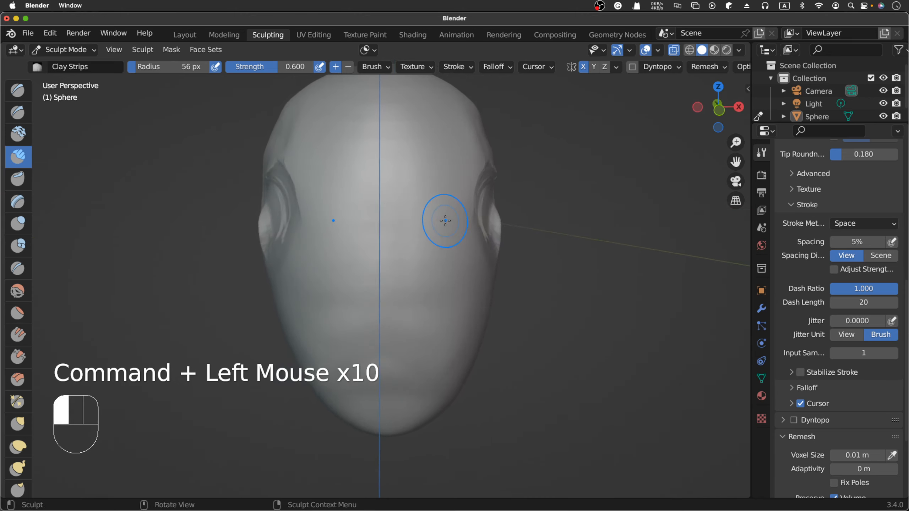
scroll(445, 221, "right", 2)
- Undo the subtractive Clay Strips strokes carved into the temples
key("super+z")
key("super+z")
key("super+z")
key("super+z")
key("super+z")
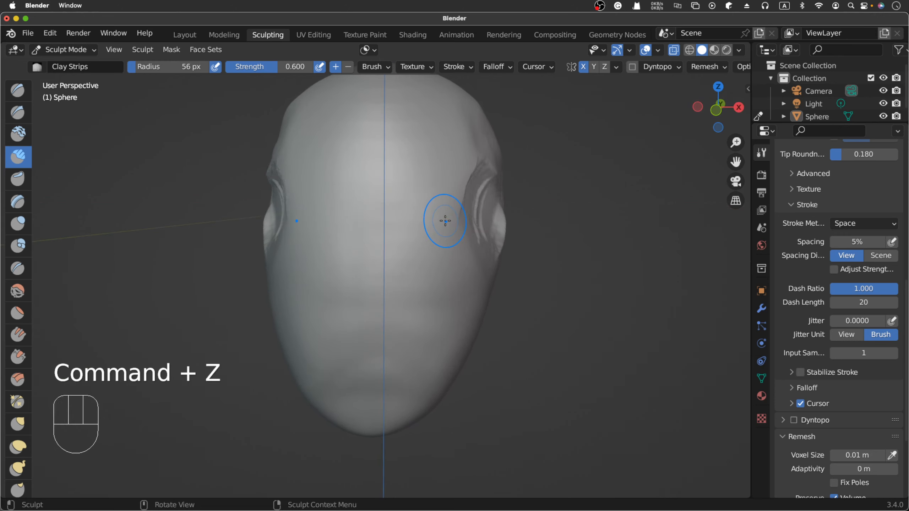
key("super+z")
key("super+z")
key("super+z")
key("super+z")
key("super+z")
key("super+z")
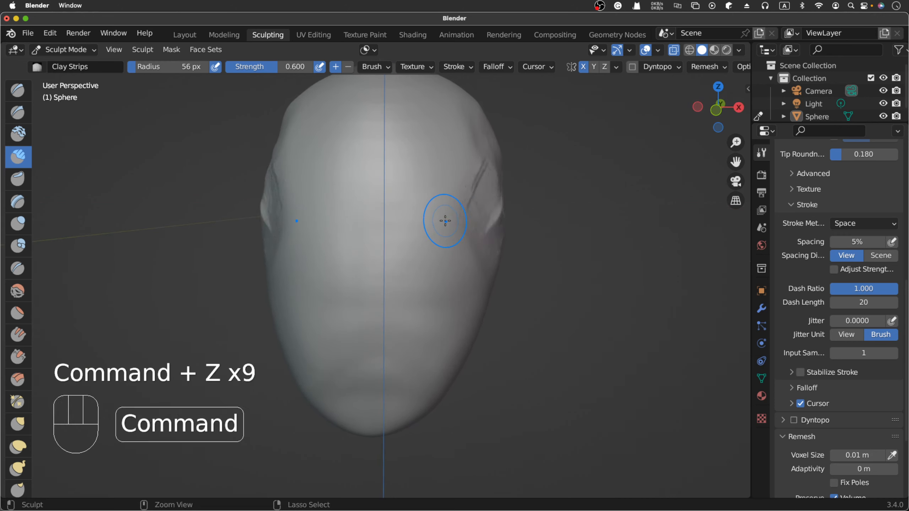
key("super+z")
- In front view, carve vertical hollows into the temples with subtractive Clay Strips at 56 px radius and 0.600 strength
key("KP_1")
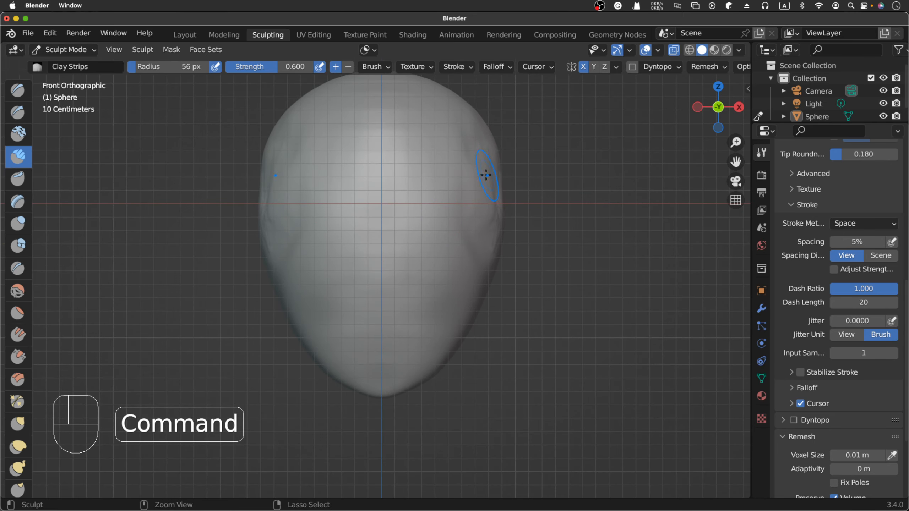
mouse_move(486, 173)
left_mouse_down("super")
mouse_move(480, 191)
mouse_move(488, 197)
left_mouse_up("super")
left_click_drag(483, 172, 486, 215, "super")
left_click_drag(480, 170, 482, 211, "super")
left_click_drag(483, 161, 483, 211, "super")
left_click_drag(483, 175, 482, 222, "super")
left_click_drag(483, 186, 481, 229, "super")
left_click_drag(483, 193, 480, 232, "super")
left_click_drag(482, 205, 479, 230, "super")
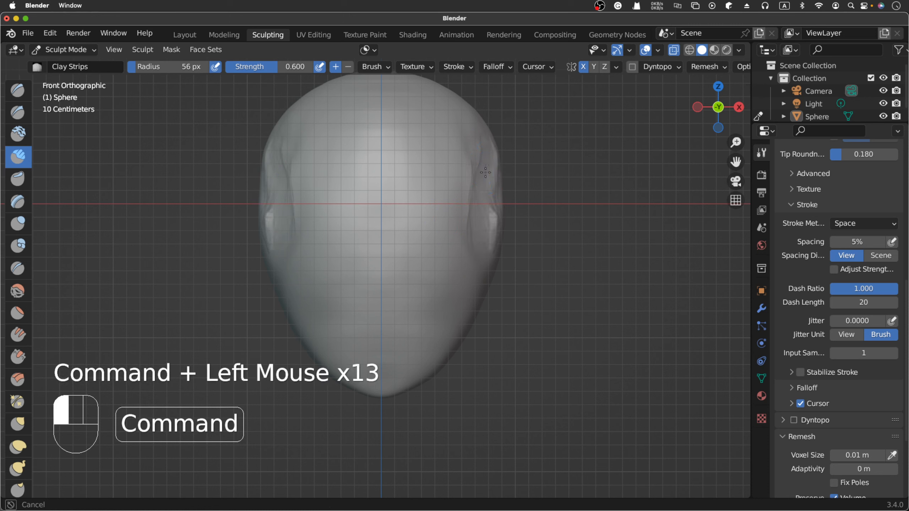
left_click_drag(486, 172, 491, 184, "super")
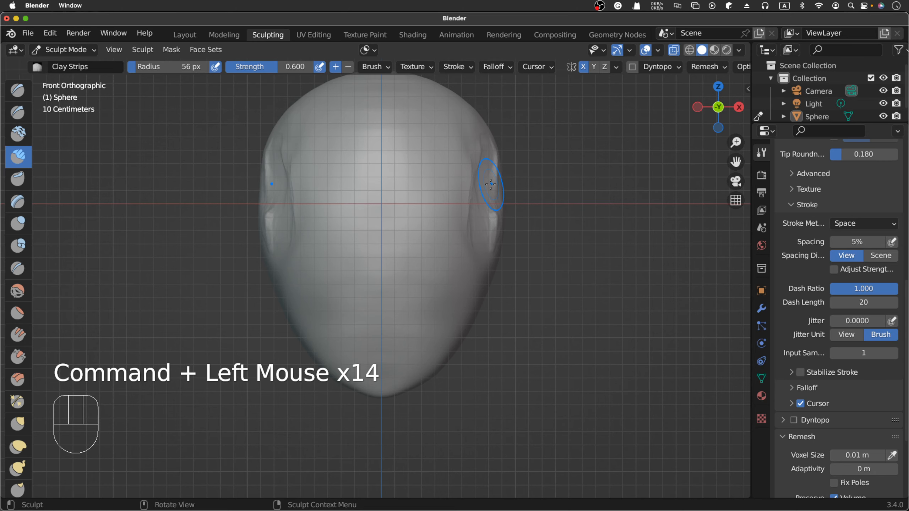
- From an angled view, deepen the temple hollow and extend it toward the forehead and cheek with subtractive Clay Strips
middle_click_drag(491, 184, 490, 184)
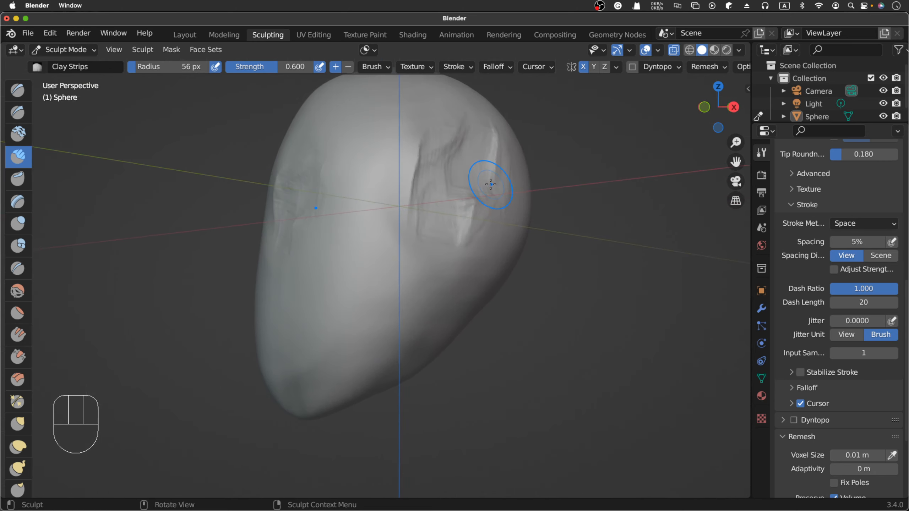
left_click_drag(479, 200, 470, 226)
mouse_move(478, 206)
left_mouse_down()
mouse_move(469, 227)
mouse_move(482, 200)
left_mouse_up()
left_click_drag(468, 233, 476, 132, "super")
left_click_drag(469, 174, 476, 138, "super")
left_click_drag(437, 188, 449, 143, "super")
left_click_drag(437, 172, 445, 137, "super")
left_click_drag(428, 168, 443, 127, "super")
left_click_drag(417, 189, 423, 162, "super")
left_click_drag(412, 213, 425, 176, "super")
left_click_drag(419, 227, 427, 188, "super")
left_click_drag(422, 243, 438, 239, "super")
left_click_drag(437, 265, 446, 240, "super")
left_click_drag(444, 264, 449, 247, "super")
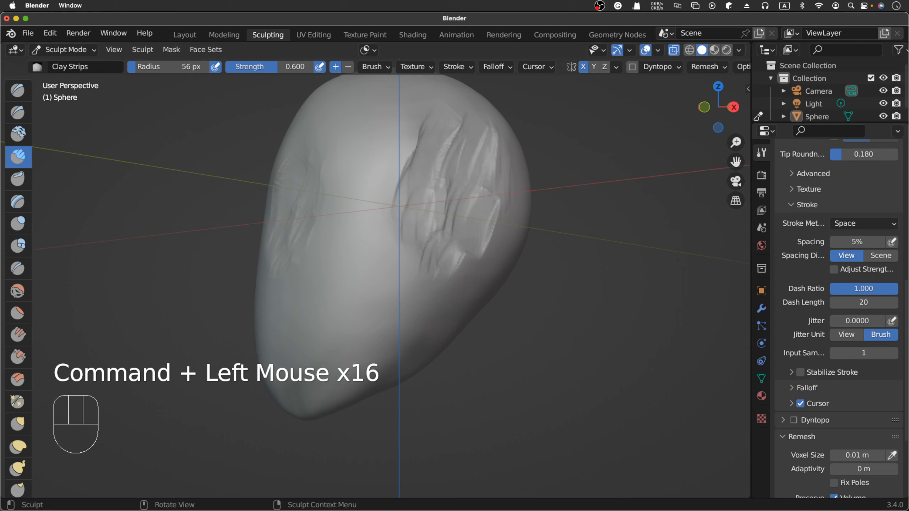
- Check the front-view skull photo in Chrome and return to Blender to even out and widen the temple hollow with Clay Strips
key("super+Tab")
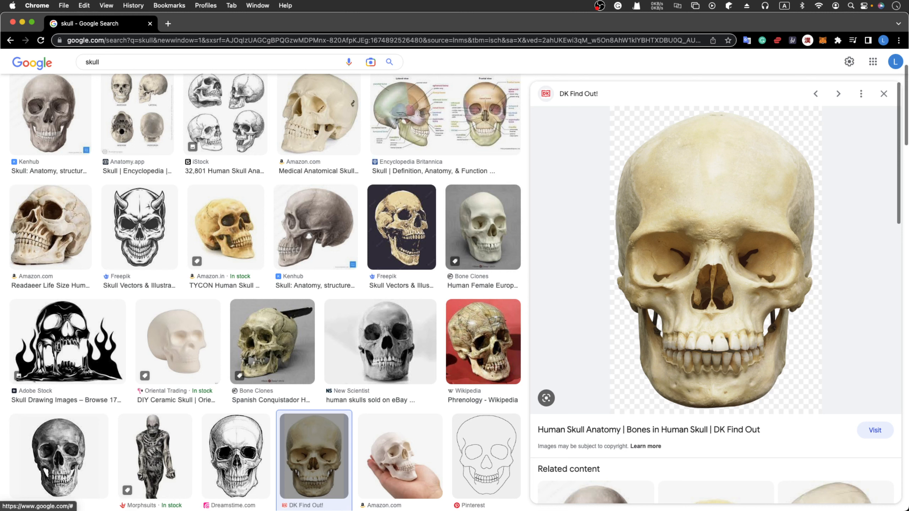
key("super+Tab")
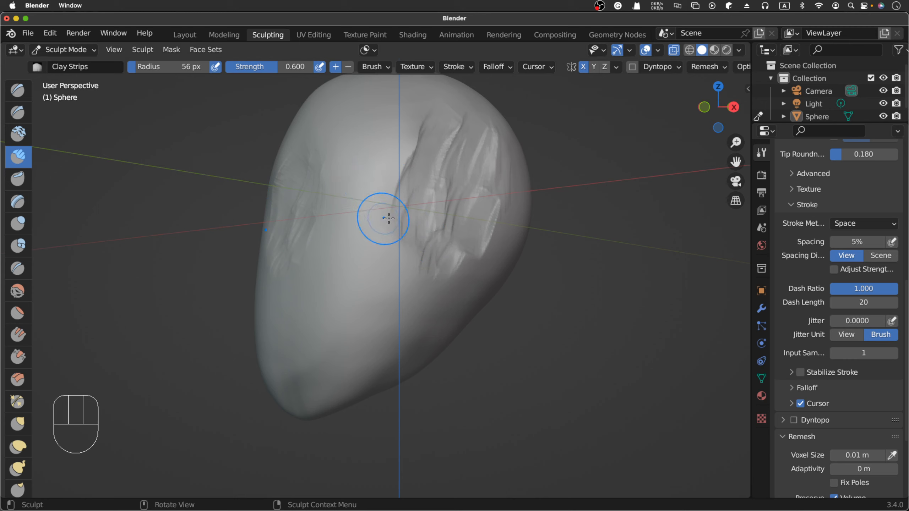
left_click_drag(410, 219, 411, 229)
mouse_move(415, 225)
left_mouse_down()
mouse_move(434, 213)
mouse_move(427, 229)
left_mouse_up()
left_click_drag(429, 201, 426, 230, "super")
mouse_move(433, 229)
left_mouse_down("super")
mouse_move(422, 217)
mouse_move(415, 226)
left_mouse_up("super")
mouse_move(415, 224)
left_mouse_down("super")
mouse_move(417, 207)
mouse_move(424, 226)
left_mouse_up("super")
mouse_move(452, 222)
left_mouse_down("super")
mouse_move(466, 196)
mouse_move(465, 222)
left_mouse_up("super")
left_click_drag(478, 200, 477, 225, "super")
mouse_move(494, 226)
left_mouse_down("super")
mouse_move(497, 207)
mouse_move(501, 229)
left_mouse_up("super")
mouse_move(508, 225)
left_mouse_down("super")
mouse_move(504, 202)
mouse_move(497, 218)
left_mouse_up("super")
mouse_move(518, 195)
left_mouse_down("super")
mouse_move(517, 229)
mouse_move(503, 240)
left_mouse_up("super")
mouse_move(491, 240)
left_mouse_down("super")
mouse_move(499, 161)
mouse_move(511, 172)
left_mouse_up("super")
mouse_move(510, 161)
left_mouse_down("super")
mouse_move(448, 136)
mouse_move(442, 193)
left_mouse_up("super")
mouse_move(467, 161)
left_mouse_down("super")
mouse_move(471, 215)
mouse_move(444, 173)
left_mouse_up("super")
- Smooth the carved ridges across the whole temple hollow with the Smooth brush at 56 px radius and 0.700 strength
key("shift+s")
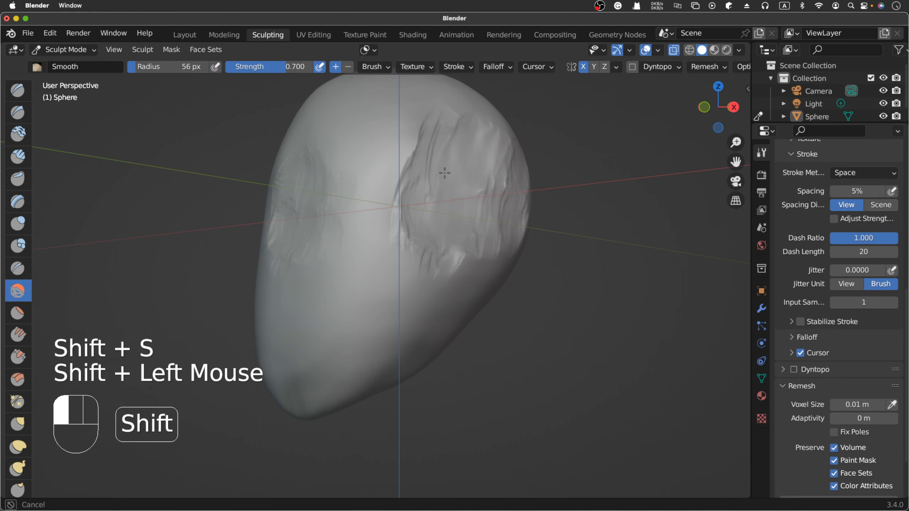
left_click_drag(400, 227, 414, 255, "shift")
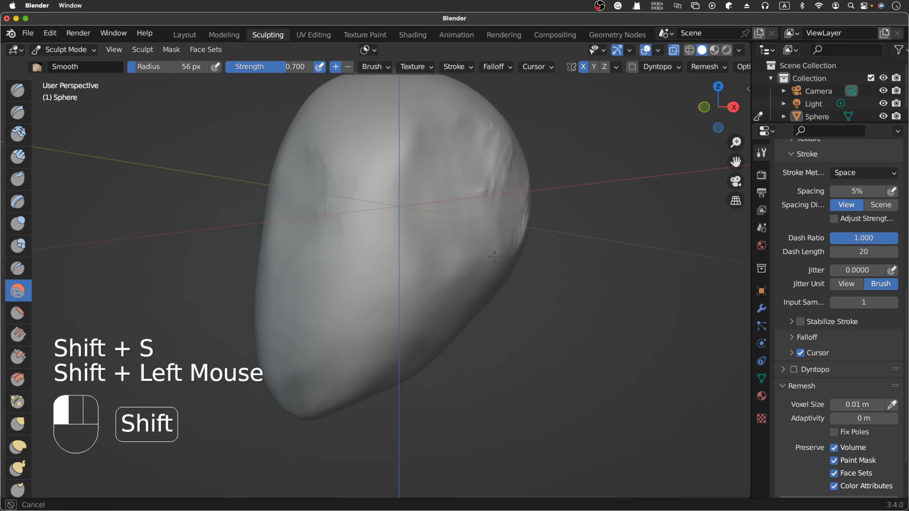
mouse_move(494, 256)
left_mouse_down("shift")
mouse_move(478, 178)
mouse_move(479, 203)
left_mouse_up("shift")
key("shift+s")
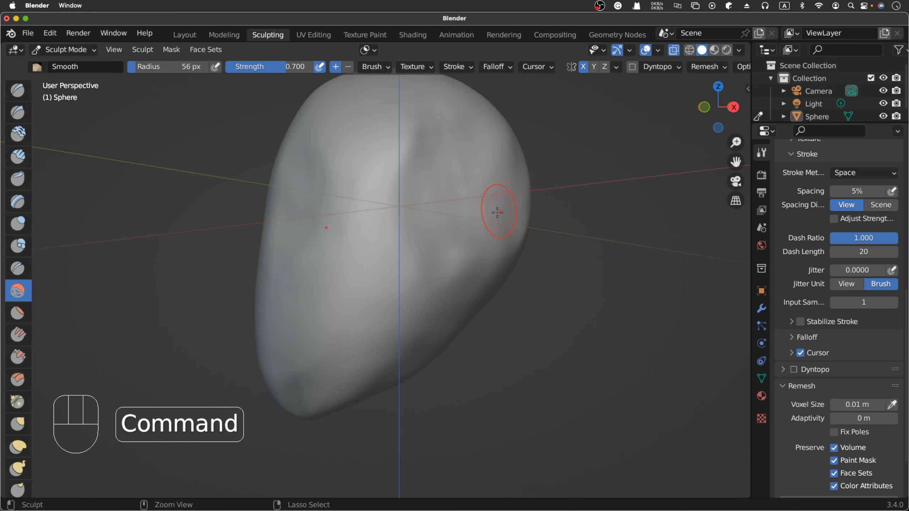
- Refine the outer and rear edge of the temple hollow with inverted and regular Smooth brush strokes
left_click_drag(497, 214, 474, 265, "super")
left_click_drag(475, 265, 473, 261, "super")
mouse_move(478, 251)
left_mouse_down("super")
mouse_move(481, 244)
mouse_move(470, 255)
mouse_move(485, 222)
left_mouse_up("super")
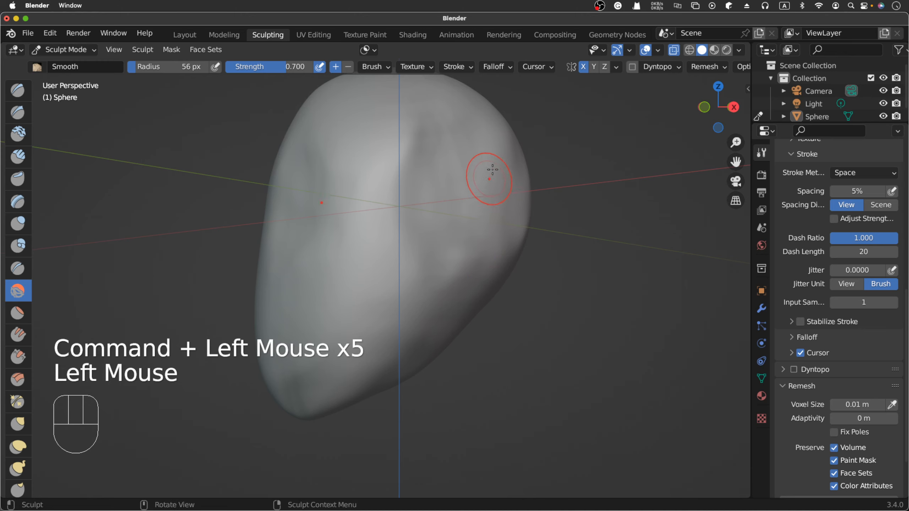
left_click(499, 154)
left_click(501, 158)
left_click_drag(491, 156, 483, 167)
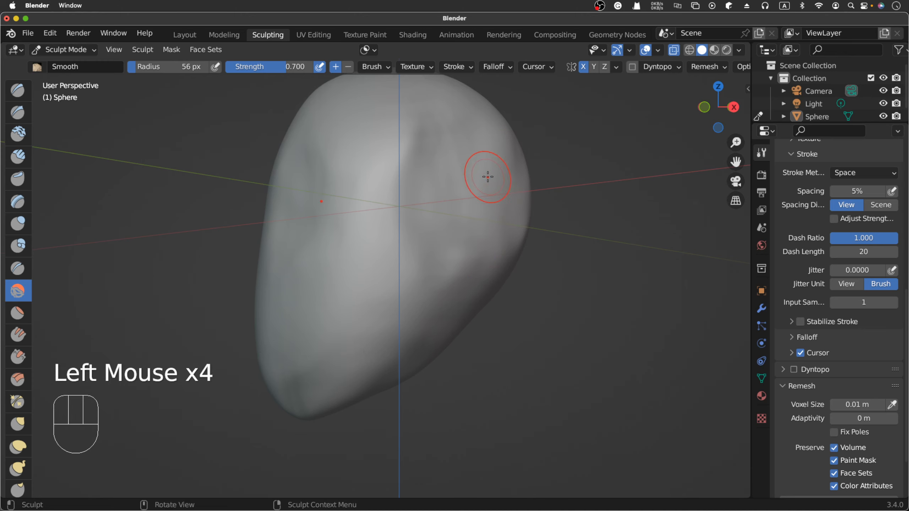
- Try carving the outer rear part of the temple hollow with subtractive Clay Strips at 56 px radius and 0.600 strength
left_click(20, 161)
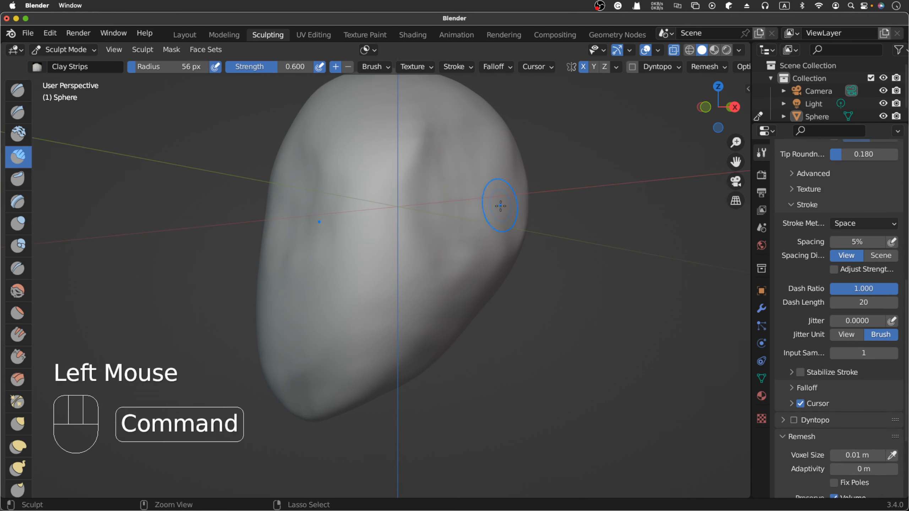
mouse_move(500, 206)
left_mouse_down("super")
mouse_move(486, 229)
mouse_move(481, 215)
mouse_move(463, 251)
left_mouse_up("super")
mouse_move(461, 204)
left_mouse_down("super")
mouse_move(469, 227)
mouse_move(448, 258)
mouse_move(474, 193)
left_mouse_up("super")
mouse_move(476, 200)
left_mouse_down("super")
mouse_move(498, 150)
mouse_move(502, 175)
left_mouse_up("super")
left_click_drag(505, 161, 505, 186, "super")
mouse_move(506, 175)
left_mouse_down("super")
mouse_move(509, 199)
mouse_move(520, 190)
left_mouse_up("super")
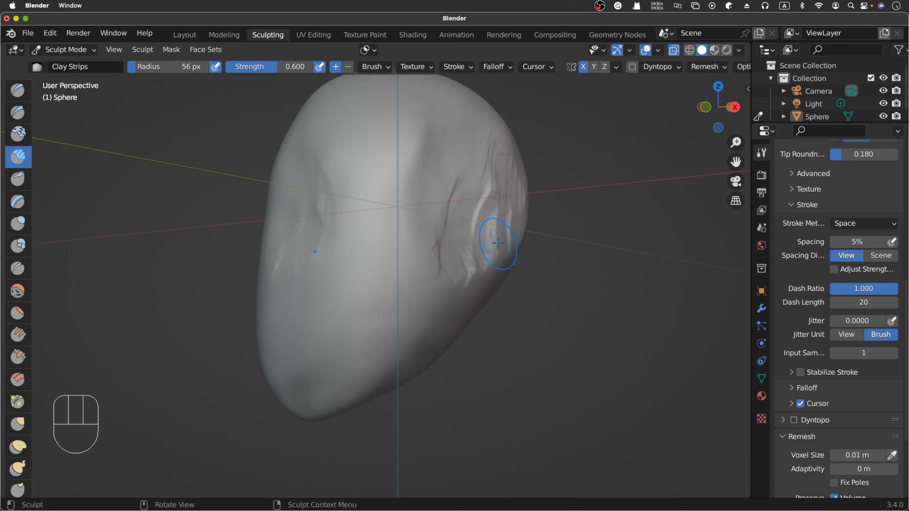
- Smooth the freshly carved ridges along the rear temple and its lower edge with the Smooth brush at 0.700 strength
key("shift+s")
left_click_drag(502, 227, 498, 233)
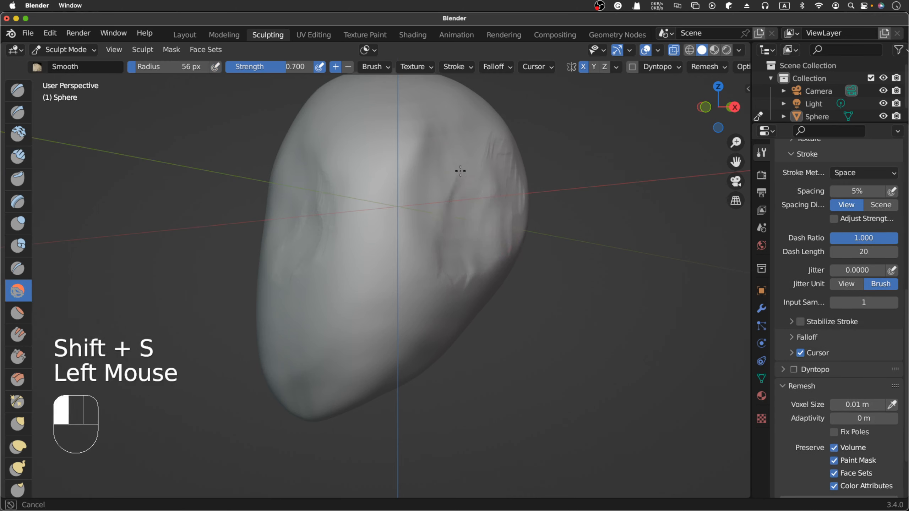
left_click_drag(428, 215, 494, 173)
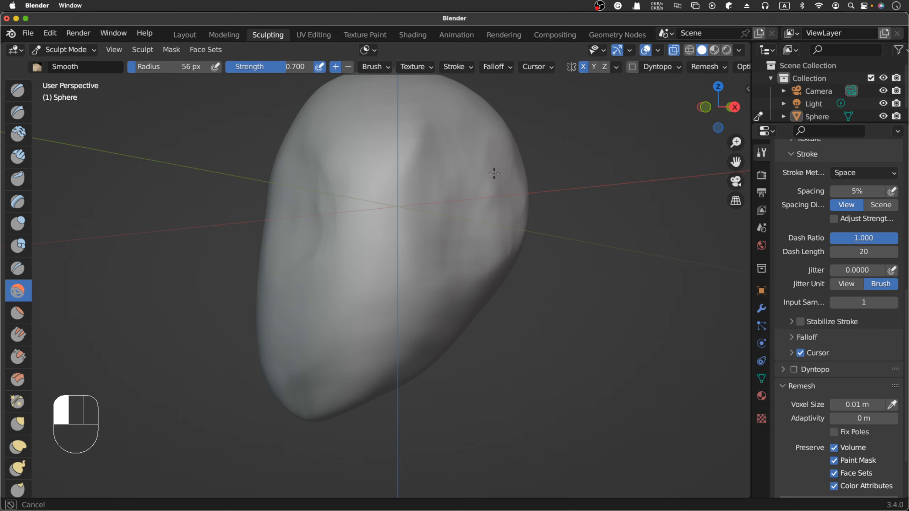
left_click_drag(500, 247, 516, 254)
- Check the head's front silhouette and undo the recent carving and smoothing strokes on the rear temple area
scroll(516, 253, "left", 8)
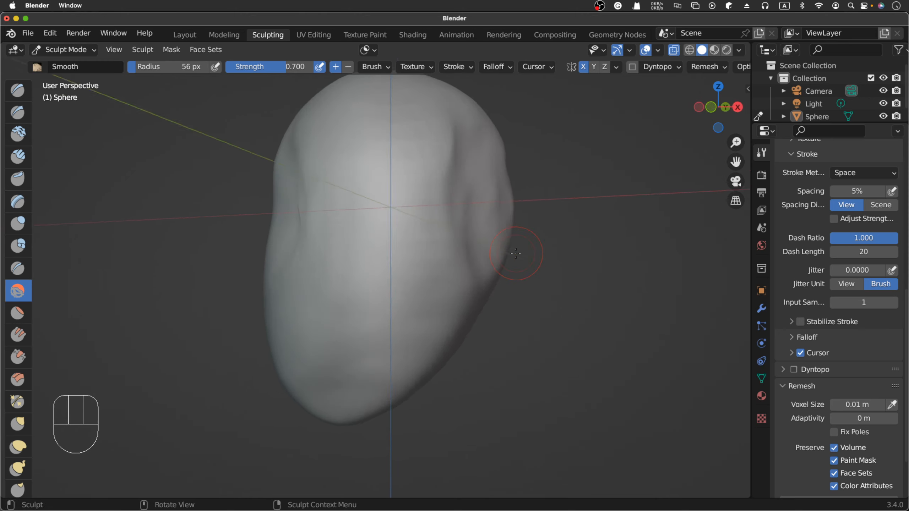
scroll(515, 253, "right", 2)
scroll(516, 253, "left", 1)
scroll(516, 253, "up", 2)
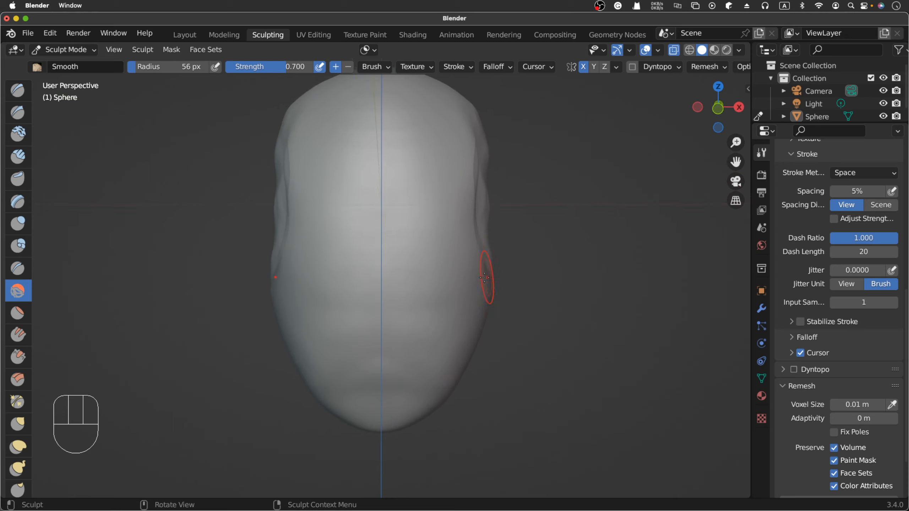
key("super+z")
key("super+z")
key("super+z")
key("super+z")
key("super+z")
key("super+z")
key("super+z")
key("super+z")
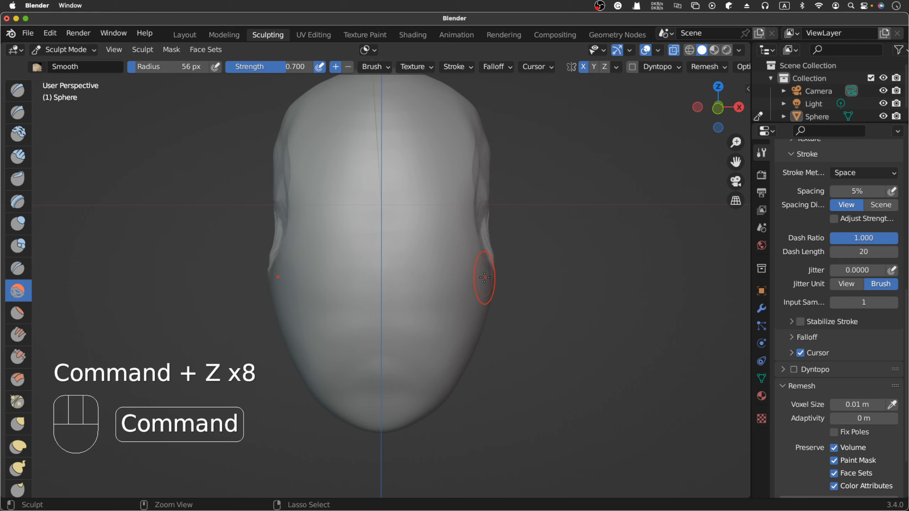
key("super+z")
key("super+z")
key("super+z")
key("super+z")
key("super+z")
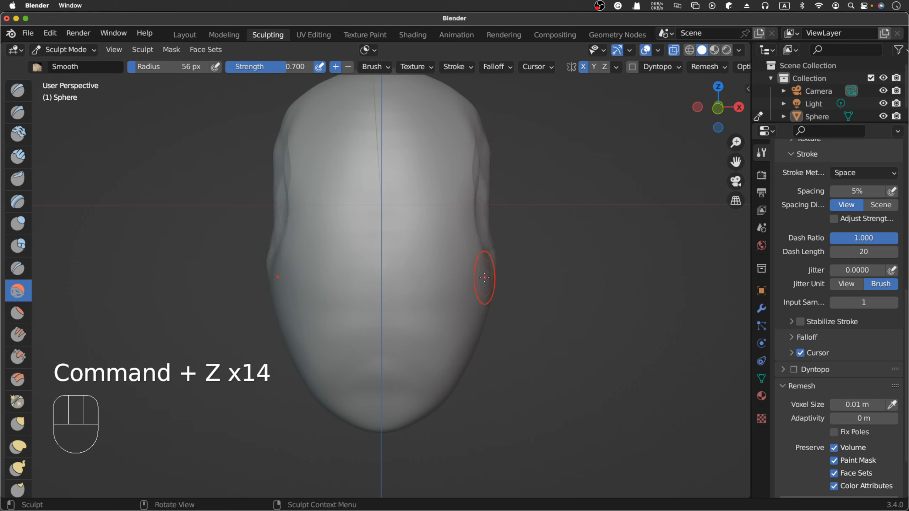
- Push the bulge at the lower end of the temple hollow inward with the Grab brush at 56 px radius
key("g")
left_click_drag(478, 283, 483, 279)
left_click_drag(491, 274, 487, 272)
left_click_drag(492, 279, 487, 273)
- Try Clay Strips strokes across the area below the temple hollow from an angled view, and undo them
scroll(501, 279, "right", 4)
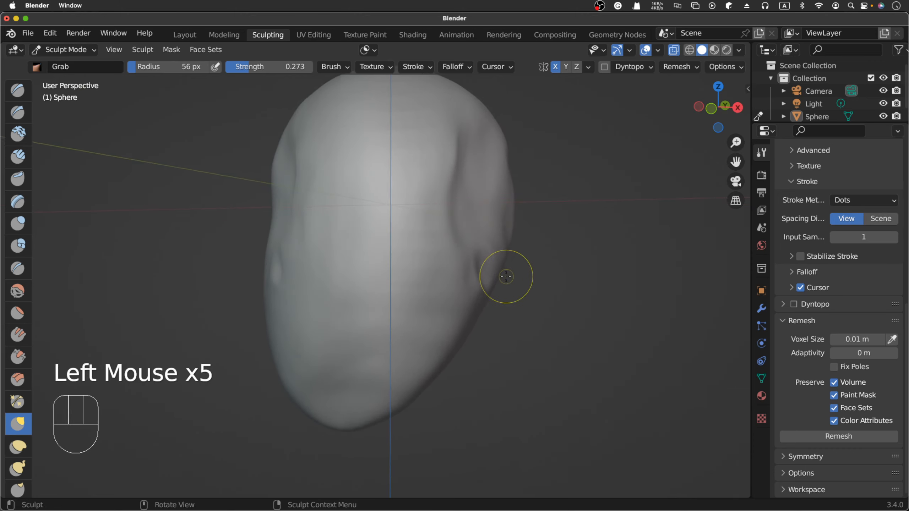
scroll(506, 277, "right", 6)
scroll(506, 276, "right", 2)
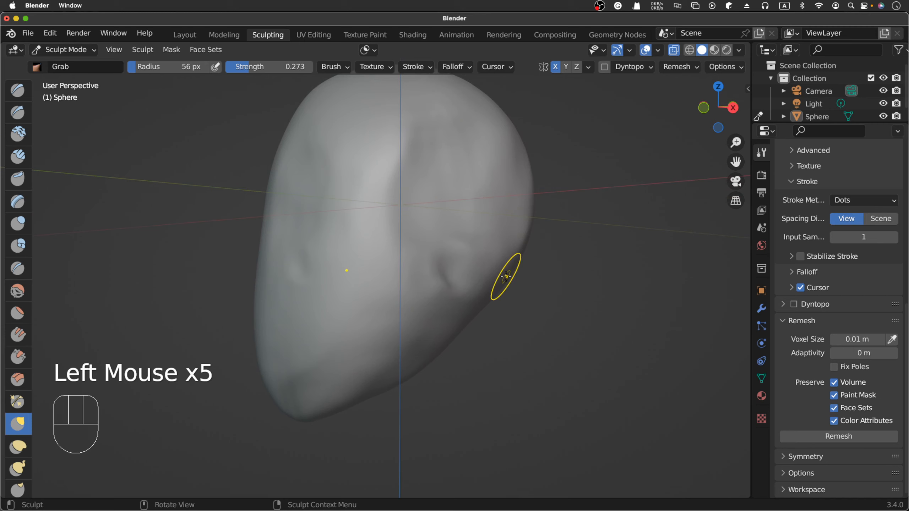
left_click(17, 156)
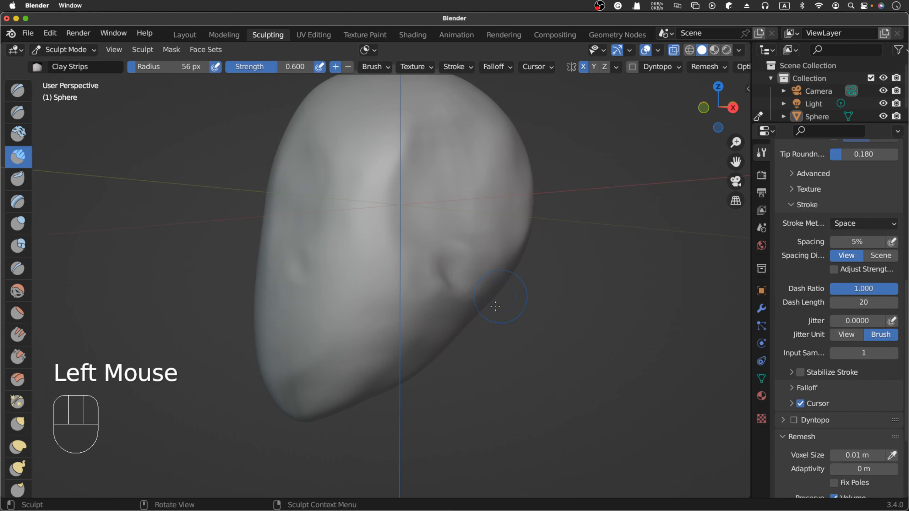
mouse_move(420, 310)
left_mouse_down()
mouse_move(488, 256)
mouse_move(498, 281)
left_mouse_up()
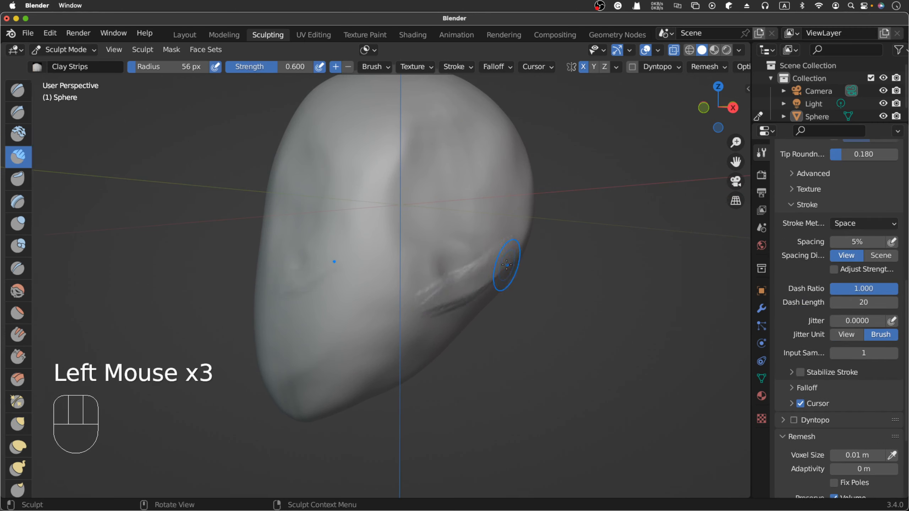
key("super+z")
key("super+z")
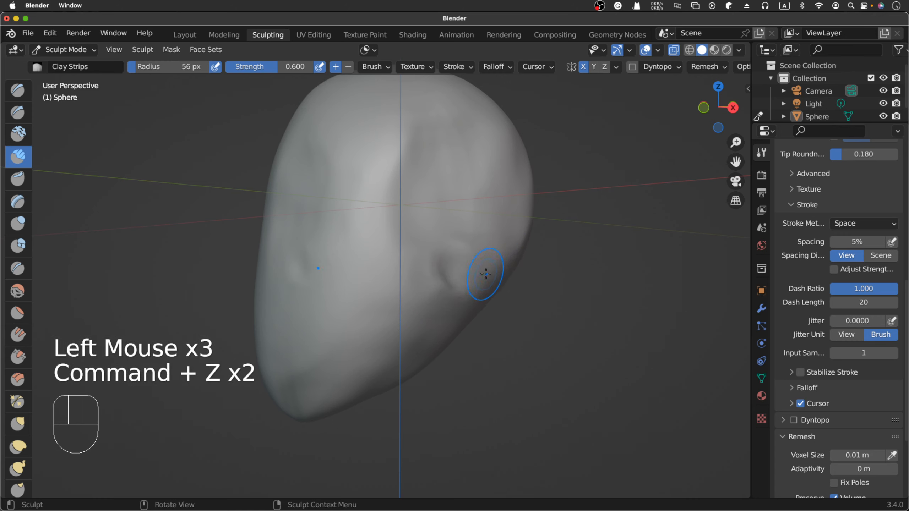
- Carve away the dented bulge below the temple hollow with diagonal subtractive Clay Strips strokes toward the back of the head
left_click_drag(426, 285, 490, 250, "super")
left_click_drag(451, 276, 503, 252, "super")
left_click_drag(483, 288, 510, 246, "super")
left_click_drag(444, 281, 502, 244, "super")
left_click_drag(430, 273, 508, 225, "super")
left_click_drag(453, 271, 512, 222, "super")
left_click_drag(426, 265, 499, 215, "super")
left_click_drag(415, 260, 466, 244, "super")
- Smooth the carved strokes below the temple hollow and along the rear edge with the Smooth brush at 0.700 strength
key("shift+s")
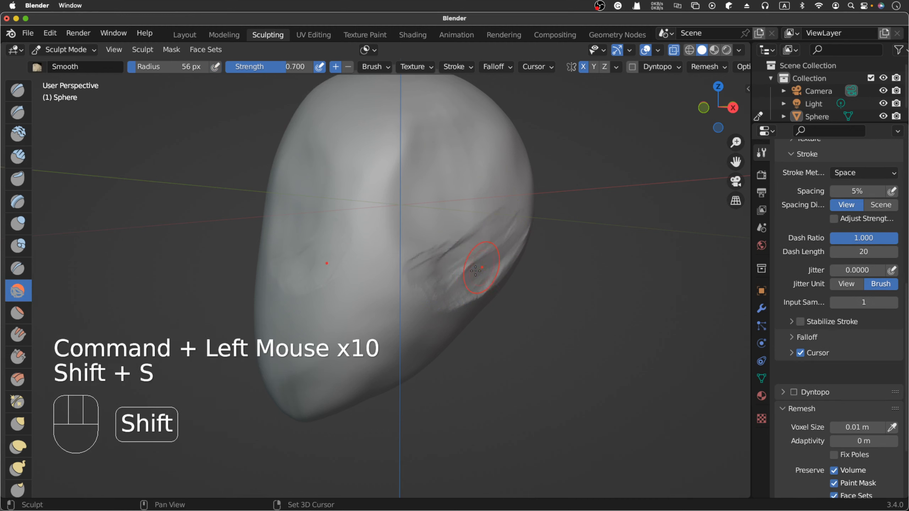
mouse_move(491, 275)
left_mouse_down()
mouse_move(472, 266)
mouse_move(490, 283)
mouse_move(412, 267)
left_mouse_up()
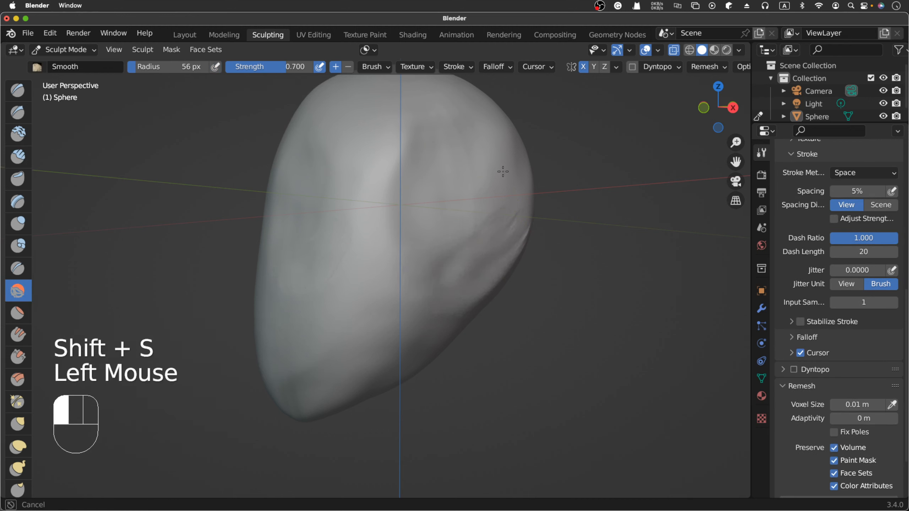
mouse_move(437, 302)
left_mouse_down()
mouse_move(511, 237)
mouse_move(487, 227)
left_mouse_up()
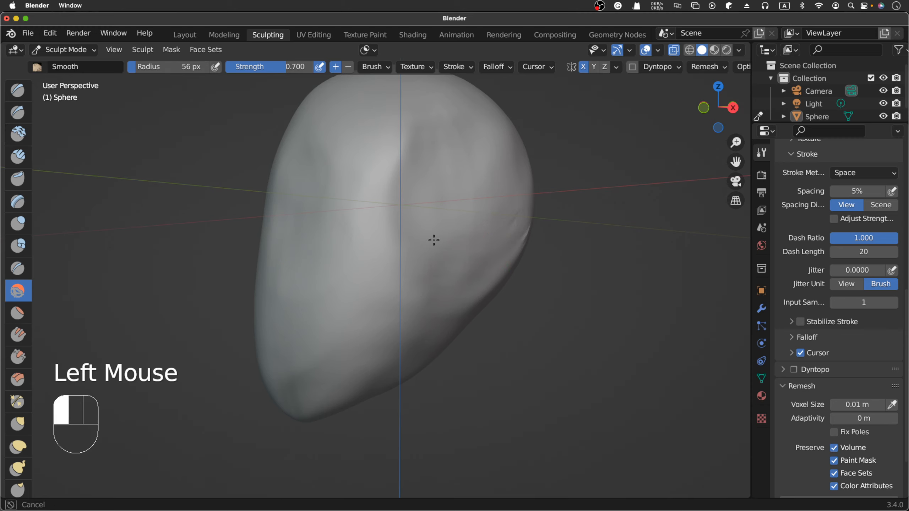
left_click_drag(523, 183, 470, 323)
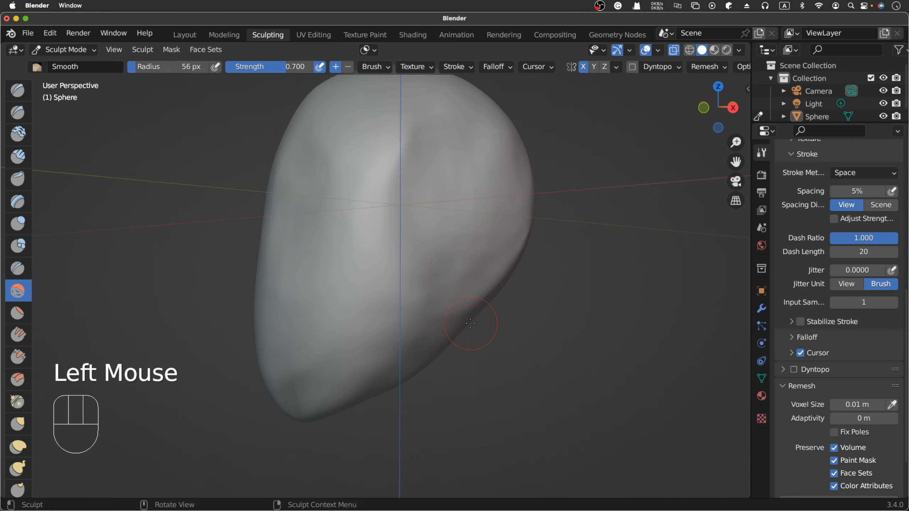
- Examine the temple and cheek silhouette from the front, from below and from the side
scroll(470, 323, "left", 10)
scroll(471, 324, "left", 2)
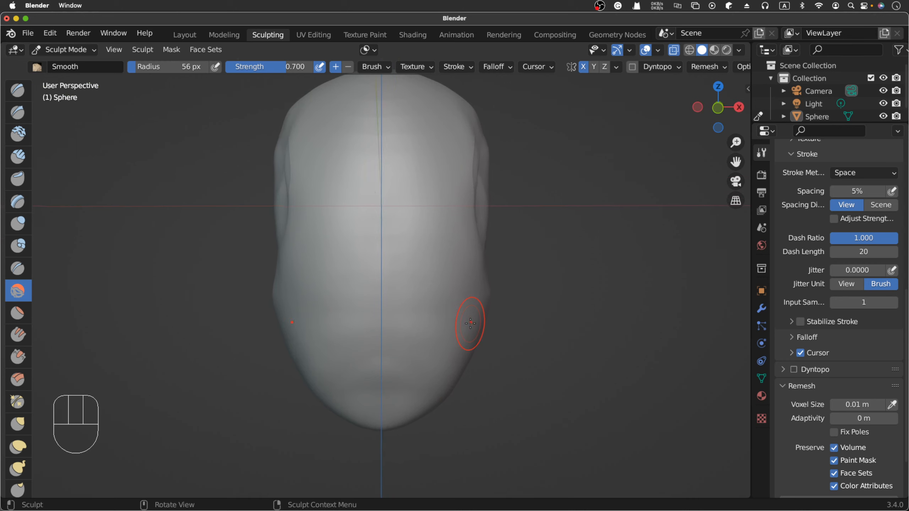
scroll(470, 323, "right", 2)
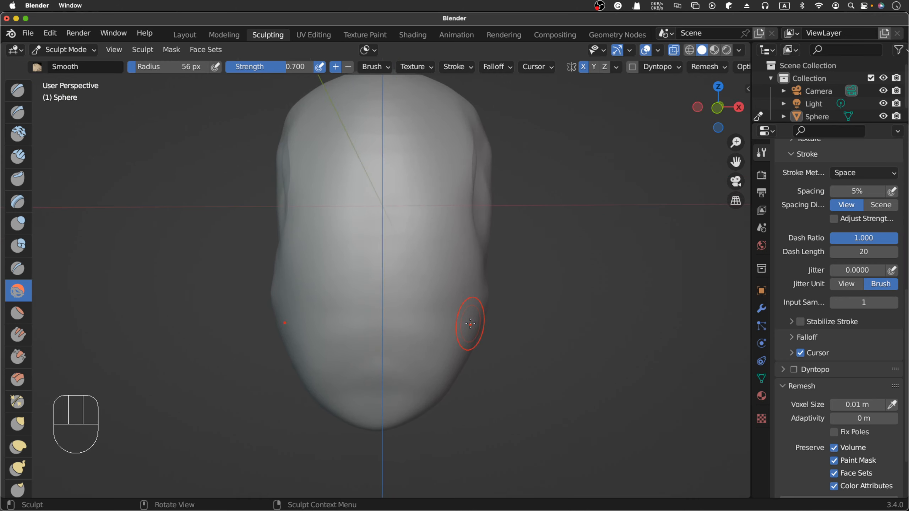
key("KP_1")
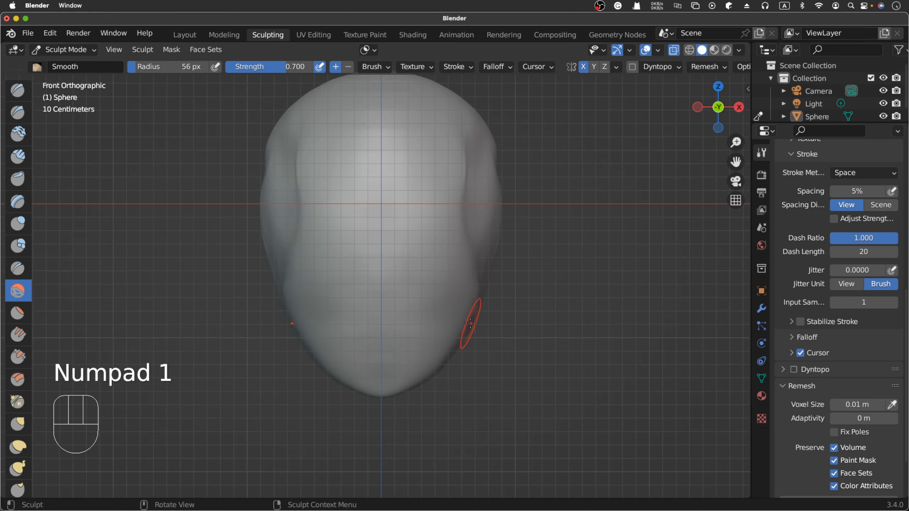
scroll(470, 323, "right", 8)
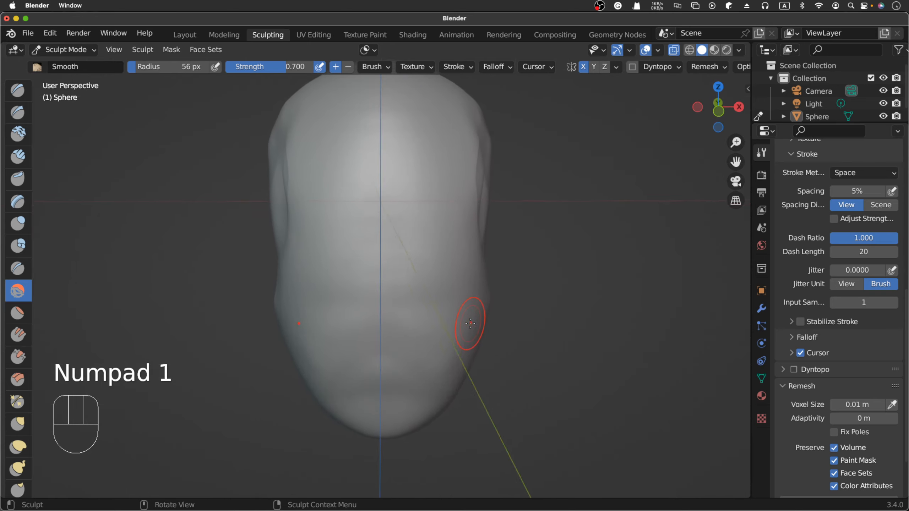
scroll(470, 323, "right", 8)
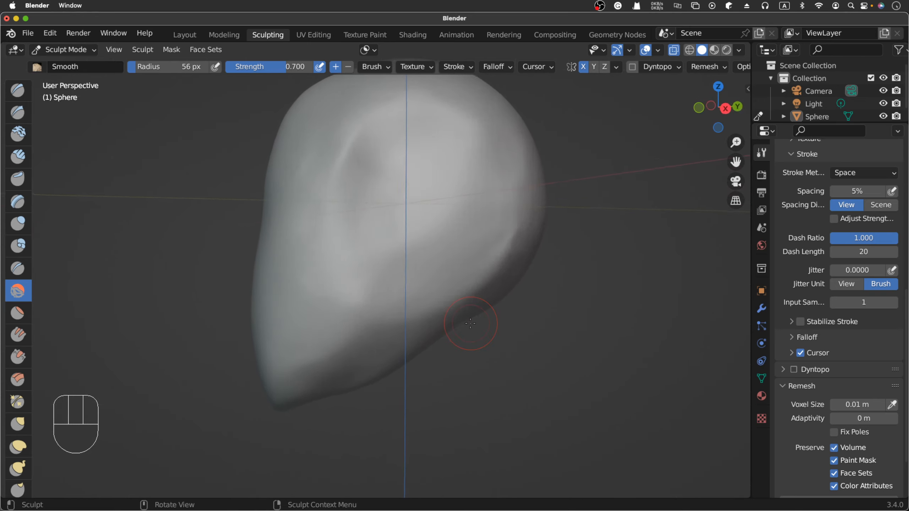
scroll(470, 324, "right", 5)
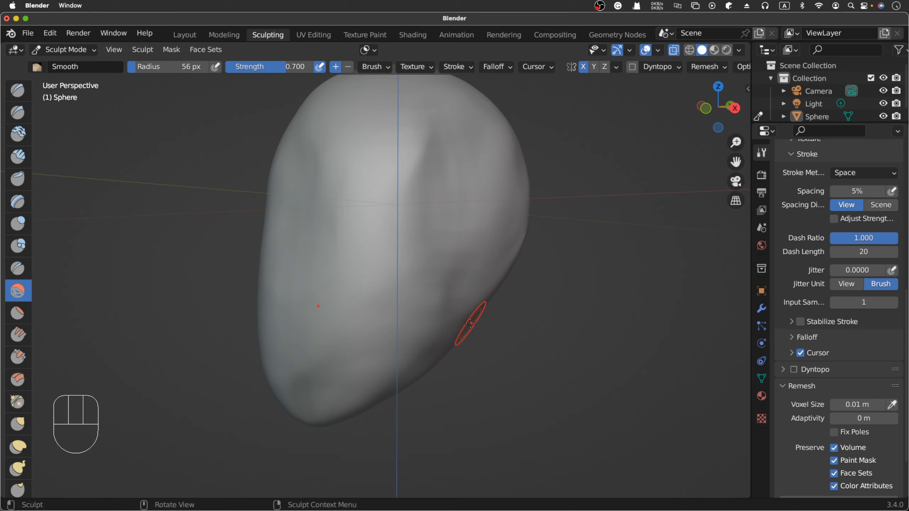
key("KP_1")
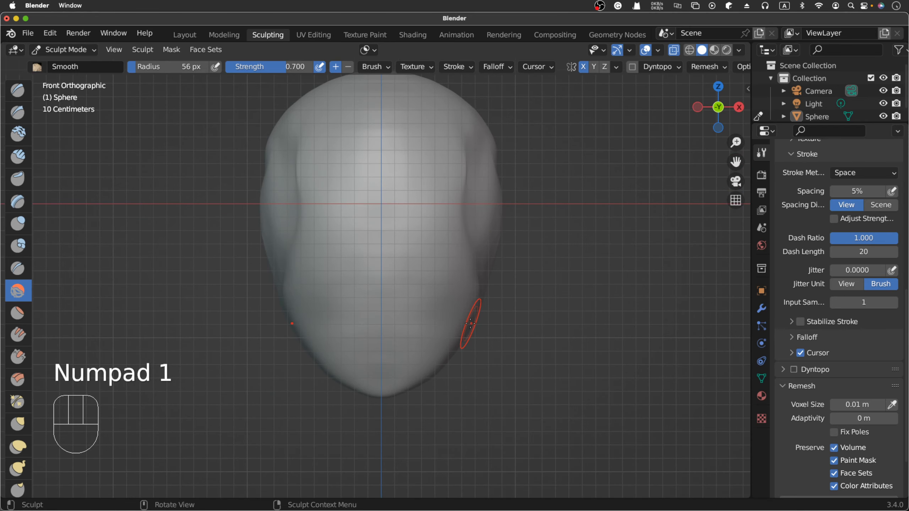
scroll(462, 303, "up", 3)
scroll(462, 303, "right", 2)
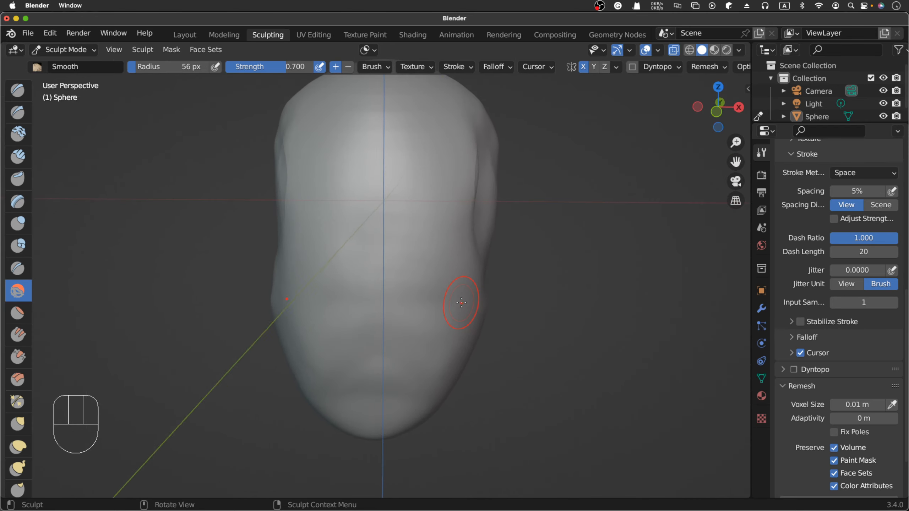
scroll(461, 303, "left", 2)
scroll(462, 303, "left", 3)
scroll(461, 303, "right", 3)
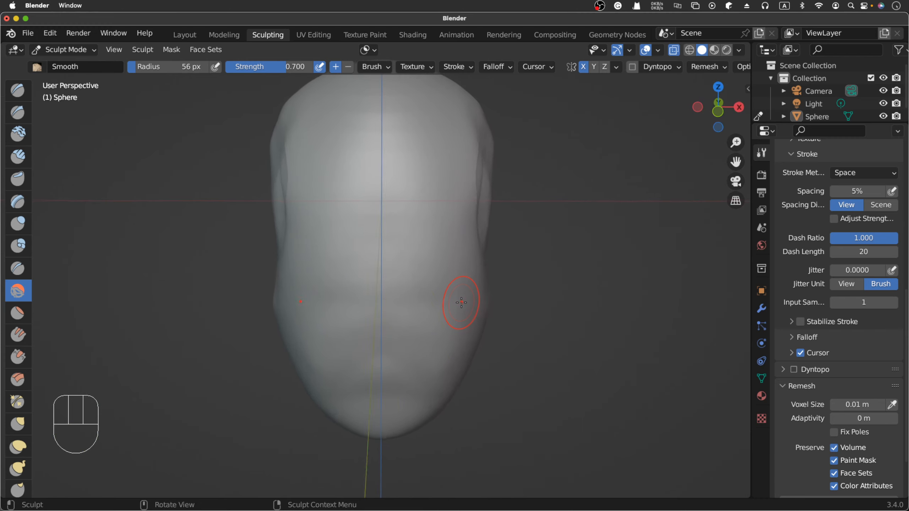
scroll(461, 303, "left", 2)
scroll(461, 303, "down", 2)
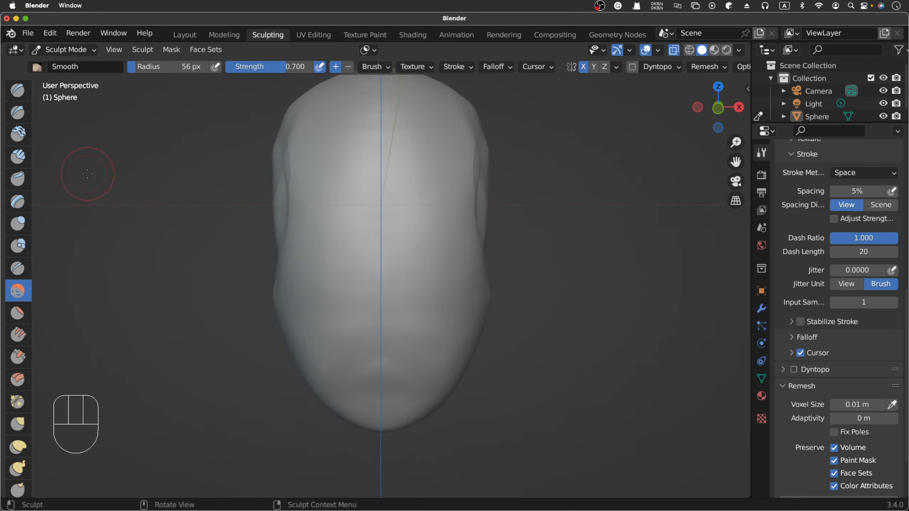
- In front orthographic view, carve the initial eye socket hollows on both sides with subtractive Clay Strips at 0.600 strength
left_click(17, 157)
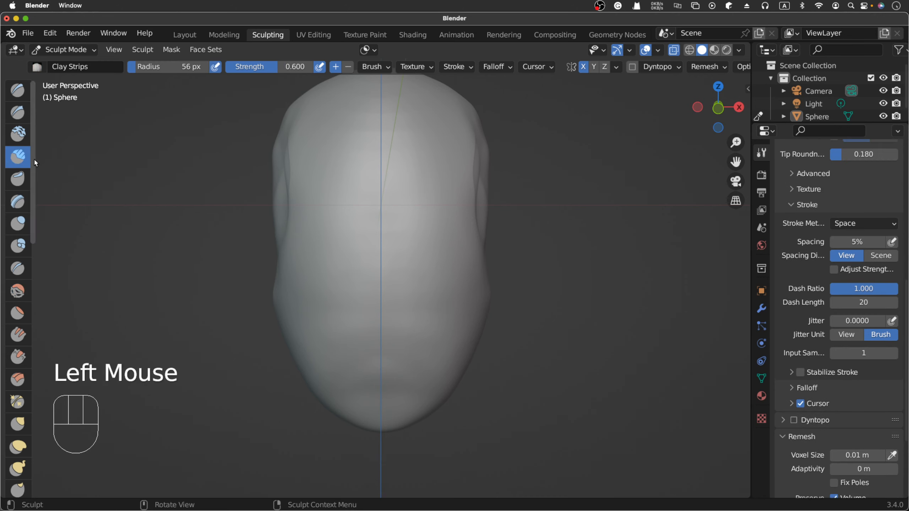
key("KP_1")
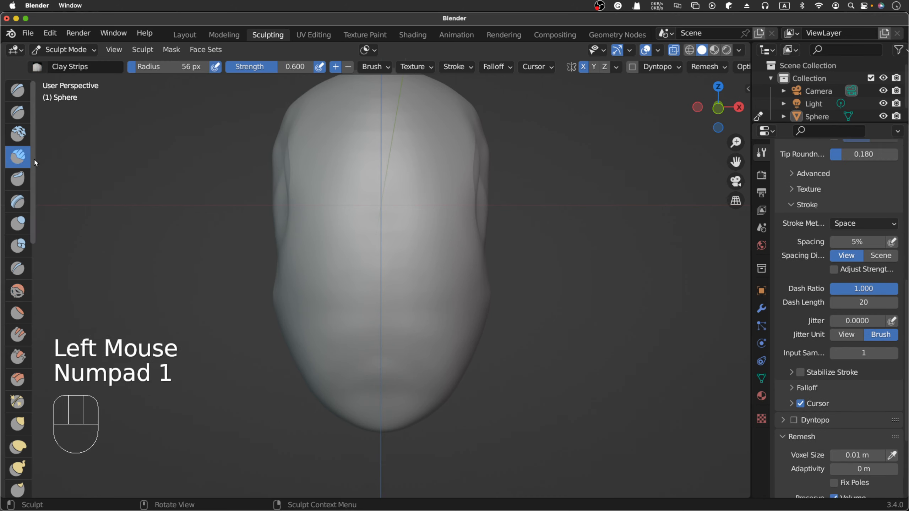
left_click(591, 235)
key("KP_1")
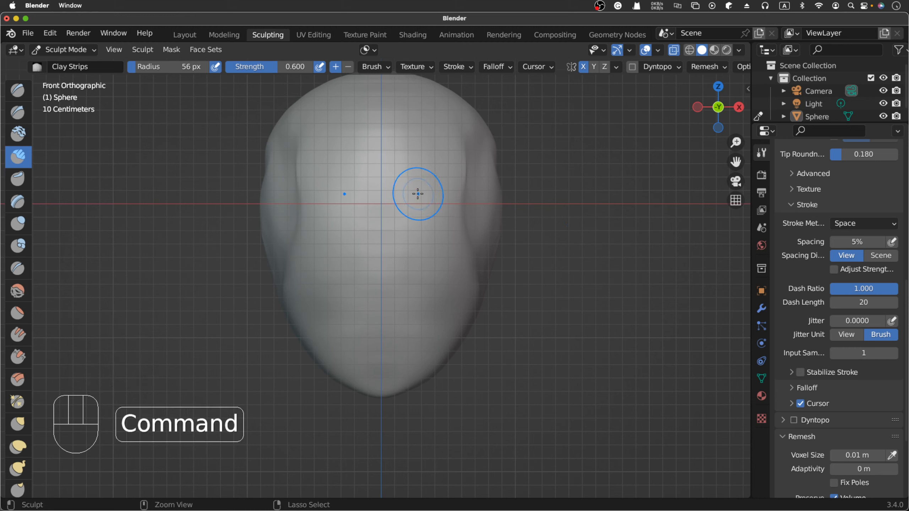
mouse_move(415, 196)
left_mouse_down("super")
mouse_move(424, 199)
mouse_move(419, 210)
mouse_move(443, 215)
left_mouse_up("super")
left_click_drag(443, 214, 441, 196, "super")
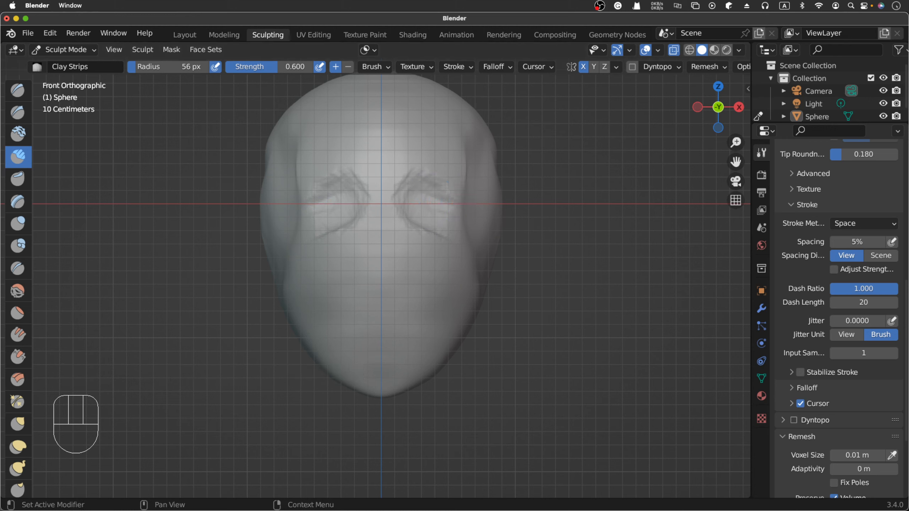
- Check the front-view skull photo in Chrome and return to Blender to widen and deepen the eye sockets with subtractive Clay Strips
key("super+Tab")
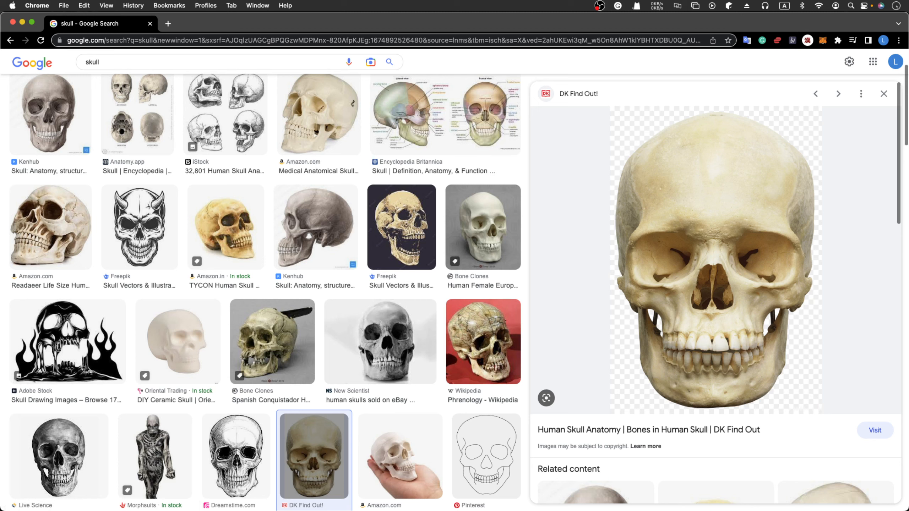
key("super+Tab")
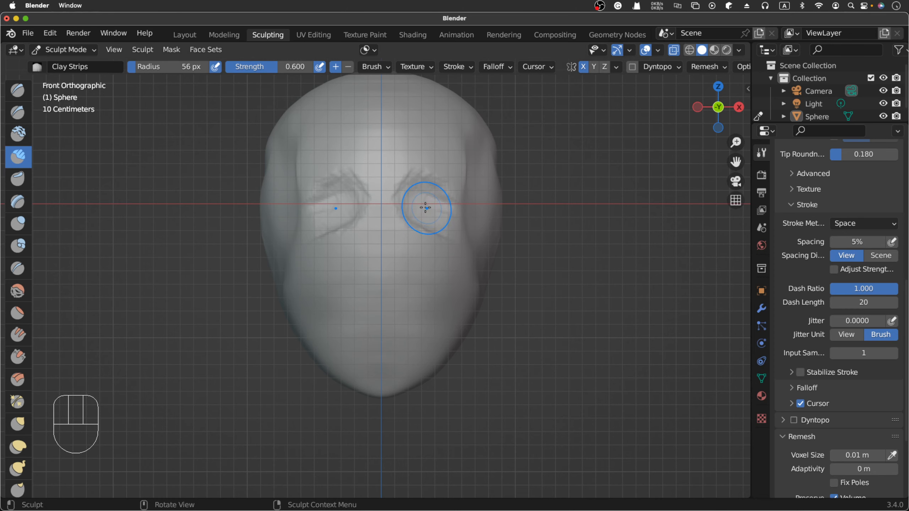
mouse_move(420, 207)
left_mouse_down()
mouse_move(412, 218)
mouse_move(430, 224)
mouse_move(444, 214)
mouse_move(420, 207)
left_mouse_up()
key("super+z")
scroll(421, 207, "right", 10)
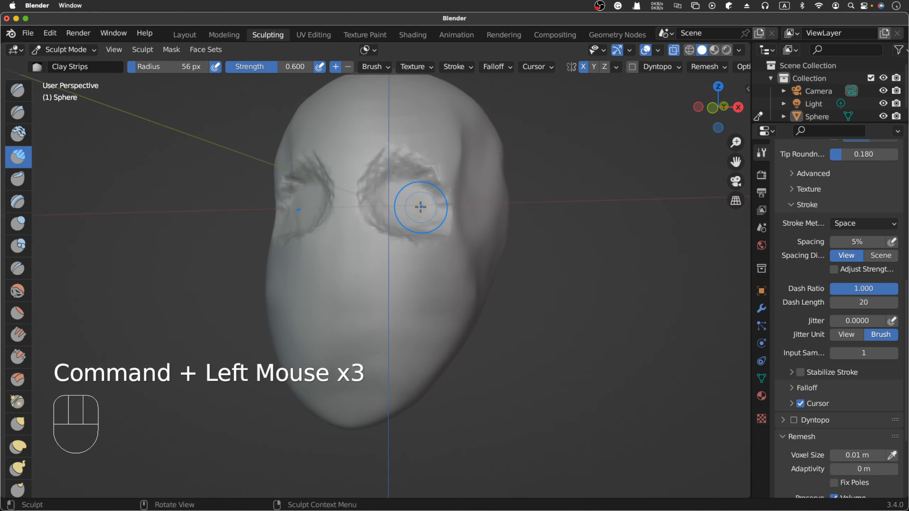
scroll(421, 207, "left", 10)
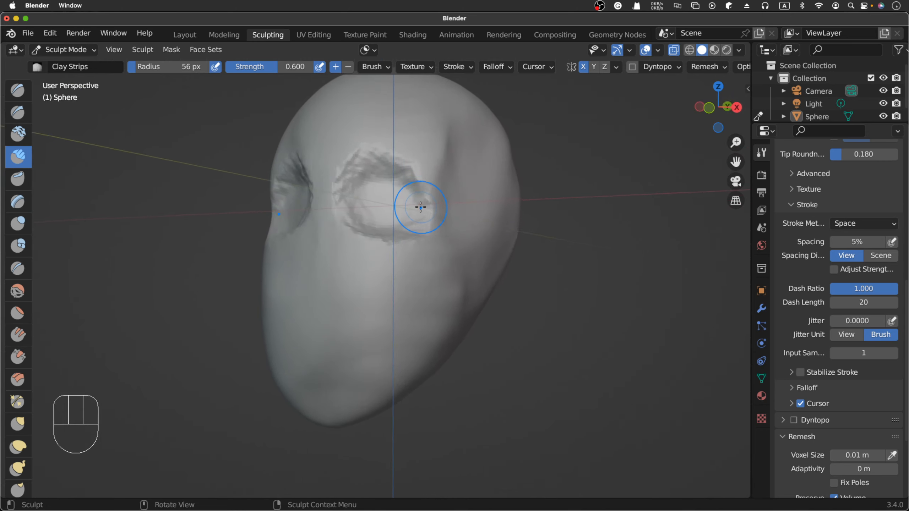
- In front orthographic view, build up the upper and outer rims of the eye sockets with additive Clay Strips at a 26 px radius
key("KP_1")
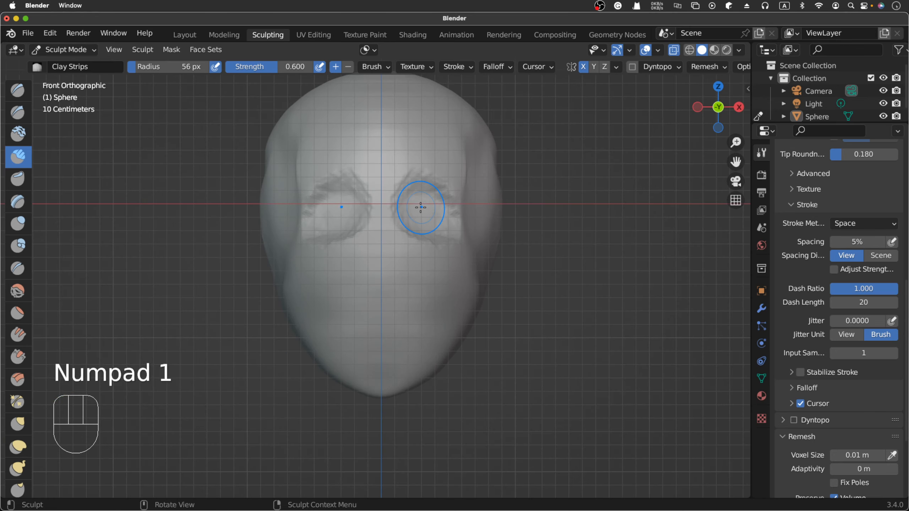
key("f")
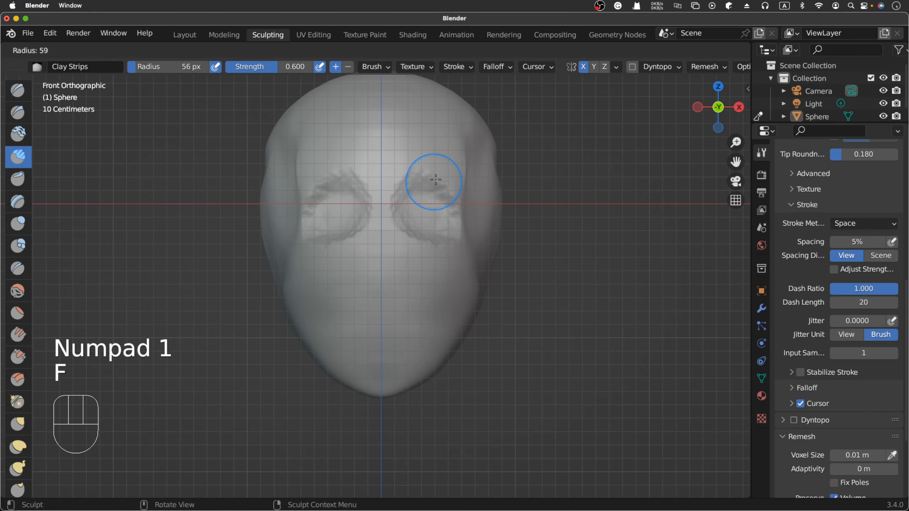
left_click(419, 178)
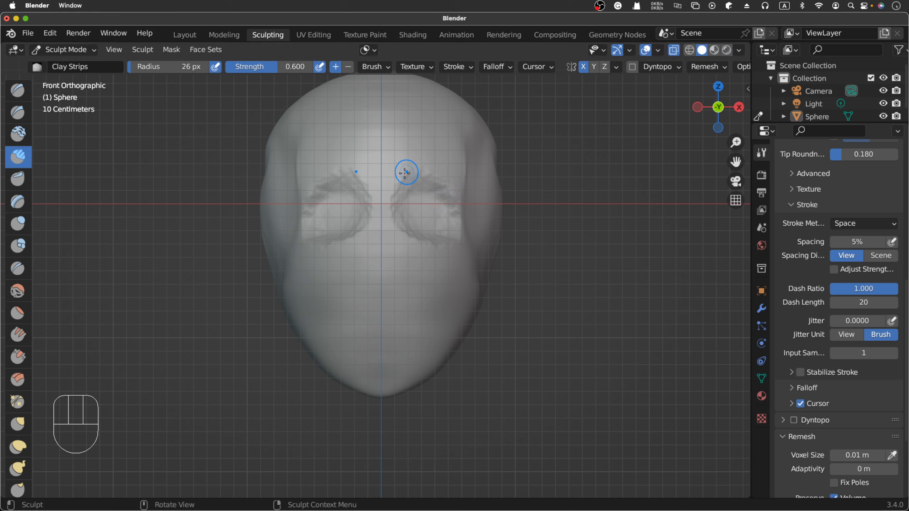
left_click_drag(411, 172, 431, 175)
left_click_drag(417, 172, 438, 177)
left_click_drag(424, 174, 444, 180)
left_click_drag(428, 174, 451, 184)
left_click_drag(440, 178, 453, 186)
left_click_drag(448, 183, 458, 206)
left_click_drag(456, 201, 454, 230)
- Build up the lower and outer rims around both eye sockets with additive Clay Strips at 0.600 strength
left_click_drag(398, 229, 415, 240)
left_click_drag(401, 233, 427, 243)
left_click_drag(411, 239, 442, 243)
left_click_drag(431, 243, 459, 235)
left_click_drag(451, 240, 463, 217)
left_click_drag(458, 231, 463, 209)
mouse_move(459, 222)
left_mouse_down()
mouse_move(463, 198)
mouse_move(460, 217)
left_mouse_up()
left_click_drag(459, 219, 459, 192)
mouse_move(461, 211)
left_mouse_down()
mouse_move(460, 233)
mouse_move(417, 242)
mouse_move(388, 219)
mouse_move(391, 228)
left_mouse_up()
left_click_drag(387, 223, 393, 231)
left_click_drag(388, 226, 397, 240)
left_click_drag(389, 233, 404, 248)
mouse_move(390, 241)
left_mouse_down()
mouse_move(408, 250)
mouse_move(452, 244)
left_mouse_up()
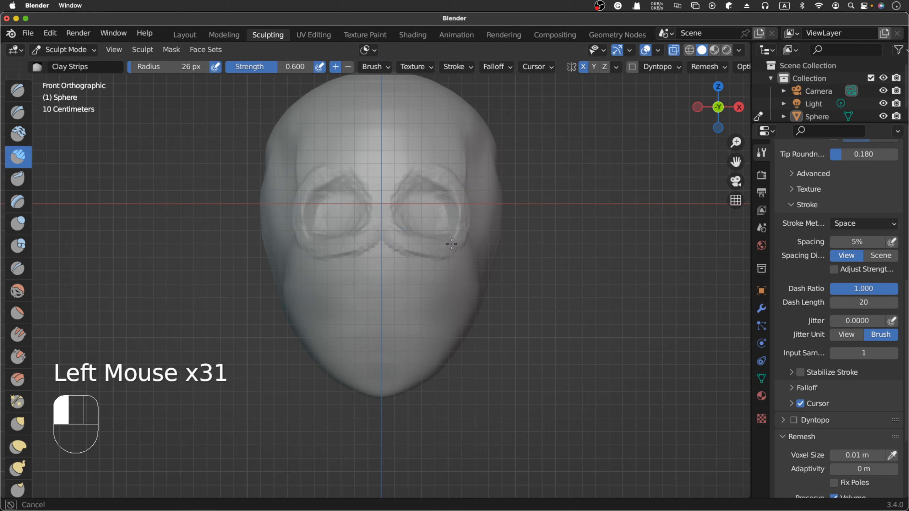
- Raise the inner edges of the eye sockets beside the nose bridge and the arched brow ridges above them with Clay Strips
left_click_drag(407, 182, 388, 229)
left_click_drag(399, 182, 385, 215)
left_click_drag(399, 185, 383, 212)
left_click_drag(402, 179, 422, 168)
mouse_move(398, 180)
left_mouse_down()
mouse_move(421, 168)
mouse_move(445, 174)
left_mouse_up()
left_click_drag(397, 184, 439, 168)
left_click_drag(397, 182, 422, 167)
left_click_drag(393, 182, 431, 168)
mouse_move(391, 183)
left_mouse_down()
mouse_move(429, 166)
mouse_move(442, 179)
left_mouse_up()
left_click_drag(417, 173, 447, 184)
mouse_move(427, 175)
left_mouse_down()
mouse_move(449, 182)
mouse_move(465, 205)
left_mouse_up()
left_click_drag(454, 190, 463, 209)
mouse_move(454, 201)
left_mouse_down()
mouse_move(459, 222)
mouse_move(463, 203)
mouse_move(454, 245)
left_mouse_up()
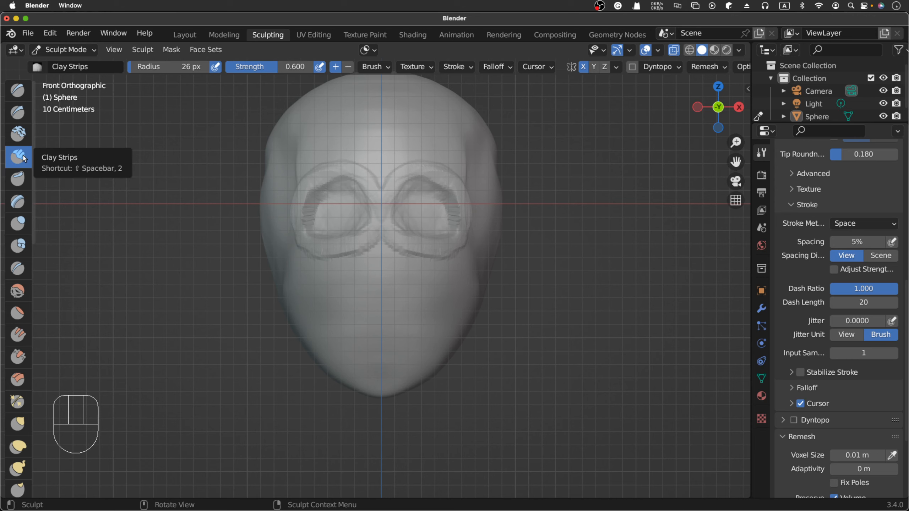
- Thicken and extend the lower rims of the eye sockets downward and around to the outer corners with Clay Strips
left_click_drag(388, 229, 395, 247)
left_click_drag(392, 232, 409, 251)
left_click_drag(410, 239, 427, 257)
mouse_move(424, 250)
left_mouse_down()
mouse_move(446, 263)
mouse_move(445, 250)
left_mouse_up()
left_click_drag(438, 243, 462, 241)
left_click_drag(457, 232, 463, 229)
- Add Clay Strips strokes along the upper inside edge of the eye sockets to thicken the brow overhang
mouse_move(416, 172)
left_mouse_down()
mouse_move(374, 194)
mouse_move(442, 186)
left_mouse_up()
left_click_drag(404, 187, 438, 184)
left_click_drag(415, 183, 448, 187)
left_click(421, 184)
left_click(428, 182)
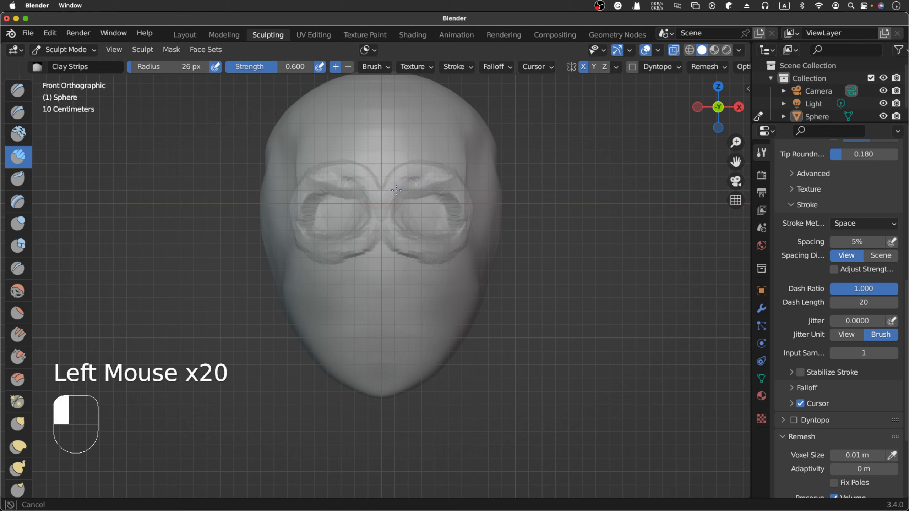
left_click(436, 181)
left_click(446, 181)
left_click(454, 186)
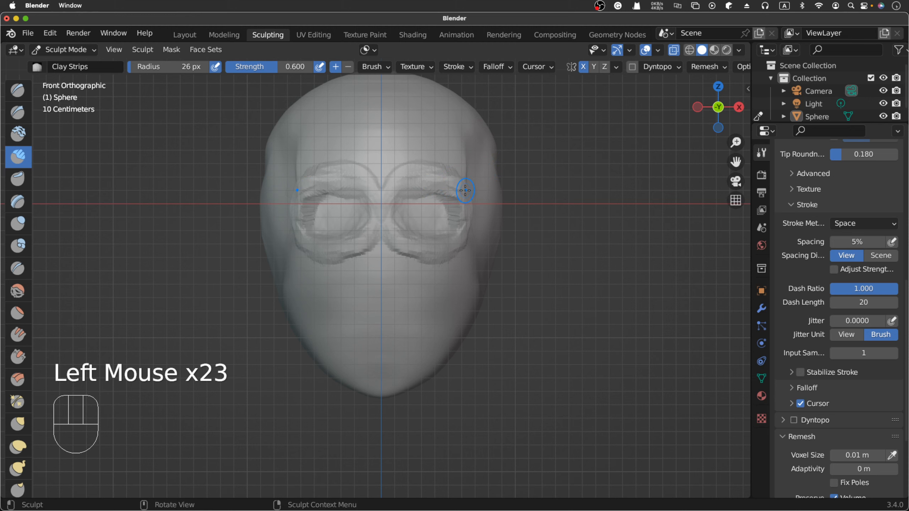
- Thicken the lower inner rims of the eye sockets with Clay Strips, extending them down toward the cheeks
left_click(393, 232)
left_click(433, 253)
left_click(433, 252)
left_click(415, 247)
left_click(405, 244)
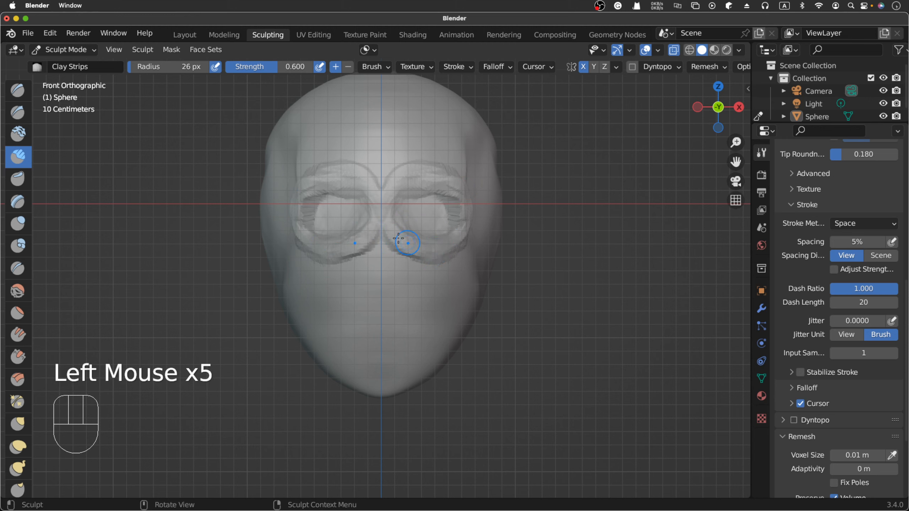
left_click(427, 256)
left_click(427, 255)
left_click(427, 254)
left_click(430, 255)
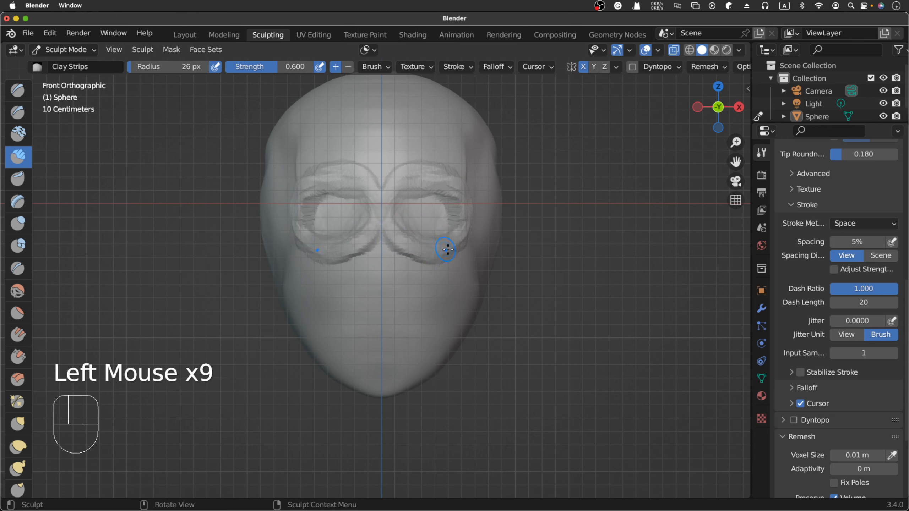
left_click(396, 237)
left_click(386, 253)
left_click(425, 258)
left_click(426, 257)
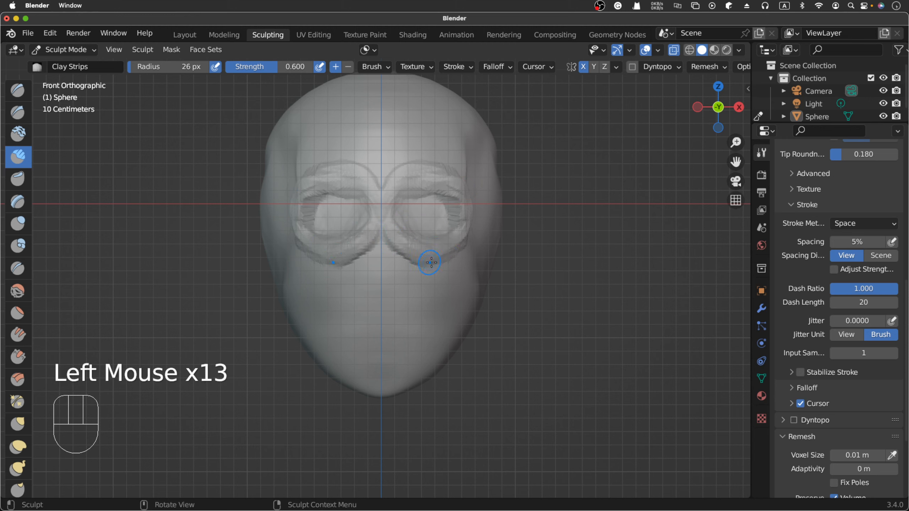
- Build up the lower outer corners and outer edges of the eye socket rims with repeated Clay Strips strokes
left_click(438, 253)
left_click(449, 249)
left_click(450, 247)
left_click(452, 245)
left_click(453, 243)
left_click(454, 240)
left_click(456, 239)
left_click(458, 236)
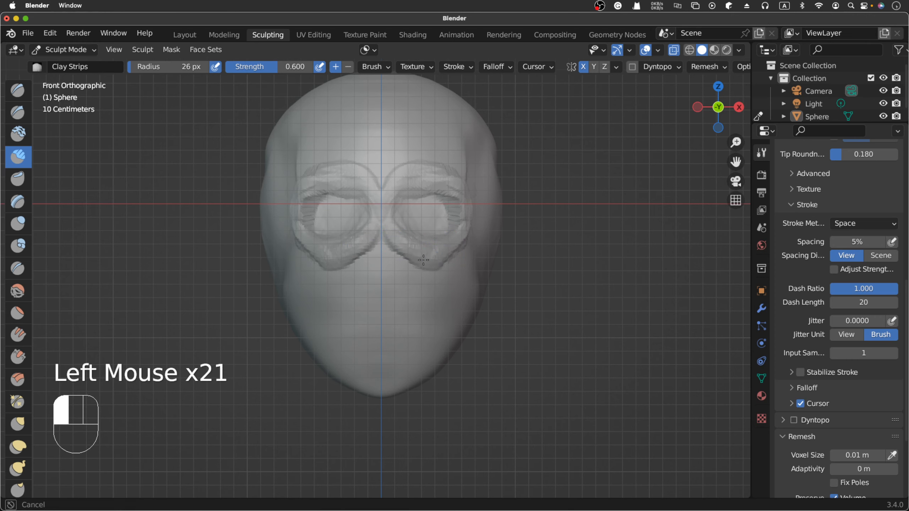
left_click(460, 232)
left_click(463, 228)
left_click(463, 225)
left_click(463, 224)
left_click(462, 222)
left_click(462, 221)
left_click(462, 221)
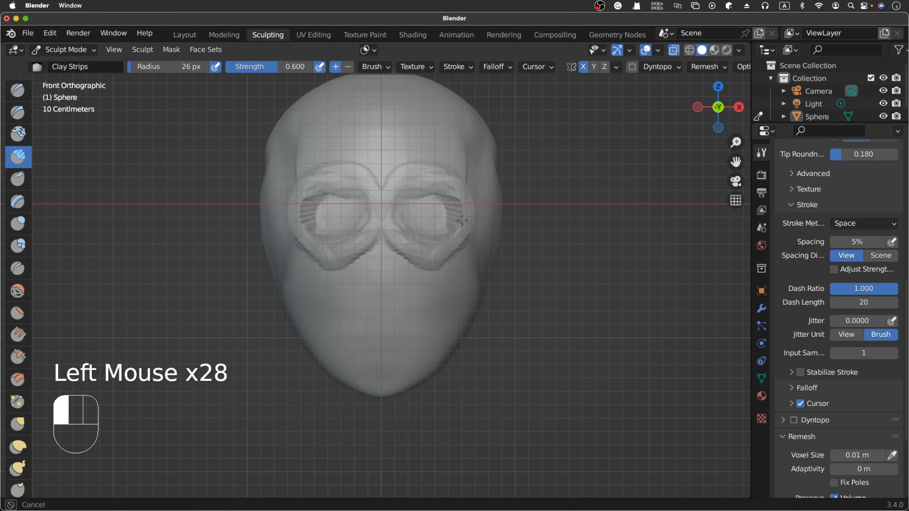
- Try smoothing the eye socket rims with the Smooth brush at 0.700 strength, and undo the smoothing
scroll(462, 221, "right", 10)
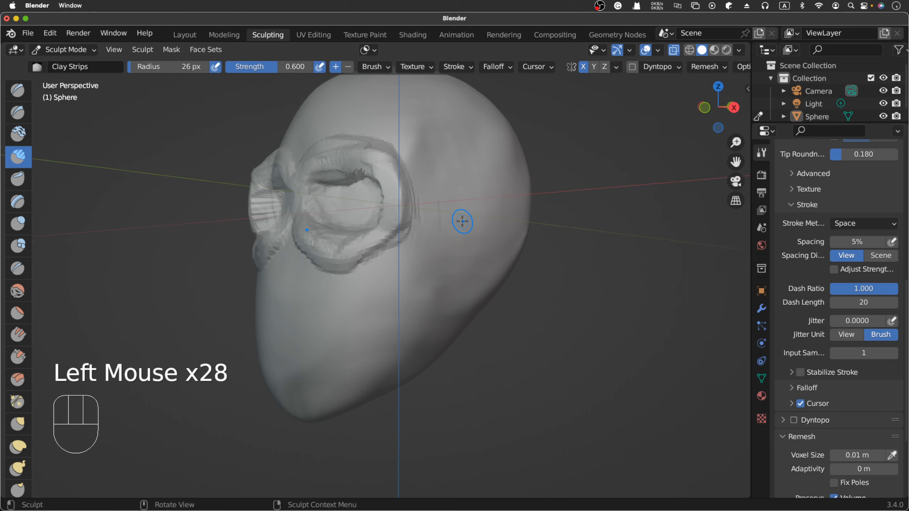
scroll(462, 221, "left", 10)
key("shift+s")
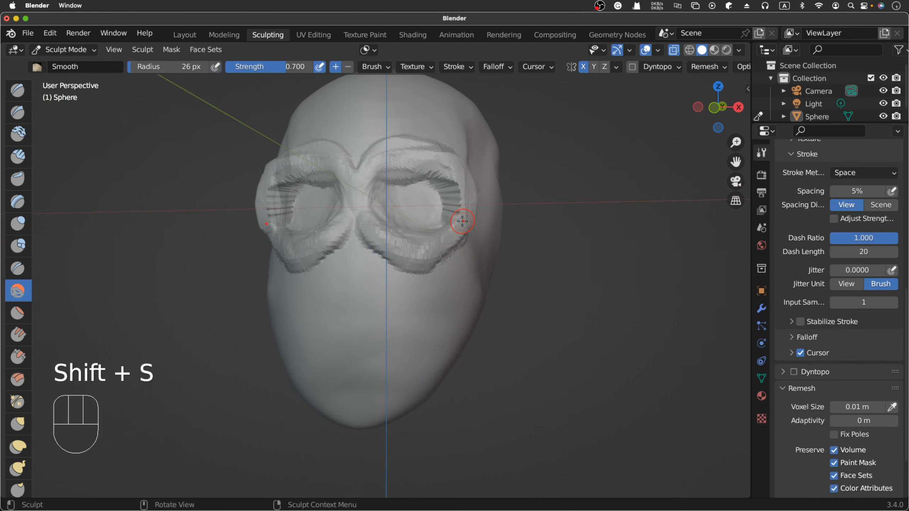
mouse_move(390, 162)
left_mouse_down()
mouse_move(401, 256)
mouse_move(458, 207)
mouse_move(447, 178)
mouse_move(447, 215)
mouse_move(408, 239)
mouse_move(411, 258)
mouse_move(473, 248)
left_mouse_up()
key("super+z")
key("super+z")
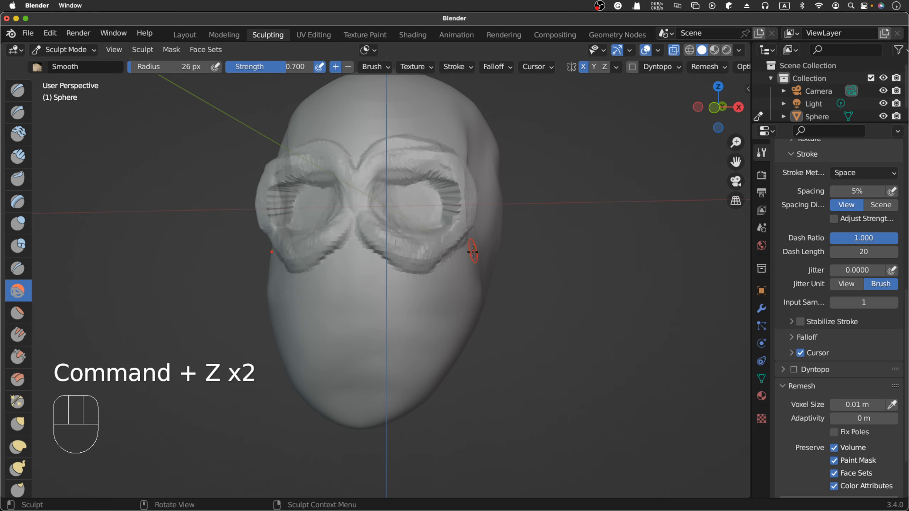
- Undo the last few Clay Strips strokes on the outer edges of the eye socket rims
scroll(473, 252, "left", 5)
scroll(472, 253, "up", 3)
key("super+z")
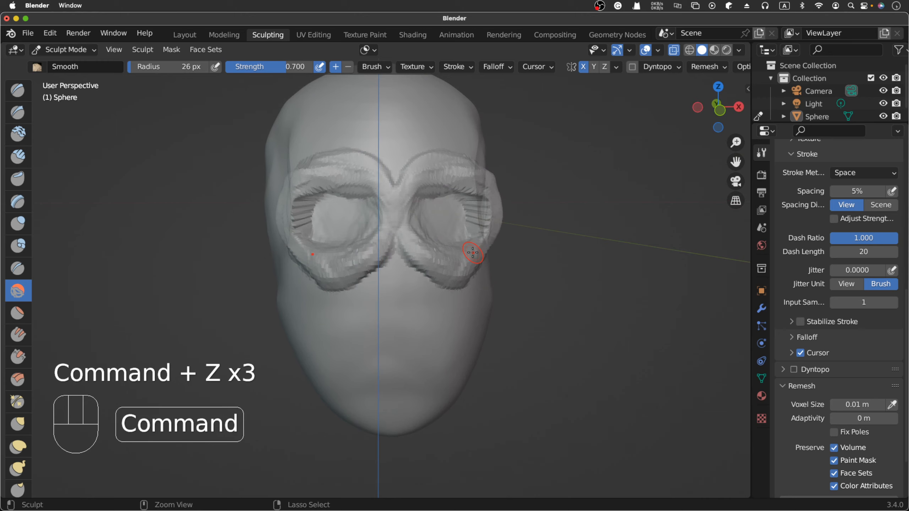
key("super+z")
key("super+z")
key("super+z")
- Examine the relief of the eye socket rims from the front and from the side
scroll(472, 252, "left", 3)
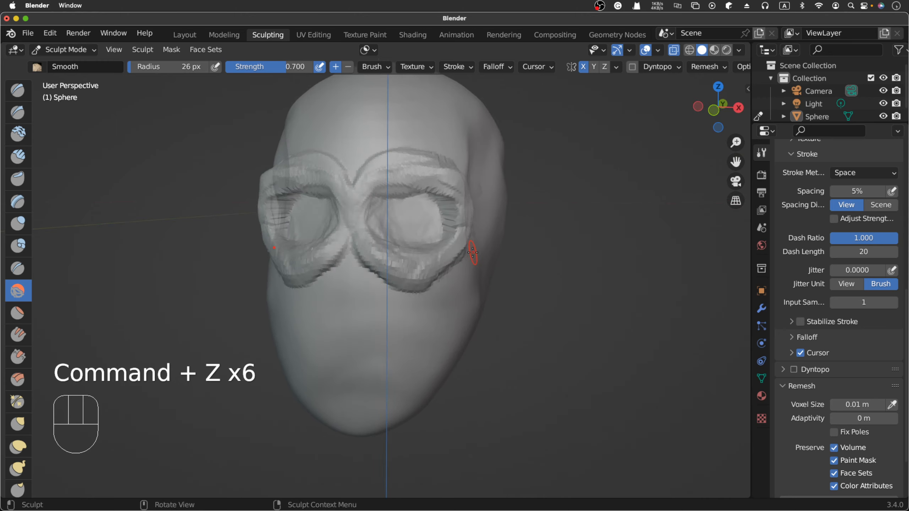
scroll(473, 253, "right", 5)
scroll(472, 253, "left", 5)
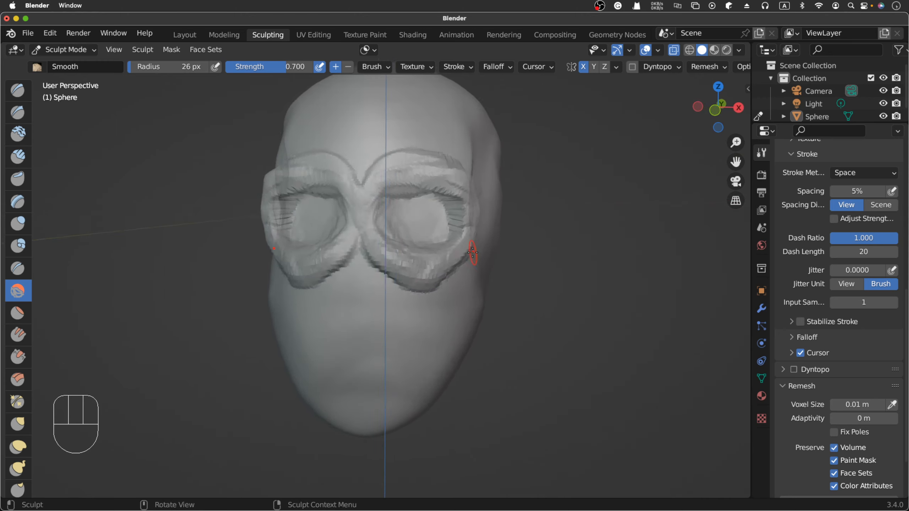
scroll(472, 253, "right", 5)
scroll(473, 252, "left", 5)
scroll(472, 252, "right", 6)
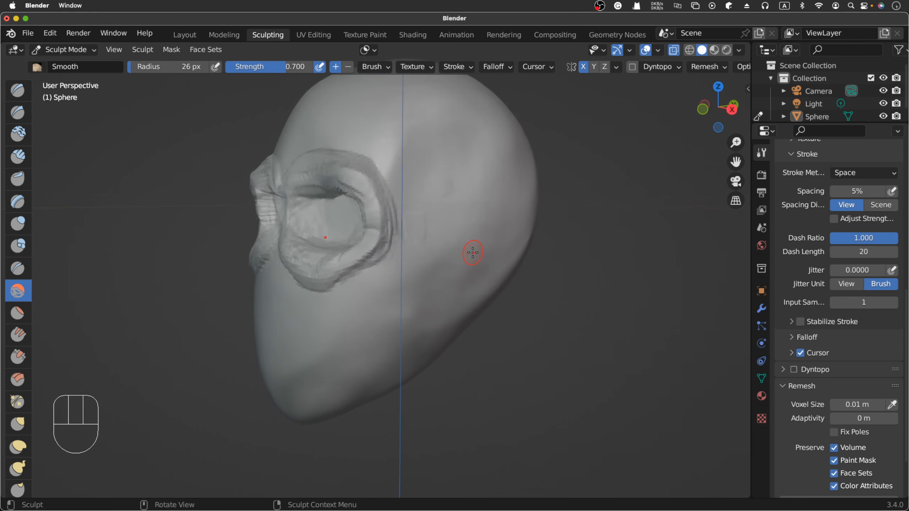
scroll(473, 253, "left", 2)
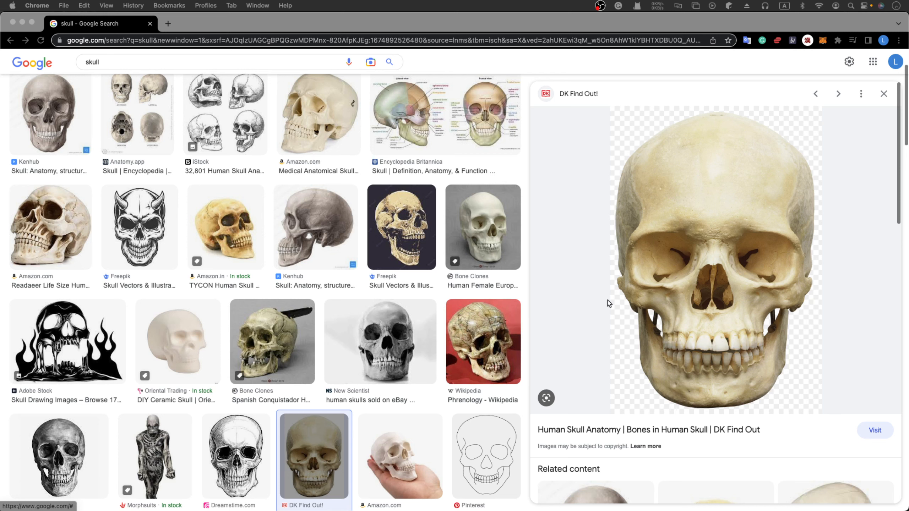
- In Chrome, view the Adobe Stock and Shutterstock skull photos showing several angles, and return to Blender
scroll(380, 393, "down", 5)
scroll(364, 390, "down", 2)
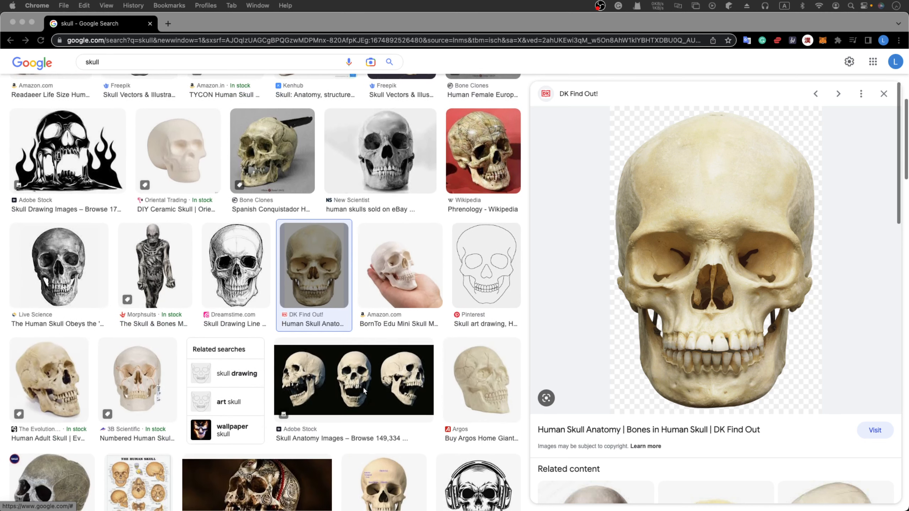
left_click(394, 348)
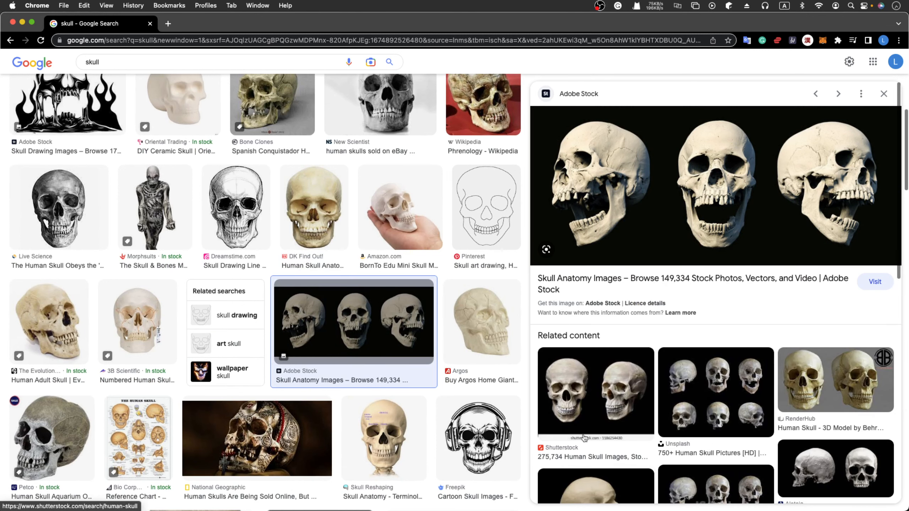
left_click(609, 413)
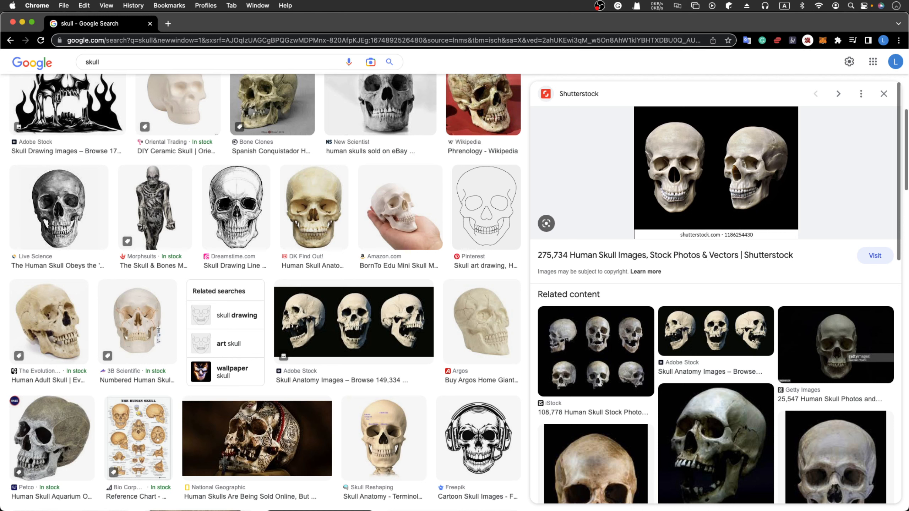
key("super+Tab")
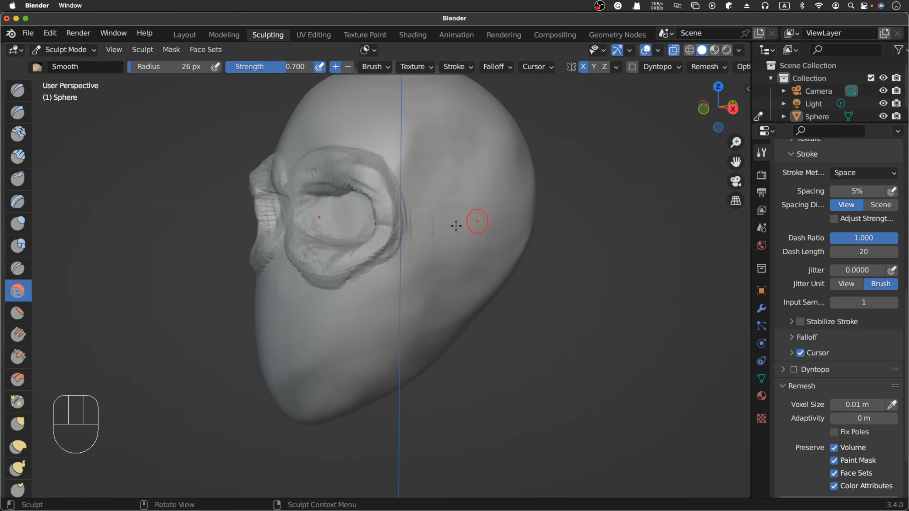
- In front orthographic view, build a triangular raised rim for the nasal opening below the eye sockets with additive Clay Strips at 0.600 strength
left_click(208, 296)
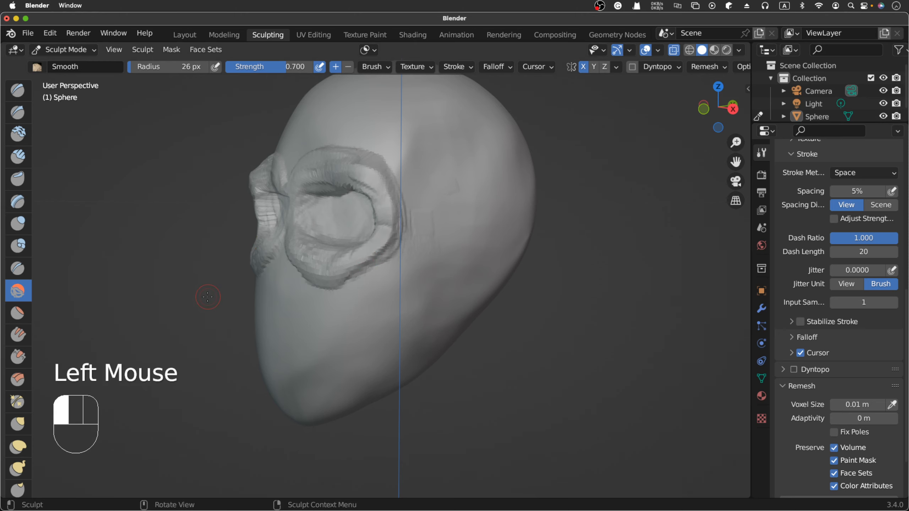
key("KP_1")
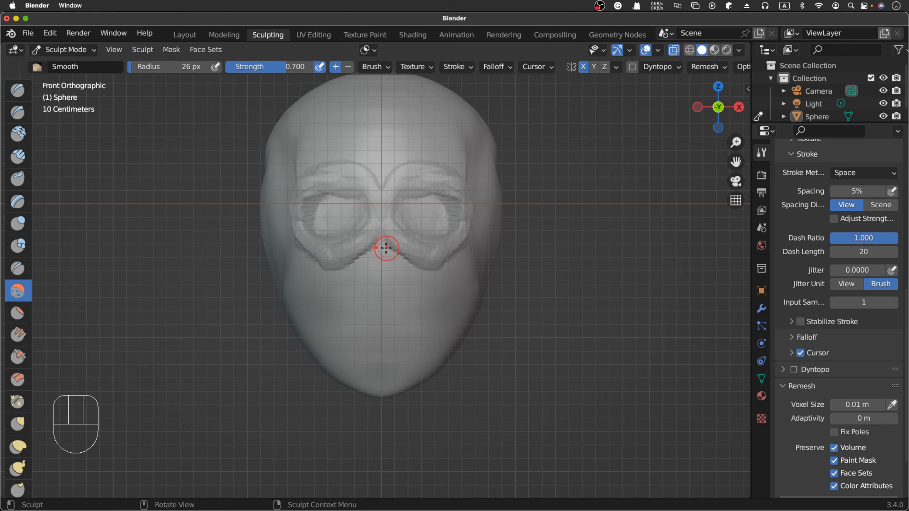
left_click(18, 156)
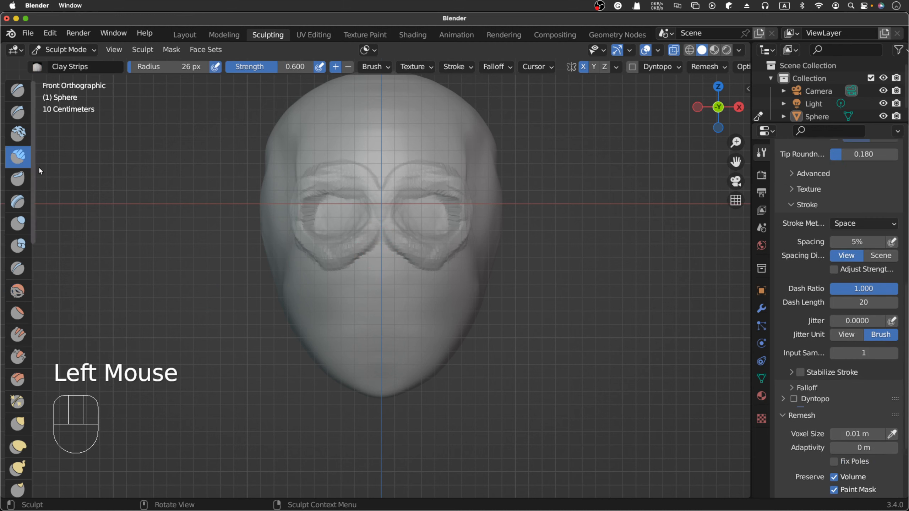
left_click(388, 252)
left_click(389, 254)
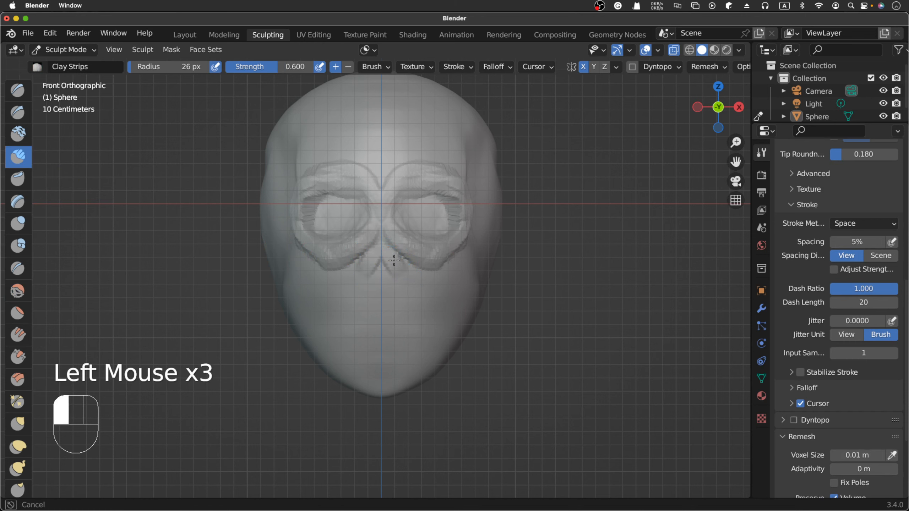
left_click_drag(383, 244, 401, 281)
left_click_drag(391, 252, 410, 291)
left_click_drag(391, 252, 410, 289)
left_click_drag(393, 255, 410, 289)
mouse_move(401, 275)
left_mouse_down()
mouse_move(408, 291)
mouse_move(364, 294)
mouse_move(381, 297)
left_mouse_up()
left_click_drag(360, 291, 381, 297)
left_click_drag(360, 292, 381, 297)
mouse_move(362, 291)
left_mouse_down()
mouse_move(375, 297)
mouse_move(393, 286)
left_mouse_up()
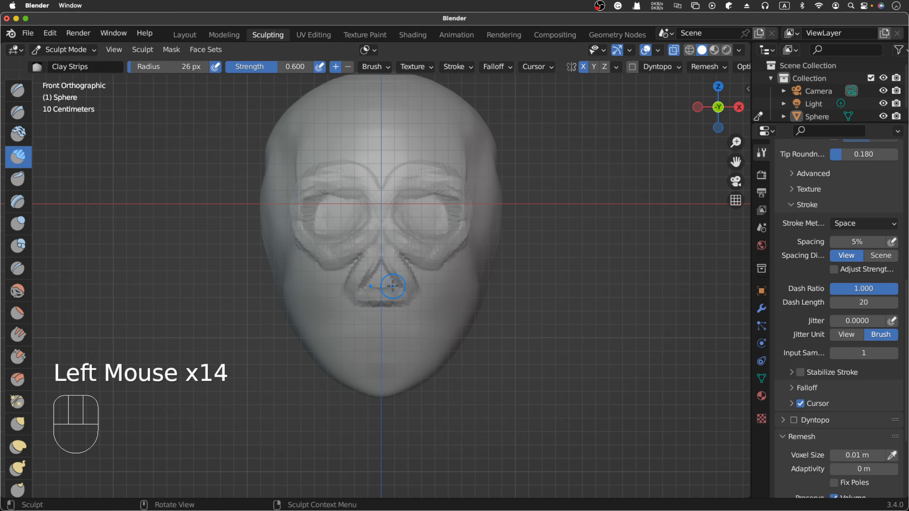
- Examine the raised nasal rim from the front, the side and below
scroll(393, 286, "right", 8)
scroll(393, 286, "left", 8)
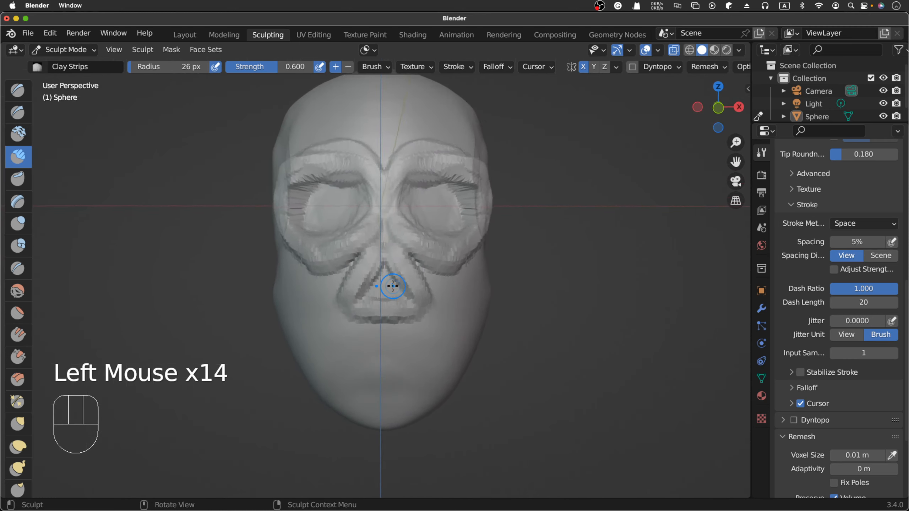
scroll(393, 286, "right", 10)
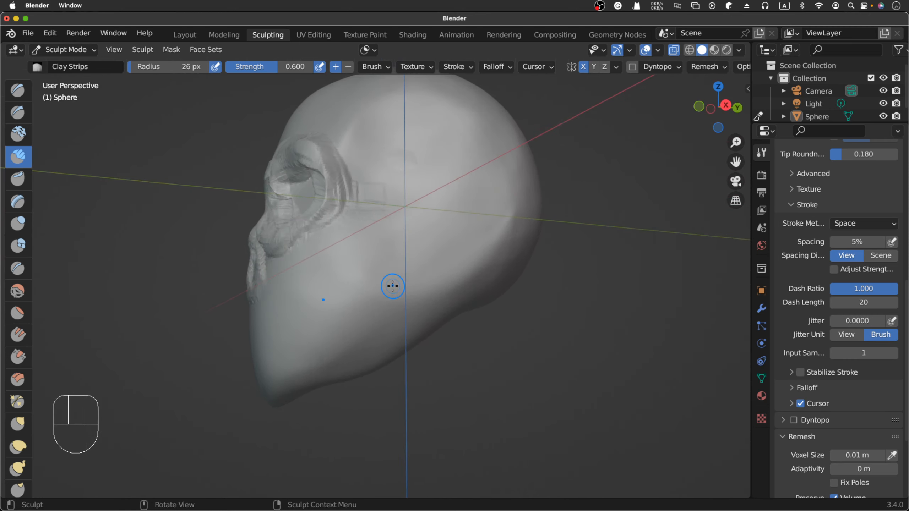
scroll(392, 287, "left", 10)
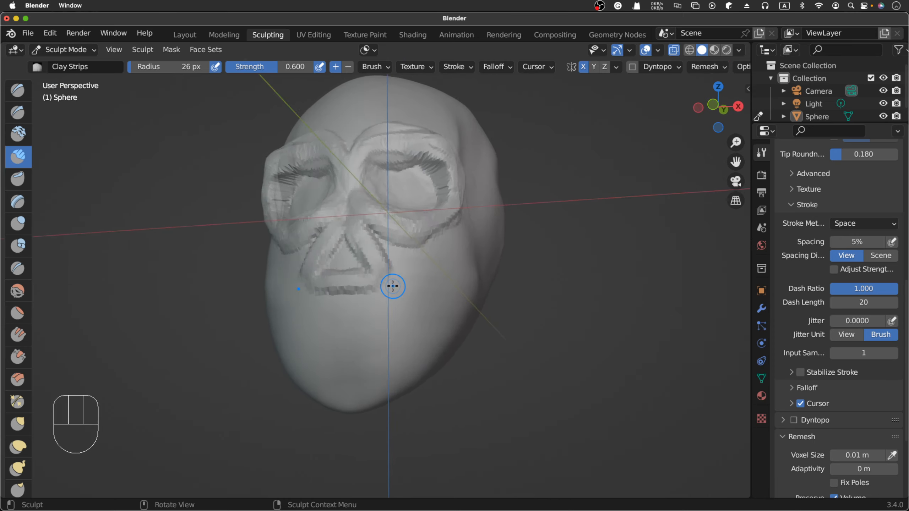
scroll(392, 286, "left", 4)
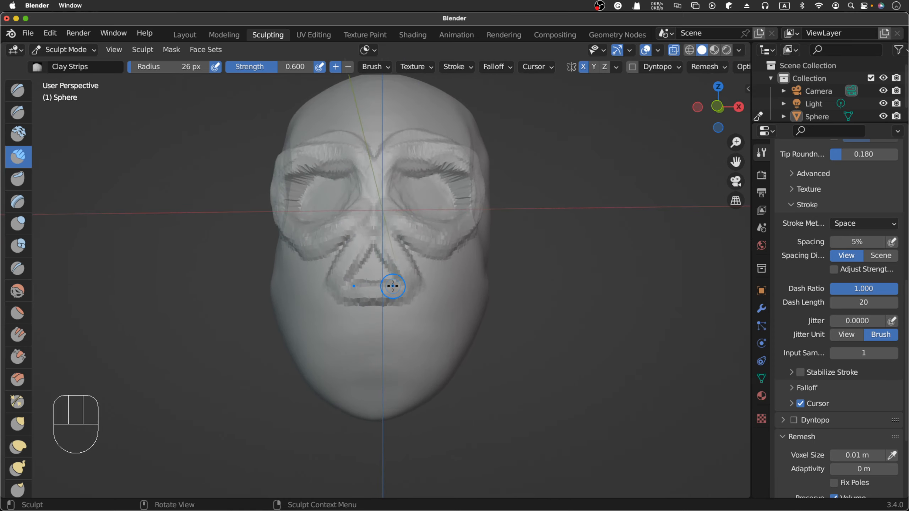
key("KP_1")
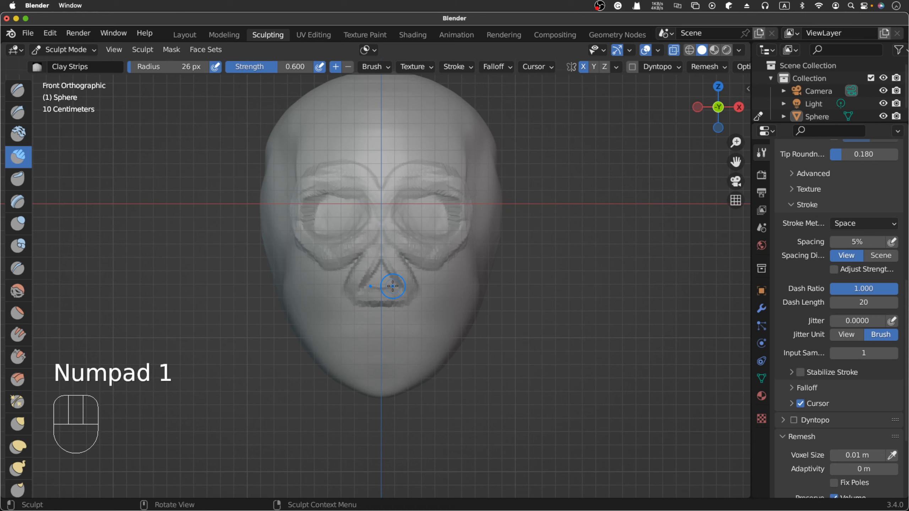
- Try to carve out the nasal opening with subtractive Clay Strips at 0.600 strength and an 18 px radius, and undo the strokes
left_click_drag(381, 272, 381, 271, "super")
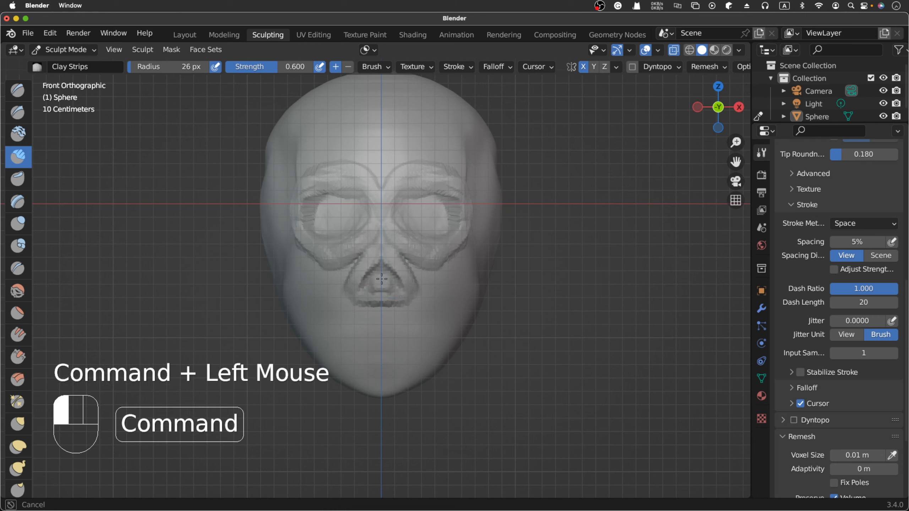
left_click_drag(379, 275, 380, 275, "super")
key("f")
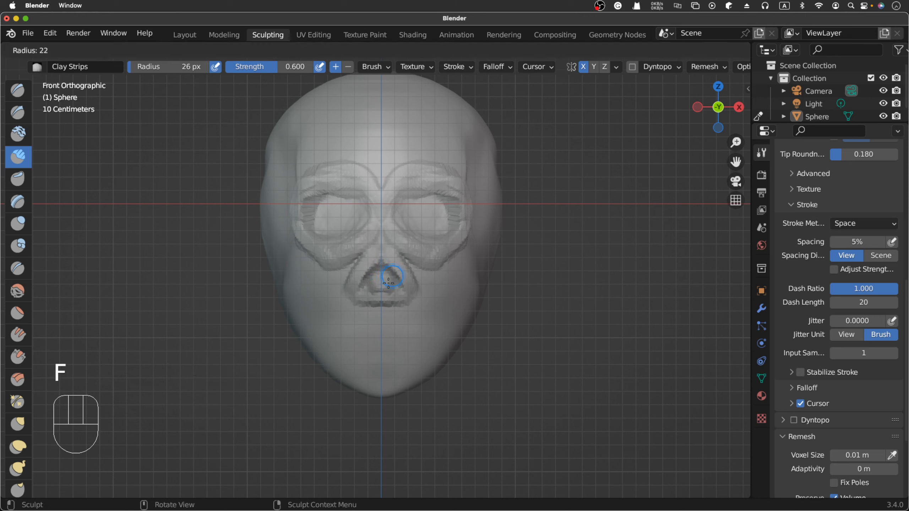
left_click(389, 281)
left_click_drag(382, 270, 388, 284)
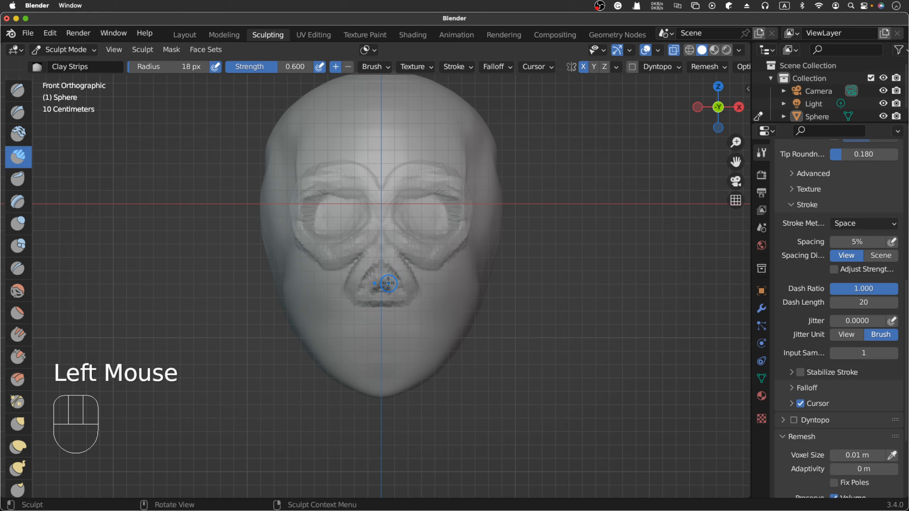
key("ctrl+z")
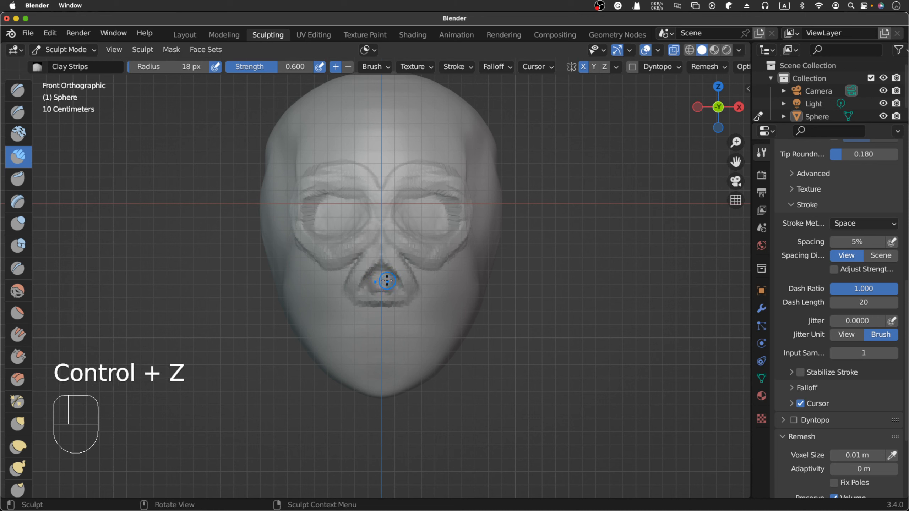
left_click_drag(372, 281, 385, 282, "super")
scroll(390, 282, "right", 10)
scroll(391, 281, "right", 4)
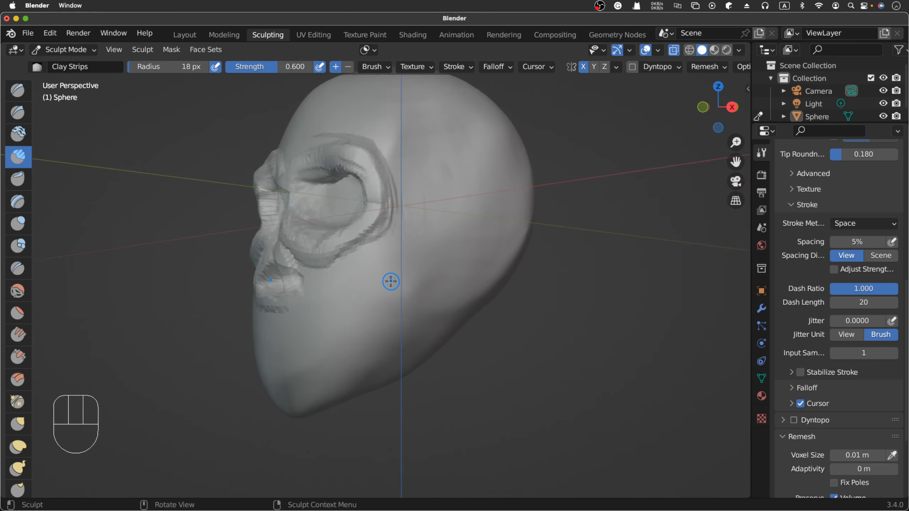
scroll(391, 282, "left", 8)
scroll(391, 282, "right", 12)
scroll(391, 281, "left", 10)
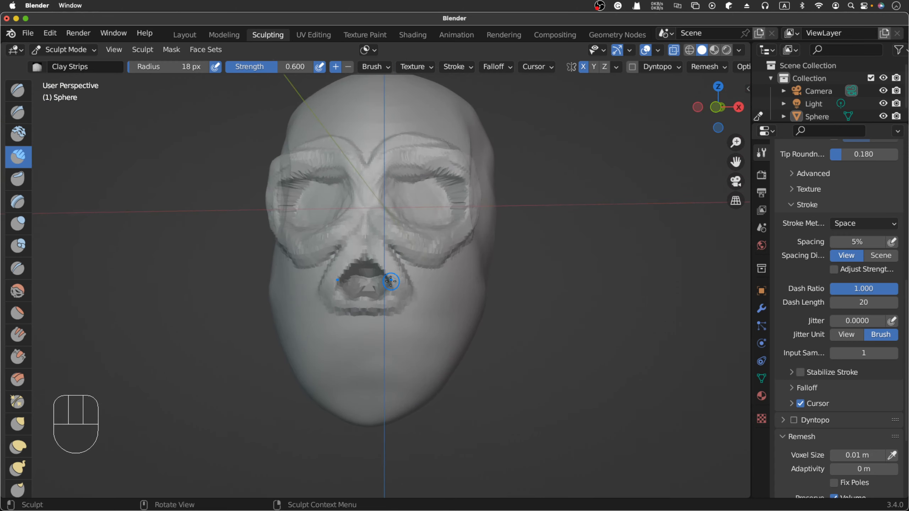
key("super+z")
key("super+z")
- Carve into the nasal opening inside its triangular rim with short subtractive Clay Strips strokes at 0.600 strength
scroll(391, 282, "right", 3)
scroll(391, 281, "left", 2)
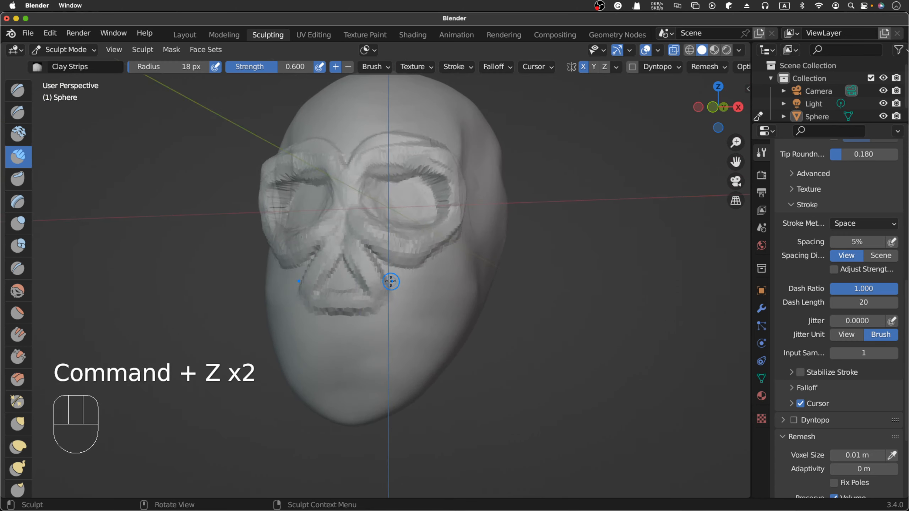
left_click(342, 273, "super")
left_click_drag(342, 273, 339, 272, "super")
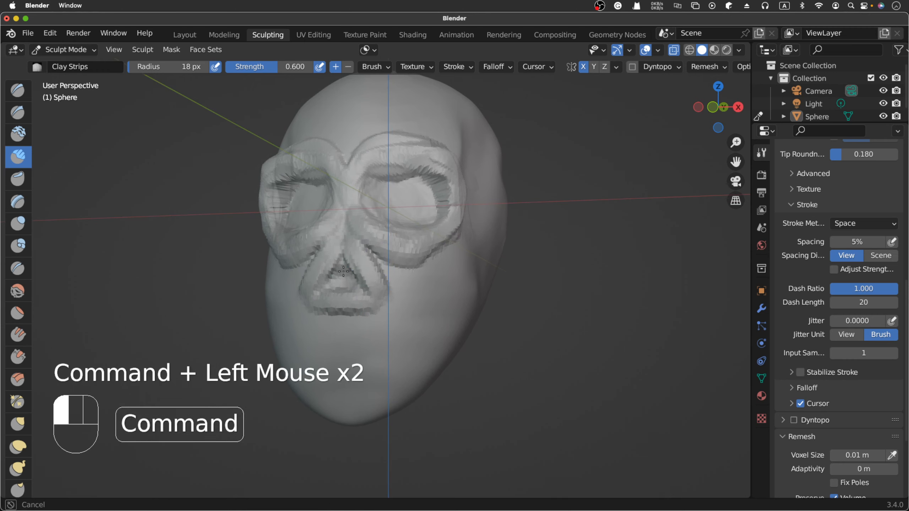
left_click(343, 272, "super")
left_click(345, 275, "super")
left_click(346, 277, "super")
left_click(347, 281, "super")
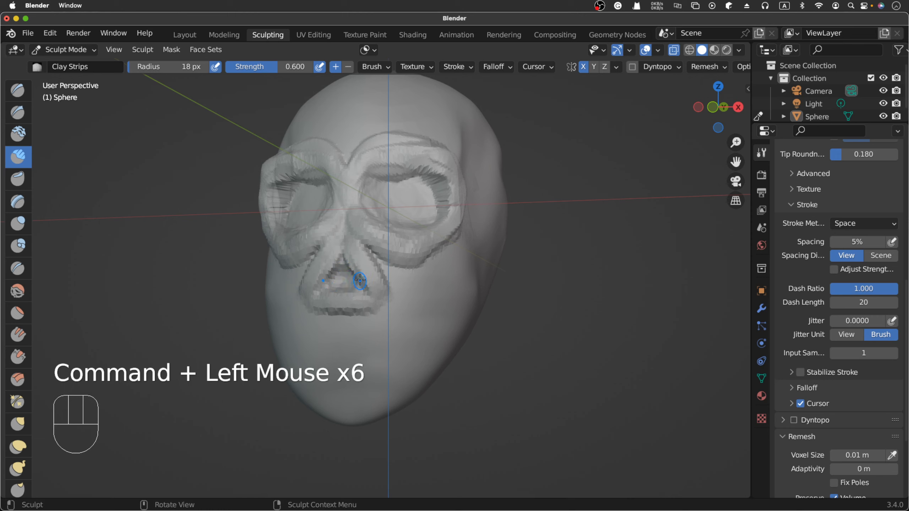
- Reduce the brush strength to 0.242 and hollow out the whole inside of the nasal opening with subtractive Clay Strips from both sides
key("shift+f")
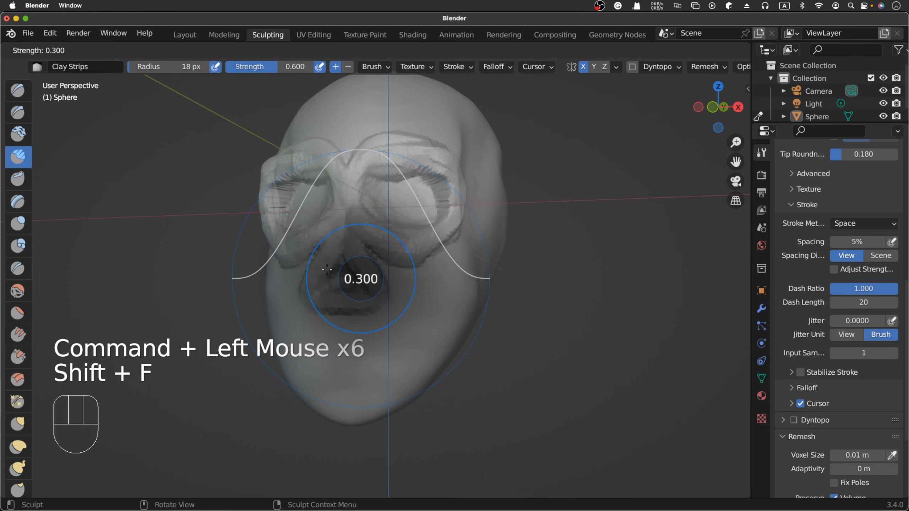
left_click(322, 268)
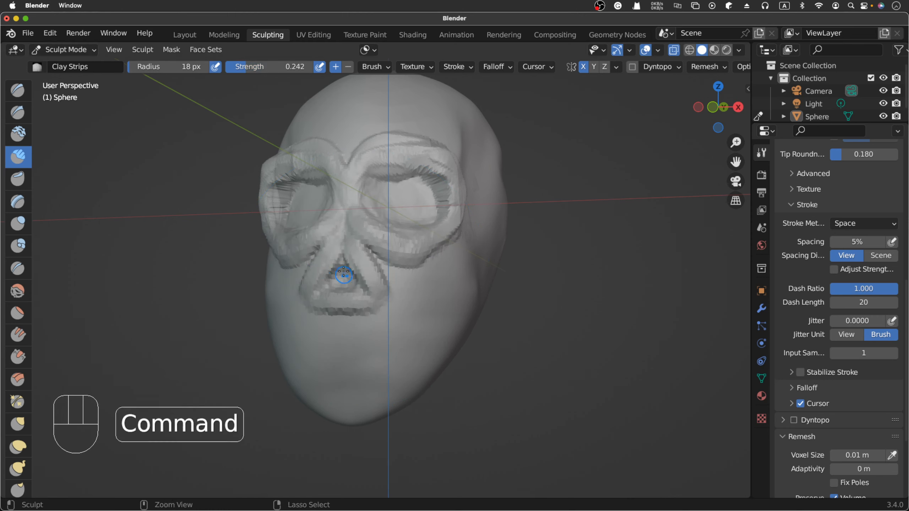
left_click_drag(344, 274, 344, 275, "super")
scroll(347, 275, "left", 10)
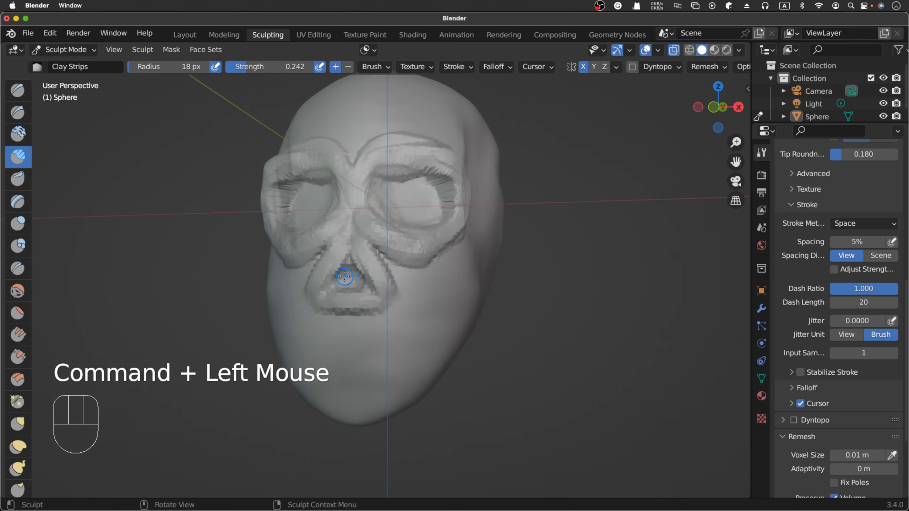
left_click_drag(427, 266, 424, 281)
left_click(426, 269, "super")
left_click(420, 283, "super")
left_click(415, 285, "super")
left_click(409, 287, "super")
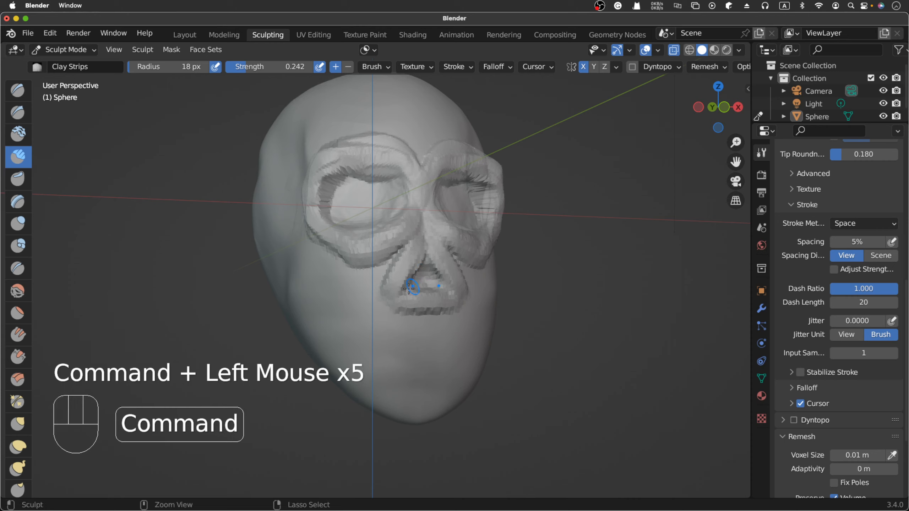
left_click(417, 273, "super")
left_click(422, 265, "super")
left_click_drag(425, 257, 428, 257, "super")
left_click(441, 273, "super")
left_click(439, 279, "super")
left_click(430, 287, "super")
left_click(437, 281, "super")
left_click(445, 275, "super")
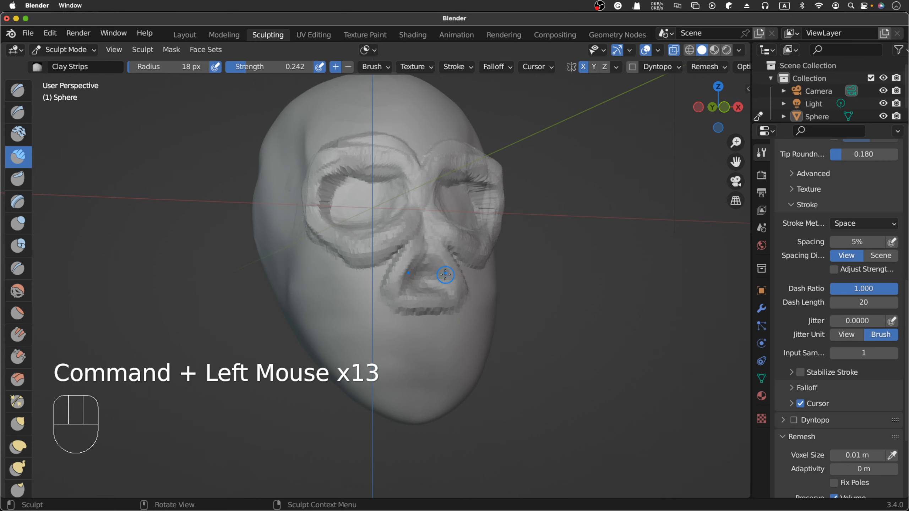
scroll(446, 274, "right", 10)
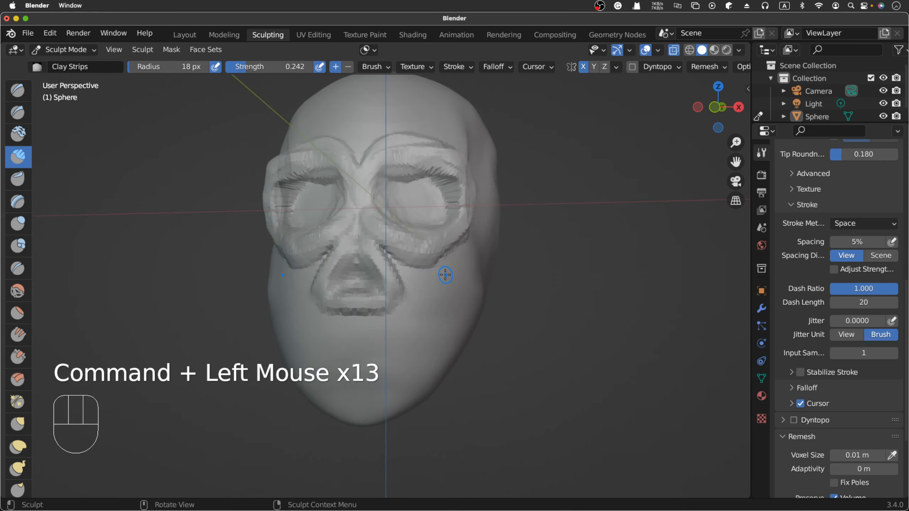
scroll(445, 275, "left", 8)
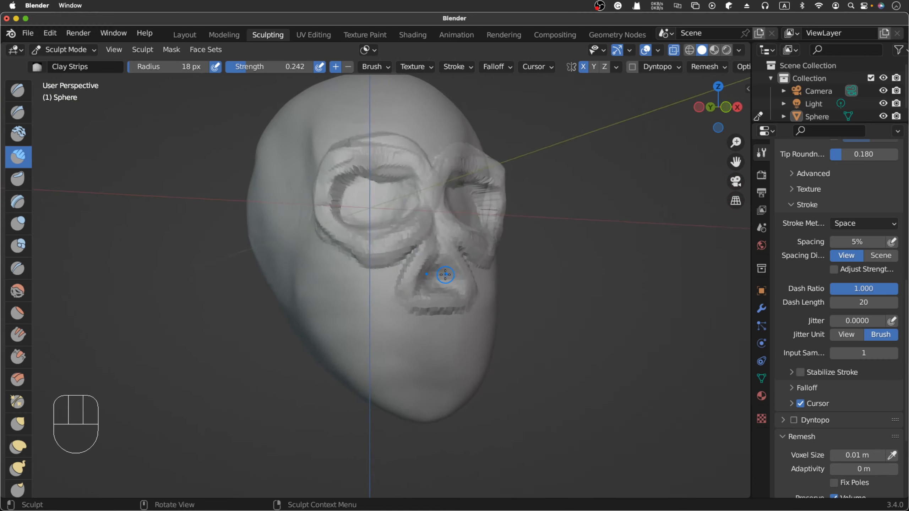
- In the right orthographic view, reshape the jaw's lower edge behind the chin with the Grab brush at 61 px radius
key("KP_3")
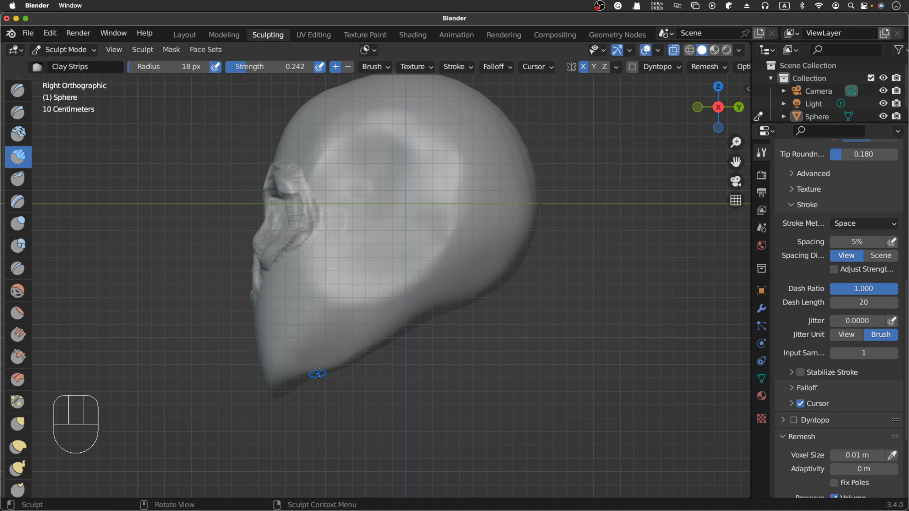
key("g")
key("f")
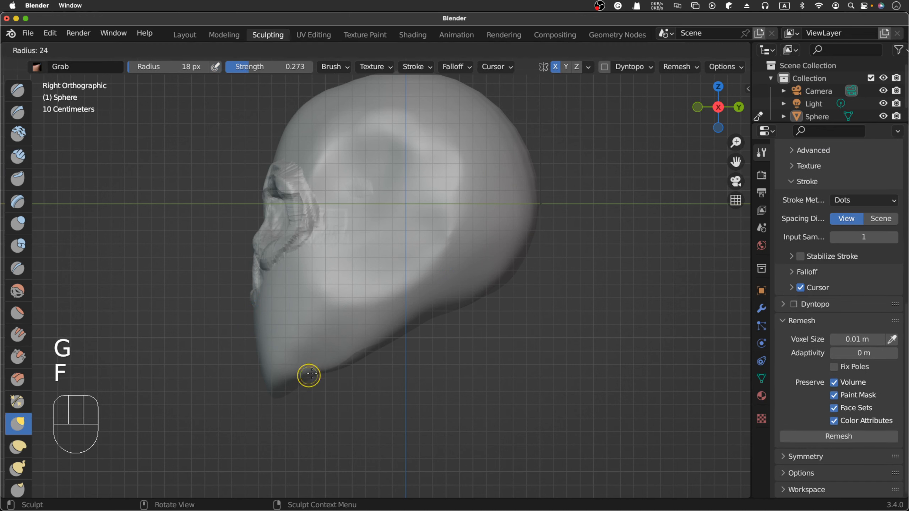
double_click(311, 373)
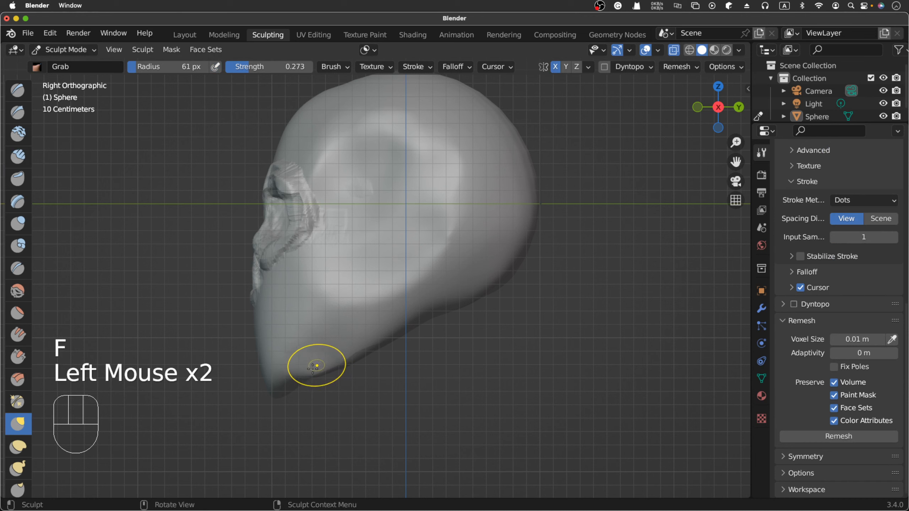
double_click(297, 380)
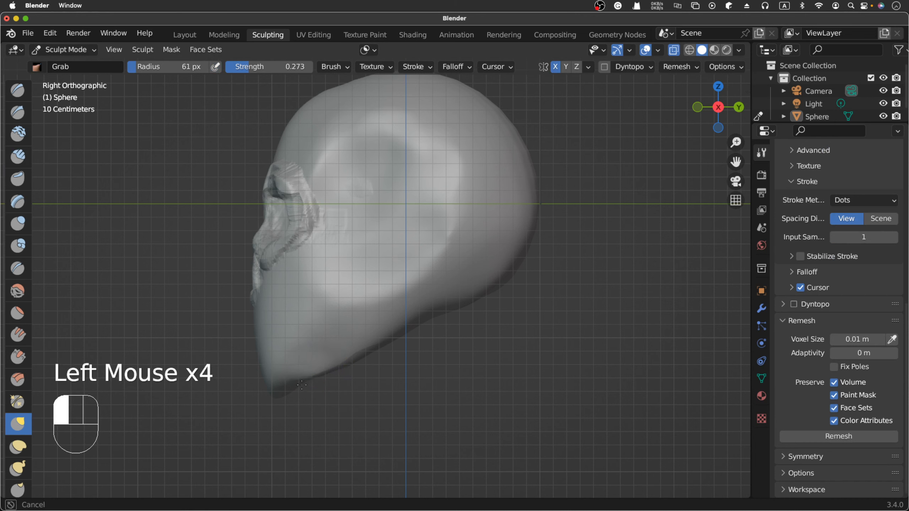
double_click(297, 379)
left_click(315, 372)
left_click(302, 382)
left_click(303, 383)
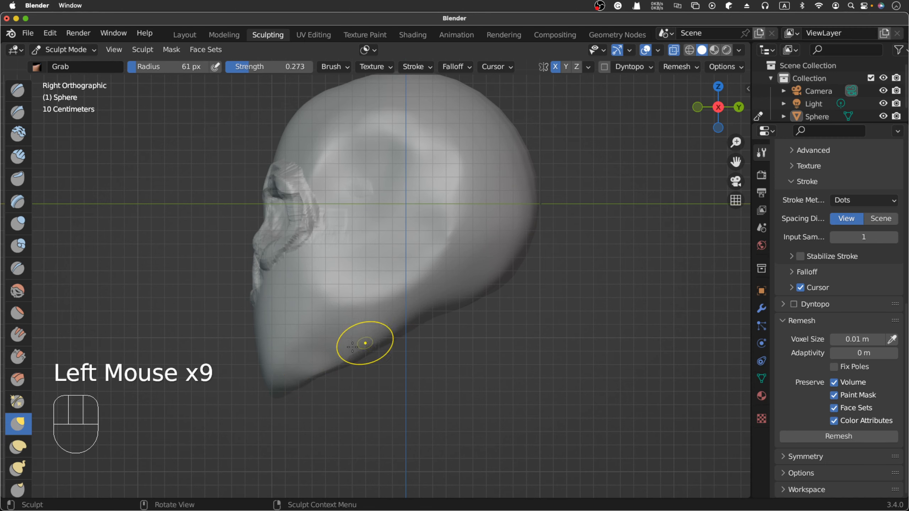
middle_click_drag(382, 349, 379, 347)
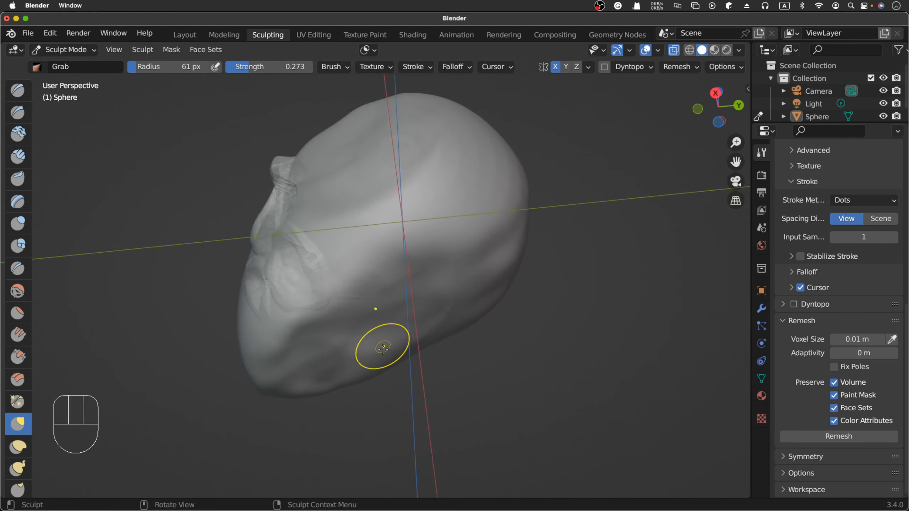
- Push the underside of the jaw inward behind the chin with several Grab strokes, seen from below
left_click(312, 350)
left_click(312, 350)
left_click_drag(309, 344, 305, 336)
left_click_drag(309, 370, 305, 343)
left_click_drag(319, 374, 317, 359)
mouse_move(321, 373)
left_mouse_down()
mouse_move(320, 364)
mouse_move(300, 365)
mouse_move(333, 352)
mouse_move(315, 360)
left_mouse_up()
- Smooth the underside of the jaw and the skull base with the Smooth brush, enlarging its radius to 134 px
key("shift+s")
left_click_drag(323, 354, 344, 337)
left_click_drag(358, 334, 387, 315)
left_click_drag(401, 315, 422, 304)
left_click_drag(433, 308, 452, 294)
mouse_move(460, 288)
left_mouse_down()
mouse_move(480, 271)
mouse_move(407, 310)
left_mouse_up()
key("f")
left_click(433, 298)
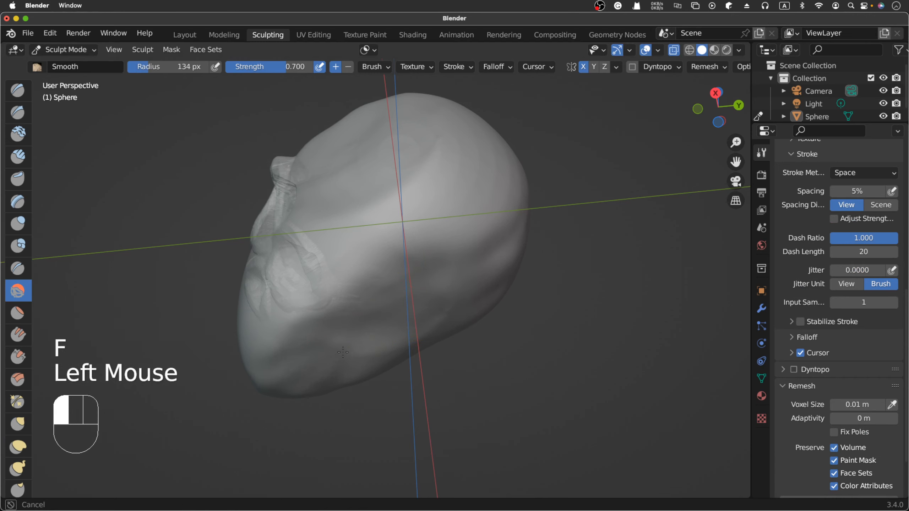
left_click_drag(362, 349, 382, 338)
- Examine the jaw and overall skull shape from below, the front and the side
scroll(511, 239, "left", 5)
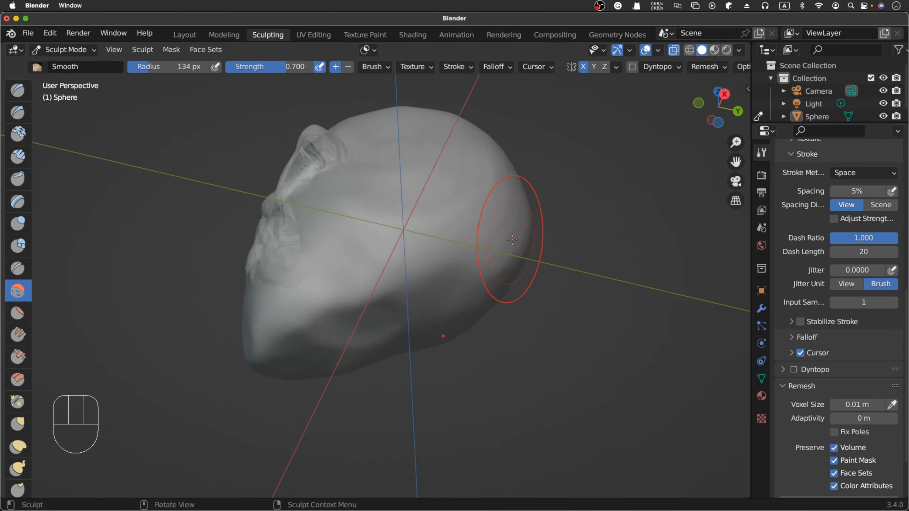
scroll(512, 240, "right", 5)
scroll(513, 240, "down", 5)
key("KP_1")
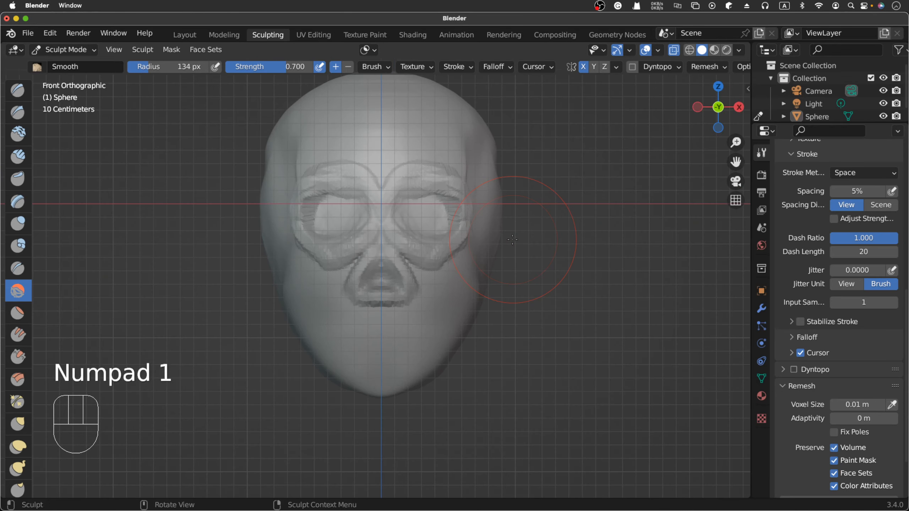
key("KP_3")
key("KP_1")
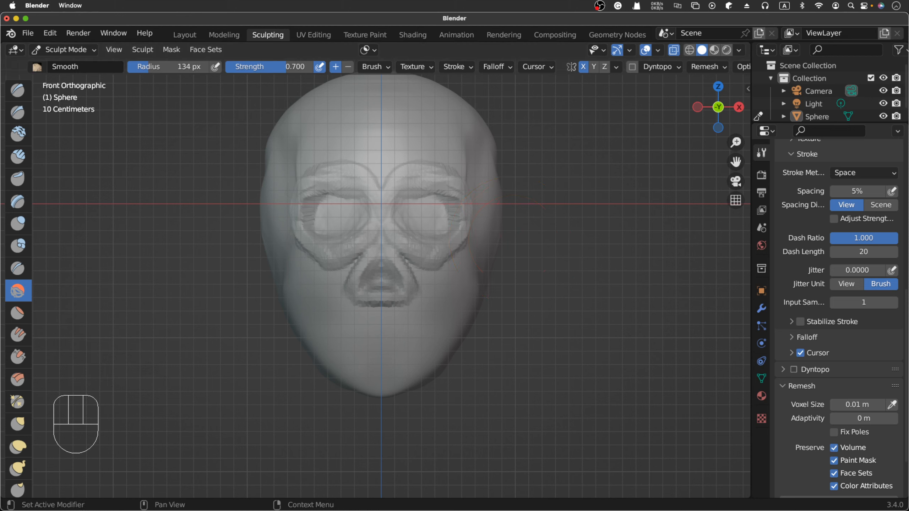
- Compare with the skull reference photos in Chrome and return to Blender
key("super+Tab")
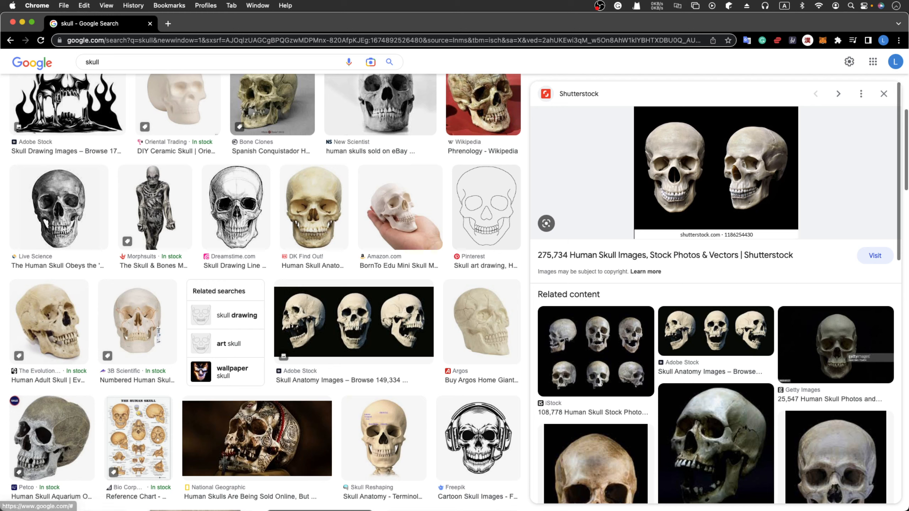
key("super+Tab")
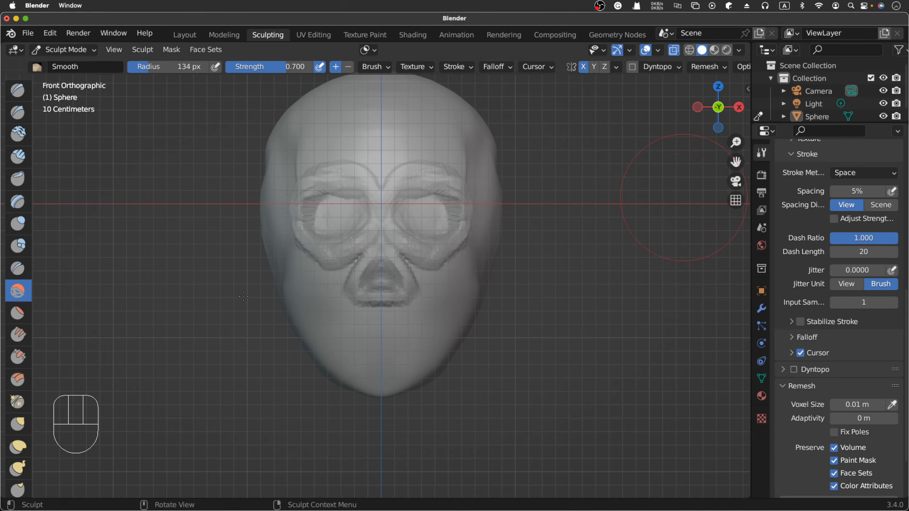
key("ctrl+Up")
left_click(517, 364)
- Carve a shallow hollow below the cheekbone using inverted Clay Strips strokes, with the brush radius reduced to 49 px
left_click(32, 163)
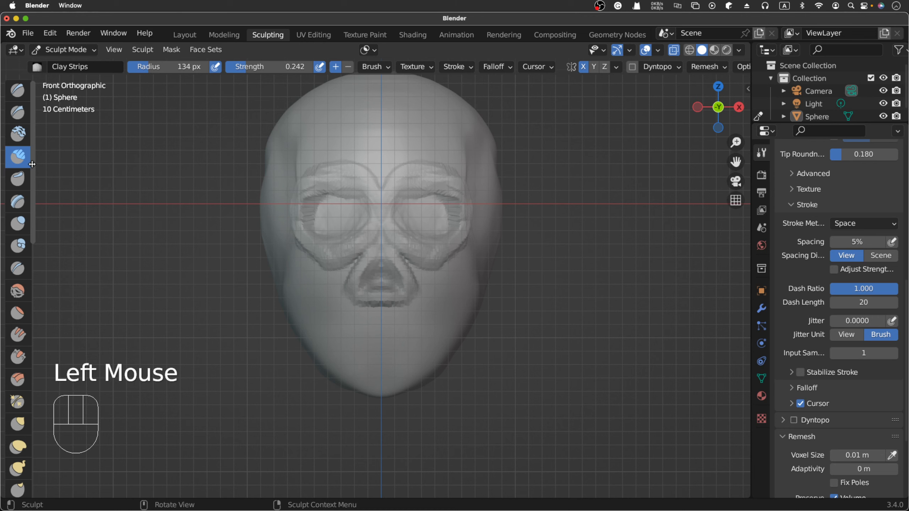
key("f")
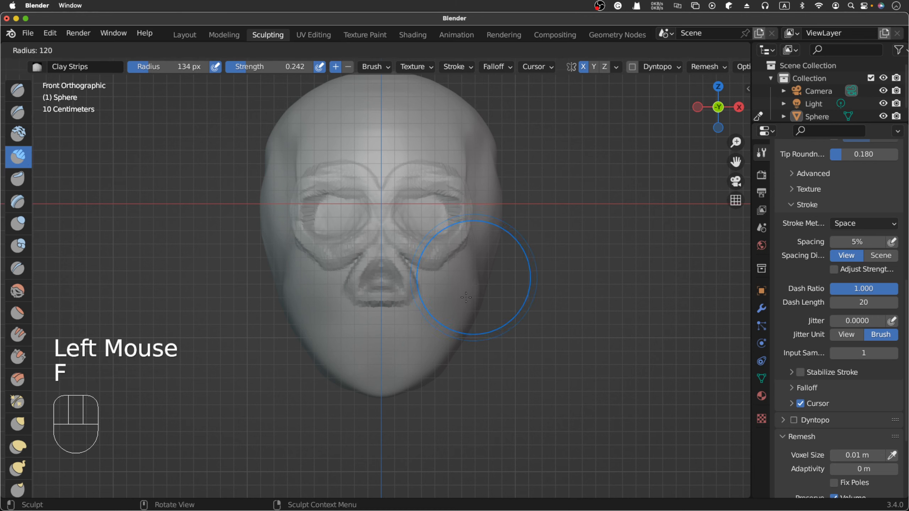
left_click(470, 281)
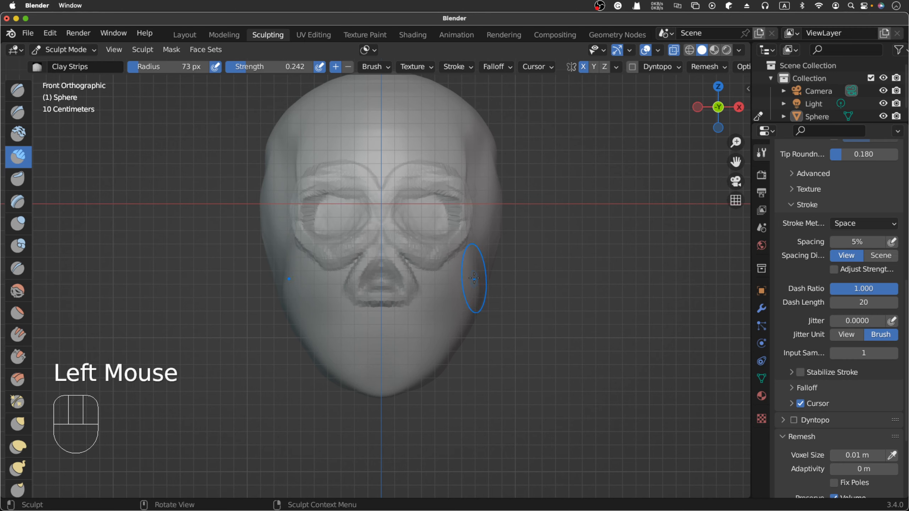
middle_click_drag(473, 280, 462, 288)
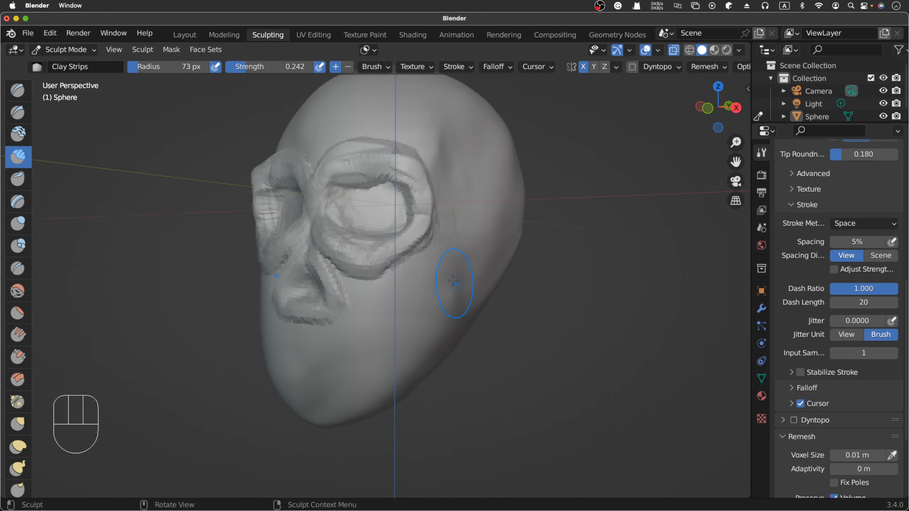
key("f")
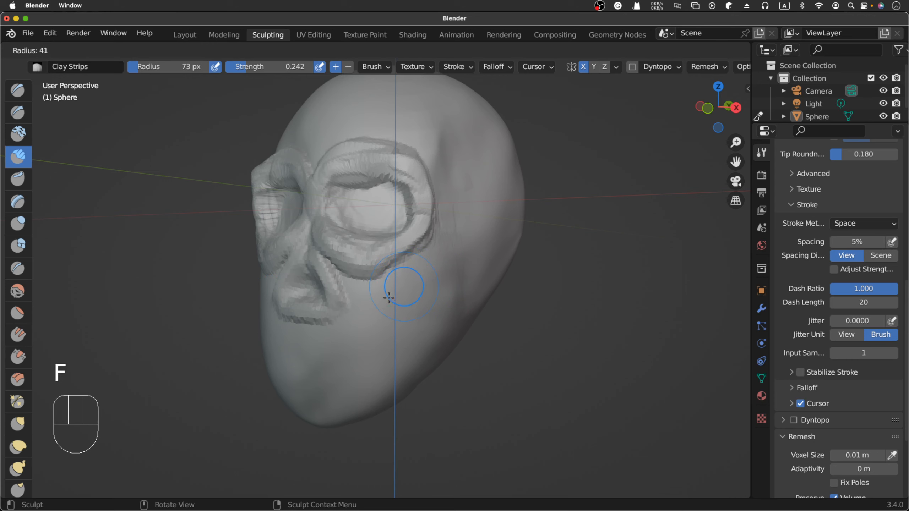
left_click(391, 290)
left_click_drag(421, 268, 372, 289, "super")
left_click_drag(408, 277, 365, 296, "super")
mouse_move(410, 277)
left_mouse_down("super")
mouse_move(403, 280)
mouse_move(436, 261)
left_mouse_up("super")
left_click(436, 261, "super")
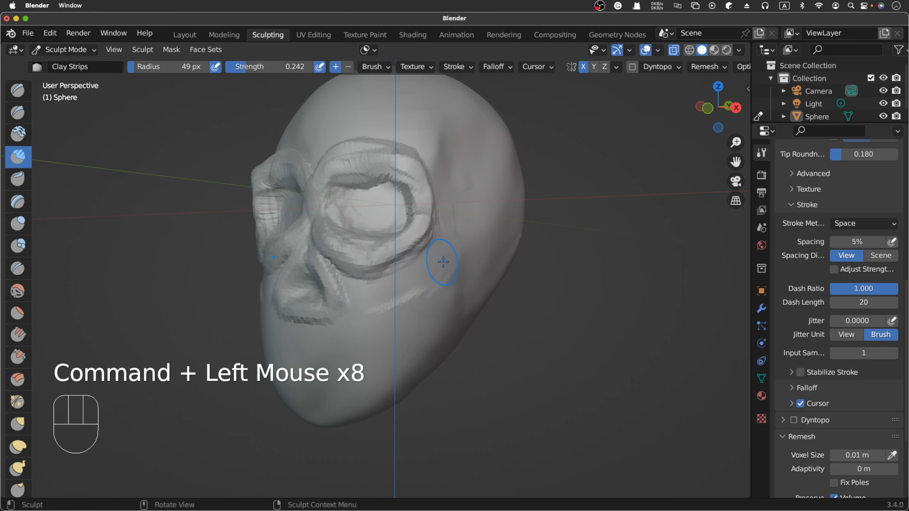
- Reduce the Clay Strips radius to 34 px, then add and carve short strokes under the eye socket's outer rim
key("f")
left_click(433, 271)
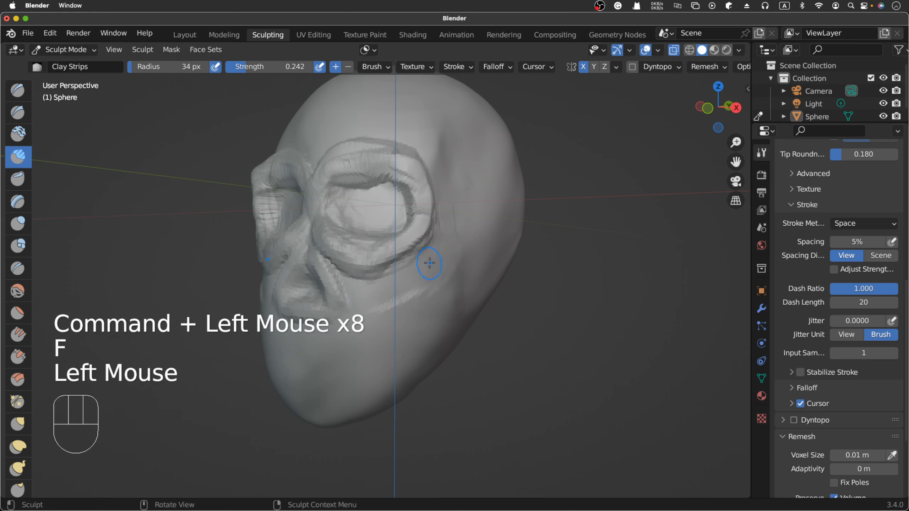
left_click(416, 270)
left_click(416, 270)
left_click(415, 270)
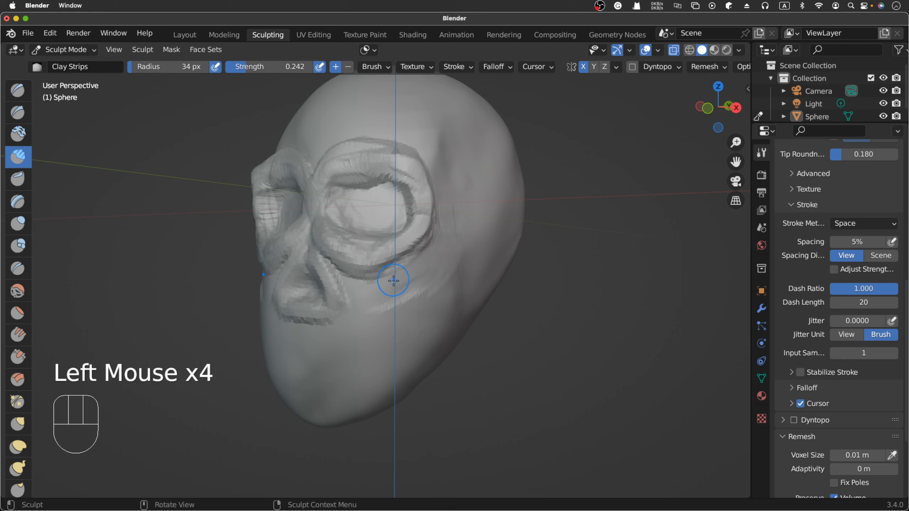
left_click_drag(392, 286, 412, 269, "super")
left_click(411, 270, "super")
left_click(410, 271, "super")
left_click(408, 272, "super")
left_click(406, 271, "super")
left_click(404, 271, "super")
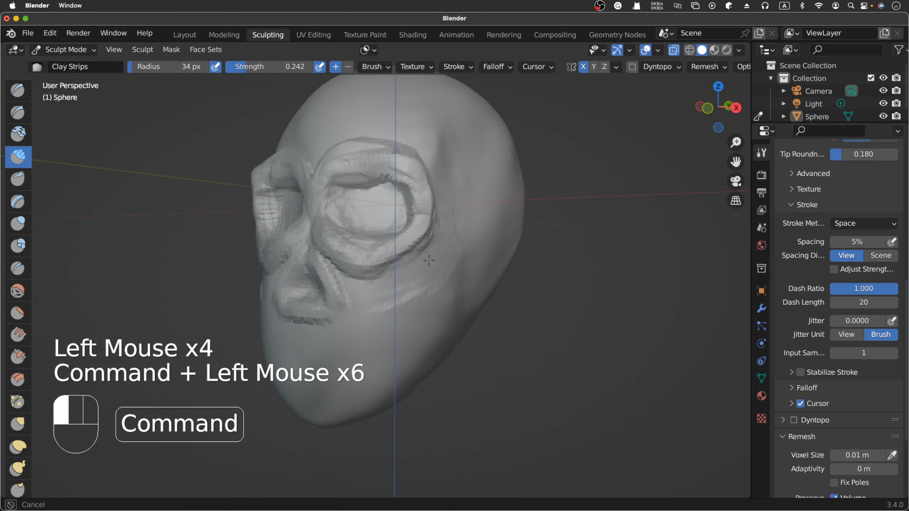
- Build up the cheekbone ridge directly beneath the eye socket with short Clay Strips strokes
left_click(392, 273)
left_click(388, 274)
left_click(385, 274)
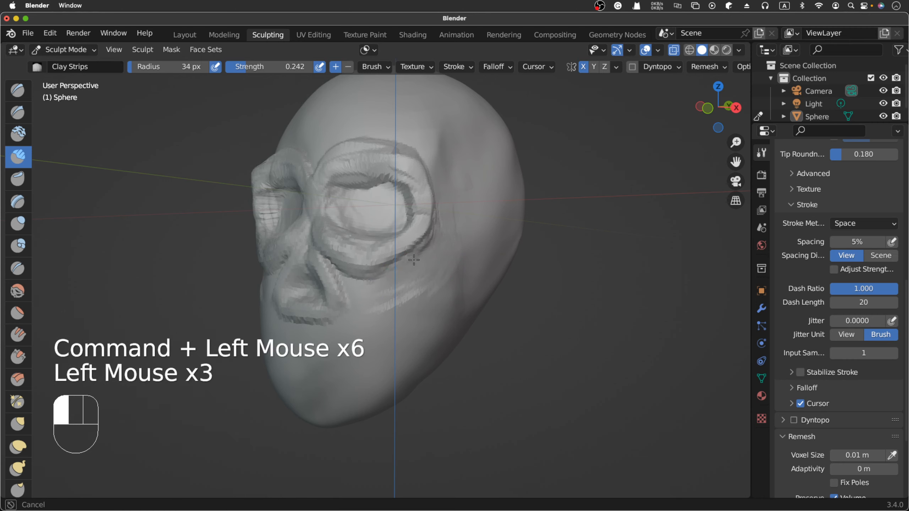
left_click(381, 275)
left_click(377, 275)
left_click(371, 276)
left_click(369, 276)
left_click(370, 276)
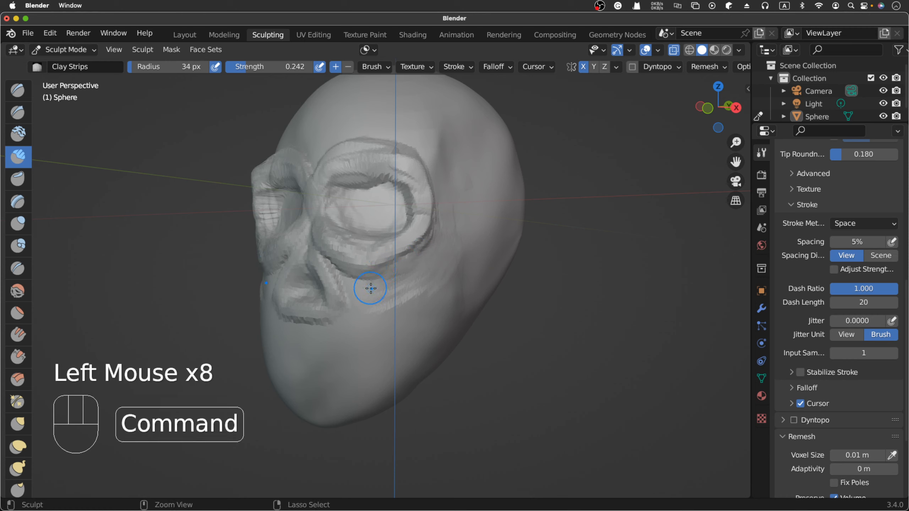
- Carve diagonally below the cheekbone with inverted Clay Strips strokes to deepen the upper cheek
left_click(412, 272, "super")
left_click(406, 274, "super")
left_click_drag(406, 274, 394, 286, "super")
left_click_drag(438, 256, 404, 292, "super")
left_click_drag(436, 263, 409, 287, "super")
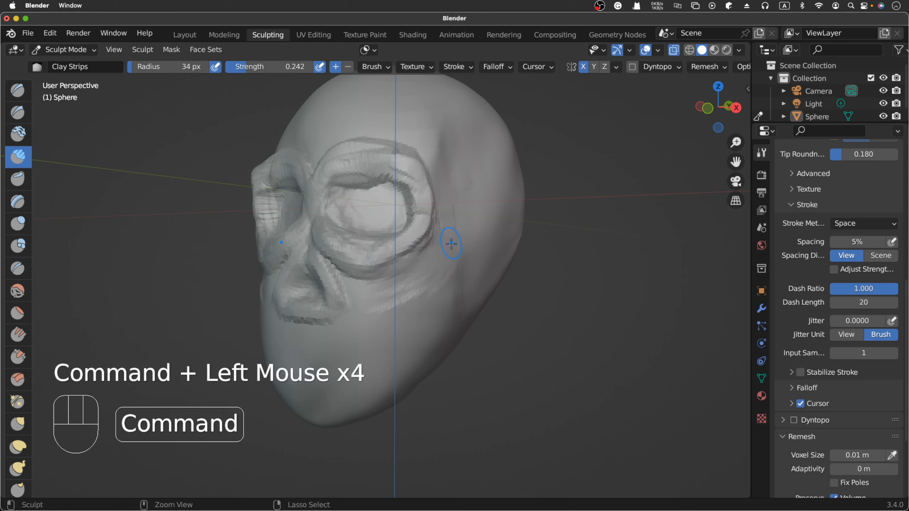
left_click_drag(447, 247, 415, 286, "super")
left_click_drag(438, 265, 404, 299, "super")
mouse_move(429, 278)
left_mouse_down("super")
mouse_move(401, 305)
mouse_move(405, 298)
left_mouse_up("super")
left_click_drag(440, 261, 408, 298, "super")
- Extend the carved cheek hollow down towards the jaw with inverted Clay Strips strokes
left_click_drag(444, 260, 409, 299, "super")
left_click_drag(449, 275, 405, 307, "super")
left_click_drag(448, 281, 401, 313, "super")
left_click_drag(451, 286, 404, 320, "super")
mouse_move(447, 294)
left_mouse_down("super")
mouse_move(406, 318)
mouse_move(418, 348)
left_mouse_up("super")
left_click_drag(454, 329, 374, 373, "super")
left_click_drag(433, 358, 370, 379, "super")
- Enlarge the Clay Strips radius to 64 px and carve broad strokes into the middle cheek and side of the jaw
key("f")
left_click(406, 358)
left_click_drag(418, 340, 374, 365, "super")
left_click_drag(432, 299, 379, 332, "super")
left_click_drag(431, 313, 368, 338, "super")
left_click_drag(434, 315, 374, 347, "super")
left_click_drag(430, 329, 374, 360, "super")
left_click_drag(426, 344, 390, 385, "super")
mouse_move(431, 315)
left_mouse_down("super")
mouse_move(383, 340)
mouse_move(381, 326)
left_mouse_up("super")
left_click_drag(433, 304, 379, 337, "super")
left_click_drag(435, 308, 383, 333, "super")
- Carve long inverted strokes from the side of the skull down along the jaw towards the chin
left_click_drag(508, 255, 469, 308, "super")
left_click_drag(501, 258, 461, 315, "super")
mouse_move(497, 261)
left_mouse_down("super")
mouse_move(461, 317)
mouse_move(411, 360)
left_mouse_up("super")
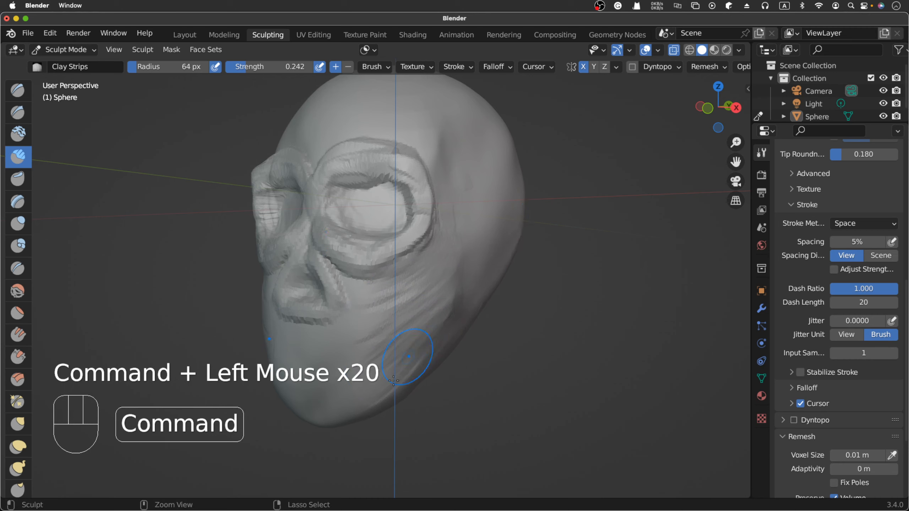
mouse_move(455, 315)
left_mouse_down("super")
mouse_move(382, 387)
mouse_move(397, 373)
left_mouse_up("super")
mouse_move(505, 231)
left_mouse_down("super")
mouse_move(478, 308)
mouse_move(419, 331)
left_mouse_up("super")
mouse_move(462, 305)
left_mouse_down("super")
mouse_move(456, 317)
mouse_move(446, 315)
left_mouse_up("super")
- Set the Clay Strips radius to 47 px and build up strips along the side of the jaw
key("f")
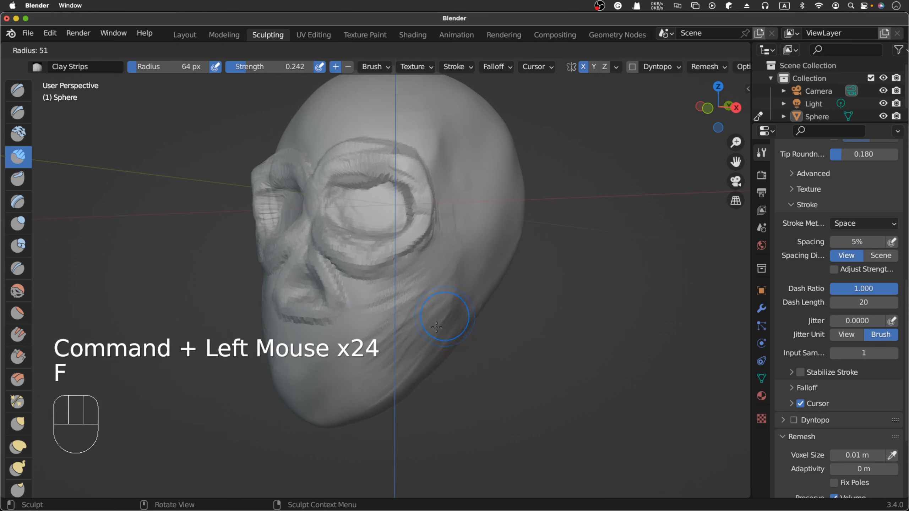
left_click(444, 321)
left_click(416, 356)
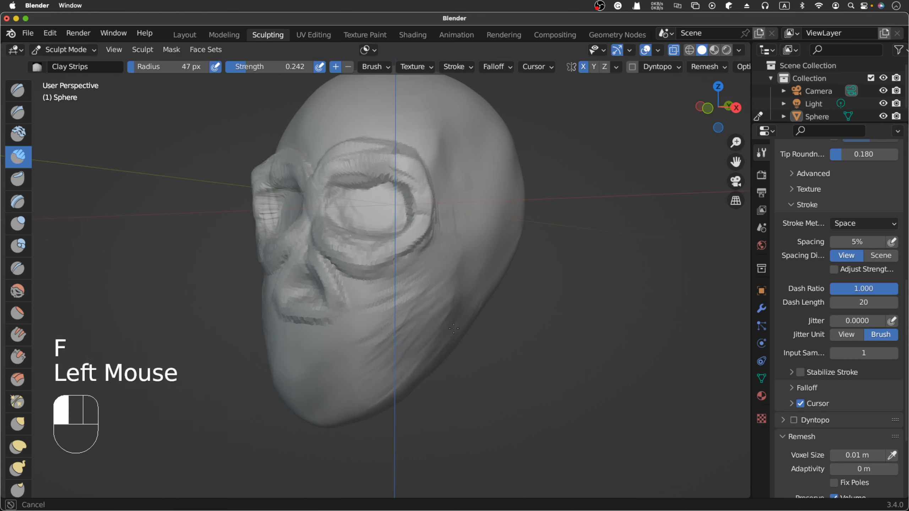
left_click(425, 343)
left_click(435, 335)
left_click(446, 325)
left_click(454, 317)
triple_click(454, 316)
left_click(467, 276)
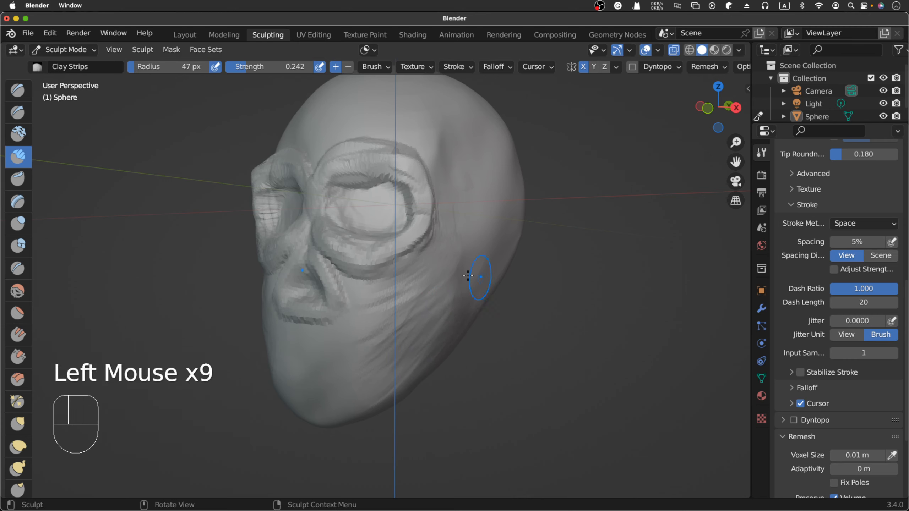
- Carve behind and below the cheekbone with a few inverted Clay Strips strokes
left_click(458, 262, "super")
left_click(464, 258, "super")
left_click(468, 253, "super")
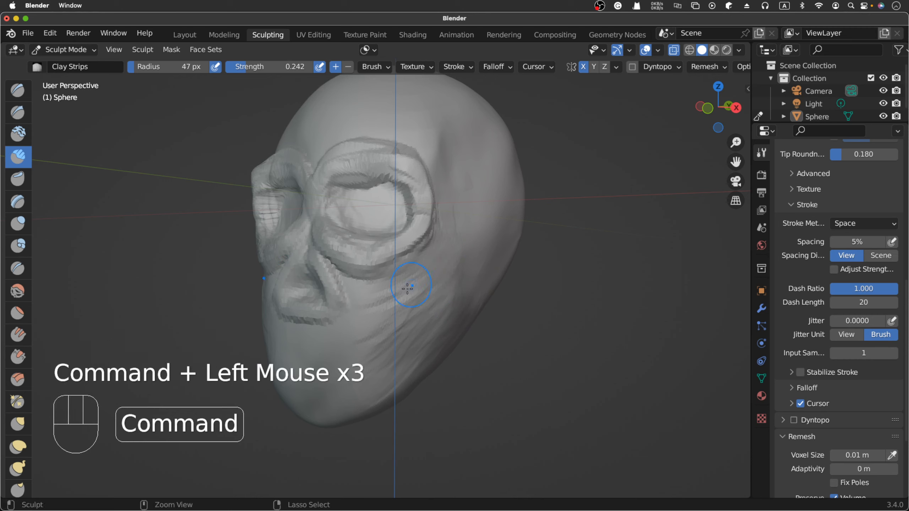
left_click_drag(400, 290, 430, 270, "super")
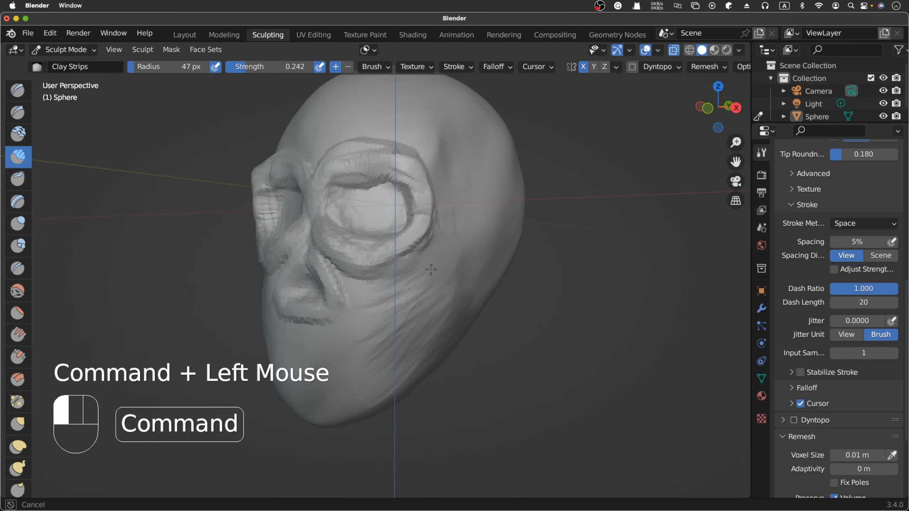
left_click(394, 305, "super")
left_click(396, 303, "super")
left_click(397, 300, "super")
- Smooth the carved cheek and side of the jaw down to the chin with the Smooth brush at 47 px
key("shift+s")
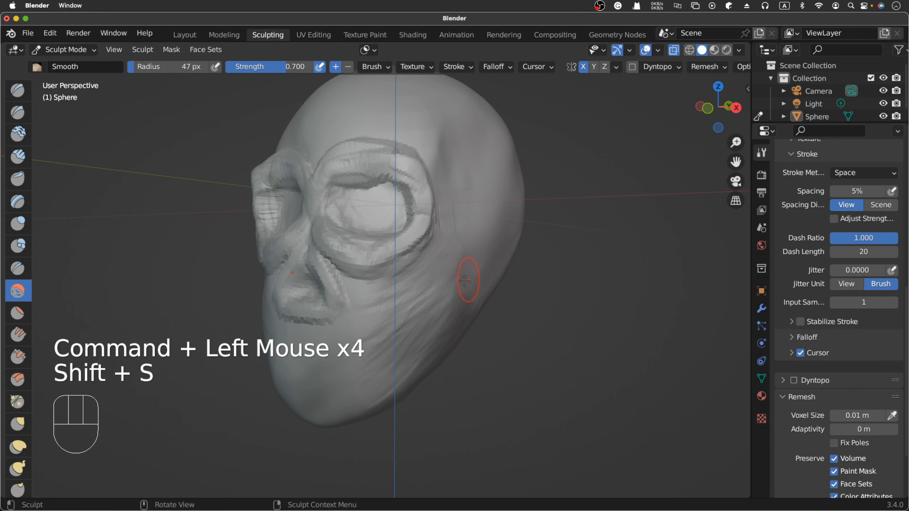
left_click_drag(465, 280, 388, 385)
mouse_move(408, 323)
left_mouse_down()
mouse_move(389, 311)
mouse_move(369, 317)
mouse_move(421, 326)
left_mouse_up()
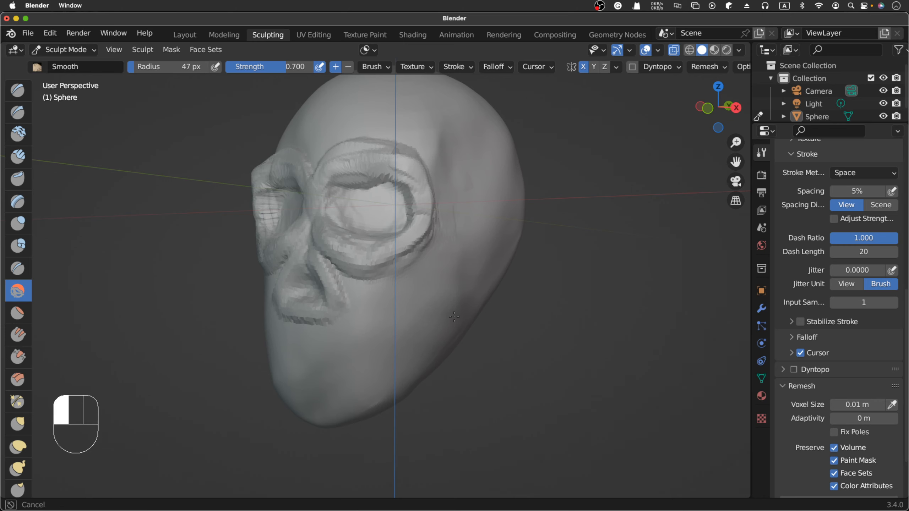
left_click_drag(321, 403, 444, 329)
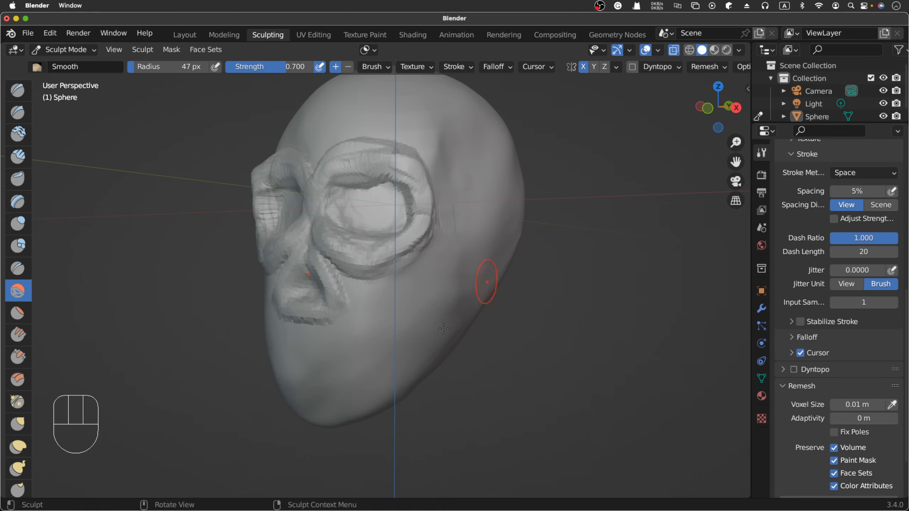
- Check the face from the front, compare it with the skull photos in Chrome and return to Blender
scroll(438, 339, "left", 10)
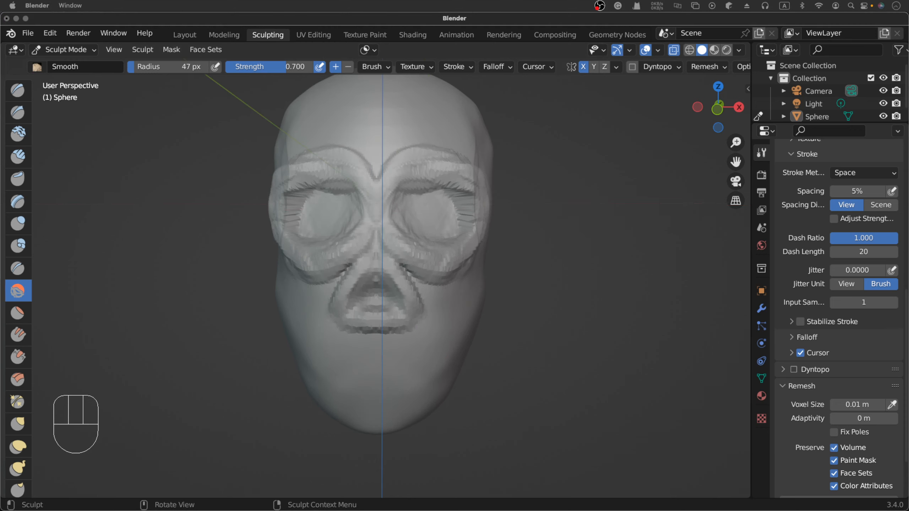
key("super+Tab")
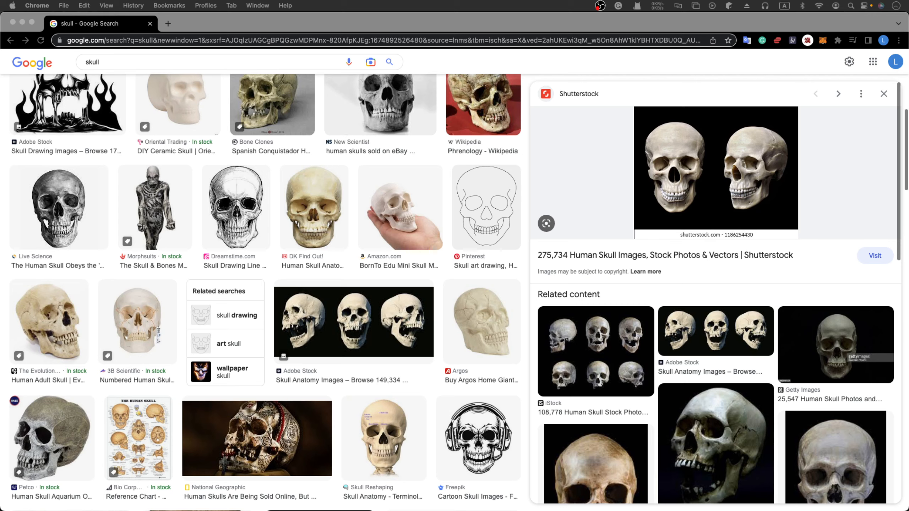
key("super+Tab")
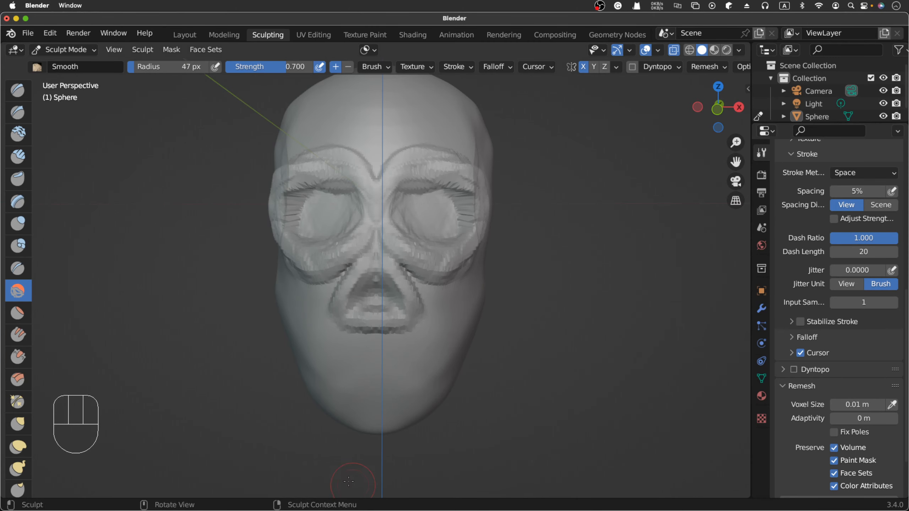
- View the skull from the side, then study the Pinterest and DK Find Out skull photos in Chrome and return to Blender
mouse_move(302, 205)
middle_mouse_down()
mouse_move(270, 205)
mouse_move(363, 172)
middle_mouse_up()
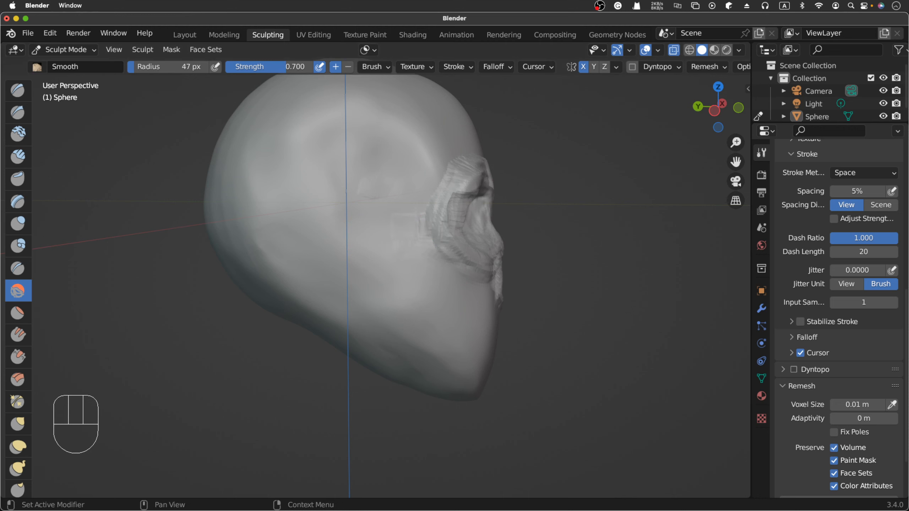
key("super+Tab")
scroll(504, 416, "down", 2)
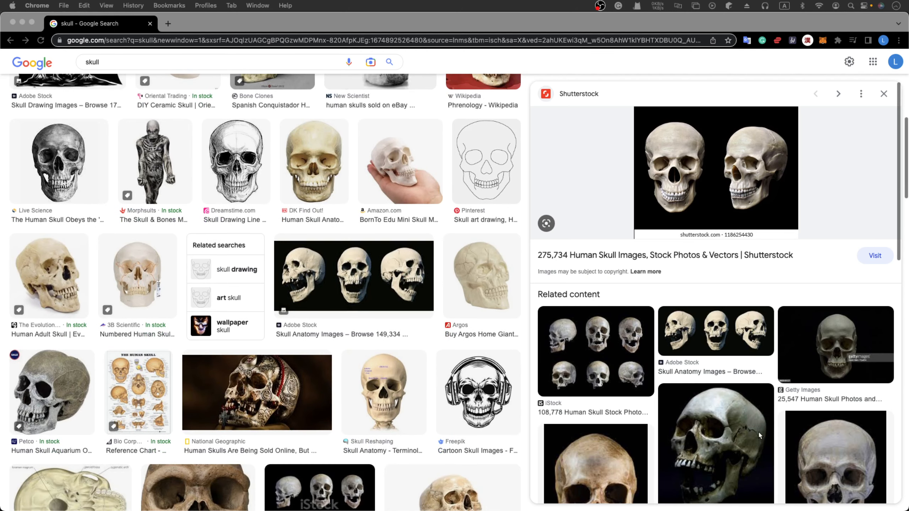
scroll(761, 435, "down", 3)
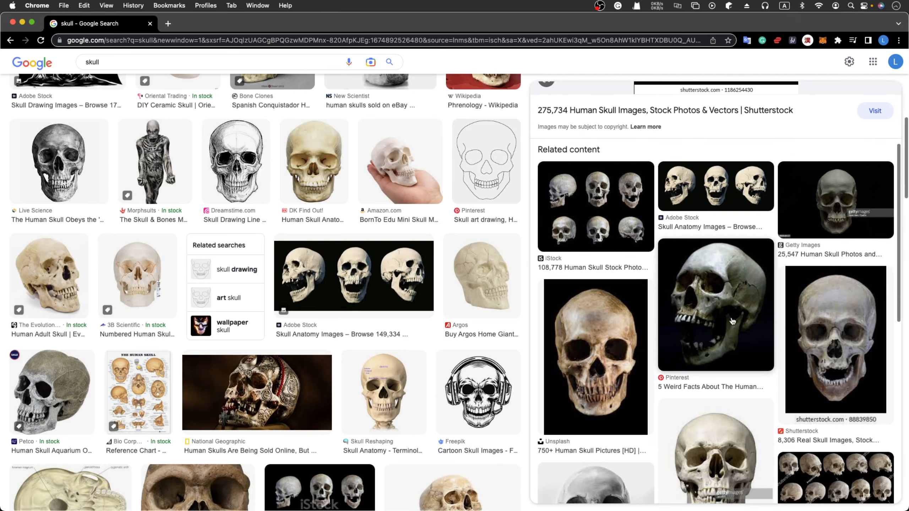
left_click(720, 334)
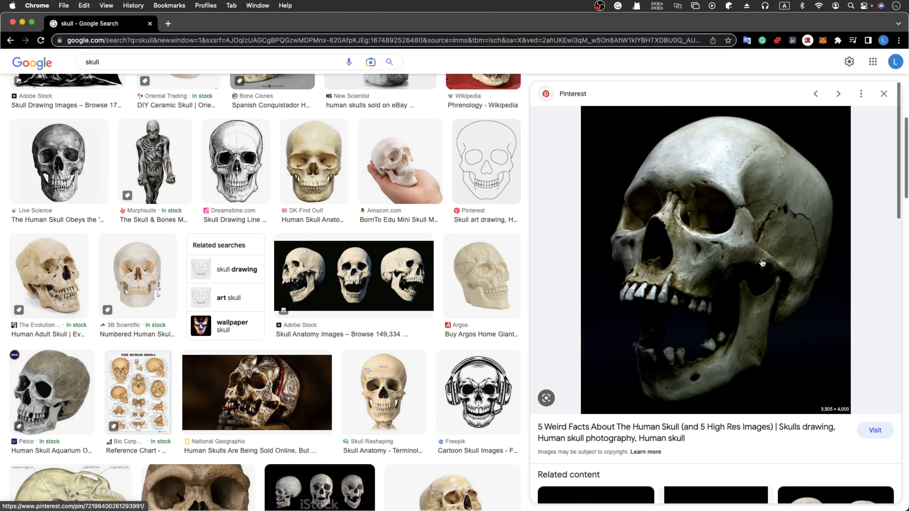
scroll(465, 250, "up", 1)
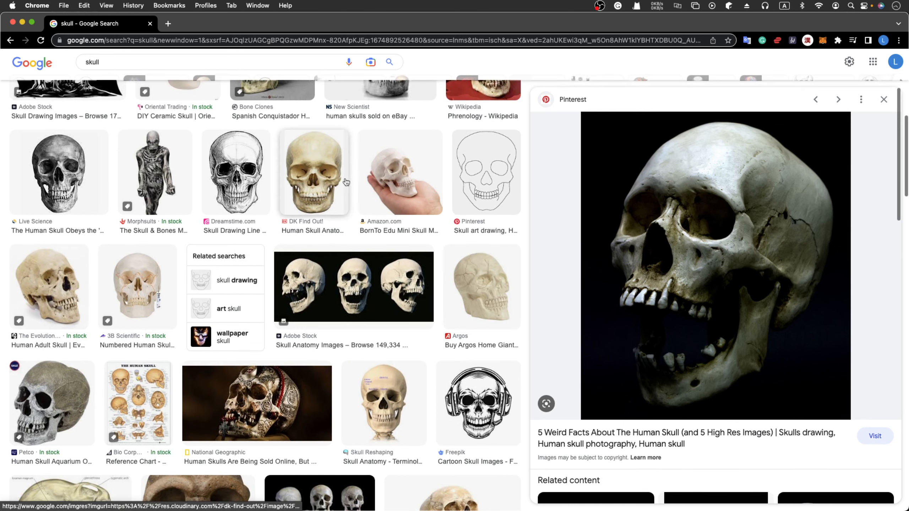
left_click(328, 177)
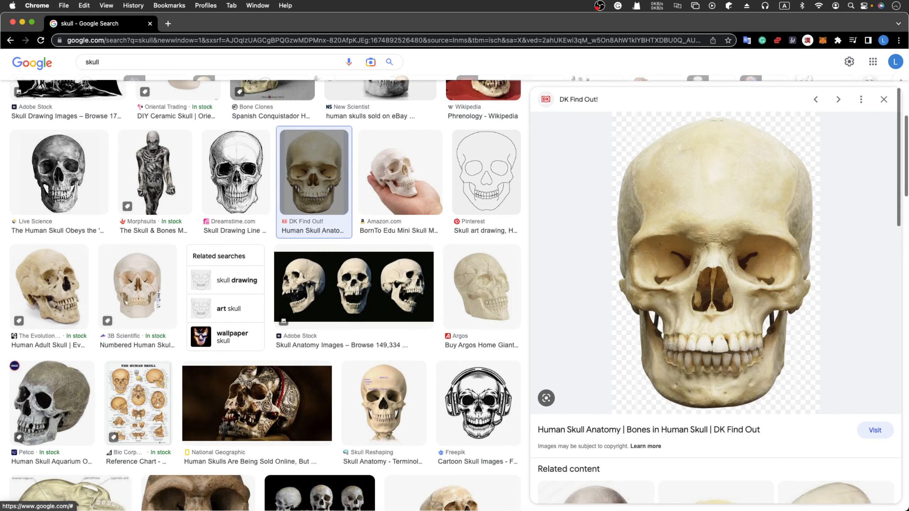
key("super+Tab")
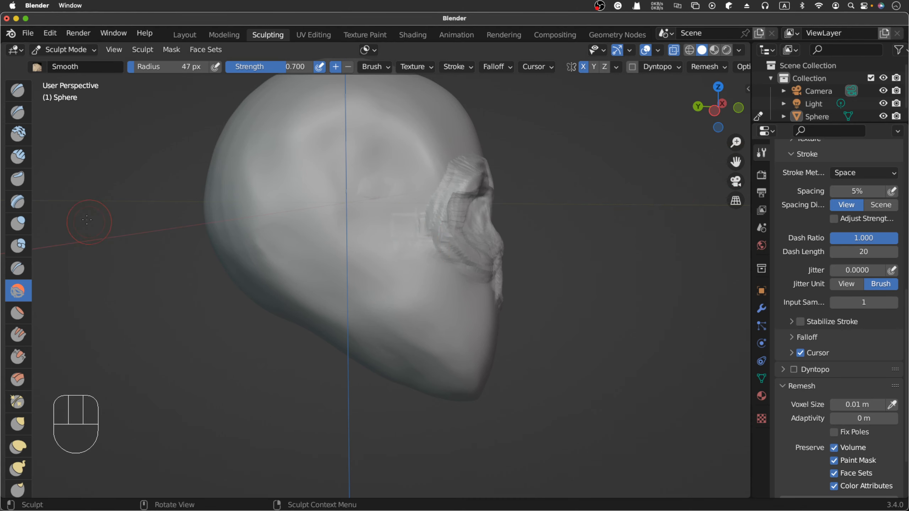
- Build up the upper outer rim of the eye socket from the side with Clay Strips strokes at 47 px radius
left_click(18, 157)
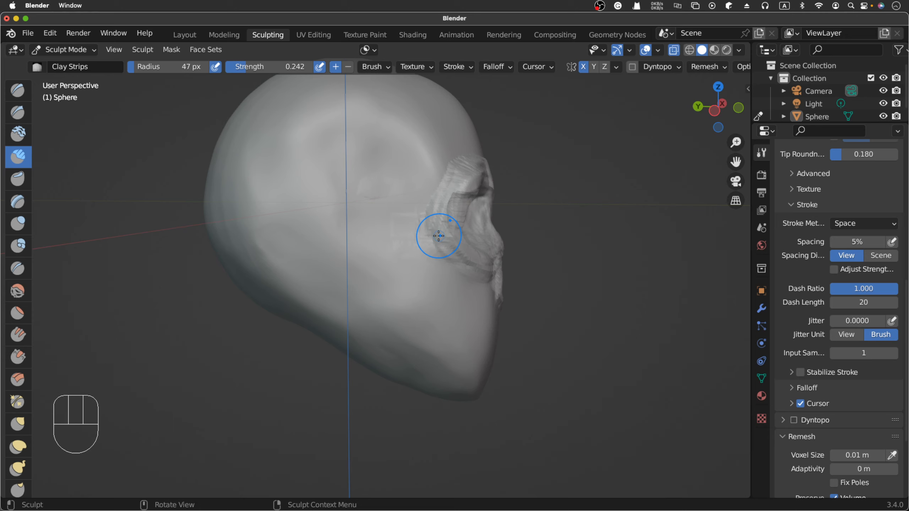
left_click_drag(452, 172, 440, 204)
left_click_drag(451, 172, 438, 204)
left_click_drag(449, 177, 443, 196)
left_click_drag(442, 196, 440, 226)
mouse_move(442, 215)
left_mouse_down()
mouse_move(441, 236)
mouse_move(446, 182)
mouse_move(443, 195)
left_mouse_up()
- Build a curved temporal ridge from the upper side of the skull down to the outer brow with Clay Strips
mouse_move(380, 127)
left_mouse_down()
mouse_move(316, 115)
mouse_move(369, 119)
left_mouse_up()
mouse_move(344, 120)
left_mouse_down()
mouse_move(319, 114)
mouse_move(420, 173)
left_mouse_up()
left_click_drag(322, 118, 417, 161)
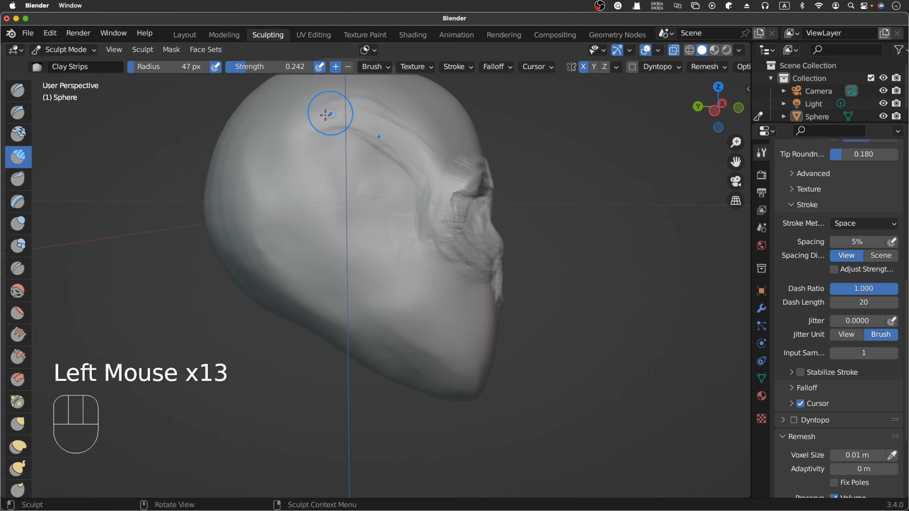
left_click_drag(322, 117, 351, 120)
left_click_drag(361, 130, 417, 172)
left_click_drag(372, 132, 431, 183)
left_click_drag(371, 110, 425, 166)
left_click_drag(369, 125, 419, 172)
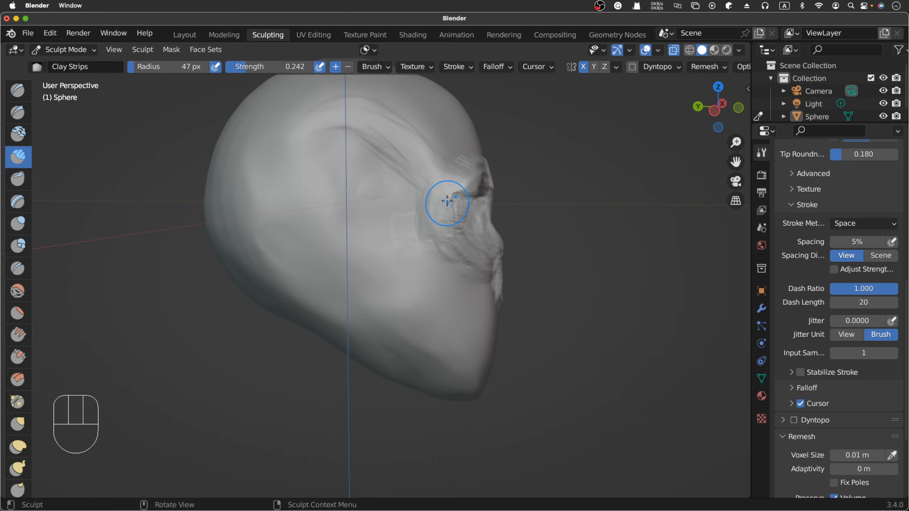
- Thicken the outer edge of the eye socket down towards the cheekbone with Clay Strips strokes
left_click_drag(445, 201, 435, 240)
left_click_drag(444, 202, 434, 246)
left_click_drag(441, 208, 433, 251)
left_click_drag(441, 215, 437, 254)
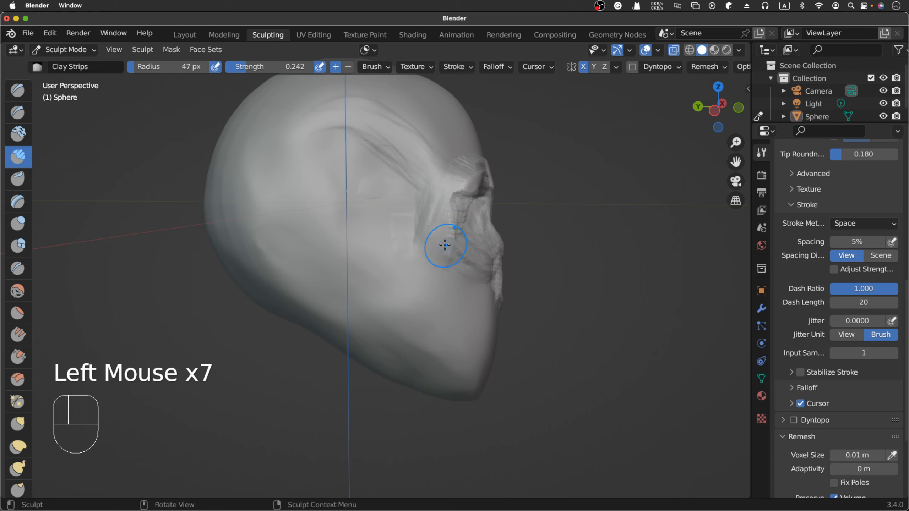
- Extend the cheekbone's lower edge from below the eye socket back along the side of the skull with Clay Strips
left_click_drag(450, 245, 429, 252)
left_click_drag(437, 233, 430, 254)
mouse_move(431, 245)
left_mouse_down()
mouse_move(424, 257)
mouse_move(326, 238)
left_mouse_up()
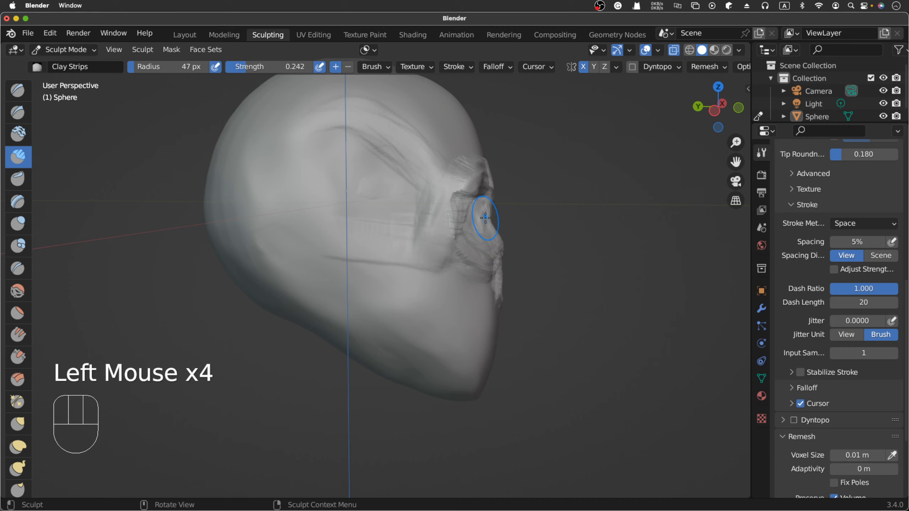
- Set the Clay Strips radius to 40 px and build up the zygomatic arch between the cheekbone and the ear area
key("f")
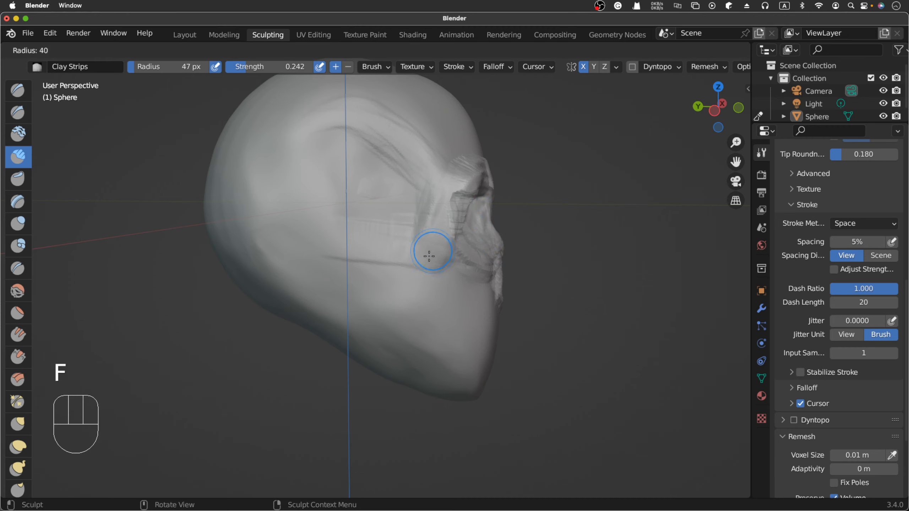
left_click(428, 255)
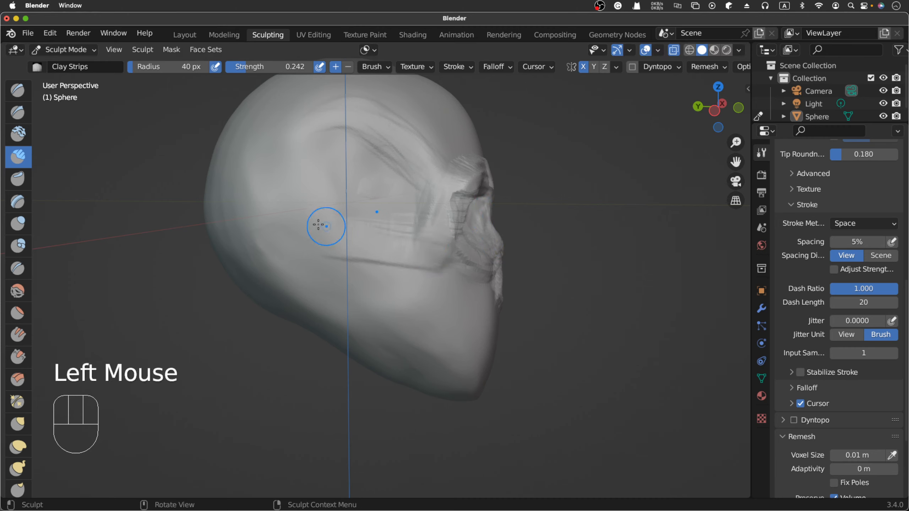
left_click_drag(313, 224, 394, 237)
left_click_drag(315, 233, 408, 246)
left_click_drag(315, 235, 410, 244)
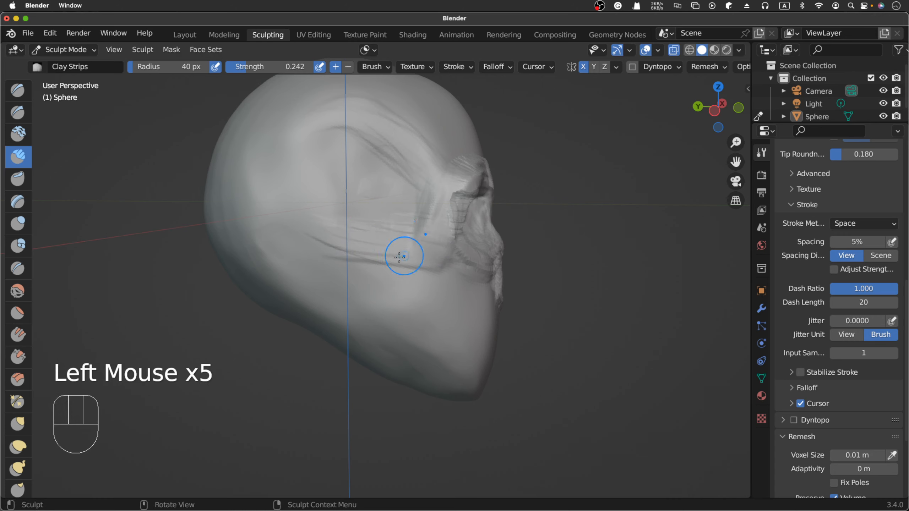
left_click_drag(340, 248, 405, 251)
mouse_move(322, 237)
left_mouse_down()
mouse_move(425, 249)
mouse_move(287, 232)
left_mouse_up()
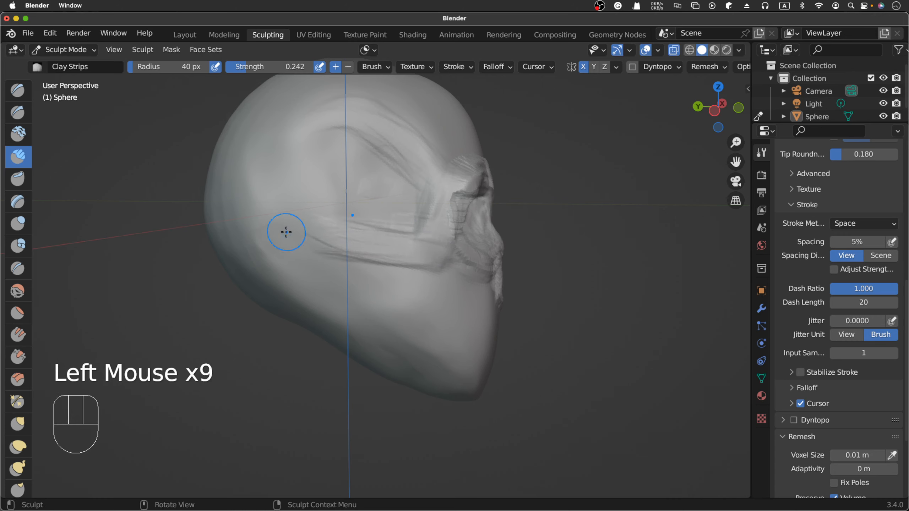
- Thicken the junction where the outer eye socket rim meets the cheekbone and zygomatic arch with short Clay Strips strokes
left_click_drag(436, 199, 410, 231)
mouse_move(429, 200)
left_mouse_down()
mouse_move(420, 217)
mouse_move(430, 210)
mouse_move(433, 240)
left_mouse_up()
mouse_move(434, 238)
left_mouse_down()
mouse_move(414, 257)
mouse_move(436, 228)
left_mouse_up()
left_click_drag(436, 228, 440, 224)
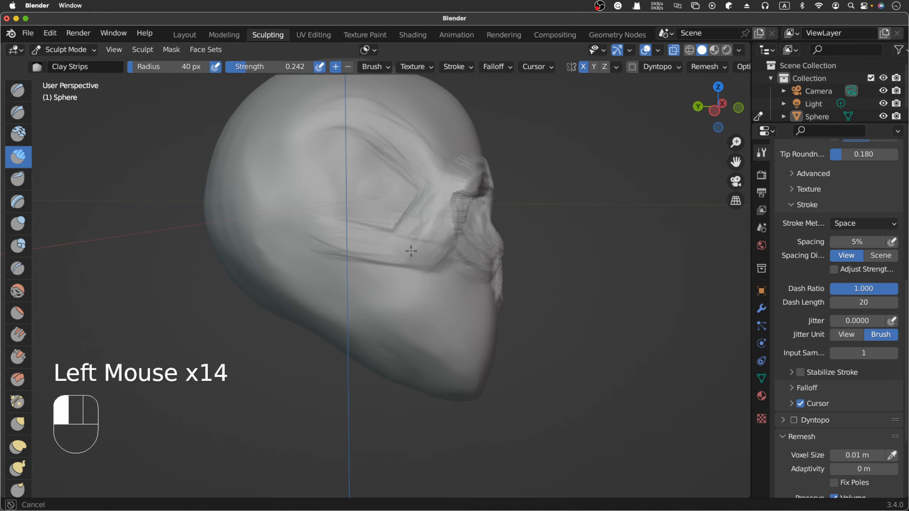
mouse_move(411, 251)
left_mouse_down()
mouse_move(385, 247)
mouse_move(426, 257)
left_mouse_up()
mouse_move(431, 250)
left_mouse_down()
mouse_move(416, 243)
mouse_move(406, 273)
mouse_move(423, 247)
left_mouse_up()
left_click_drag(422, 247, 409, 233)
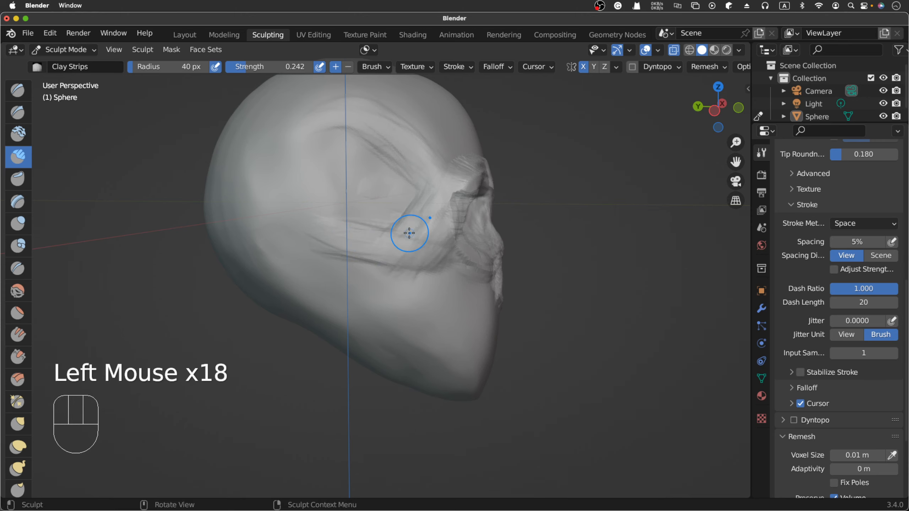
- Examine the eye sockets, cheekbones and temples from the front and from angled views on both sides
scroll(409, 233, "right", 10)
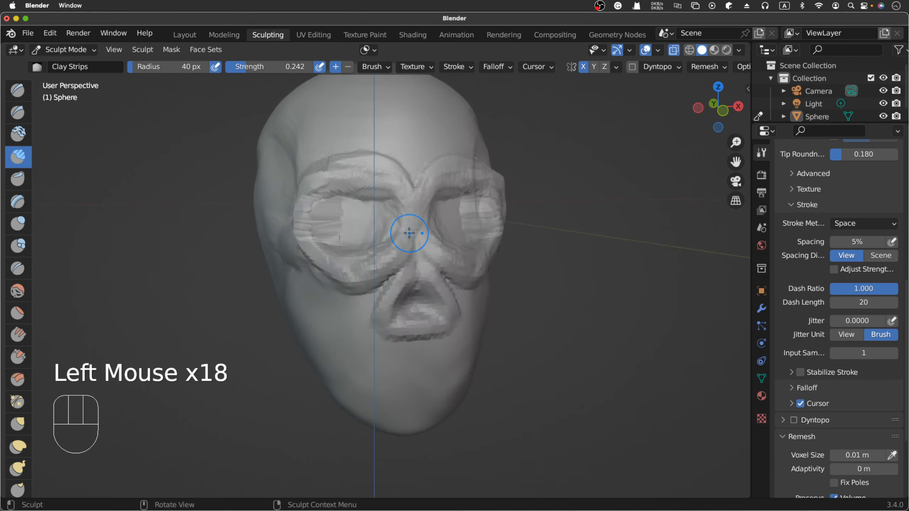
key("KP_1")
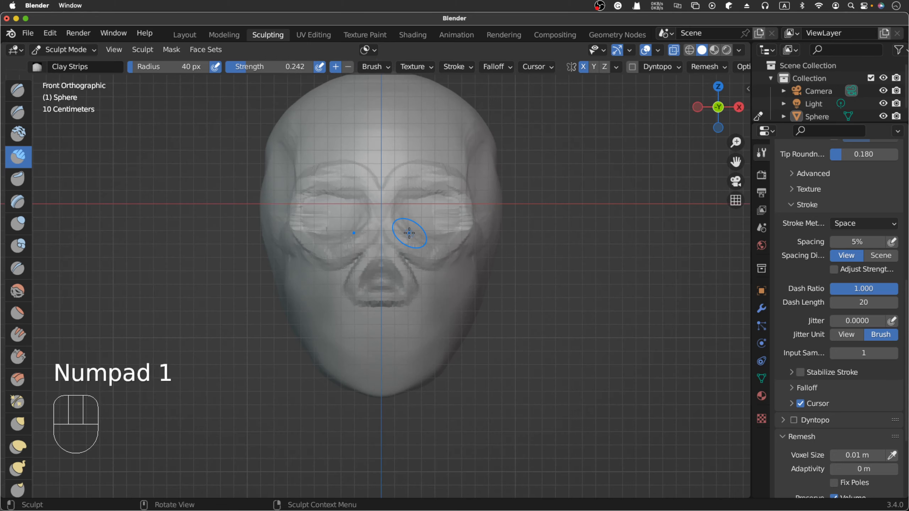
scroll(409, 233, "left", 10)
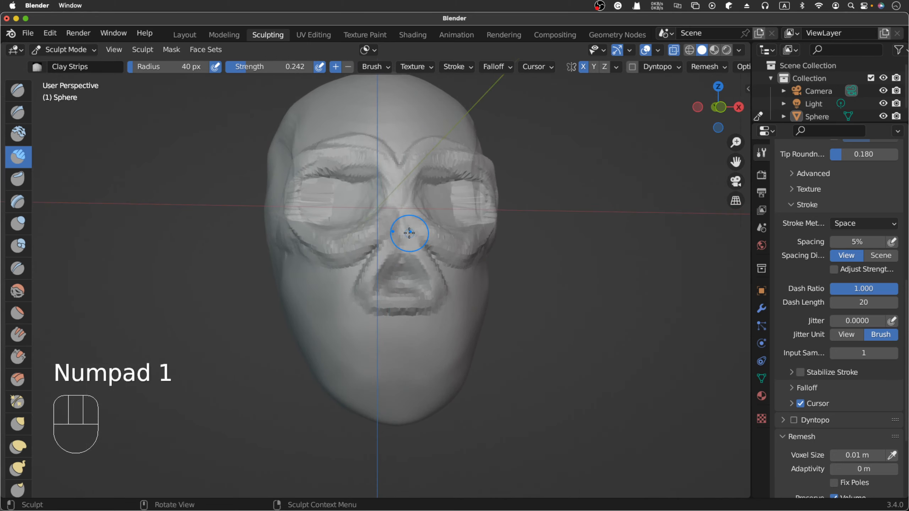
scroll(409, 233, "right", 6)
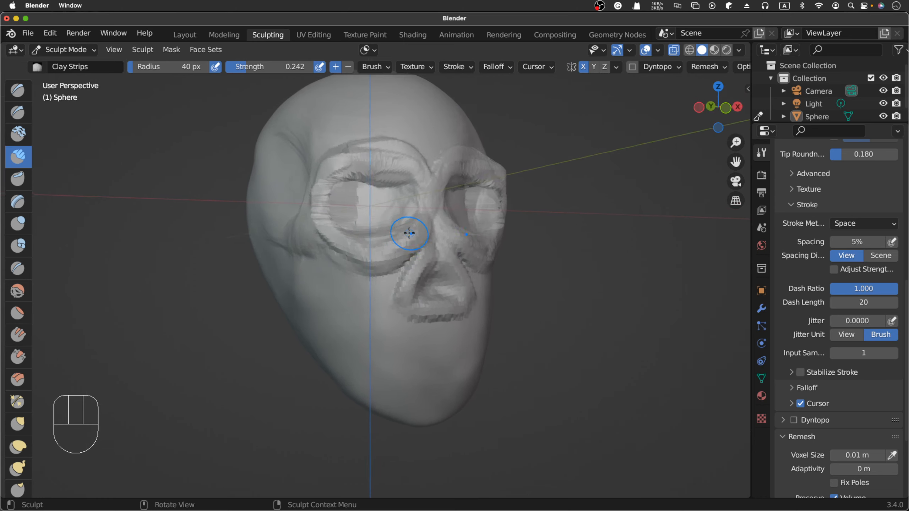
scroll(409, 233, "right", 3)
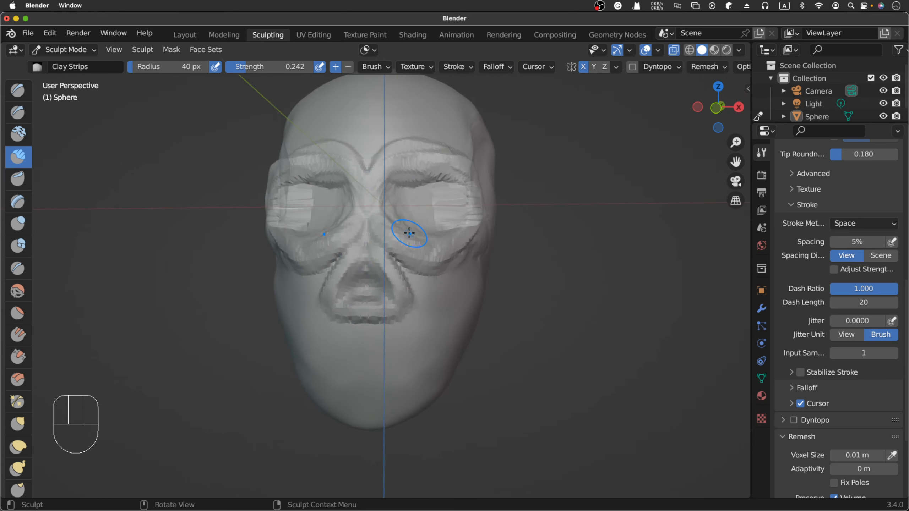
scroll(409, 233, "left", 2)
scroll(409, 233, "up", 3)
scroll(409, 233, "up", 3)
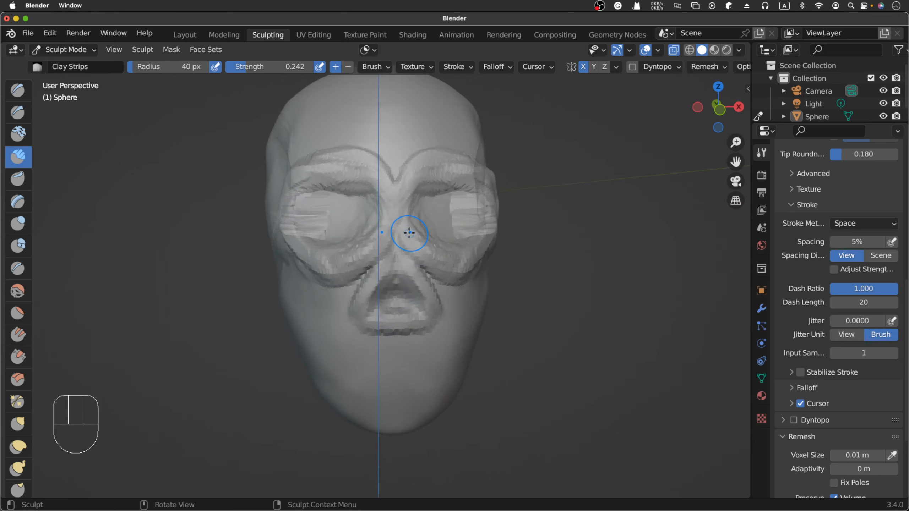
scroll(409, 233, "left", 8)
scroll(409, 233, "left", 3)
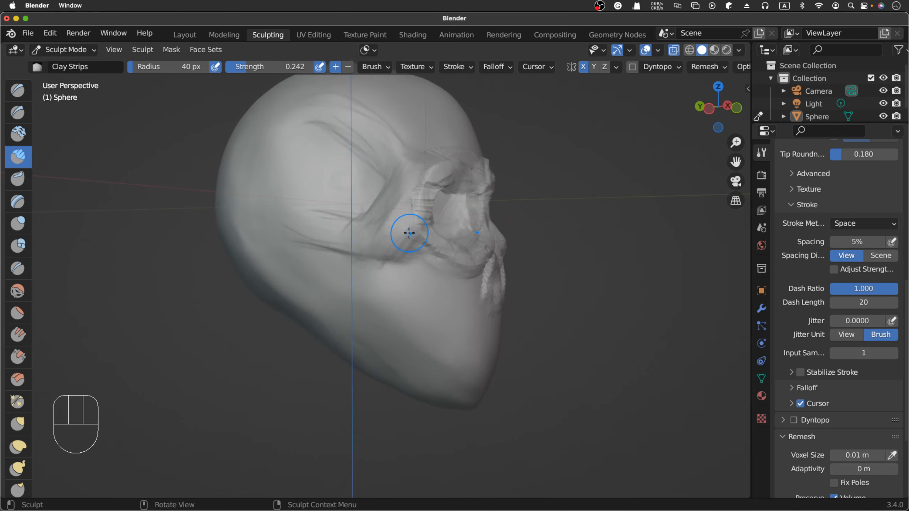
- Reinforce the temporal ridge from the side, down behind the outer eye socket and back along the zygomatic arch, with Clay Strips
scroll(409, 233, "left", 5)
left_click_drag(309, 126, 371, 131)
left_click_drag(312, 126, 362, 122)
left_click_drag(395, 153, 372, 133)
left_click_drag(372, 130, 401, 168)
mouse_move(396, 160)
left_mouse_down()
mouse_move(403, 178)
mouse_move(389, 224)
left_mouse_up()
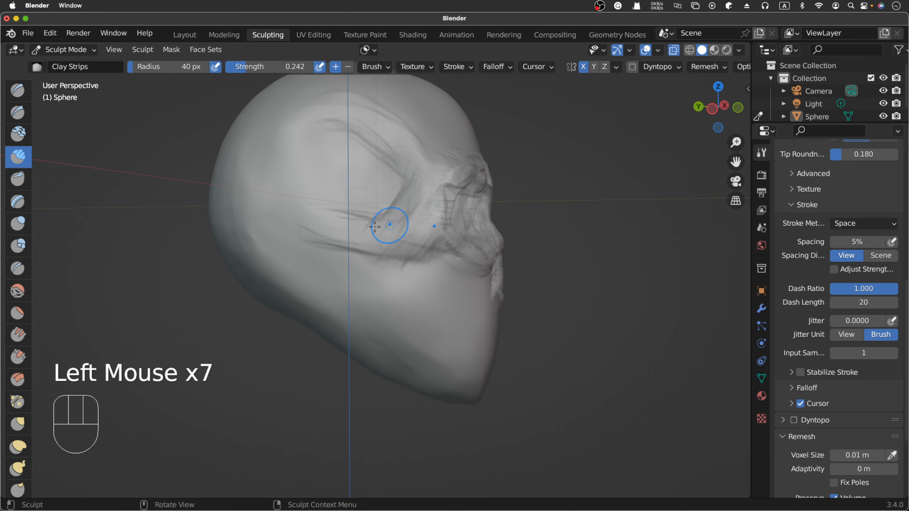
left_click_drag(322, 228, 277, 231)
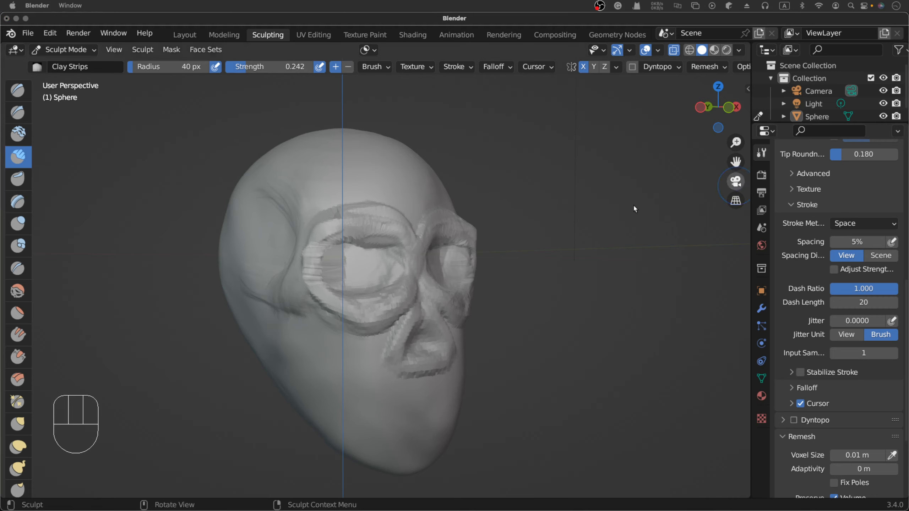
- Check the skull at an angle, then switch to Chrome and open the Encyclopedia Britannica skull anatomy diagram
scroll(396, 235, "right", 10)
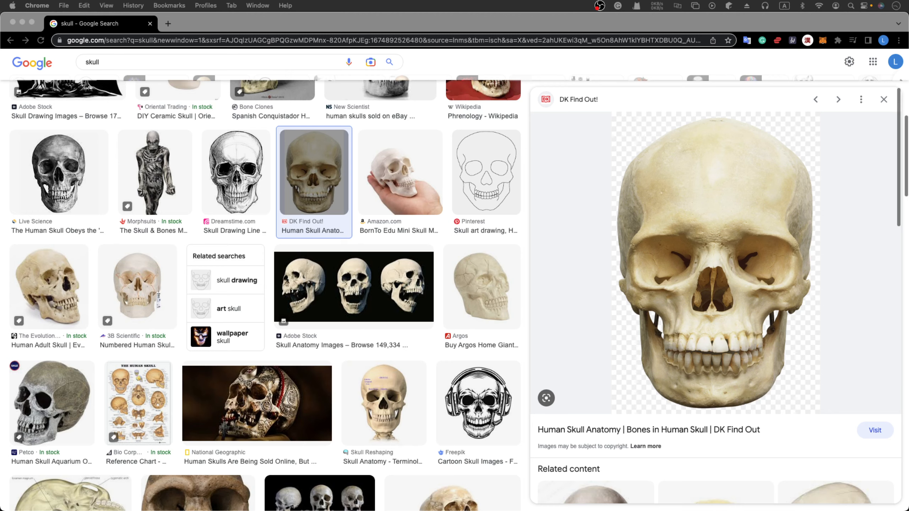
scroll(467, 257, "up", 8)
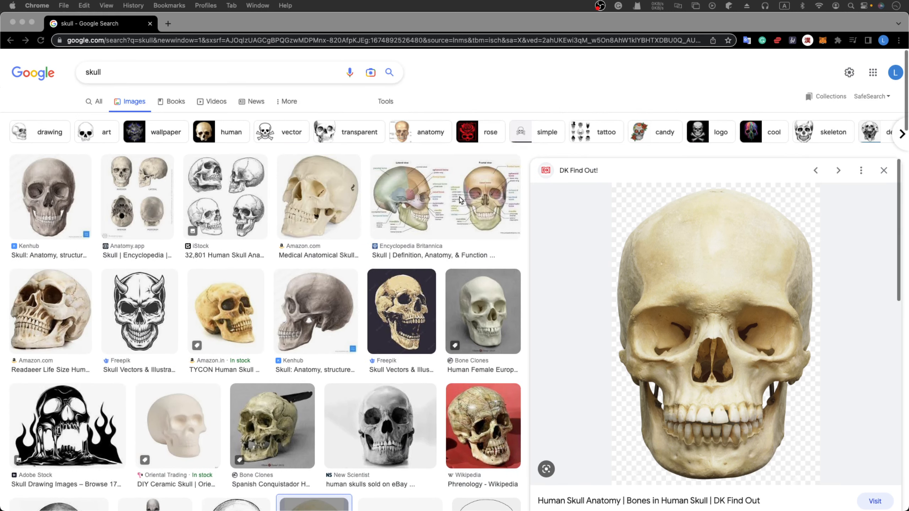
left_click(461, 201)
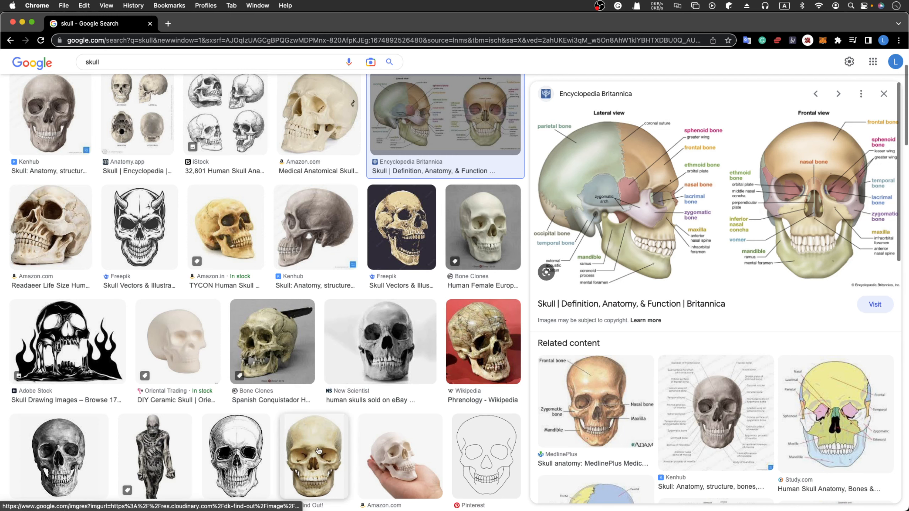
- Browse further skull image results for an angled reference and open the Pinterest pencil drawing of a skull
scroll(319, 452, "down", 3)
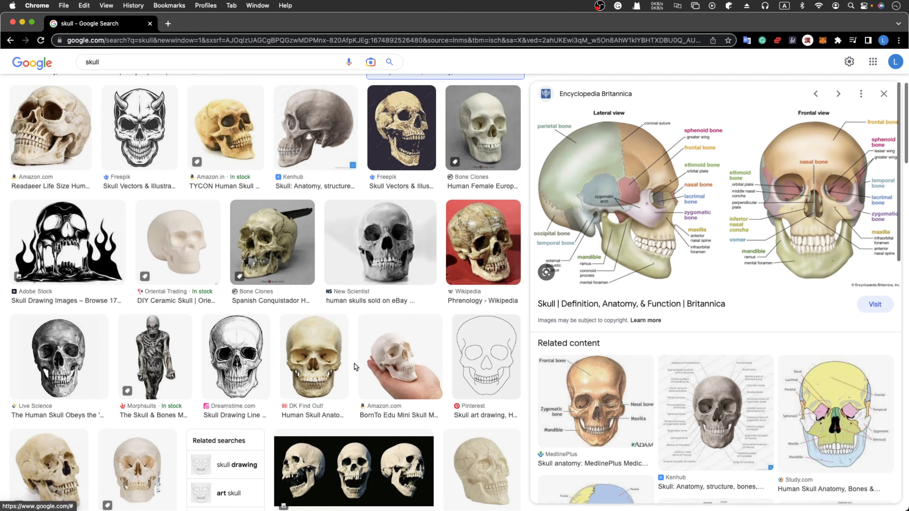
scroll(355, 364, "down", 5)
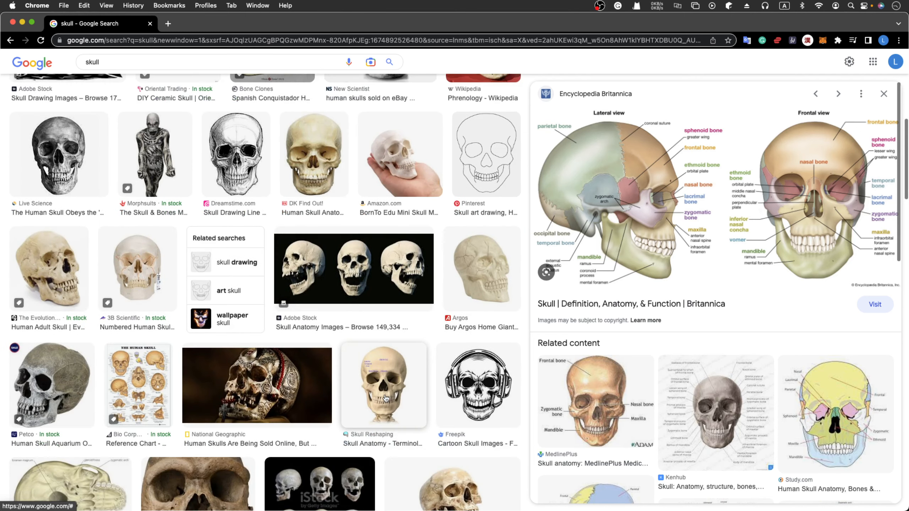
scroll(385, 399, "down", 5)
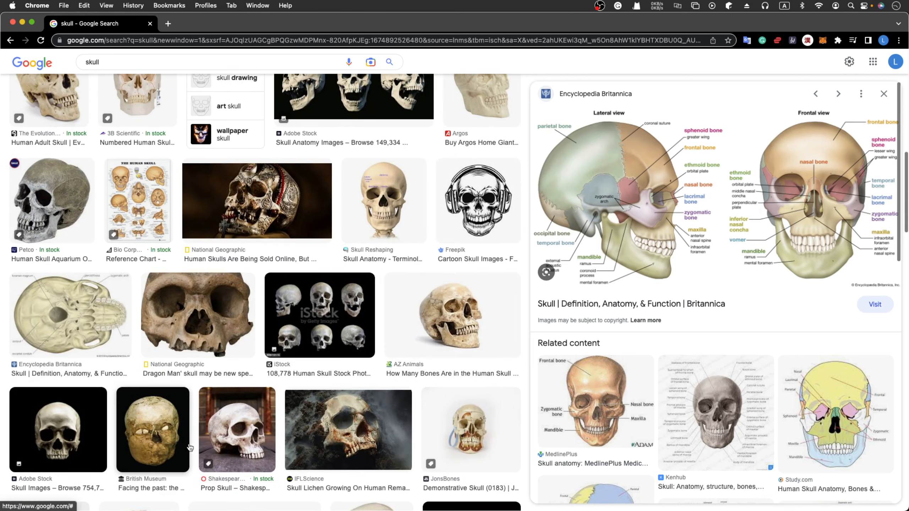
scroll(376, 430, "down", 3)
scroll(375, 430, "down", 5)
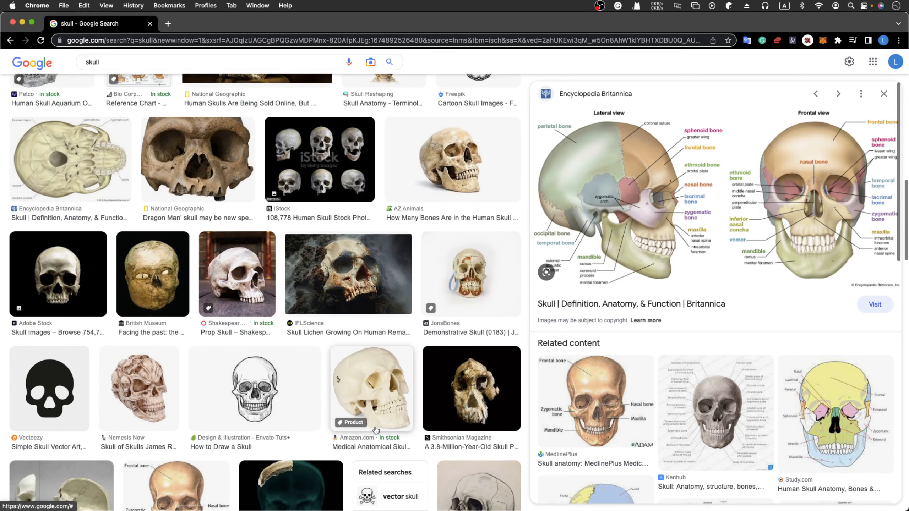
left_click(499, 360)
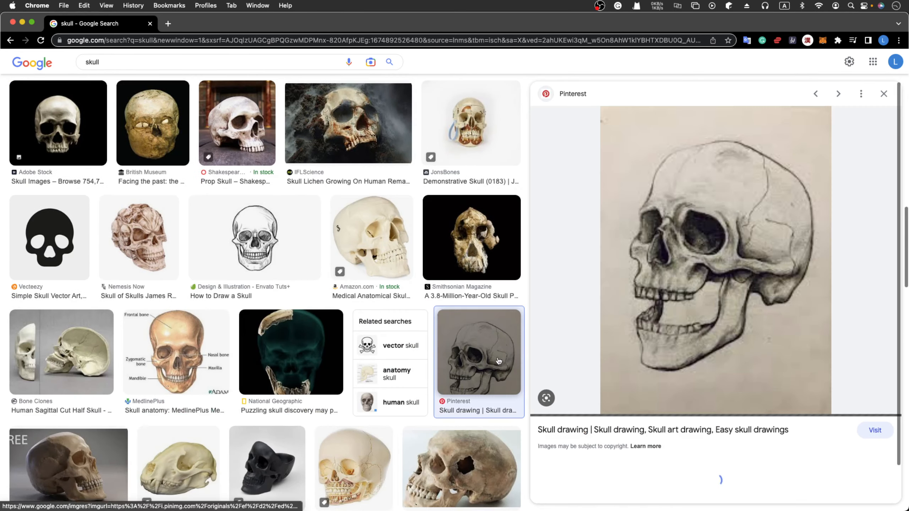
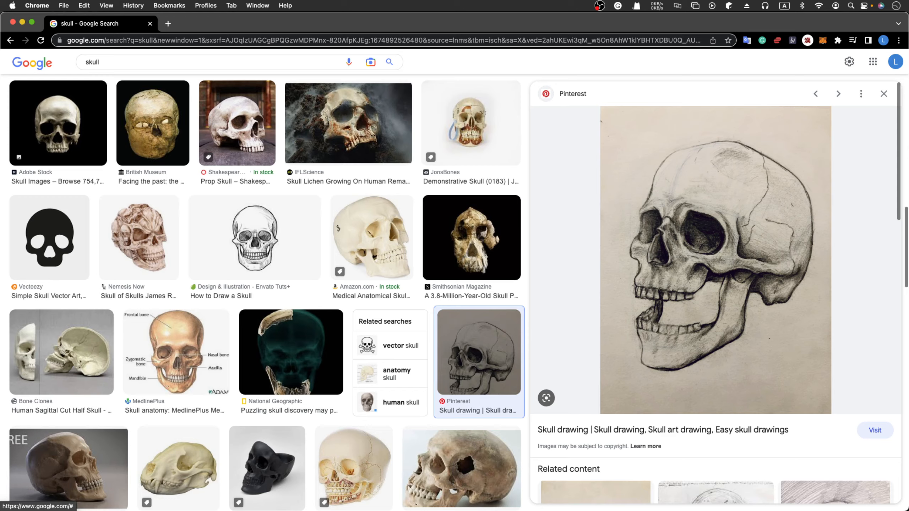
- Switch back to Blender and build up the middle of the forehead above the brows from the front with Clay Strips
key("super+Tab")
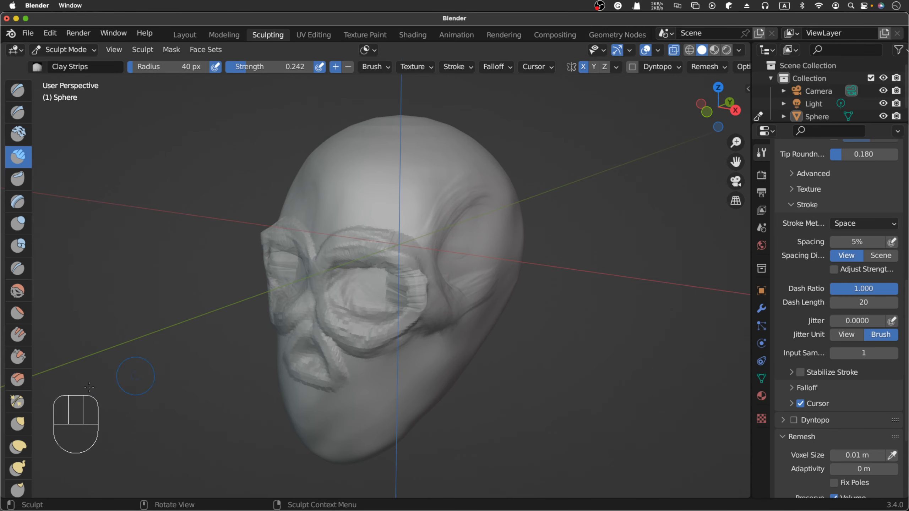
middle_click_drag(361, 203, 361, 203)
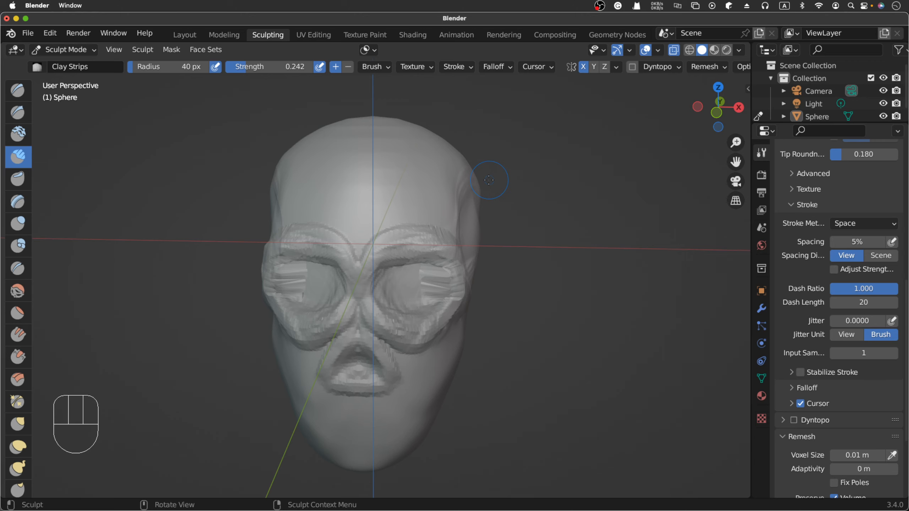
scroll(456, 191, "right", 10)
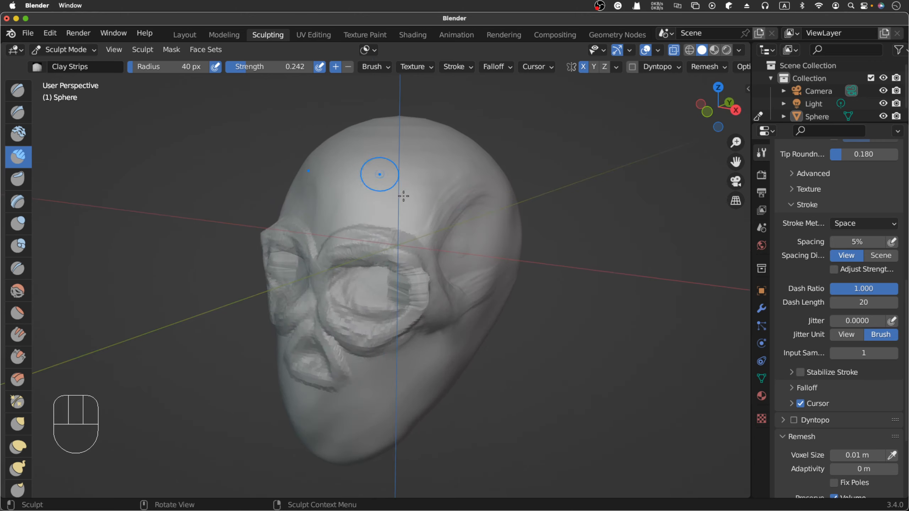
scroll(394, 200, "left", 10)
scroll(393, 201, "right", 3)
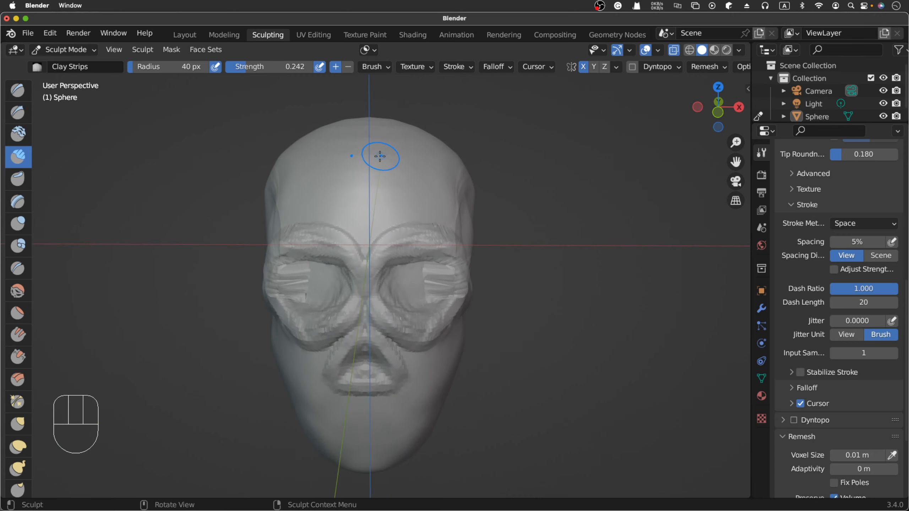
left_click_drag(382, 157, 380, 218)
left_click_drag(385, 176, 375, 226)
left_click_drag(394, 164, 379, 222)
left_click_drag(393, 171, 381, 229)
left_click_drag(399, 167, 400, 181)
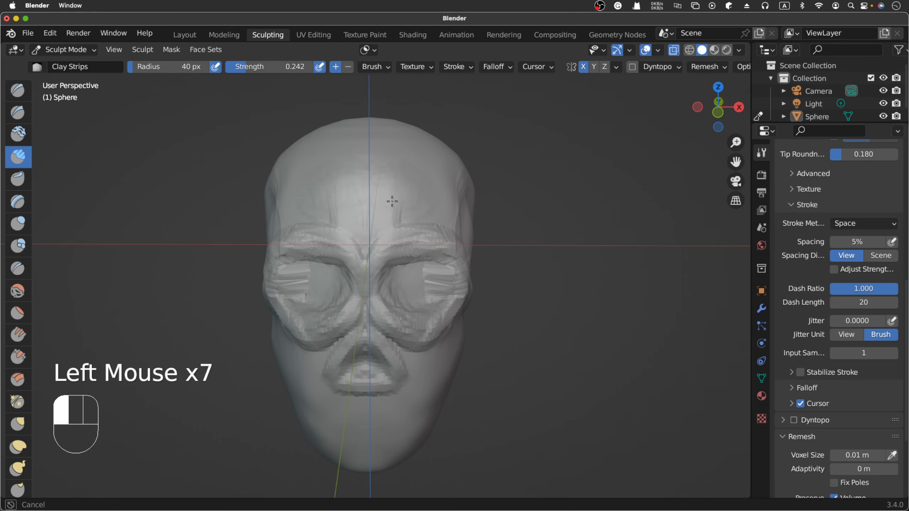
mouse_move(425, 188)
left_mouse_down()
mouse_move(386, 195)
mouse_move(398, 199)
mouse_move(394, 169)
left_mouse_up()
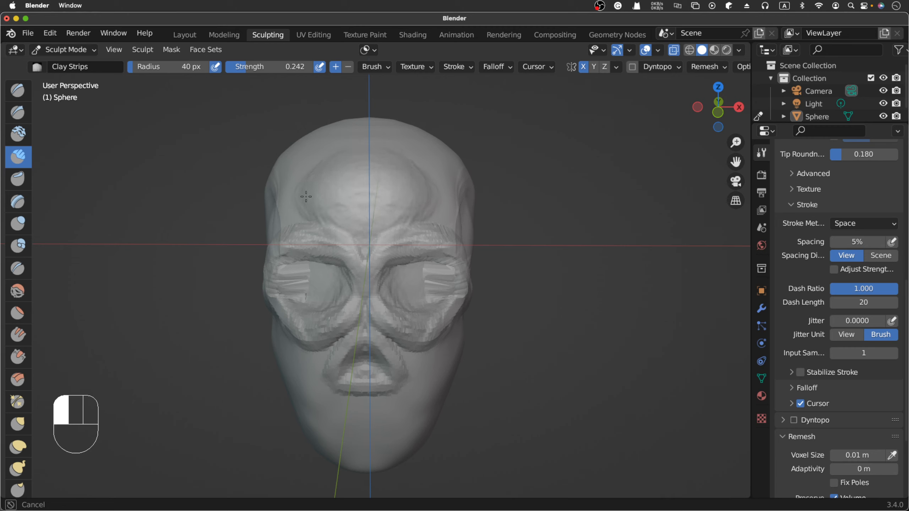
- Extend the forehead bulge outward towards both temples and up to the hairline with more Clay Strips strokes
left_click_drag(356, 194, 345, 195)
left_click_drag(302, 176, 299, 177)
left_click_drag(328, 212, 343, 215)
mouse_move(427, 174)
left_mouse_down()
mouse_move(428, 198)
mouse_move(371, 229)
mouse_move(430, 203)
mouse_move(431, 170)
left_mouse_up()
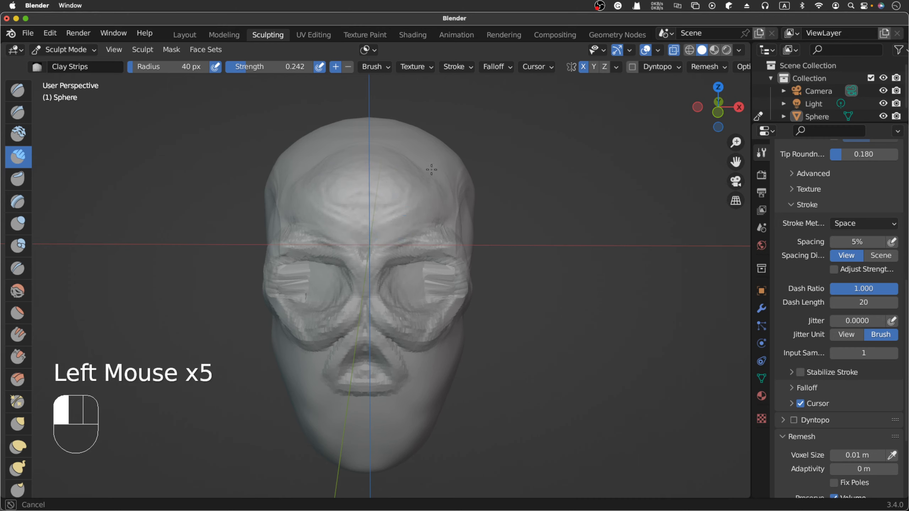
mouse_move(309, 169)
left_mouse_down()
mouse_move(361, 135)
mouse_move(423, 152)
left_mouse_up()
left_click_drag(397, 141, 439, 172)
left_click_drag(376, 133, 442, 181)
left_click_drag(392, 142, 439, 176)
mouse_move(388, 147)
left_mouse_down()
mouse_move(426, 176)
mouse_move(442, 226)
left_mouse_up()
left_click_drag(390, 150, 438, 189)
mouse_move(389, 144)
left_mouse_down()
mouse_move(429, 168)
mouse_move(443, 194)
left_mouse_up()
left_click_drag(433, 163, 395, 144)
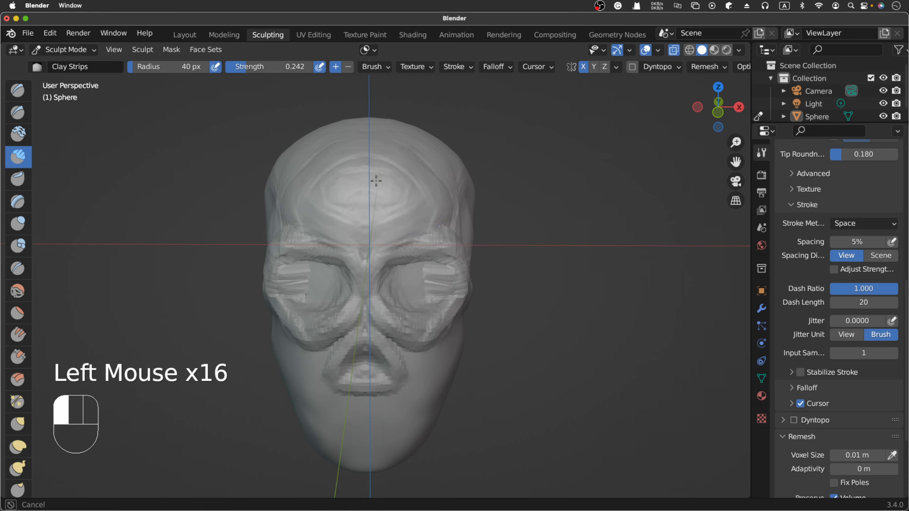
mouse_move(375, 181)
left_mouse_down()
mouse_move(363, 219)
mouse_move(372, 215)
left_mouse_up()
- Check the forehead profile in the right orthographic view and add Clay Strips strokes on the slope towards the crown
scroll(371, 215, "right", 10)
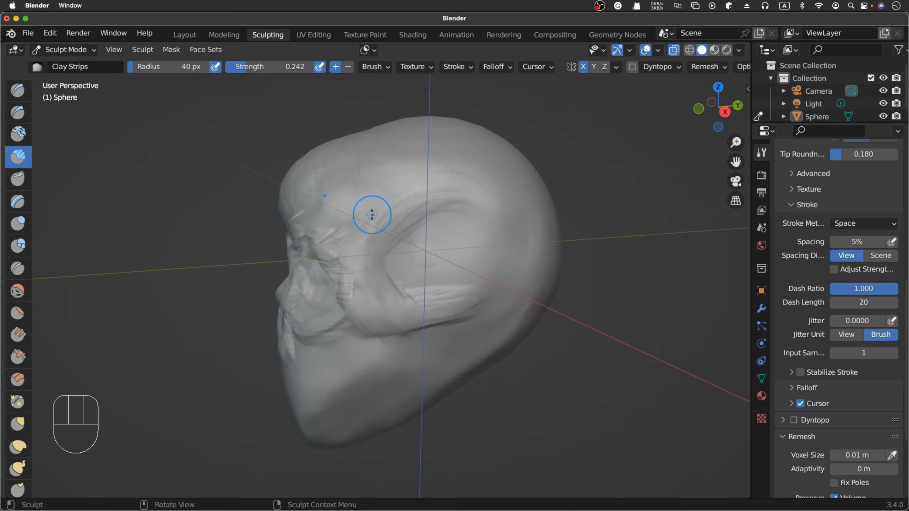
scroll(371, 215, "down", 8)
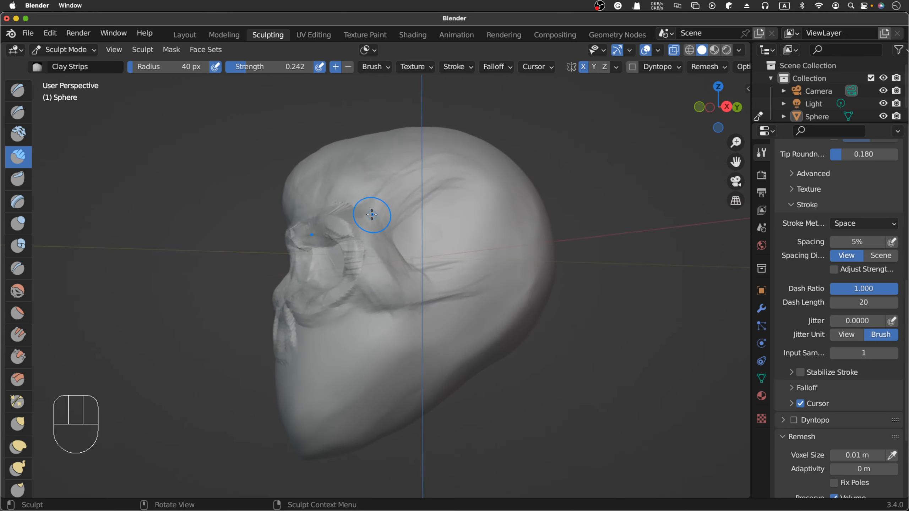
scroll(372, 215, "left", 5)
scroll(372, 214, "right", 6)
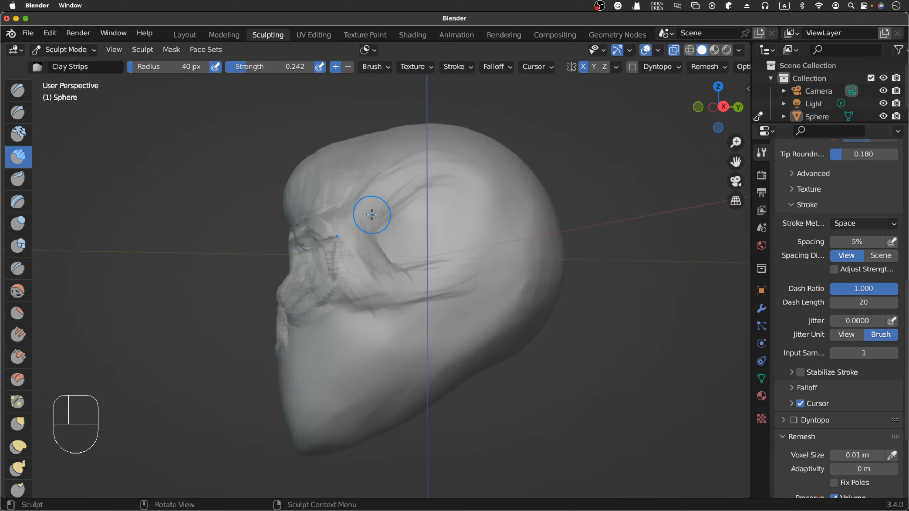
scroll(372, 215, "left", 10)
scroll(372, 215, "right", 8)
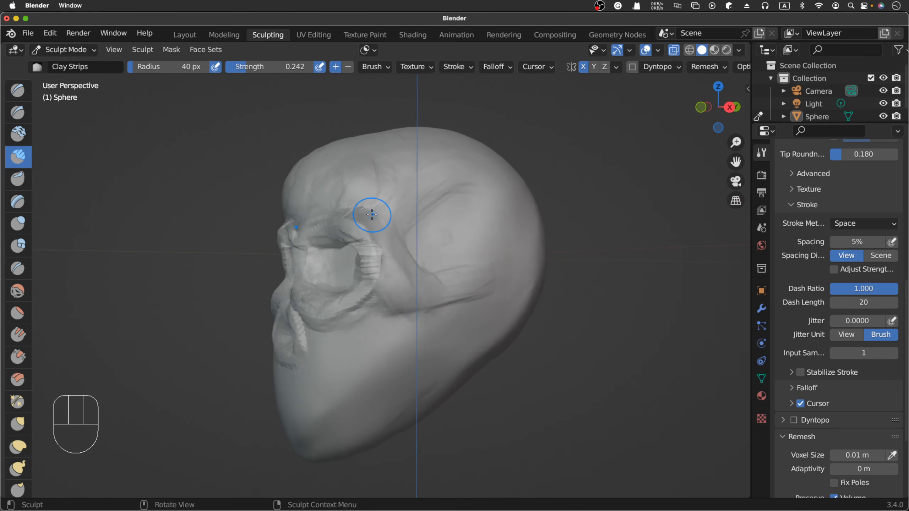
key("KP_3")
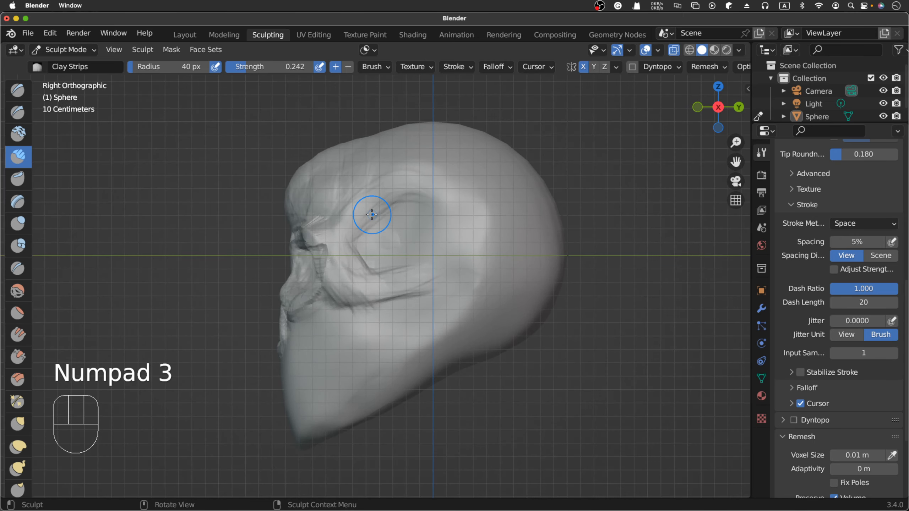
left_click_drag(336, 159, 347, 147)
left_click(369, 133)
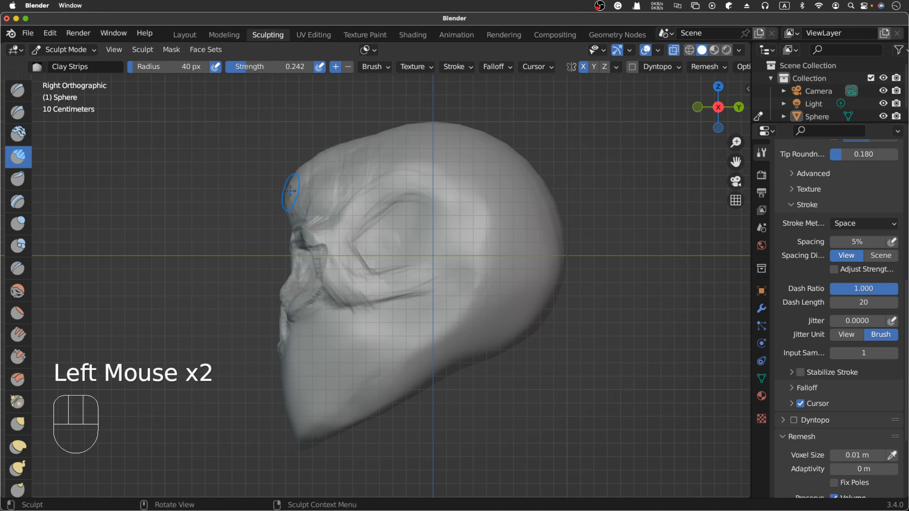
- Trim the protruding front of the forehead in profile with subtracting Clay Strips strokes and fill the slope towards the crown
left_click_drag(288, 189, 281, 204, "super")
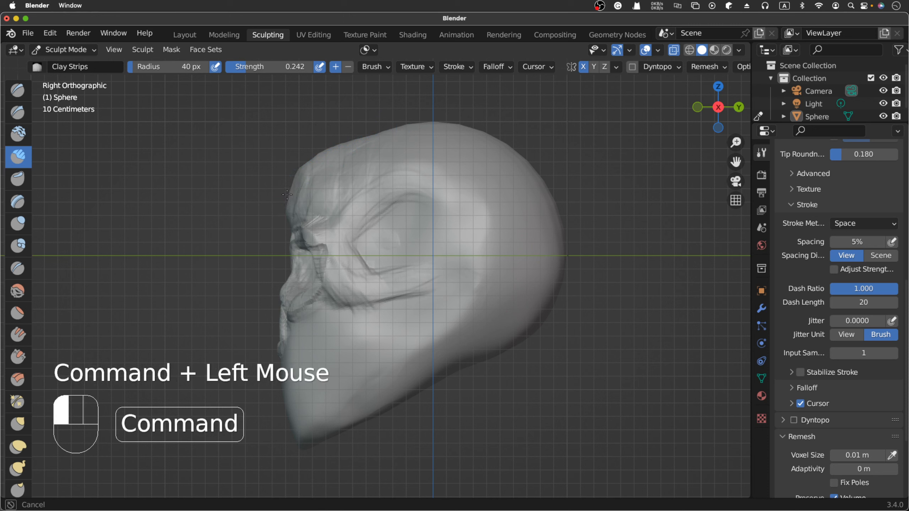
left_click_drag(317, 153, 288, 201, "super")
left_click_drag(310, 159, 286, 207, "super")
left_click_drag(308, 162, 287, 212, "super")
left_click_drag(311, 158, 293, 186, "super")
left_click_drag(329, 145, 304, 167, "super")
left_click(384, 104, "super")
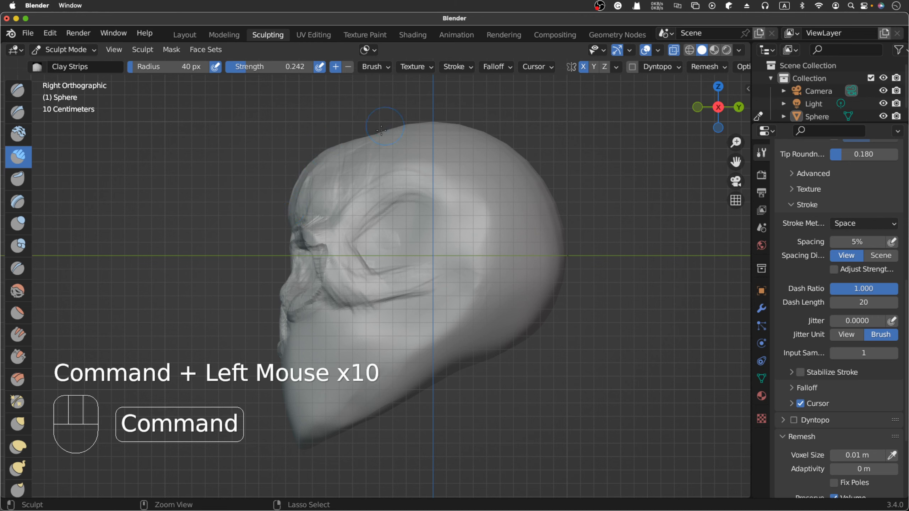
left_click_drag(372, 137, 407, 117)
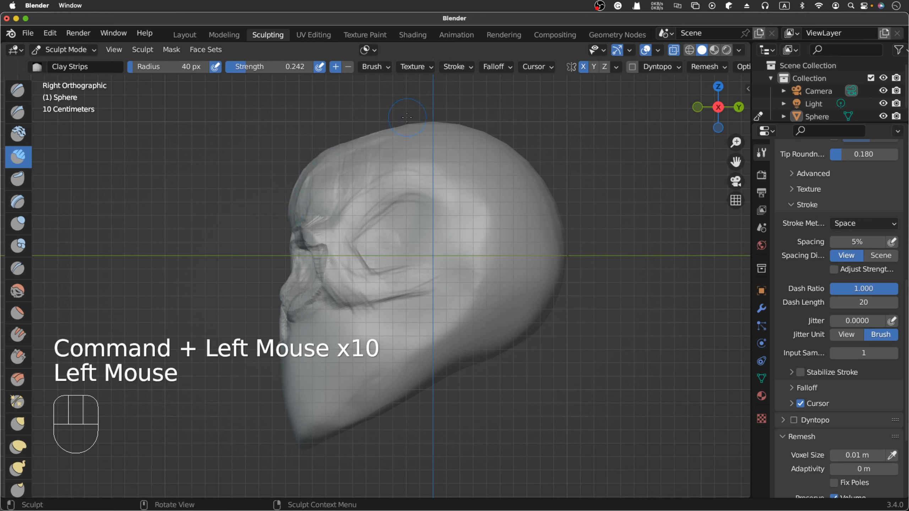
- Build up the upper forehead around the centre line from the front with short Clay Strips strokes
scroll(407, 117, "left", 10)
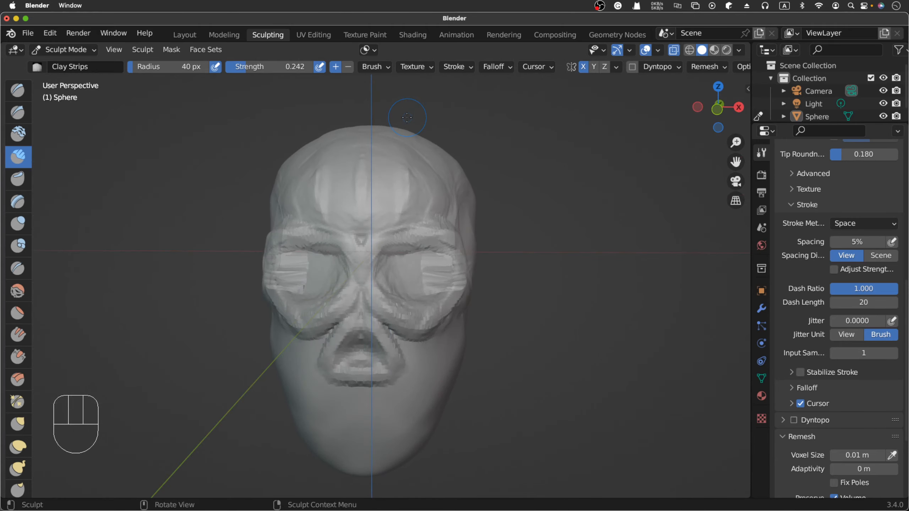
scroll(386, 145, "left", 2)
left_click_drag(386, 145, 377, 170)
left_click_drag(377, 144, 376, 168)
left_click_drag(375, 146, 374, 161)
left_click_drag(375, 131, 380, 148)
left_click_drag(386, 126, 405, 158)
mouse_move(408, 161)
left_mouse_down()
mouse_move(412, 148)
mouse_move(401, 155)
left_mouse_up()
mouse_move(394, 143)
left_mouse_down()
mouse_move(383, 132)
mouse_move(385, 146)
left_mouse_up()
left_click_drag(388, 136, 393, 158)
left_click_drag(395, 143, 385, 192)
left_click_drag(381, 154, 381, 182)
mouse_move(378, 175)
left_mouse_down()
mouse_move(370, 144)
mouse_move(367, 176)
left_mouse_up()
left_click_drag(364, 154, 360, 178)
- Carve down the raised middle of the forehead with vertical, subtracting Clay Strips strokes
scroll(360, 179, "right", 2)
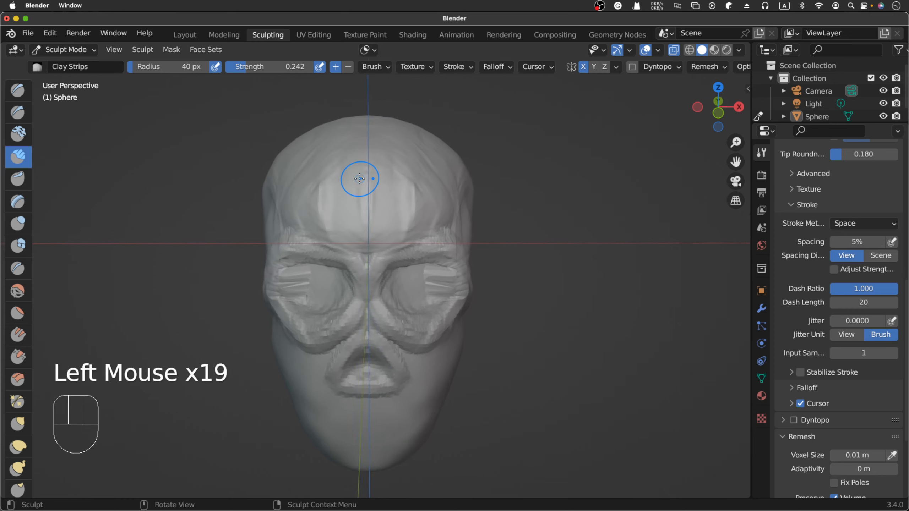
scroll(360, 179, "right", 10)
scroll(360, 179, "left", 5)
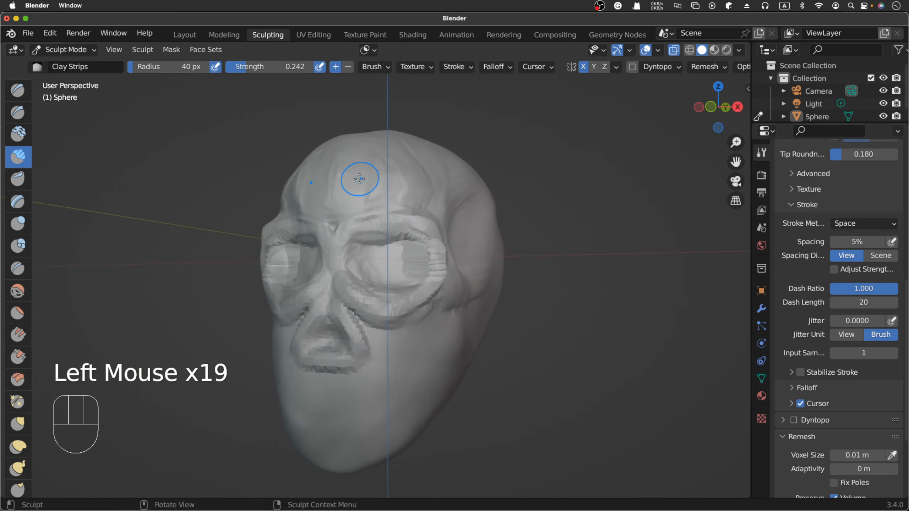
scroll(360, 179, "right", 8)
scroll(359, 179, "left", 8)
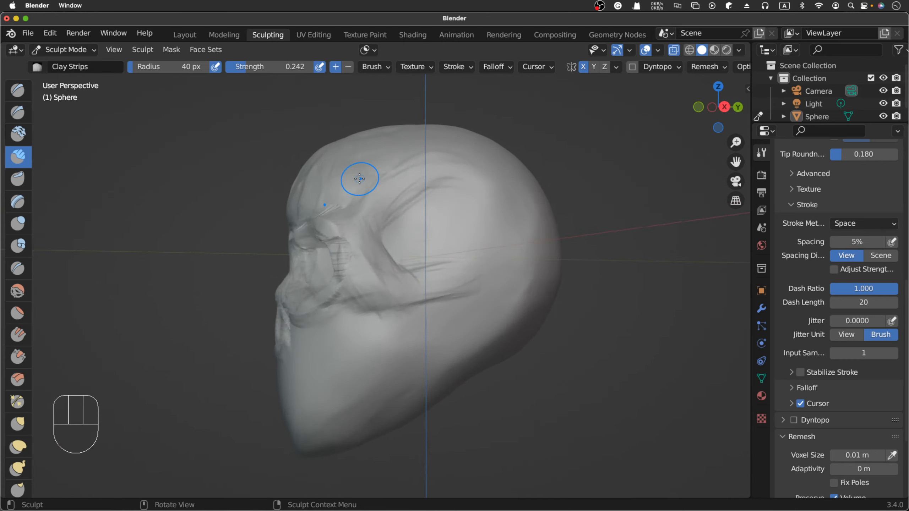
scroll(360, 179, "left", 3)
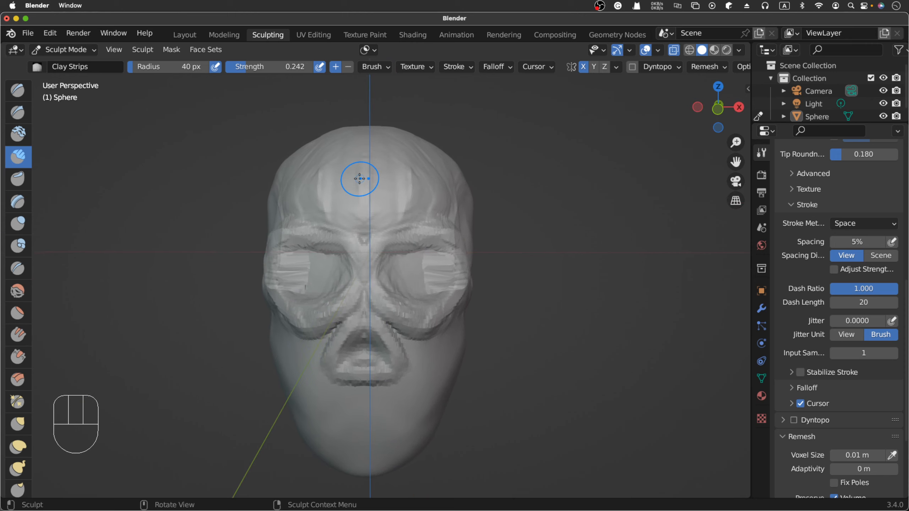
left_click(376, 201, "super")
left_click(370, 209, "super")
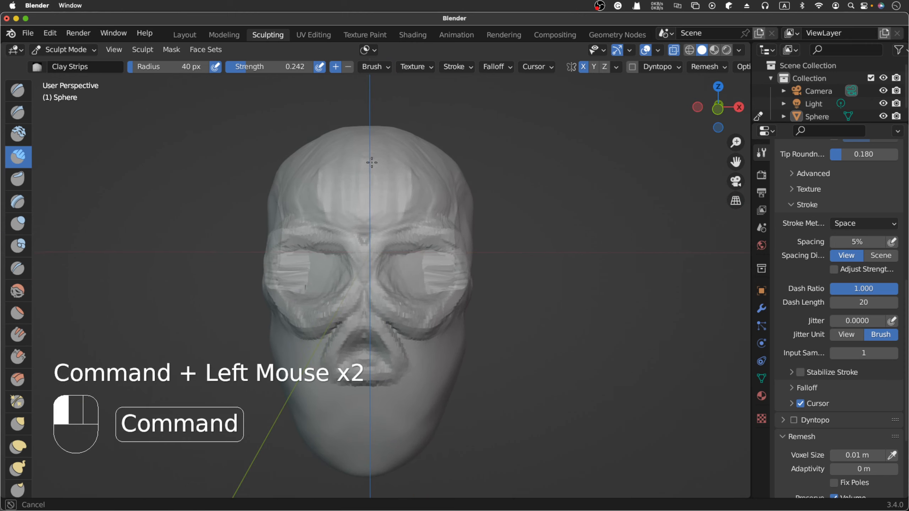
left_click(359, 203, "super")
left_click(351, 162, "super")
left_click(344, 159, "super")
left_click(337, 158, "super")
left_click(330, 158, "super")
left_click_drag(330, 158, 334, 182, "super")
left_click_drag(363, 163, 377, 195, "super")
left_click_drag(377, 183, 366, 219, "super")
mouse_move(363, 206)
left_mouse_down("super")
mouse_move(358, 225)
mouse_move(365, 222)
left_mouse_up("super")
left_click_drag(372, 195, 370, 205, "super")
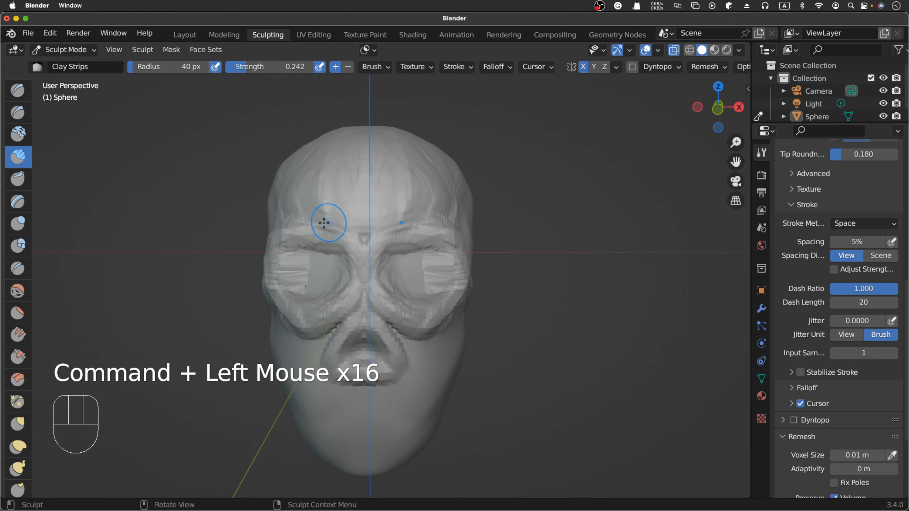
- Add horizontal Clay Strips strokes across the lower forehead, just above both brow ridges
left_click(298, 222)
left_click(297, 222)
left_click(298, 223)
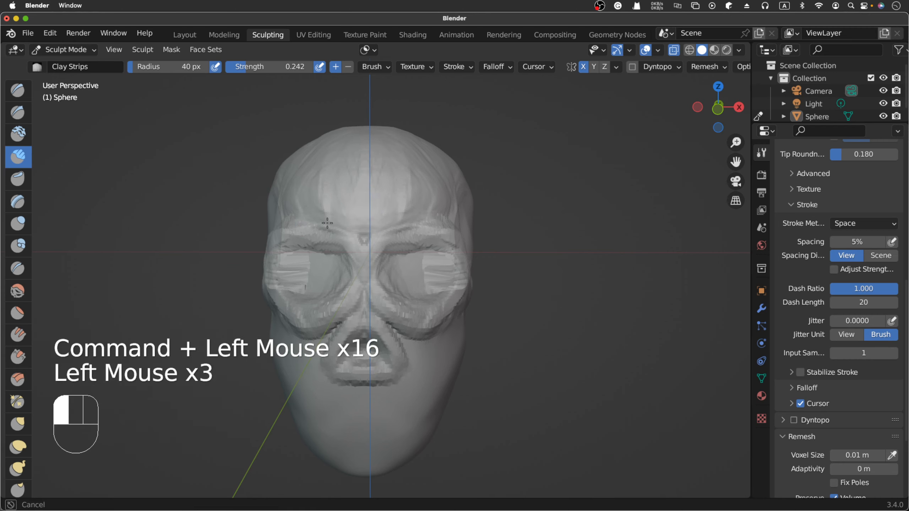
left_click(345, 210)
left_click(331, 211)
left_click(318, 216)
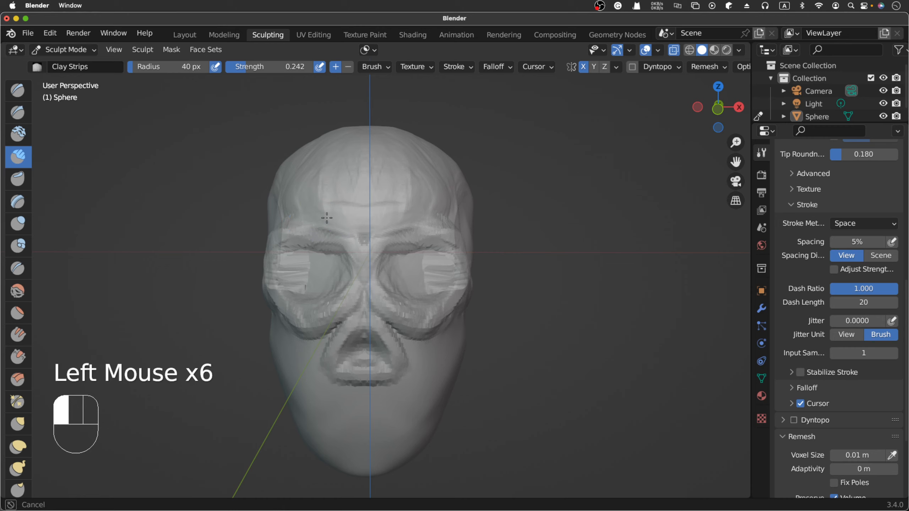
left_click(330, 205)
left_click(333, 206)
left_click(371, 223)
left_click(402, 218)
left_click(402, 217)
left_click(431, 222)
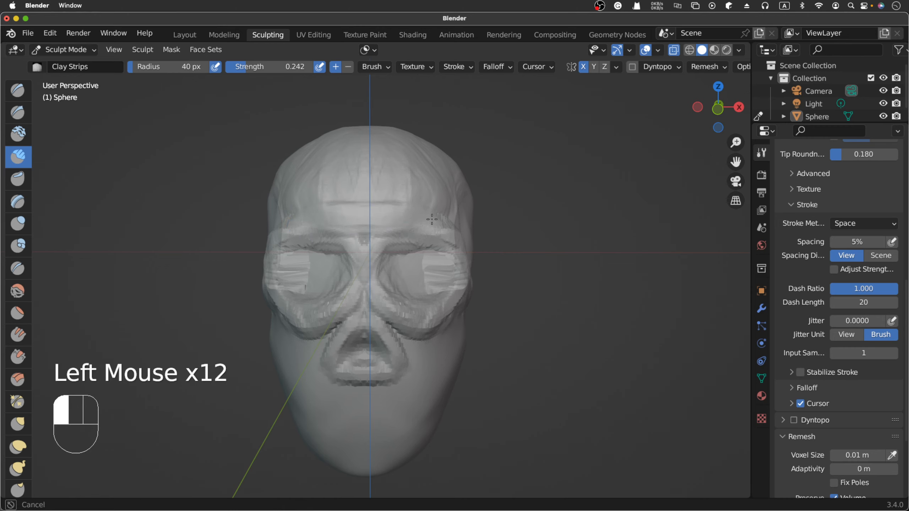
left_click(422, 218)
left_click(422, 227)
left_click(385, 214)
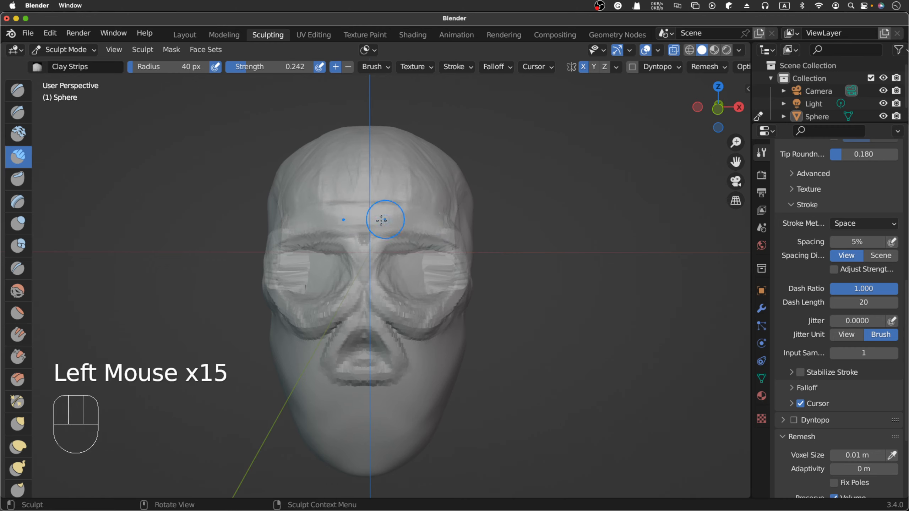
- Fill in the upper forehead and its sides with further Clay Strips strokes
left_click(396, 176)
left_click(388, 168)
left_click(367, 166)
left_click(365, 162)
left_click(329, 186)
left_click(293, 211)
left_click(349, 138)
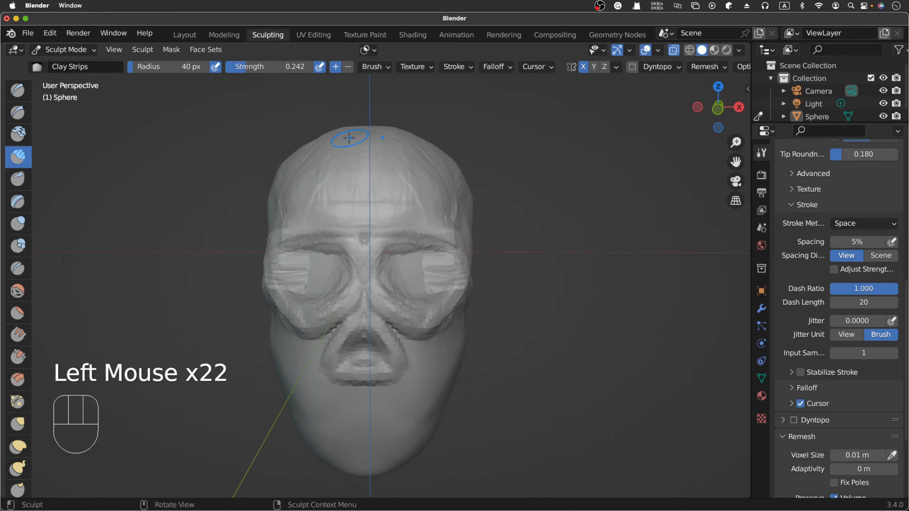
- Smooth the forehead and its transition into the crown and temple with the Smooth brush, enlarging its radius to 64 px
scroll(349, 138, "right", 10)
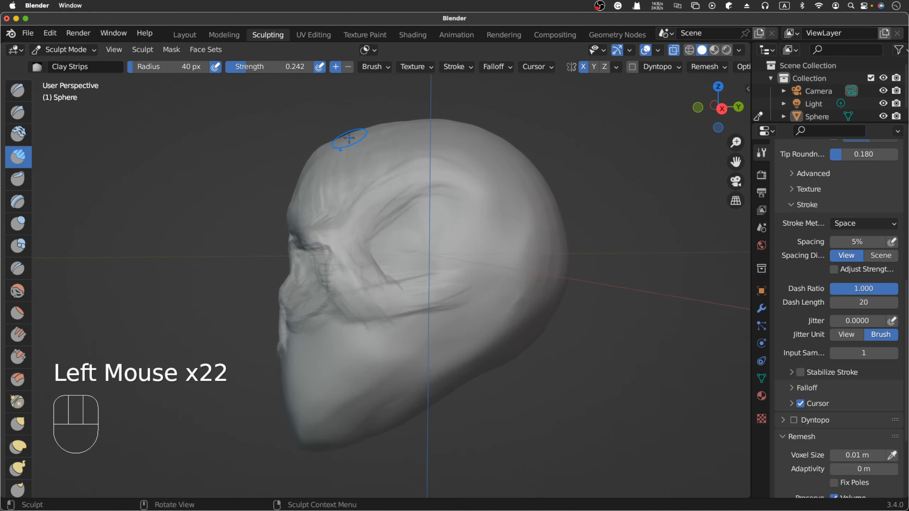
scroll(349, 138, "left", 7)
key("shift+s")
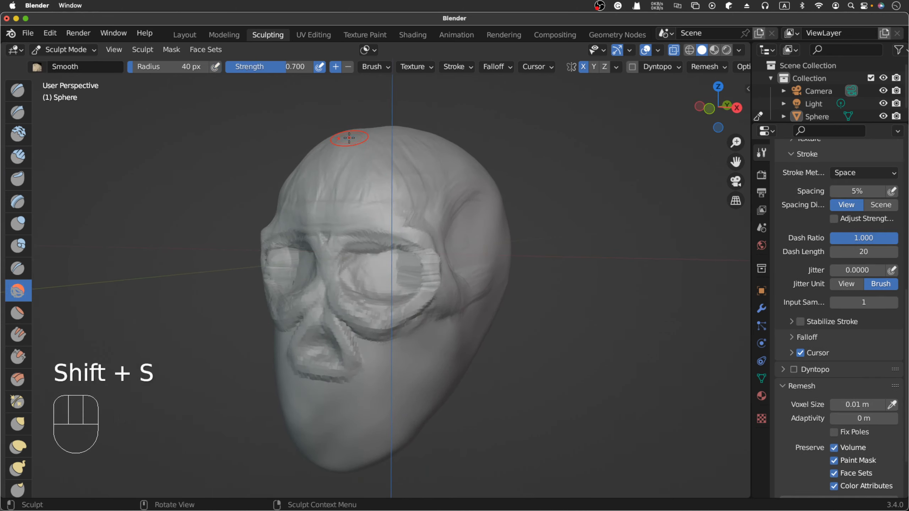
mouse_move(349, 138)
left_mouse_down()
mouse_move(380, 189)
mouse_move(366, 195)
left_mouse_up()
key("f")
left_click(381, 174)
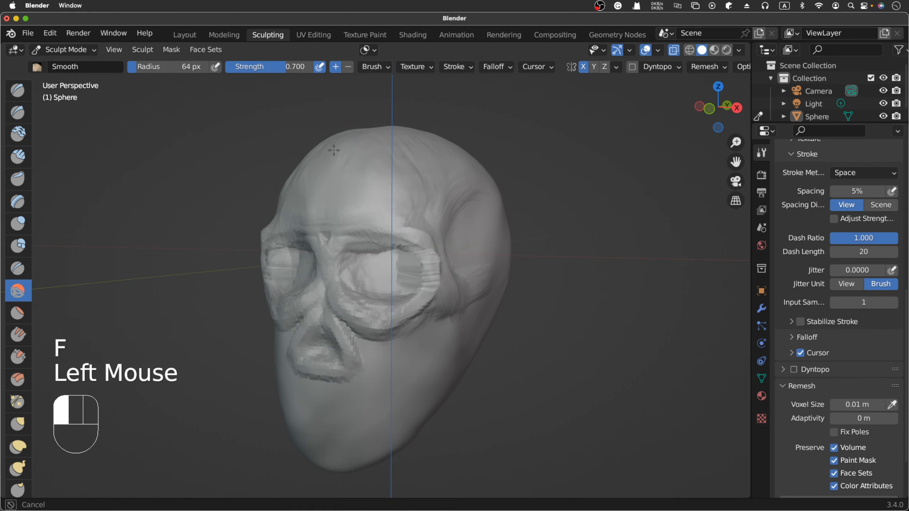
mouse_move(310, 164)
left_mouse_down()
mouse_move(400, 179)
mouse_move(400, 125)
left_mouse_up()
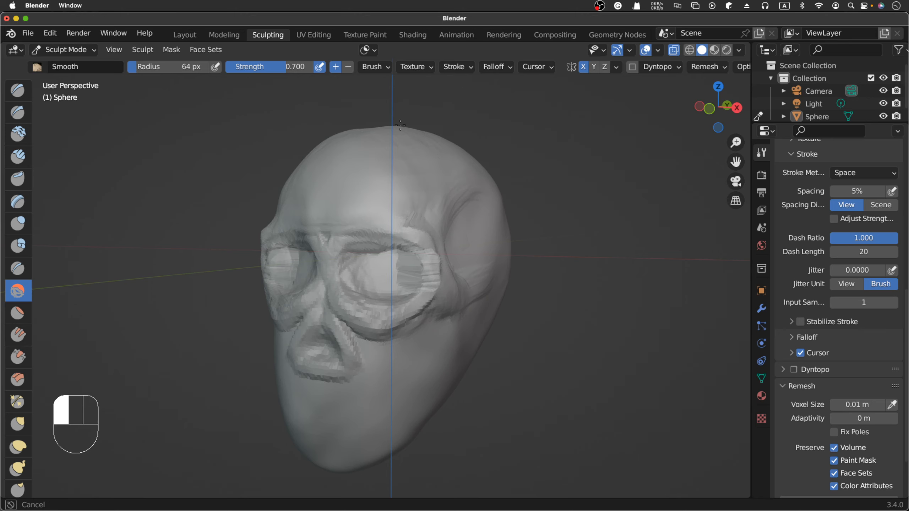
left_click_drag(434, 194, 461, 172)
scroll(549, 128, "left", 10)
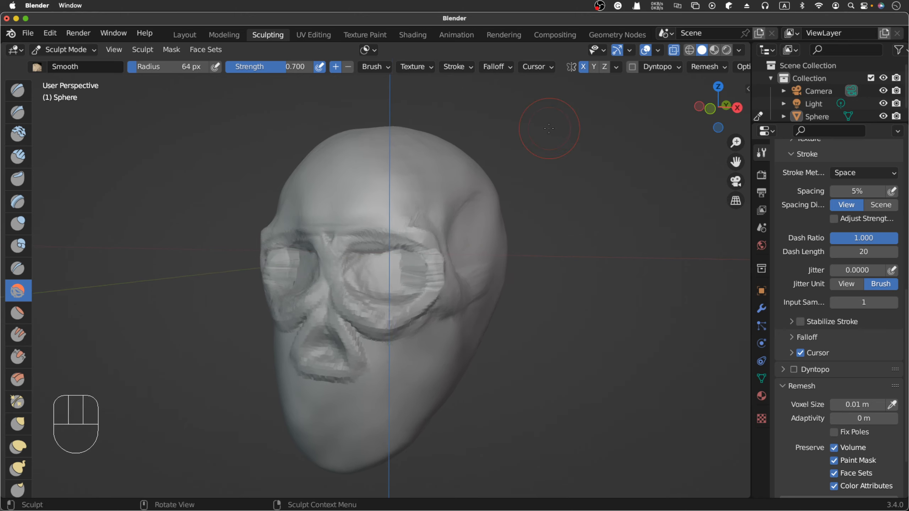
scroll(549, 128, "right", 5)
scroll(549, 128, "right", 1)
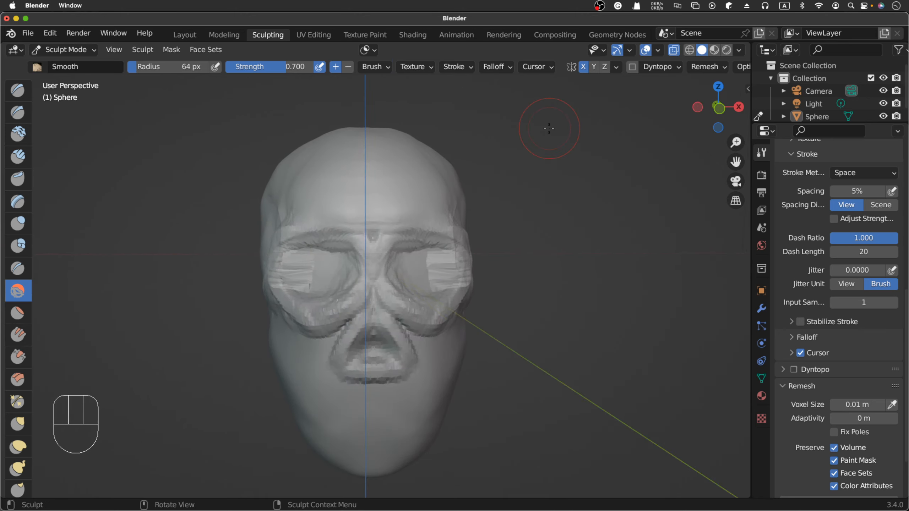
- Examine the smoothed skull from the front and from both sides
scroll(549, 128, "right", 2)
scroll(549, 128, "right", 5)
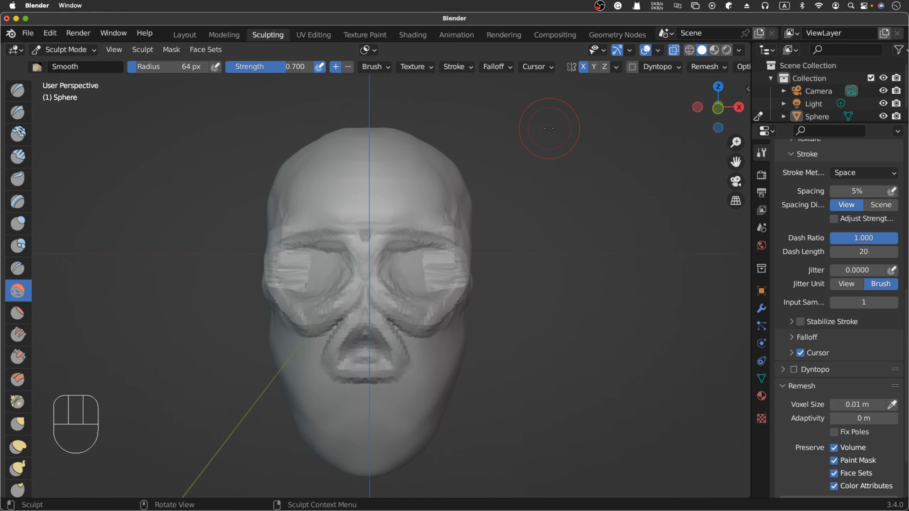
scroll(549, 128, "up", 5)
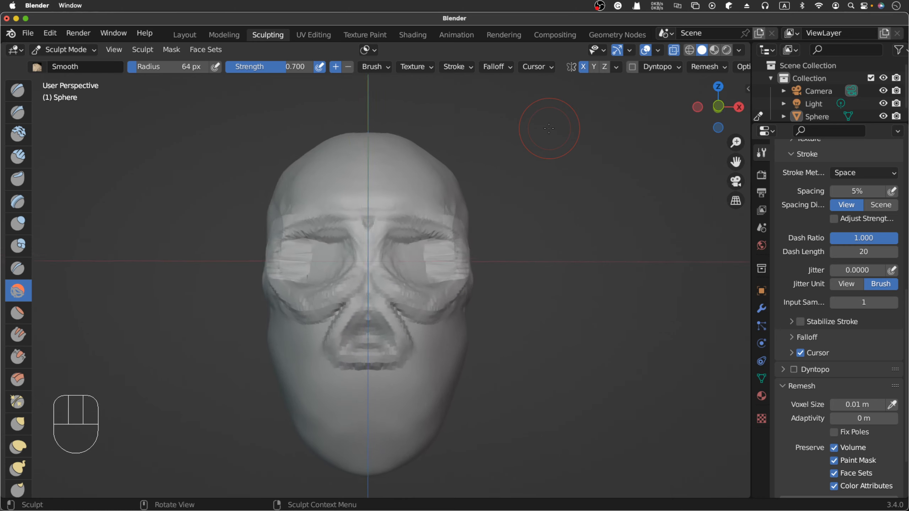
scroll(548, 128, "left", 10)
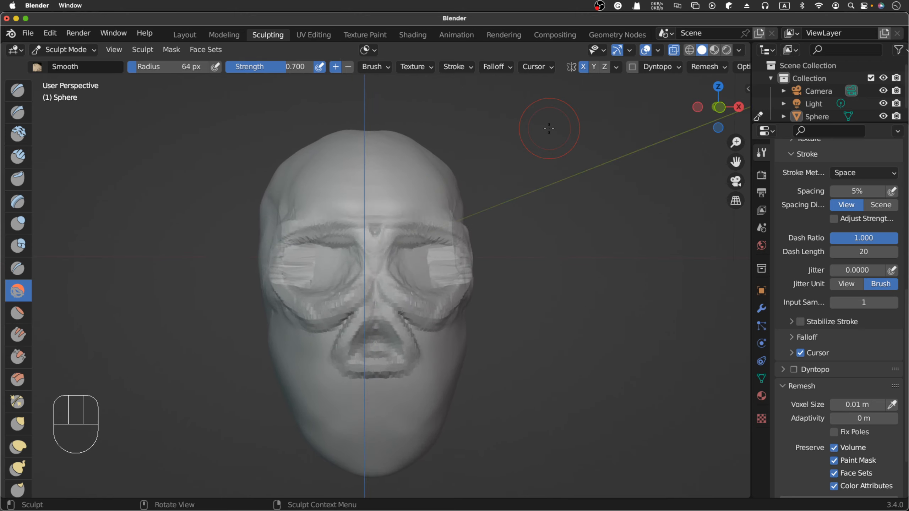
scroll(548, 128, "up", 4)
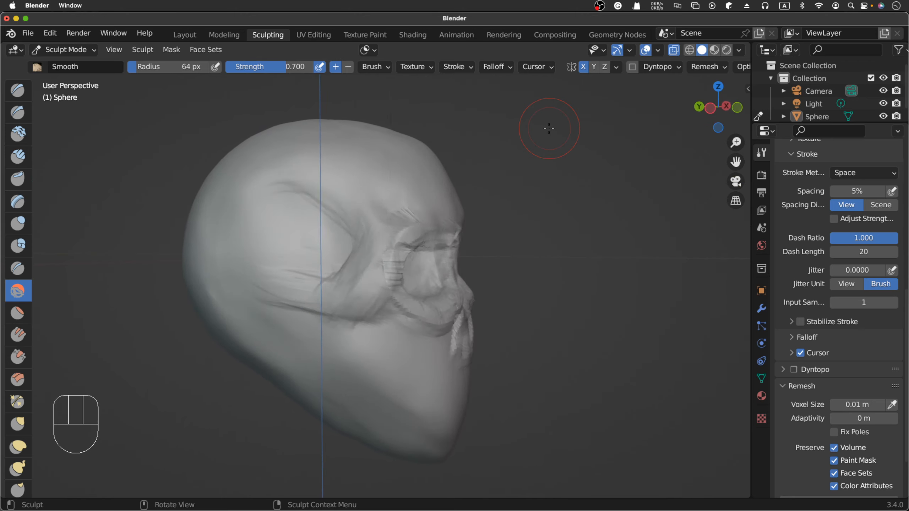
scroll(549, 128, "left", 2)
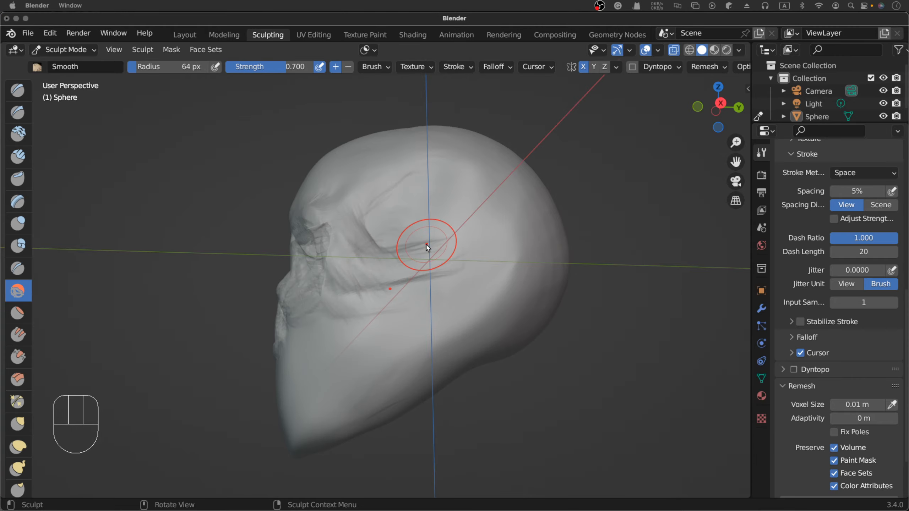
scroll(442, 243, "left", 10)
scroll(428, 247, "left", 10)
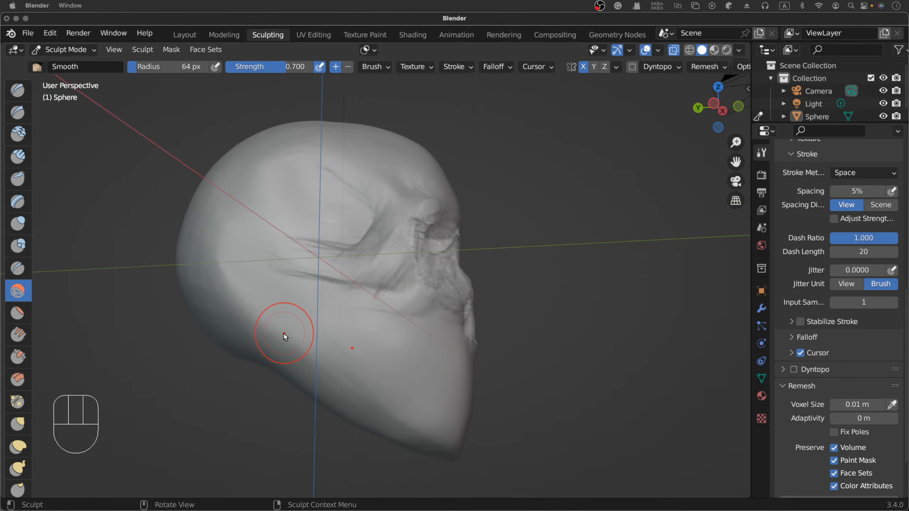
- Switch to Chrome and compare the angled, frontal and labelled anatomy skull images to study the cheekbone and jaw
key("ctrl+Up")
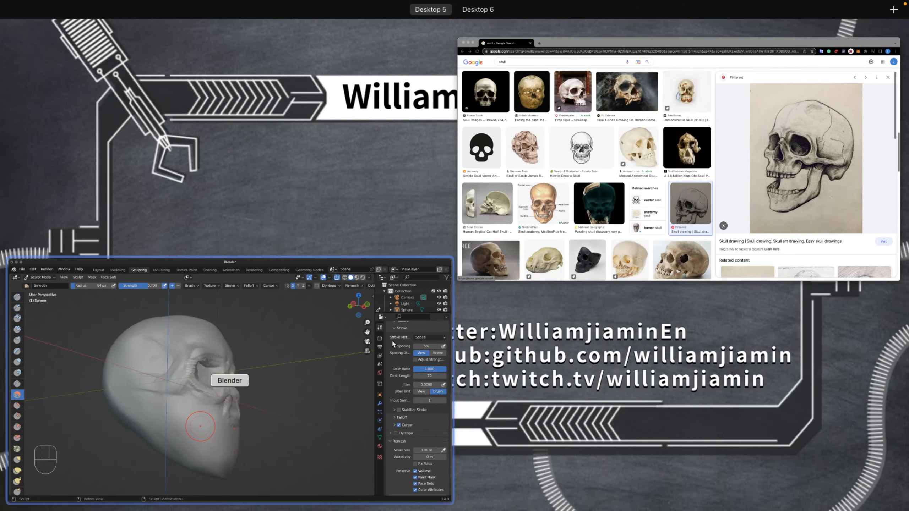
left_click(660, 158)
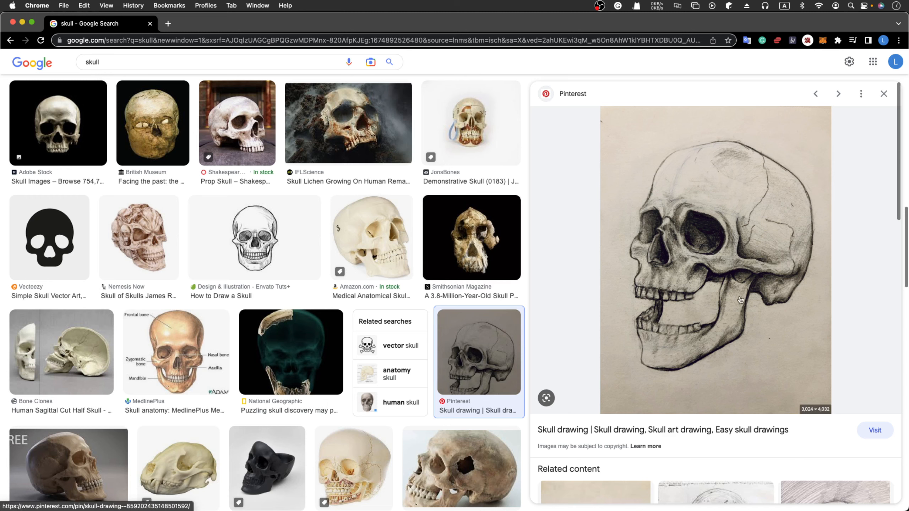
scroll(322, 287, "up", 10)
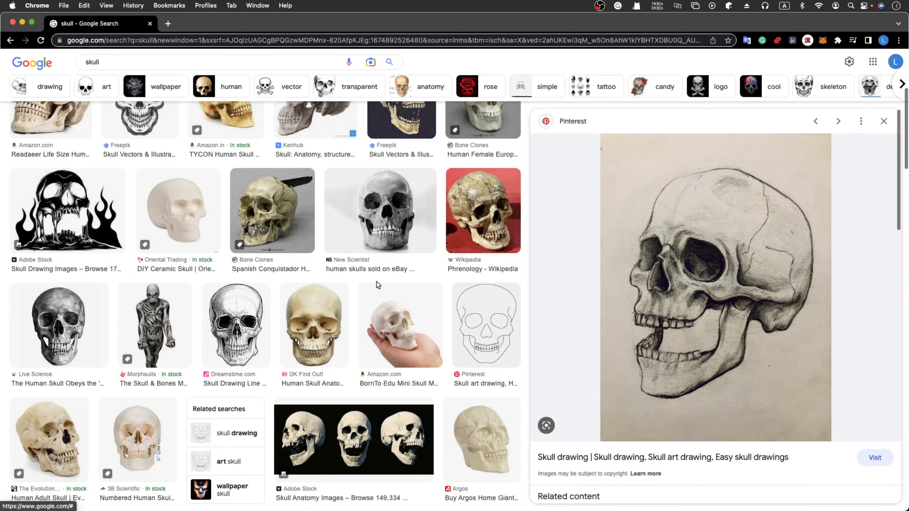
scroll(269, 324, "up", 2)
scroll(269, 324, "down", 6)
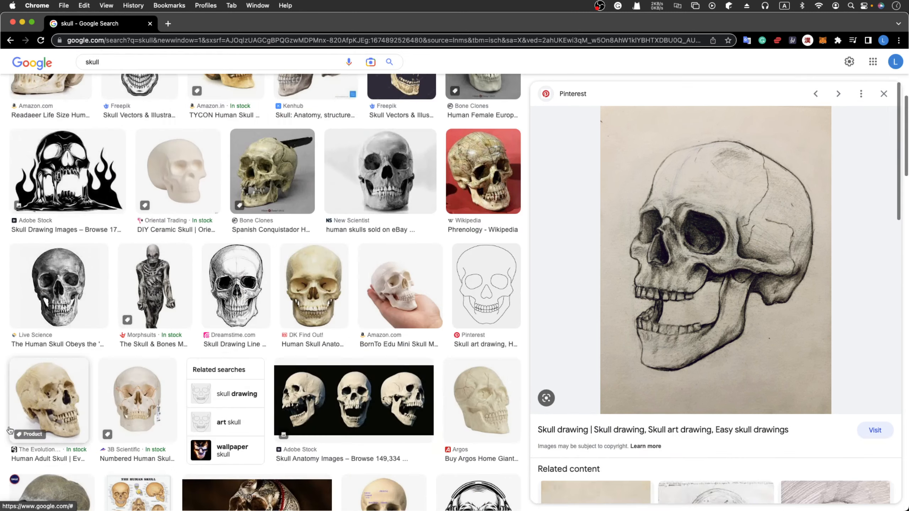
left_click(49, 399)
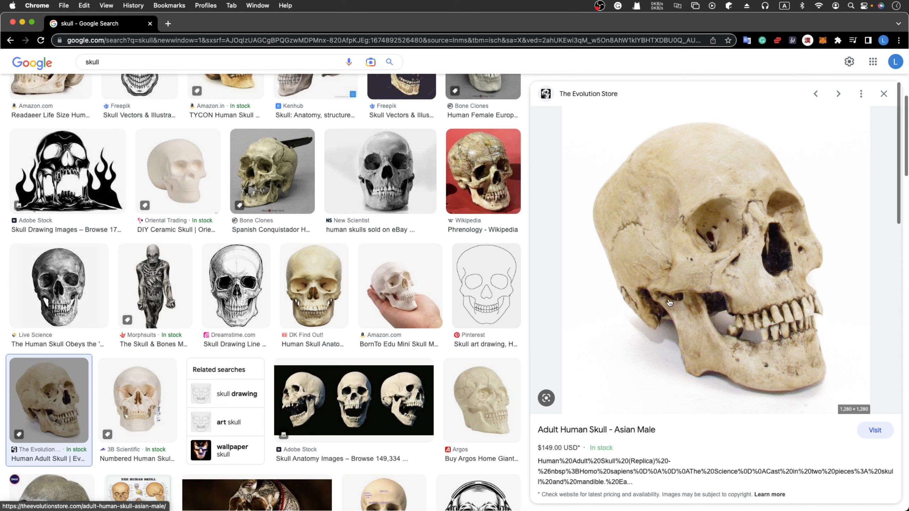
left_click(380, 171)
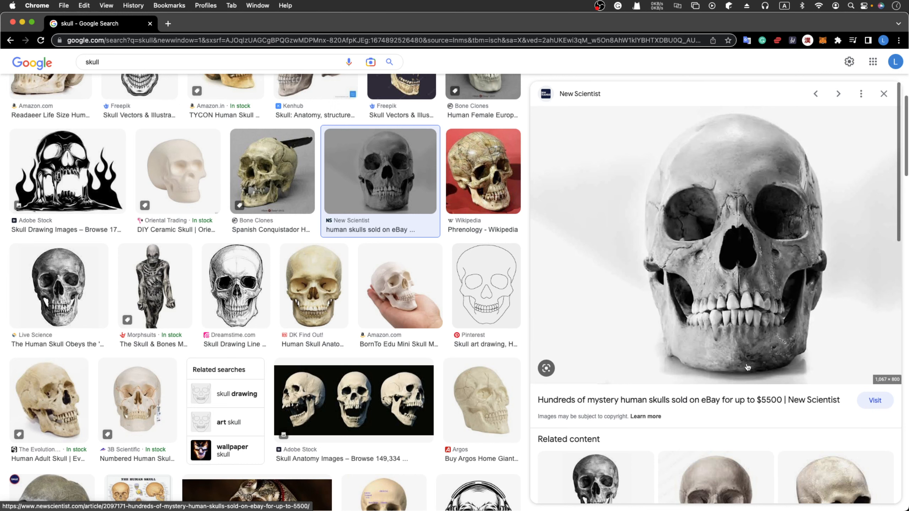
scroll(472, 225, "up", 7)
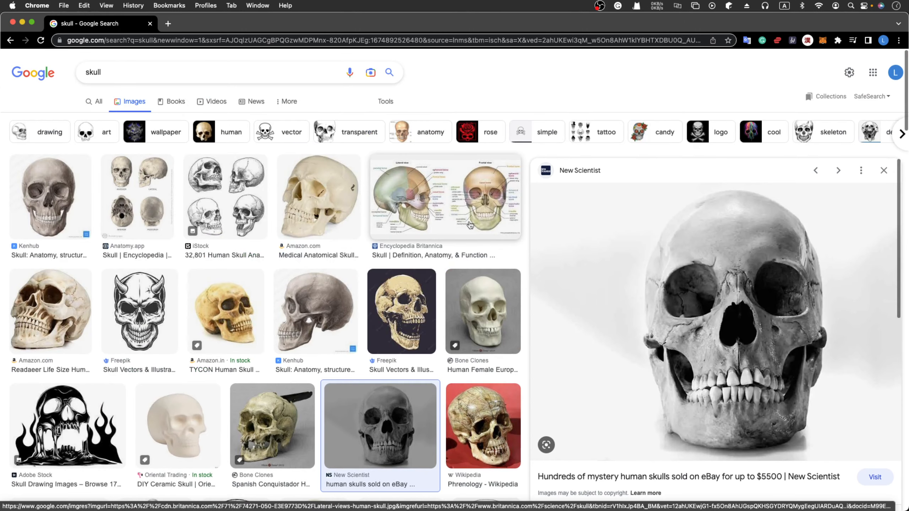
left_click(472, 226)
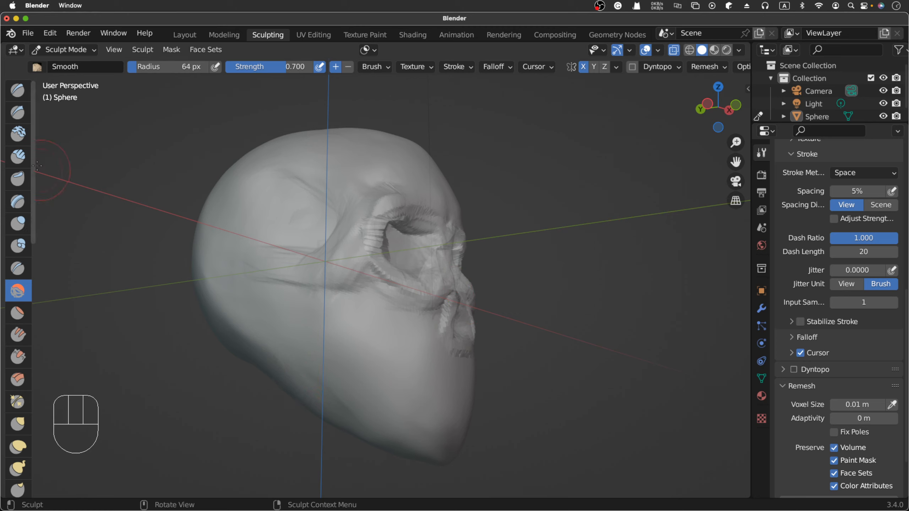
- Outline the rear and lower edge of the jaw from the cheekbone to the chin with Clay Strips at a 42 px radius
left_click(17, 157)
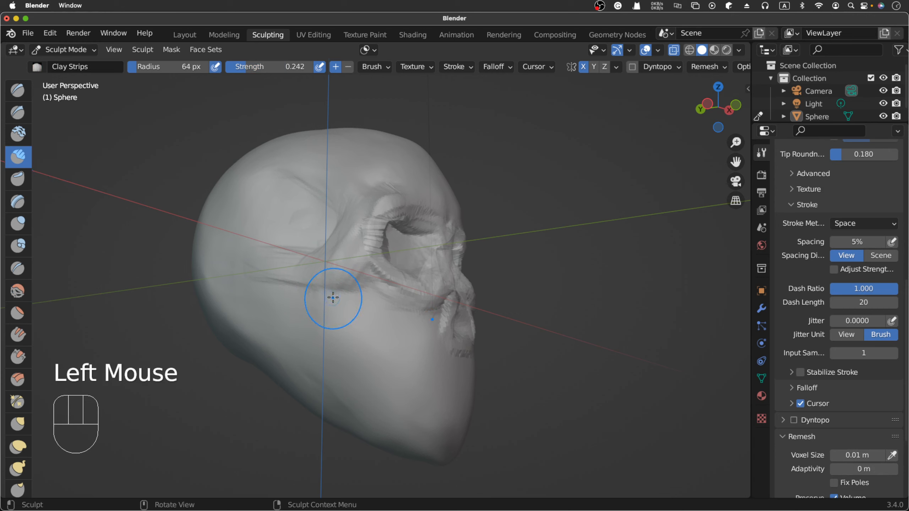
key("f")
left_click(316, 285)
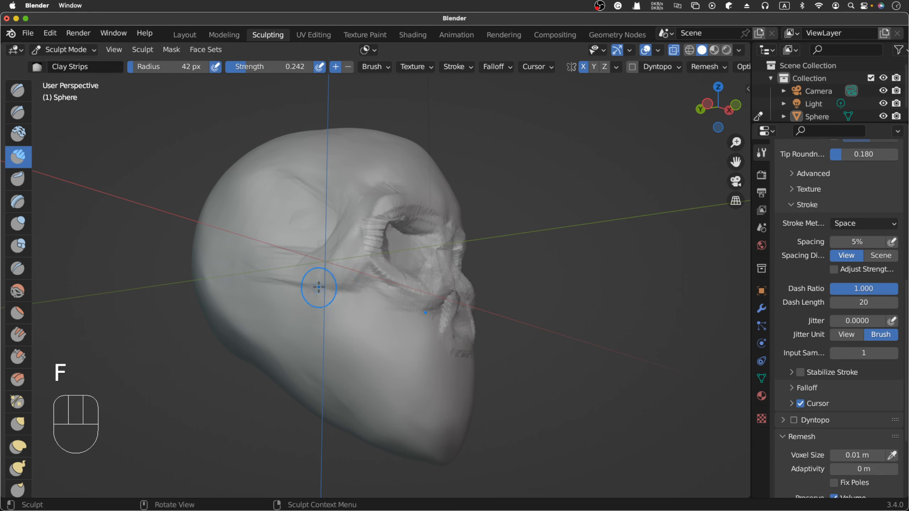
left_click_drag(319, 287, 325, 362)
left_click_drag(320, 294, 335, 390)
mouse_move(319, 292)
left_mouse_down()
mouse_move(333, 379)
mouse_move(355, 418)
left_mouse_up()
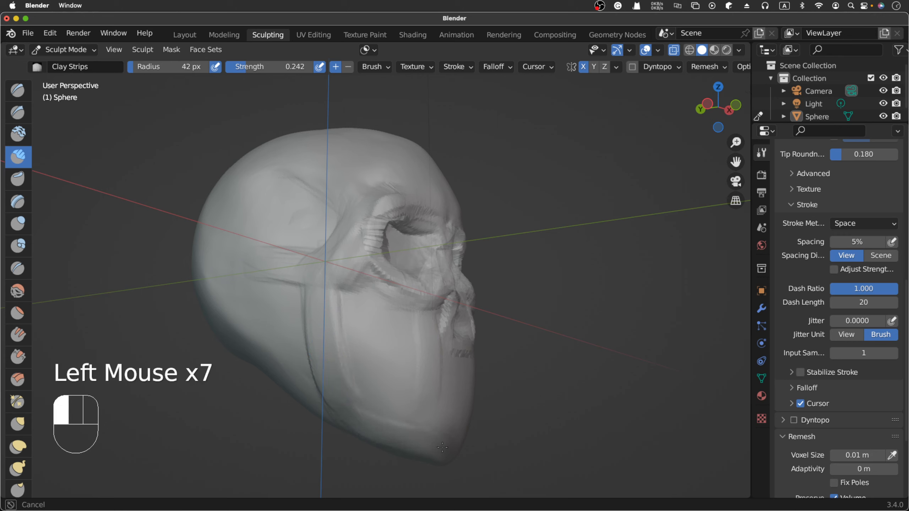
left_click_drag(442, 447, 441, 448)
left_click_drag(439, 449, 434, 450)
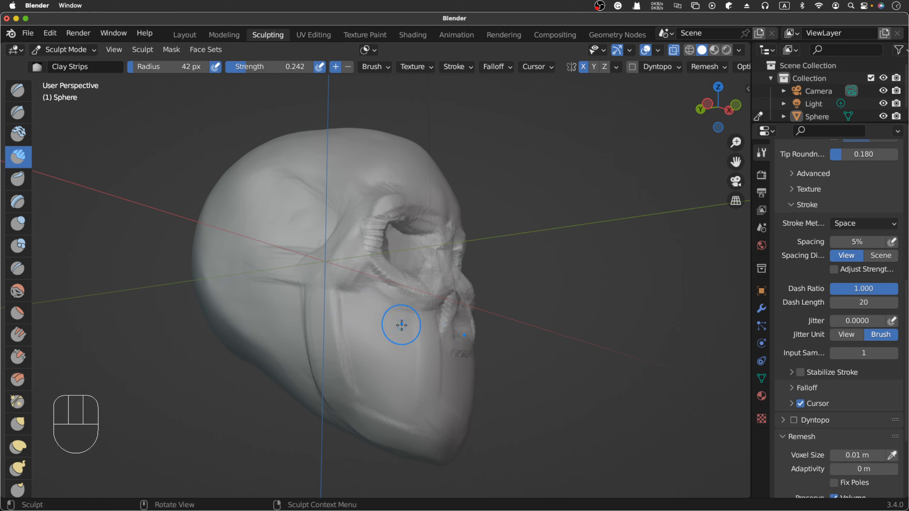
- Build up the upper jaw below the eye socket with downward Clay Strips strokes, reducing the brush radius to 35 px
left_click_drag(398, 323, 408, 363)
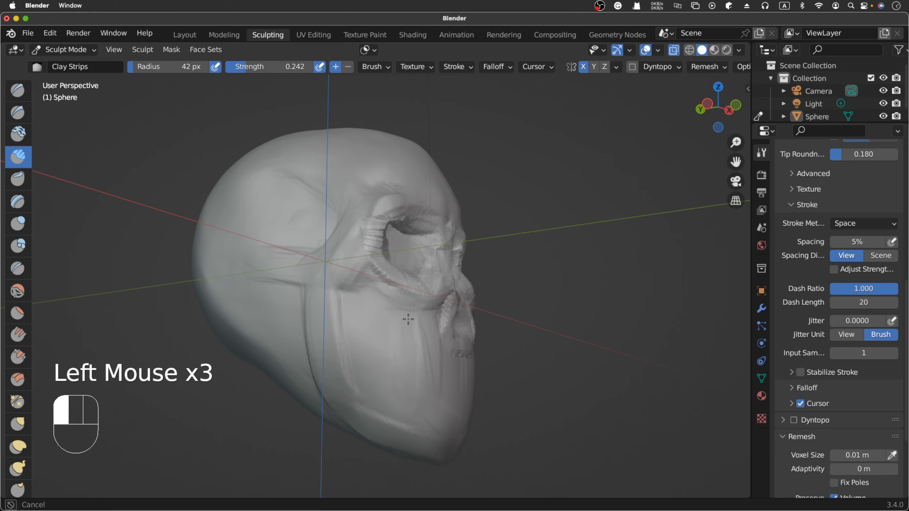
left_click(400, 331)
left_click_drag(408, 320, 401, 349)
key("f")
left_click(391, 327)
left_click(394, 333)
left_click_drag(394, 314, 410, 340)
left_click_drag(410, 340, 423, 370)
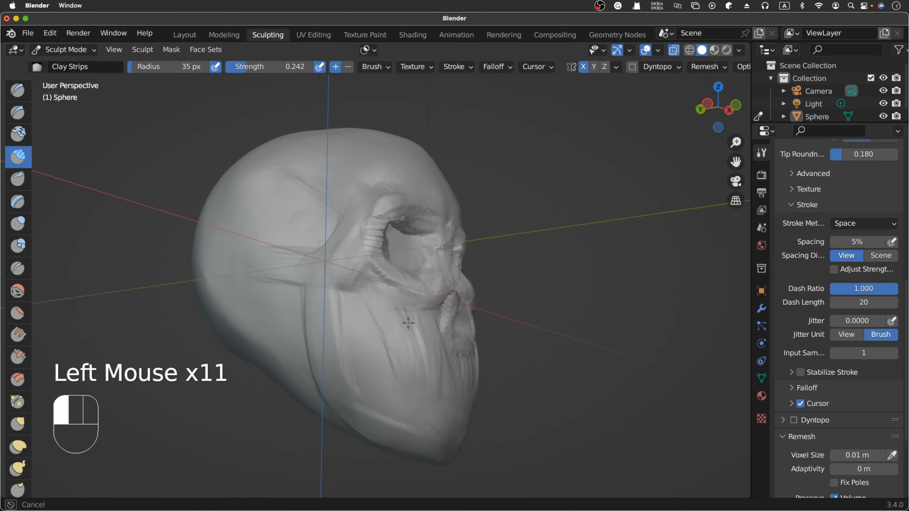
- Fill the side of the face between the cheekbone and lower jaw with further downward Clay Strips strokes
left_click_drag(420, 403, 421, 407)
left_click_drag(384, 335, 385, 365)
left_click_drag(357, 301, 360, 304)
left_click(363, 306)
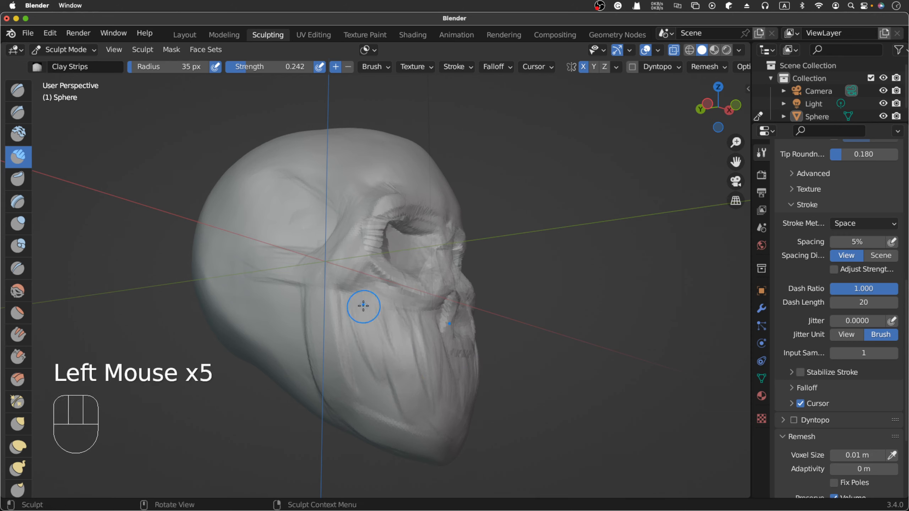
left_click_drag(370, 338, 380, 369)
mouse_move(367, 340)
left_mouse_down()
mouse_move(373, 359)
mouse_move(413, 392)
left_mouse_up()
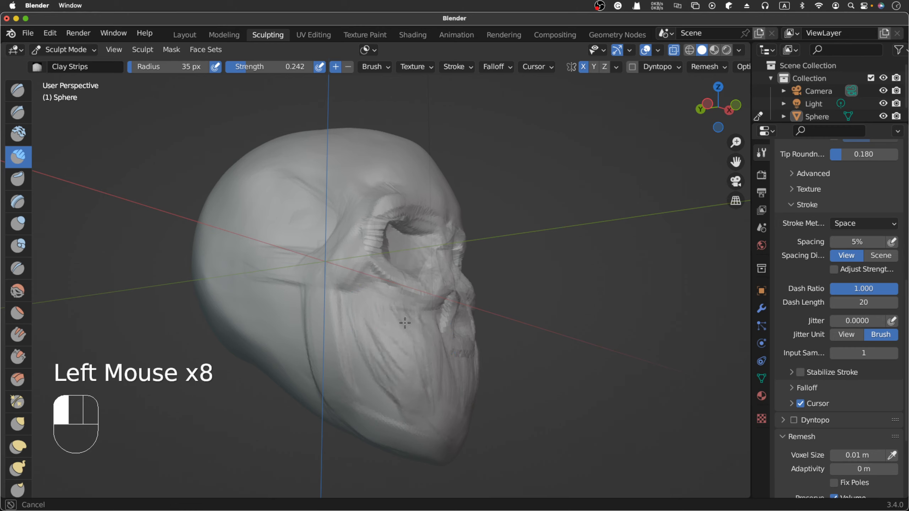
left_click_drag(381, 315, 375, 310)
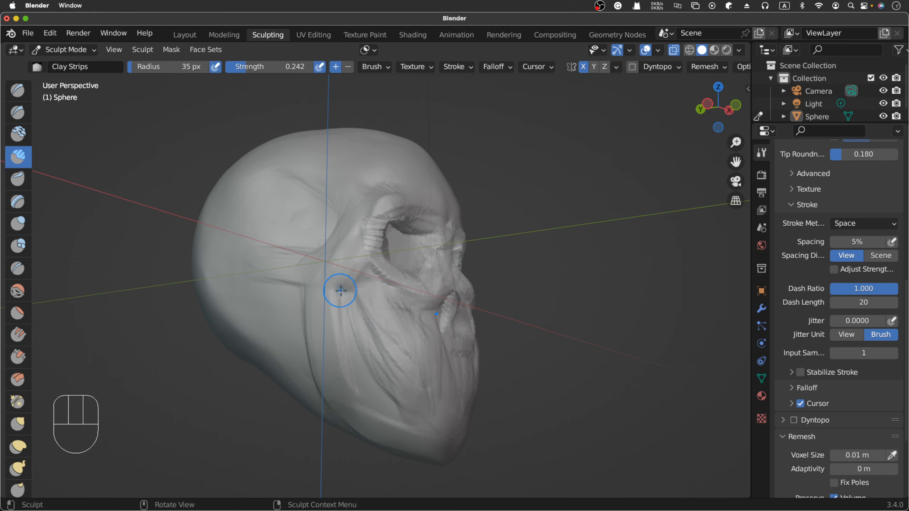
- Build up the cheekbone with Clay Strips strokes running from below the temple to beneath the eye socket
left_click_drag(303, 272, 311, 275)
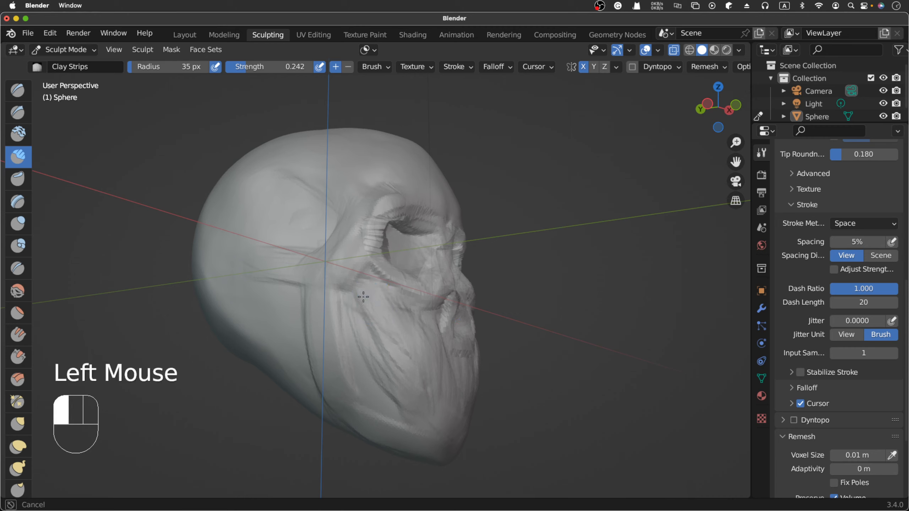
left_click_drag(363, 297, 380, 305)
left_click_drag(313, 275, 394, 308)
left_click_drag(329, 272, 387, 300)
left_click_drag(325, 278, 353, 276)
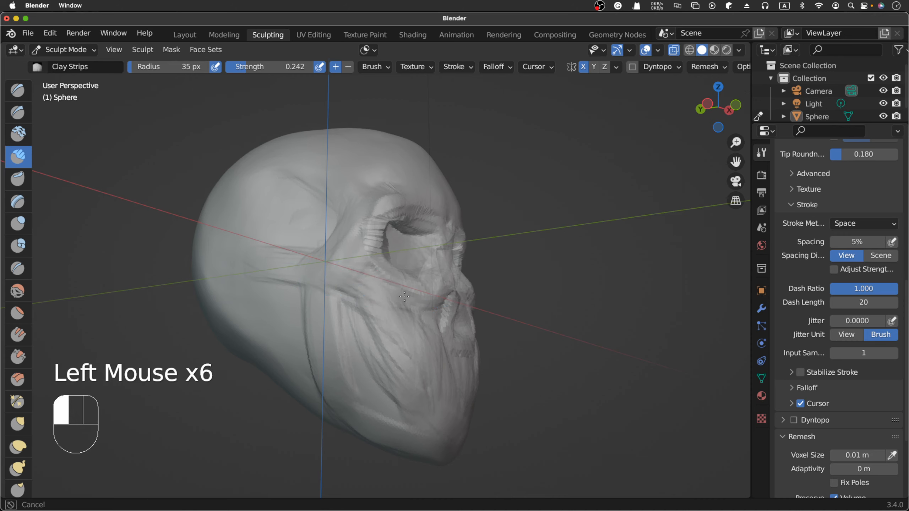
left_click_drag(404, 296, 407, 299)
mouse_move(353, 278)
left_mouse_down()
mouse_move(404, 299)
mouse_move(385, 296)
left_mouse_up()
left_click_drag(322, 275, 372, 292)
mouse_move(304, 266)
left_mouse_down()
mouse_move(330, 262)
mouse_move(354, 272)
left_mouse_up()
left_click_drag(262, 268, 368, 288)
mouse_move(344, 276)
left_mouse_down()
mouse_move(407, 300)
mouse_move(382, 298)
mouse_move(394, 297)
left_mouse_up()
left_click_drag(368, 289, 414, 296)
left_click_drag(390, 288, 417, 294)
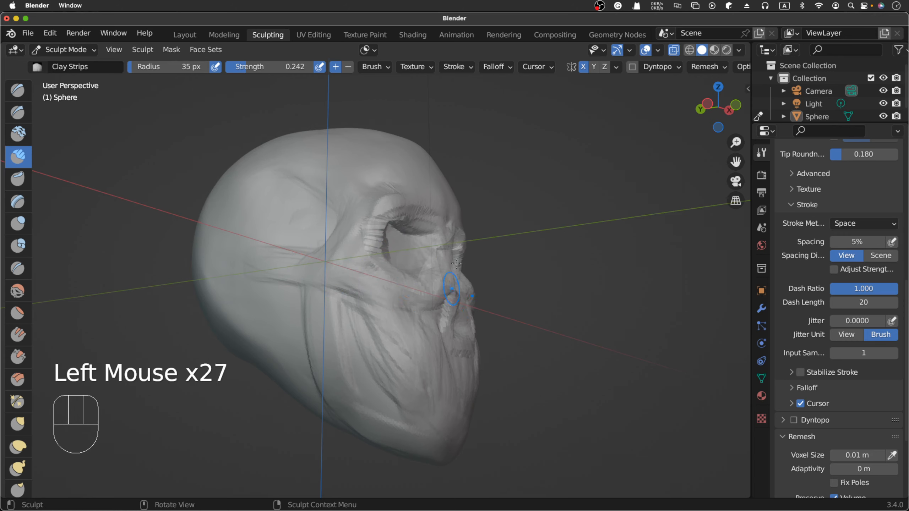
- Inspect the cheekbone and jaw from the front, the right side and several perspective angles
key("KP_1")
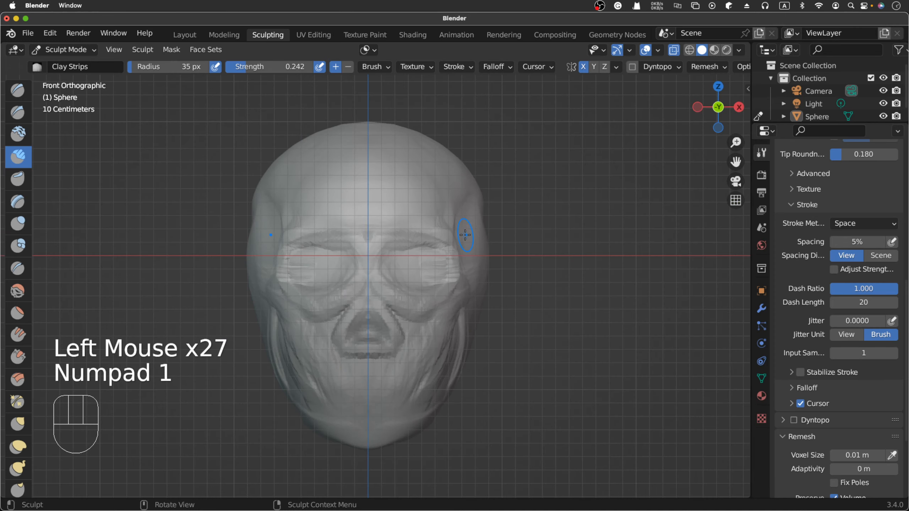
key("KP_3")
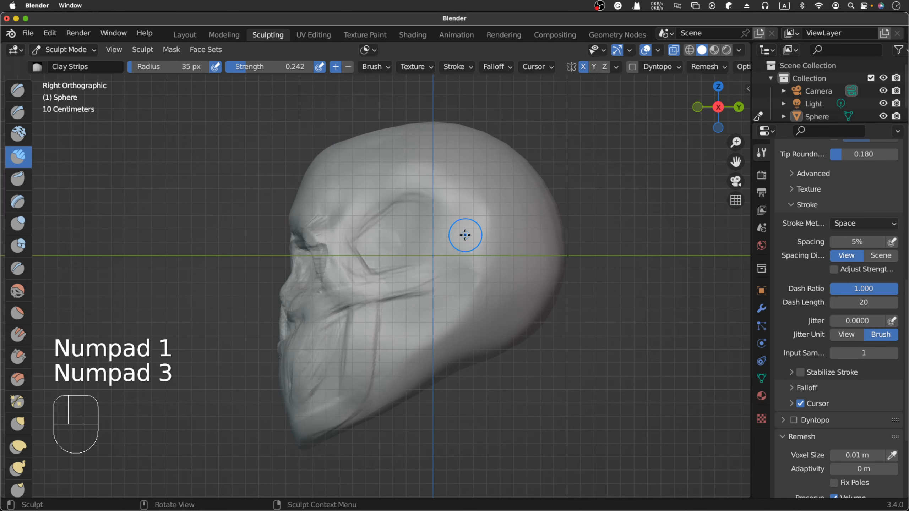
scroll(464, 235, "left", 10)
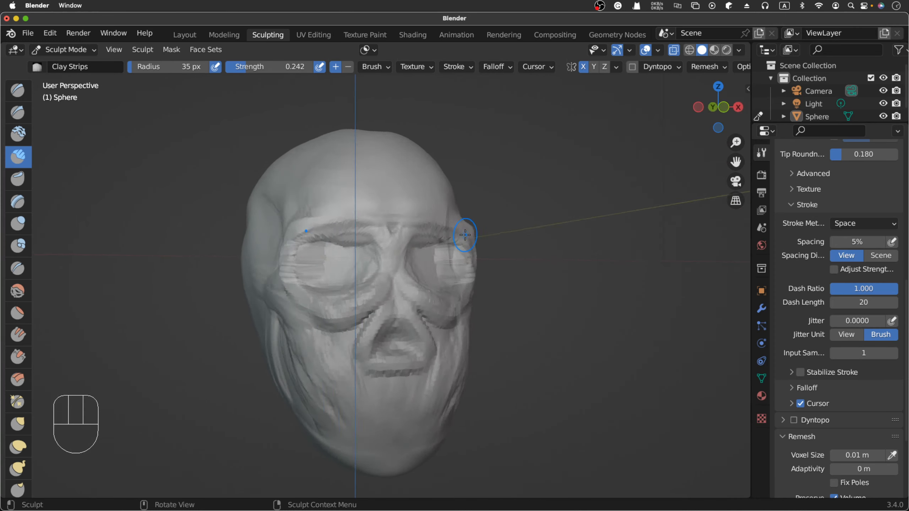
scroll(465, 235, "left", 10)
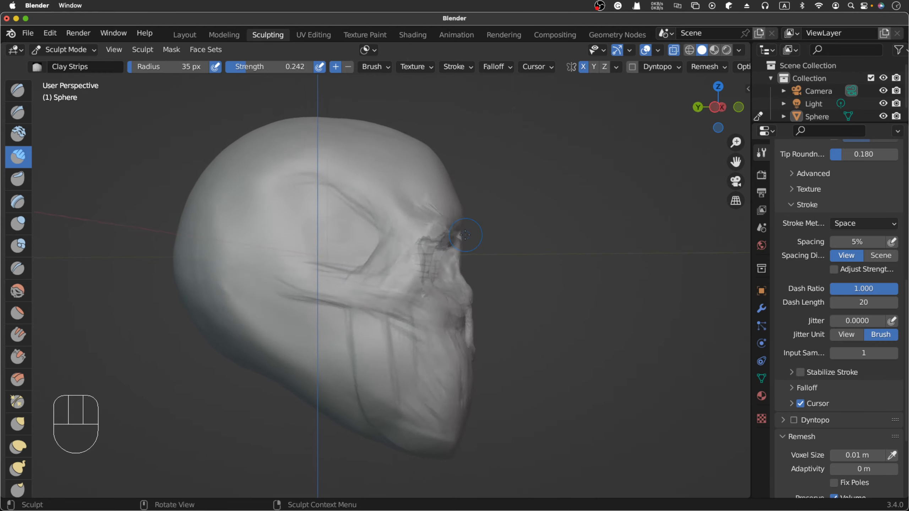
scroll(465, 235, "down", 5)
scroll(465, 235, "right", 5)
scroll(465, 235, "left", 3)
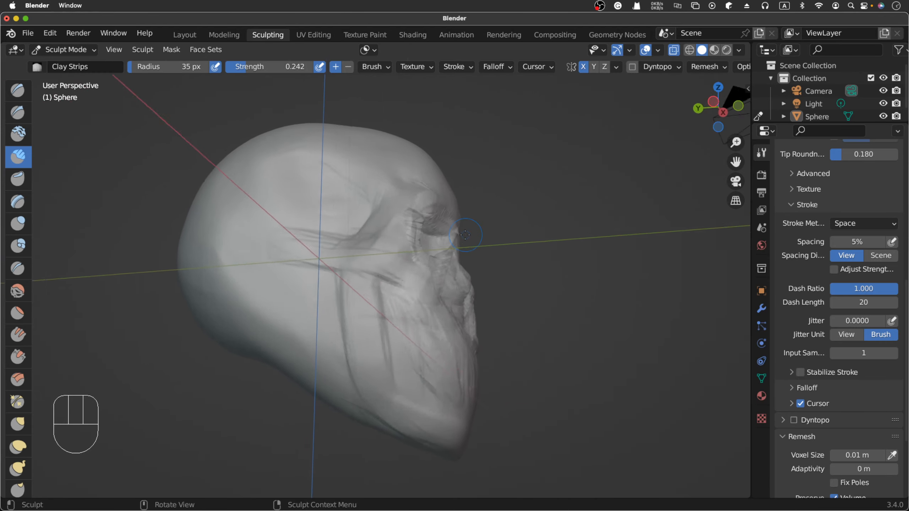
scroll(464, 235, "up", 5)
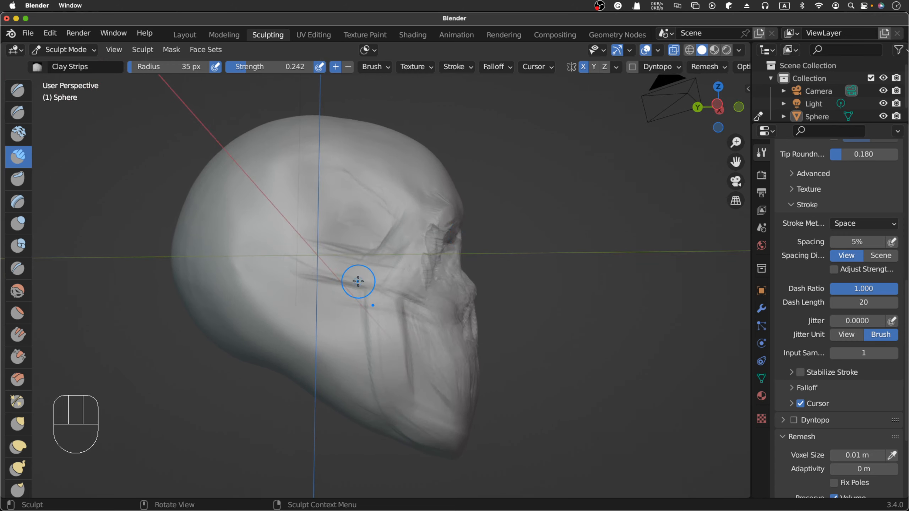
- Thicken the rear of the jaw below the cheekbone and the lower jaw toward the chin with Clay Strips strokes
left_click_drag(358, 282, 351, 299)
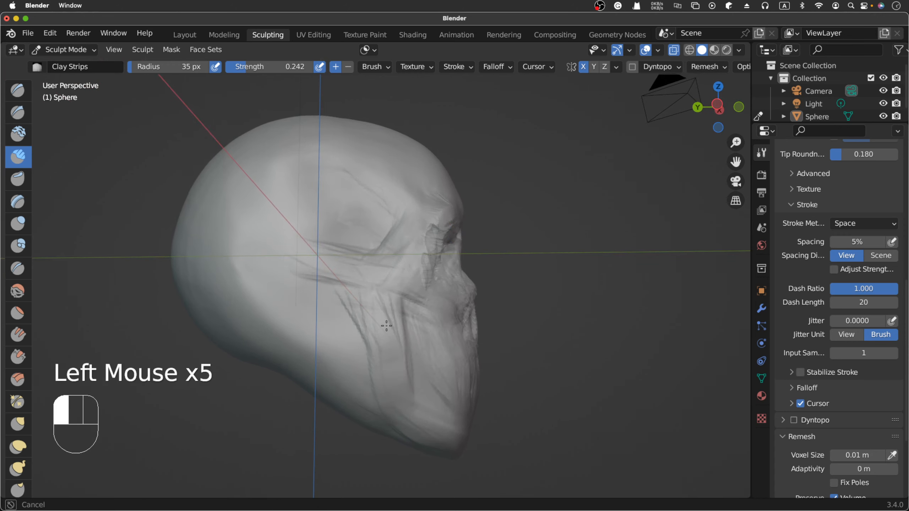
left_click_drag(386, 326, 383, 351)
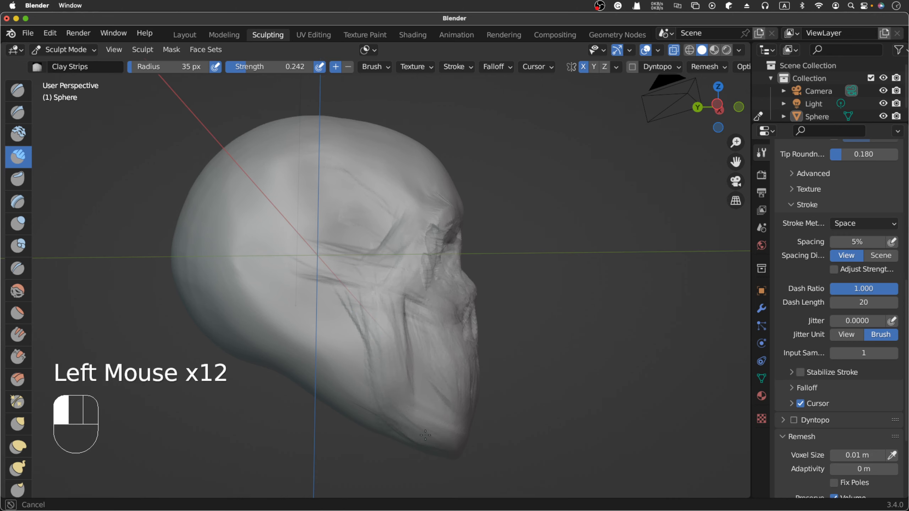
left_click_drag(425, 435, 451, 424)
left_click_drag(418, 385, 428, 401)
left_click_drag(411, 378, 422, 395)
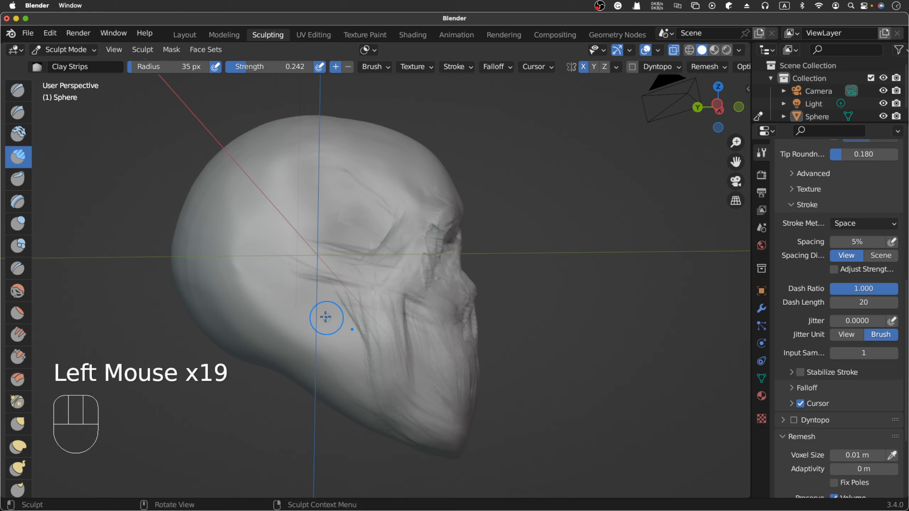
- Carve the side of the jaw below the rear of the cheekbone with inverted downward Clay Strips strokes
scroll(325, 308, "right", 10)
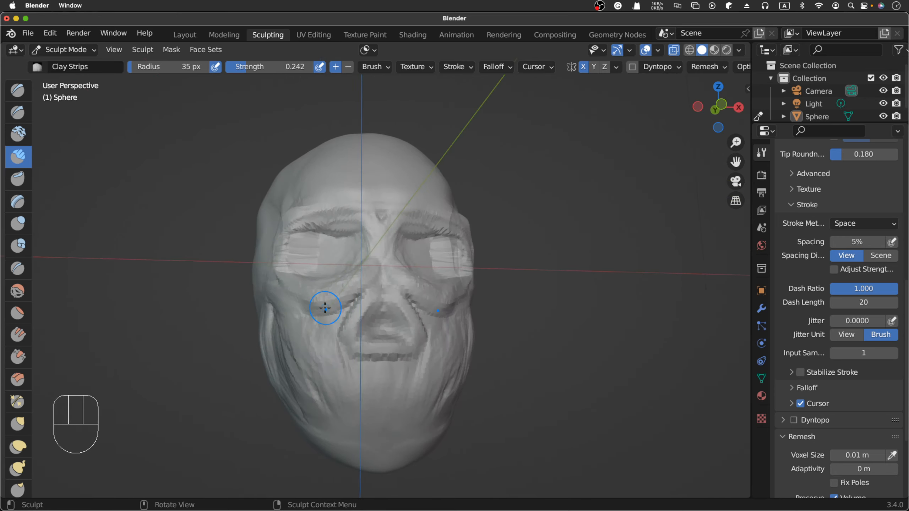
scroll(325, 307, "right", 6)
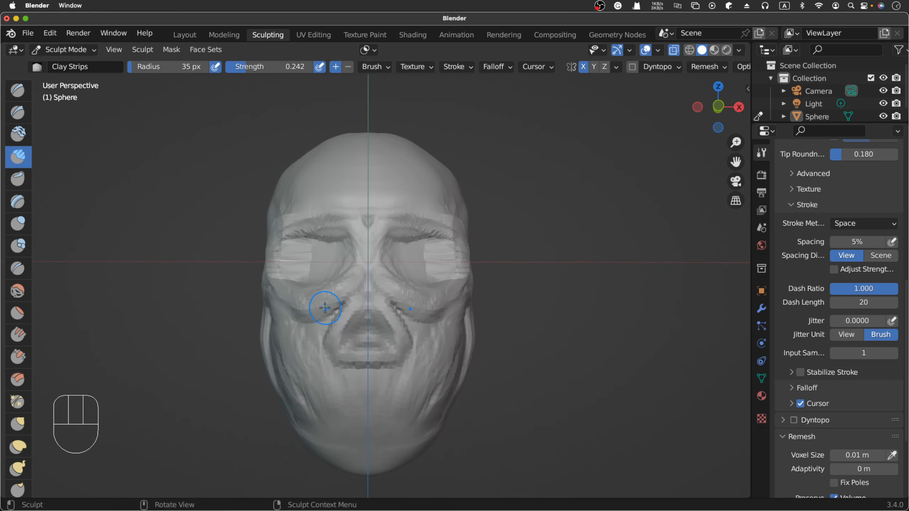
scroll(325, 308, "left", 10)
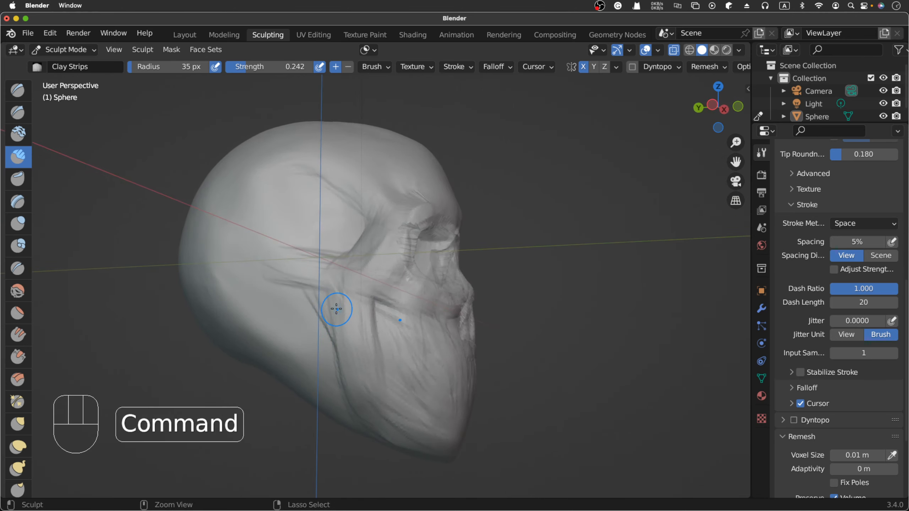
left_click_drag(339, 305, 369, 376, "super")
left_click_drag(351, 308, 374, 376, "super")
left_click_drag(353, 309, 368, 362, "super")
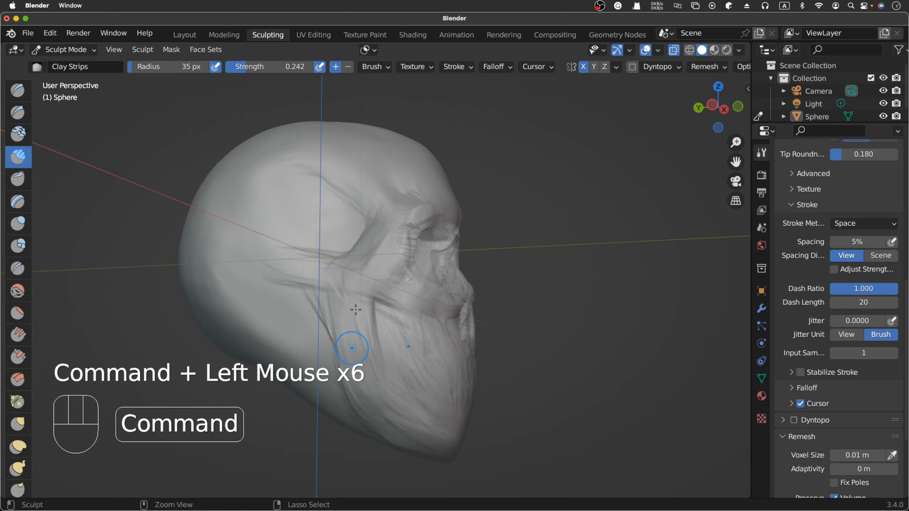
- Examine the jaw and cheekbone width from the front, then the cheekbone profile from the right side
scroll(370, 410, "right", 8)
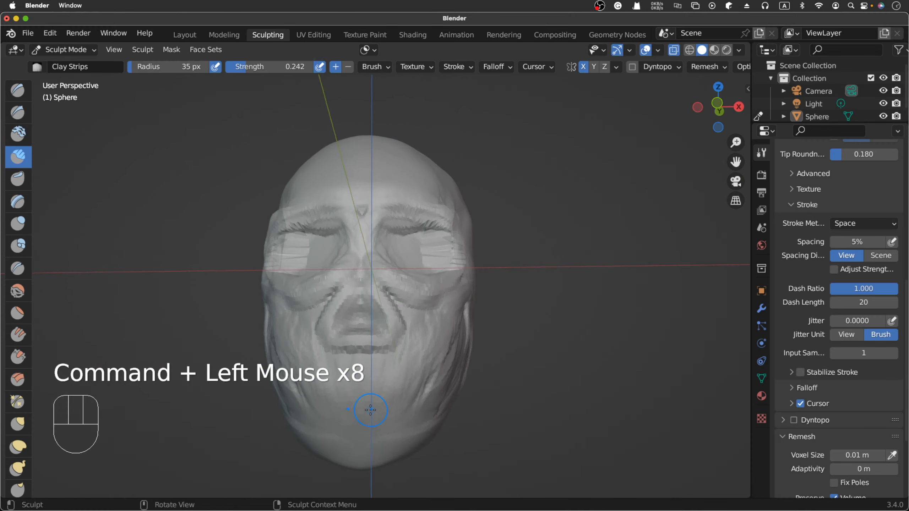
scroll(370, 410, "right", 1)
scroll(370, 410, "left", 2)
scroll(371, 410, "right", 2)
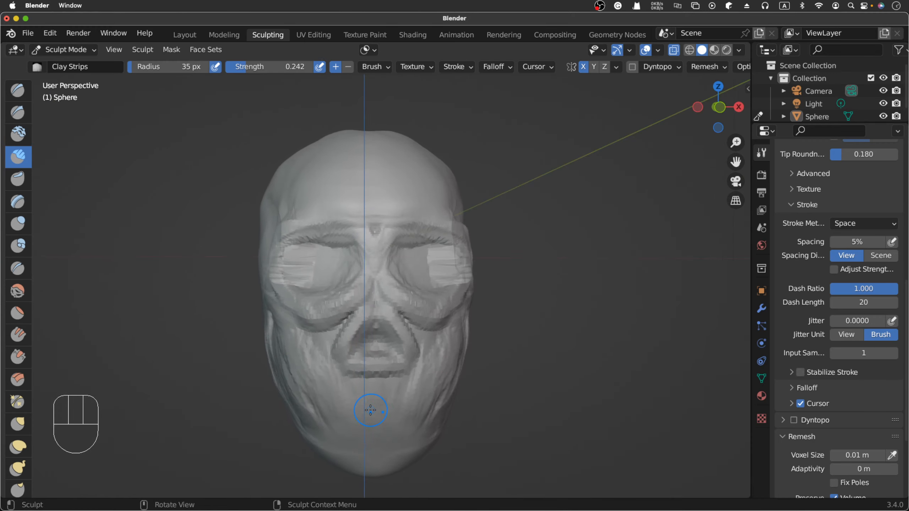
scroll(370, 410, "left", 6)
scroll(370, 410, "right", 5)
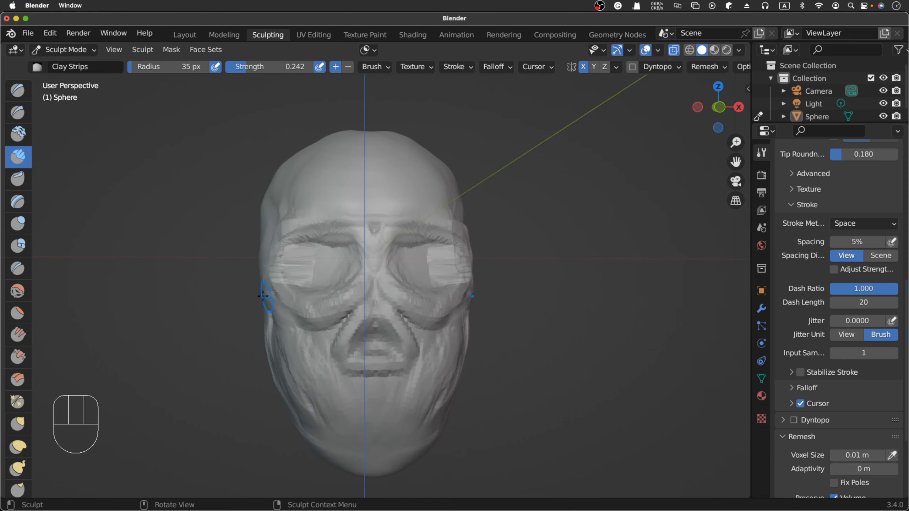
scroll(265, 297, "left", 1)
scroll(282, 292, "left", 8)
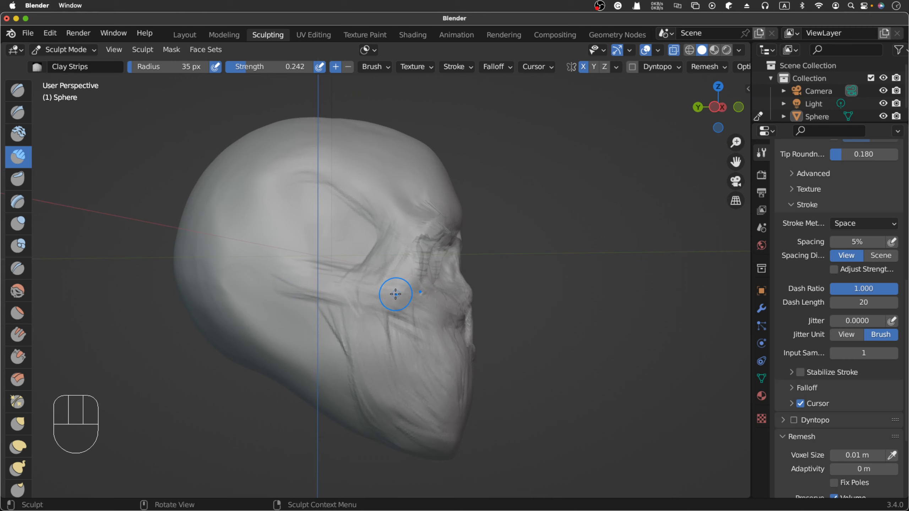
- Set the Clay Strips strength to 0.318 and build up the front of the cheekbone below the eye socket
key("shift+f")
left_click(406, 269)
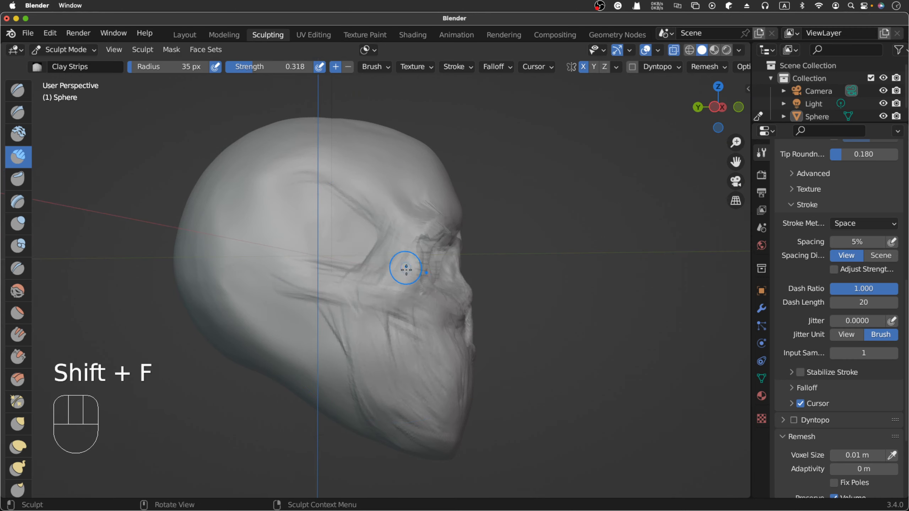
left_click(391, 289)
left_click(384, 299)
left_click(383, 300)
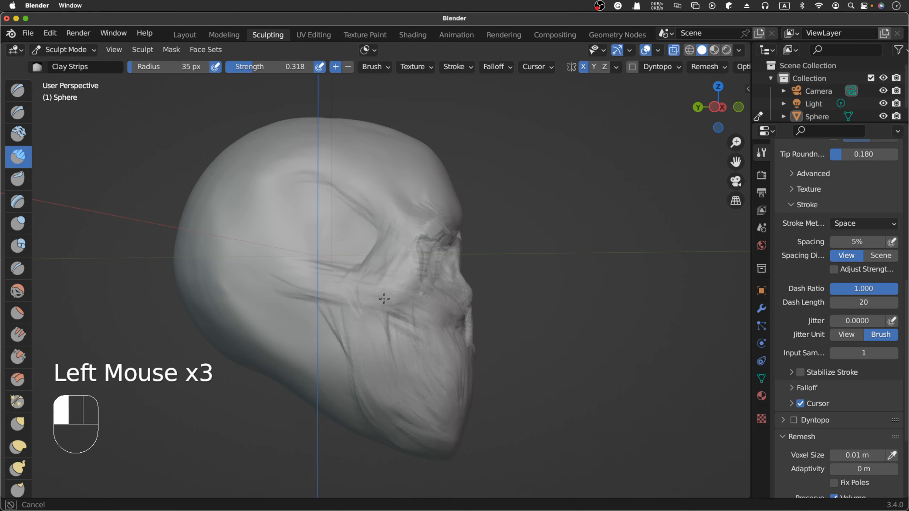
left_click(396, 289)
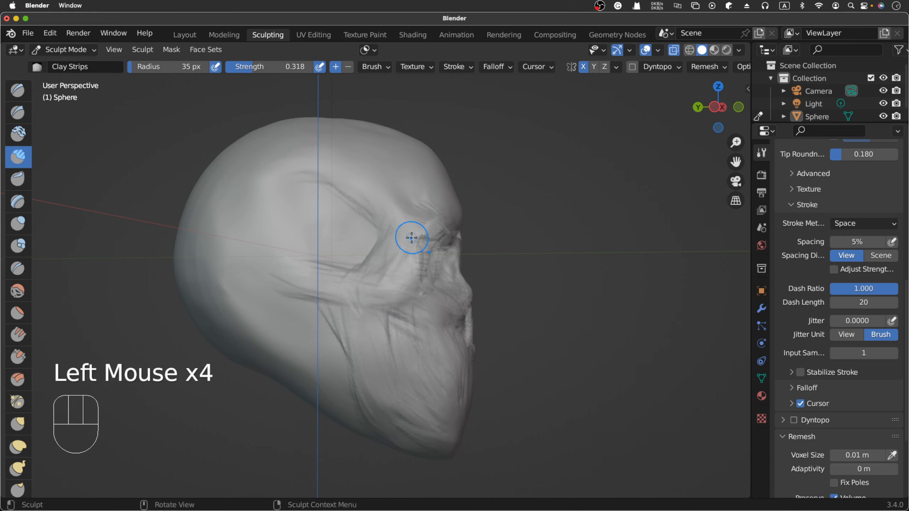
- Build up the outer rim of the eye socket with Clay Strips strokes running down into the cheekbone
left_click_drag(397, 227, 397, 255)
left_click_drag(398, 240, 395, 272)
left_click_drag(396, 278, 387, 295)
left_click_drag(393, 285, 386, 298)
mouse_move(393, 289)
left_mouse_down()
mouse_move(390, 296)
mouse_move(399, 265)
left_mouse_up()
left_click_drag(405, 253, 401, 267)
mouse_move(403, 242)
left_mouse_down()
mouse_move(313, 286)
mouse_move(385, 299)
left_mouse_up()
- Thicken the cheekbone arch below the temple with horizontal Clay Strips strokes
mouse_move(382, 289)
left_mouse_down()
mouse_move(296, 277)
mouse_move(343, 283)
left_mouse_up()
left_click_drag(305, 278, 372, 284)
left_click_drag(322, 279, 364, 284)
left_click_drag(324, 277, 369, 283)
left_click_drag(322, 281, 376, 284)
- Raise the ridge around the front and top of the temple hollow and add strokes beneath the cheekbone arch
mouse_move(339, 282)
left_mouse_down()
mouse_move(382, 282)
mouse_move(397, 265)
mouse_move(361, 192)
left_mouse_up()
left_click_drag(385, 229, 347, 180)
left_click_drag(336, 170, 309, 144)
mouse_move(320, 283)
left_mouse_down()
mouse_move(385, 270)
mouse_move(330, 285)
mouse_move(344, 321)
left_mouse_up()
mouse_move(334, 296)
left_mouse_down()
mouse_move(350, 320)
mouse_move(379, 332)
left_mouse_up()
- Check the face from the front and reinforce the cheekbone arch's upper edge under the temple with Clay Strips strokes
scroll(390, 321, "right", 10)
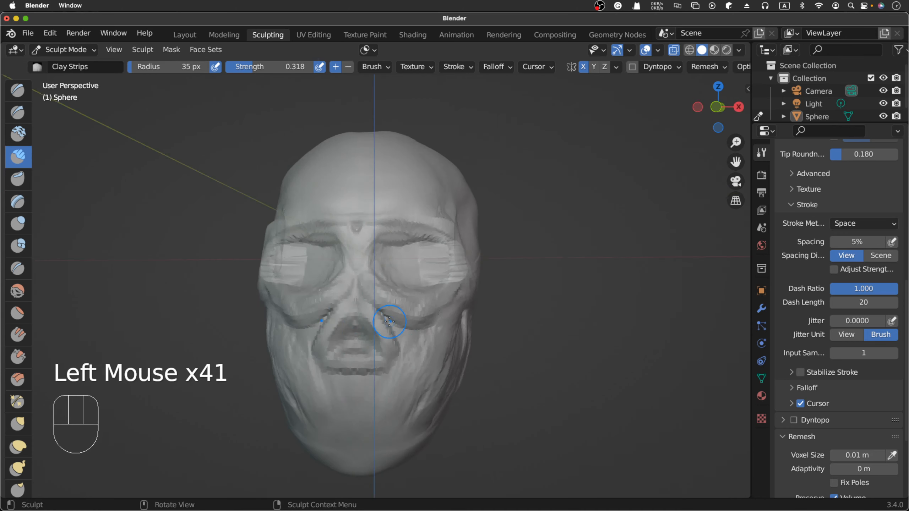
scroll(390, 322, "right", 2)
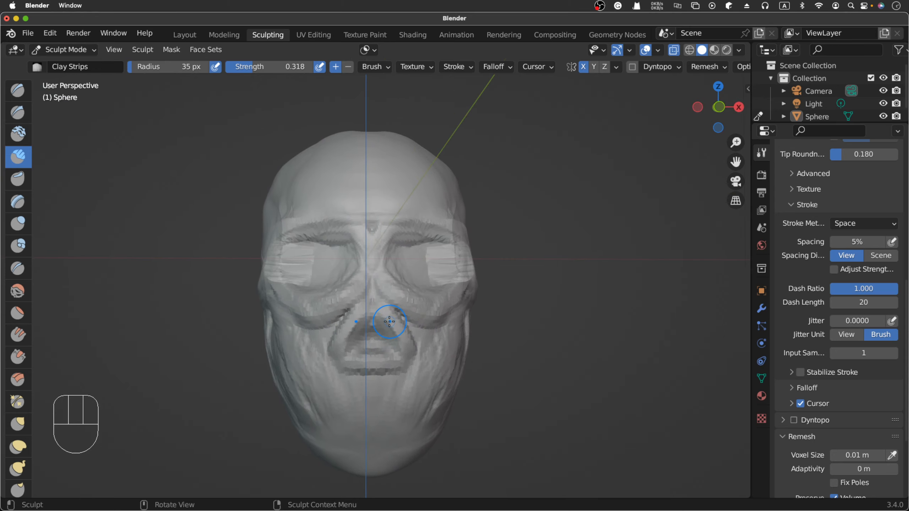
scroll(390, 321, "right", 2)
key("KP_1")
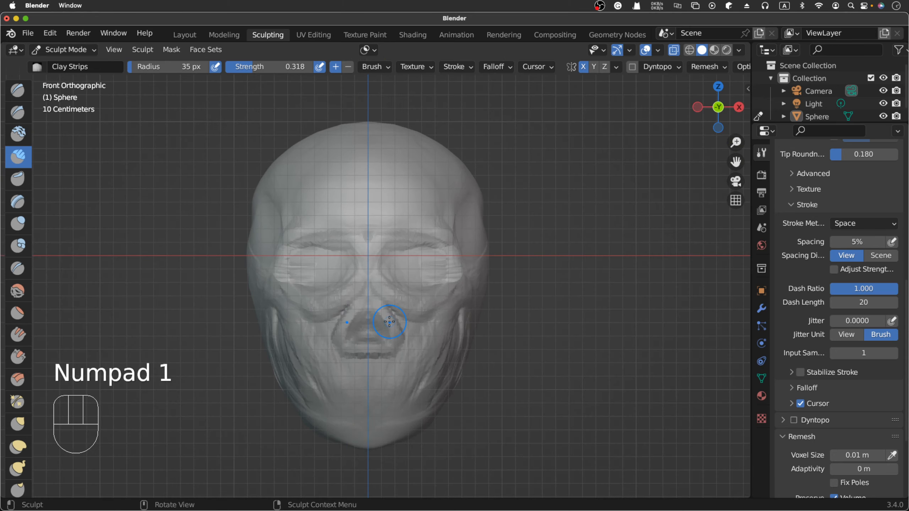
scroll(390, 322, "right", 10)
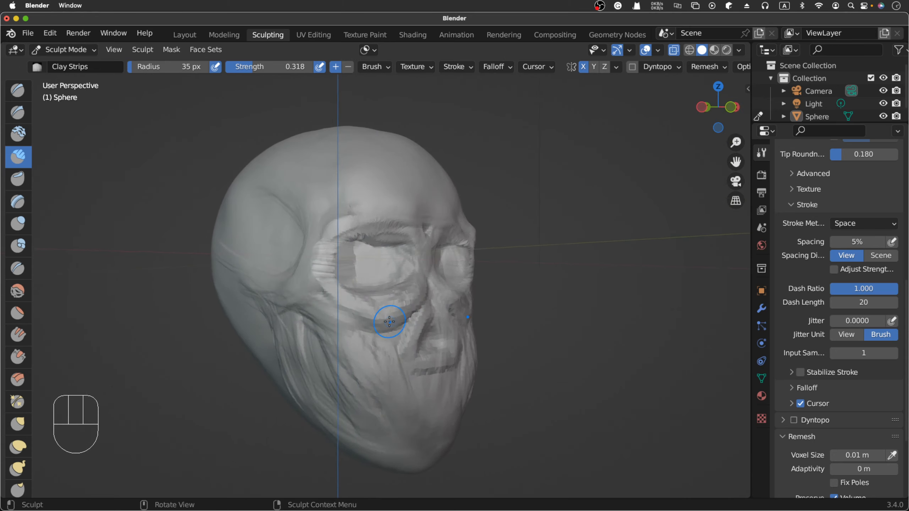
scroll(389, 322, "right", 8)
mouse_move(385, 319)
left_mouse_down()
mouse_move(353, 288)
mouse_move(361, 279)
left_mouse_up()
left_click_drag(322, 278, 372, 273)
mouse_move(318, 279)
left_mouse_down()
mouse_move(351, 278)
mouse_move(342, 278)
left_mouse_up()
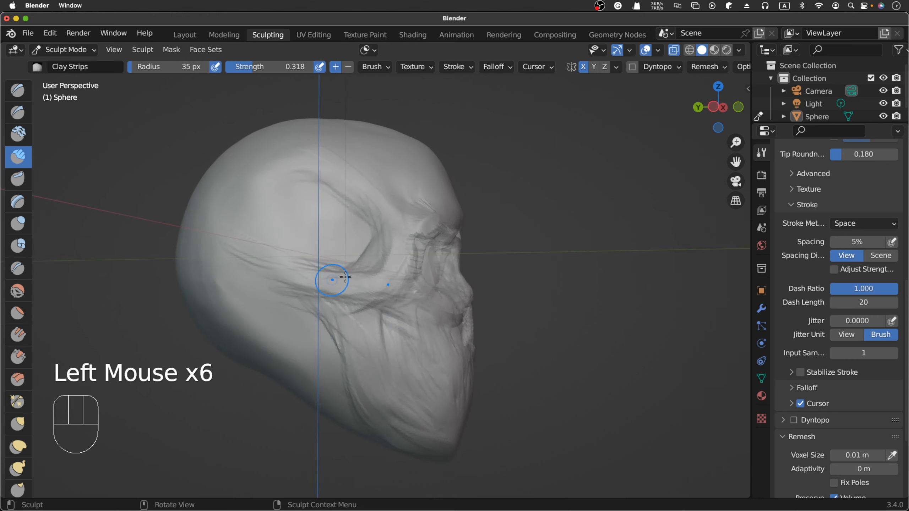
- Extend the cheekbone arch toward the back of the skull and fill its lower edge with Clay Strips strokes
left_click_drag(274, 279, 315, 279)
left_click_drag(287, 280, 331, 279)
left_click_drag(282, 284, 324, 275)
left_click_drag(312, 276, 357, 276)
left_click_drag(312, 290, 367, 291)
left_click_drag(365, 286, 377, 276)
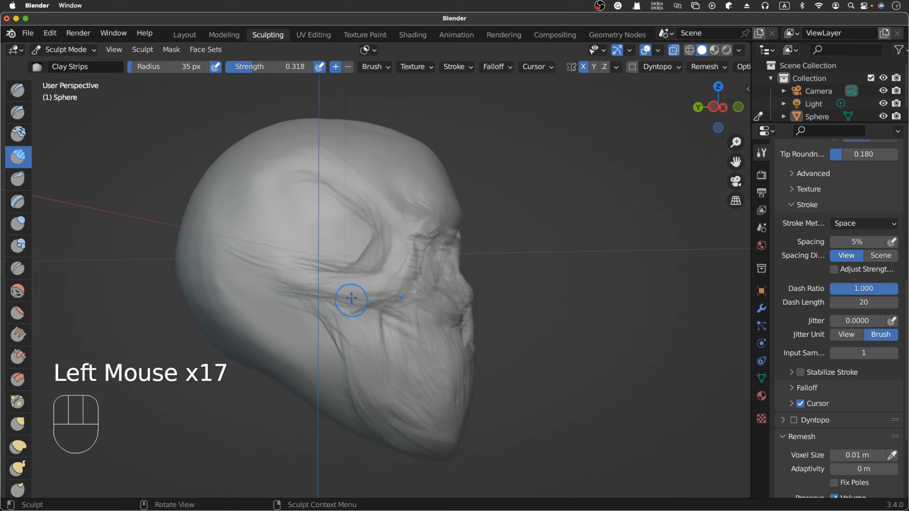
- Build up the rear part of the jaw below the cheekbone with downward Clay Strips strokes
left_click_drag(355, 324, 367, 351)
left_click_drag(354, 331, 374, 379)
left_click_drag(360, 349, 373, 388)
left_click_drag(362, 369, 370, 409)
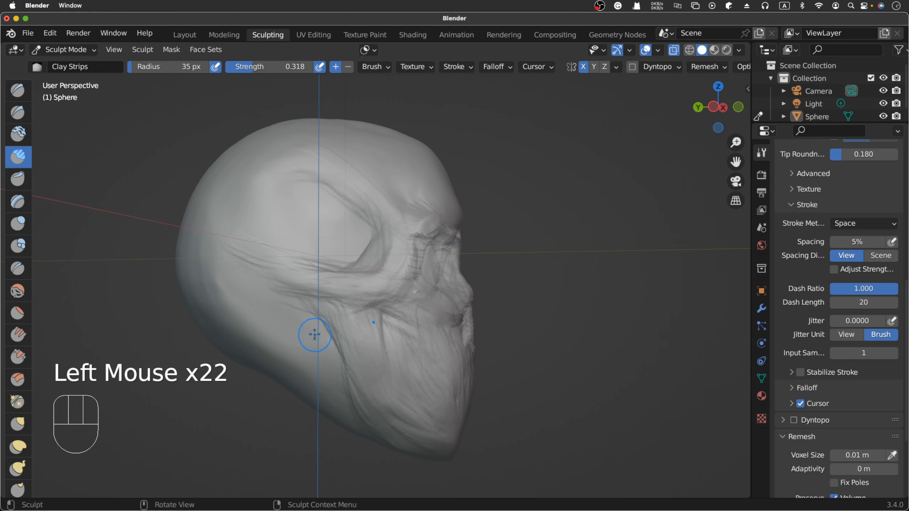
- Carve behind the rear edge of the jaw and into the front cheek area with inverted Clay Strips strokes
left_click_drag(290, 310, 313, 351, "super")
left_click_drag(292, 318, 329, 379, "super")
mouse_move(279, 322)
left_mouse_down("super")
mouse_move(315, 376)
mouse_move(312, 390)
left_mouse_up("super")
left_click_drag(421, 331, 417, 376, "super")
left_click_drag(410, 344, 412, 376, "super")
- Carve down the base of the skull behind the jaw with diagonal inverted Clay Strips strokes
left_click_drag(293, 331, 315, 357, "super")
left_click_drag(251, 283, 307, 344, "super")
left_click_drag(218, 290, 285, 354, "super")
left_click_drag(229, 302, 270, 346, "super")
left_click_drag(256, 314, 319, 364, "super")
mouse_move(261, 331)
left_mouse_down("super")
mouse_move(288, 374)
mouse_move(304, 371)
left_mouse_up("super")
left_click_drag(273, 353, 299, 389, "super")
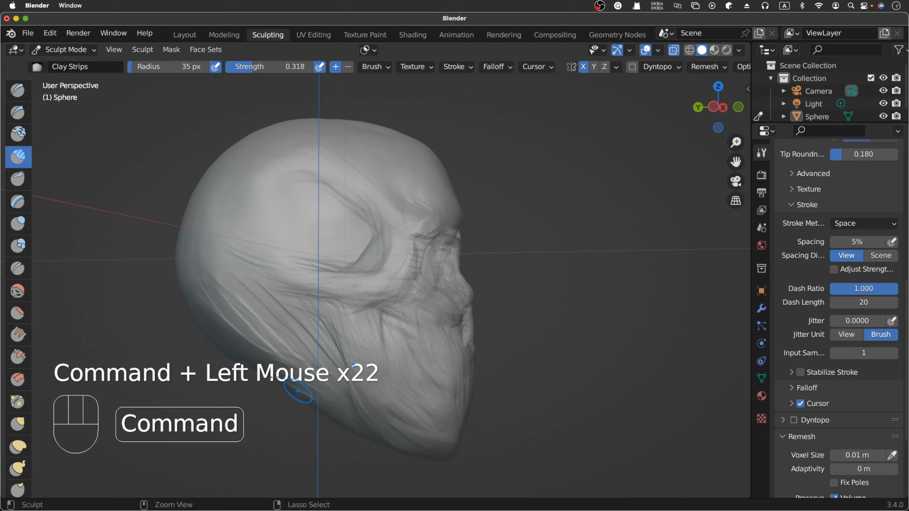
- Smooth the carved base of the skull and the side of the jaw with the Smooth brush
left_click_drag(258, 323, 297, 361, "super")
left_click_drag(265, 287, 316, 339, "super")
mouse_move(250, 307)
left_mouse_down("super")
mouse_move(265, 326)
mouse_move(271, 318)
mouse_move(273, 356)
mouse_move(307, 336)
left_mouse_up("super")
key("shift+s")
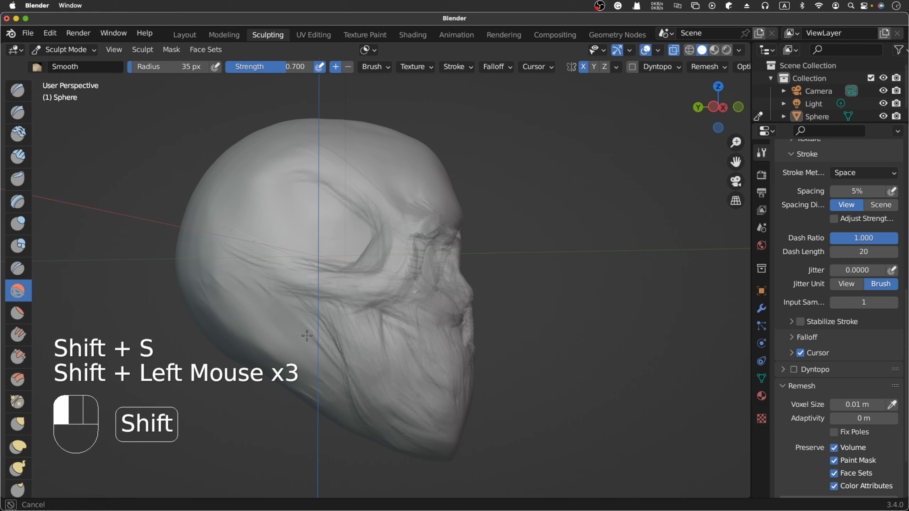
left_click_drag(321, 375, 336, 369, "shift")
left_click_drag(432, 331, 429, 363, "shift")
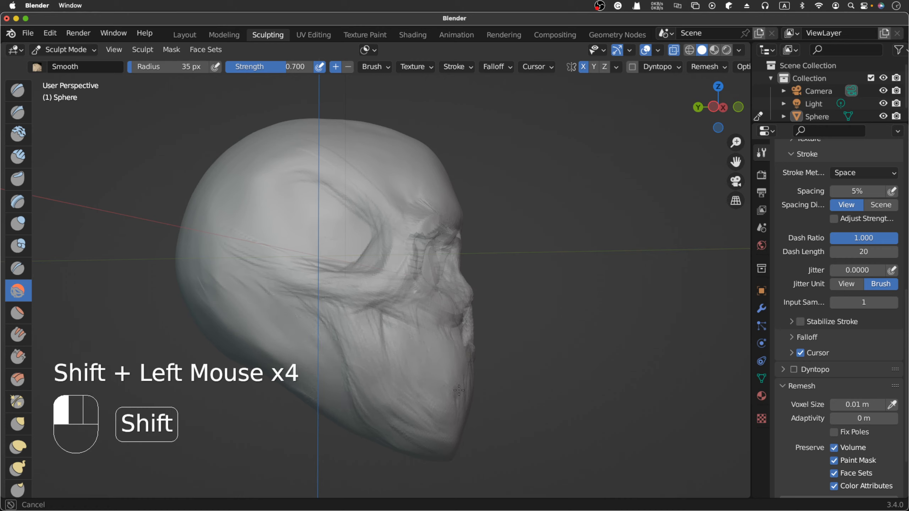
mouse_move(459, 391)
left_mouse_down("shift")
mouse_move(426, 416)
mouse_move(358, 373)
mouse_move(304, 302)
left_mouse_up("shift")
- Smooth the cheekbone arch, the outer rim of the eye socket and the ridge above the temple
left_click_drag(292, 286, 362, 302, "shift")
left_click_drag(371, 290, 389, 250, "shift")
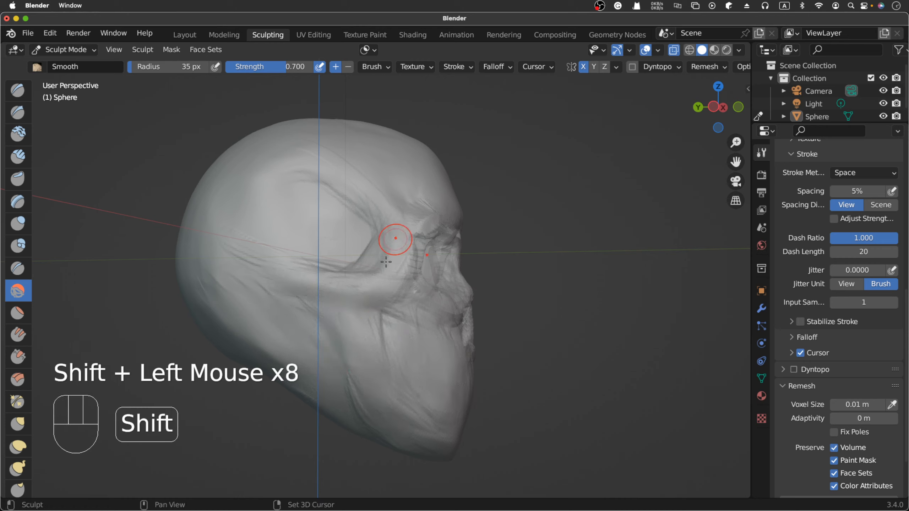
left_click_drag(400, 192, 344, 169, "shift")
mouse_move(394, 214)
left_mouse_down("shift")
mouse_move(405, 260)
mouse_move(417, 224)
mouse_move(394, 287)
left_mouse_up("shift")
- Smooth the stroke marks on the side of the face from below the cheekbone down to the chin
scroll(404, 256, "right", 10)
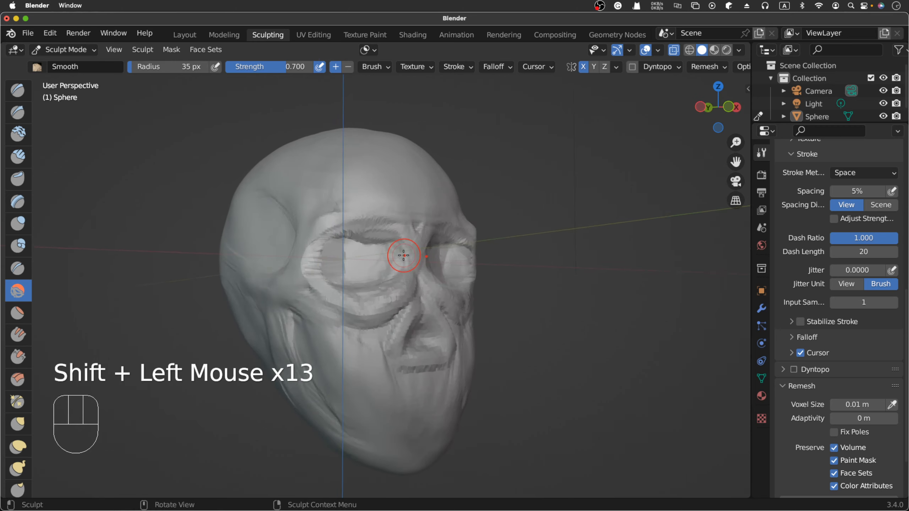
scroll(404, 256, "right", 5)
key("shift+s")
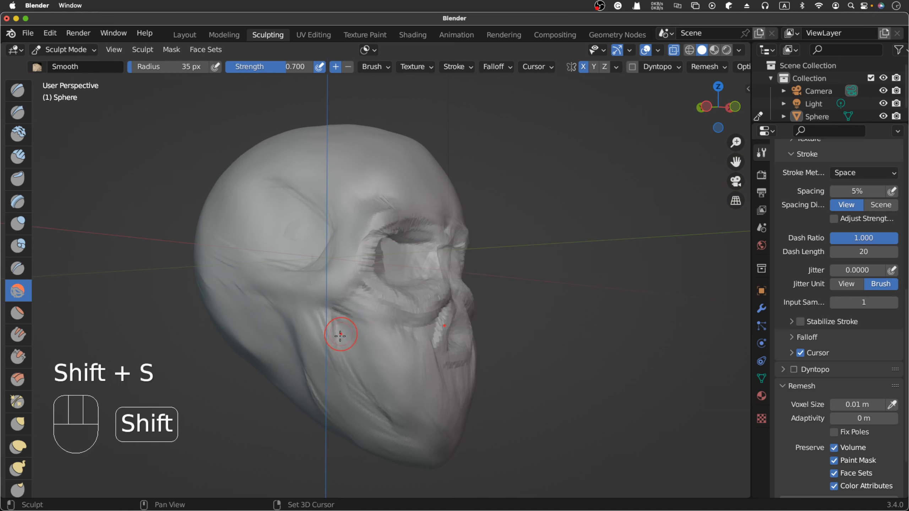
left_click_drag(340, 336, 353, 371, "shift")
mouse_move(338, 335)
left_mouse_down("shift")
mouse_move(349, 363)
mouse_move(345, 354)
mouse_move(392, 404)
mouse_move(400, 439)
mouse_move(392, 423)
mouse_move(410, 436)
left_mouse_up("shift")
key("shift+s")
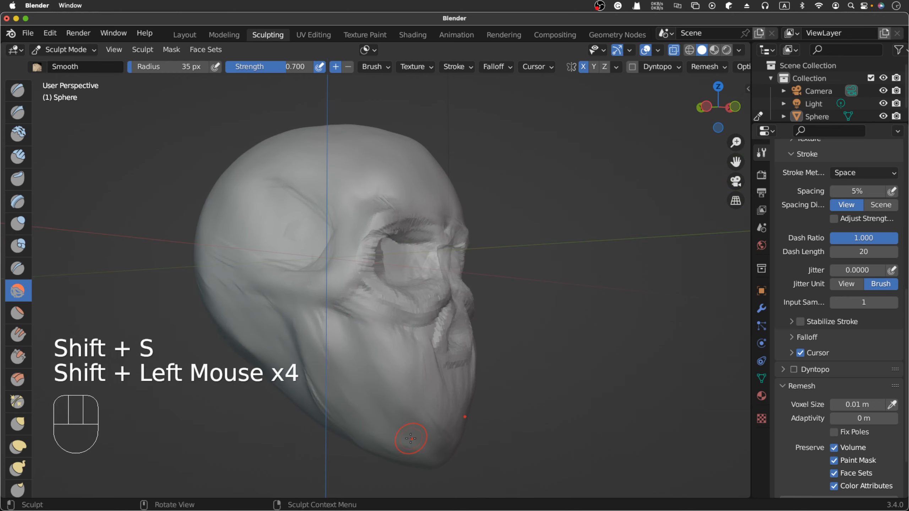
- Define the rear and lower edge of the jaw from the cheekbone to the chin with long Clay Strips strokes
scroll(410, 438, "left", 2)
scroll(411, 438, "left", 6)
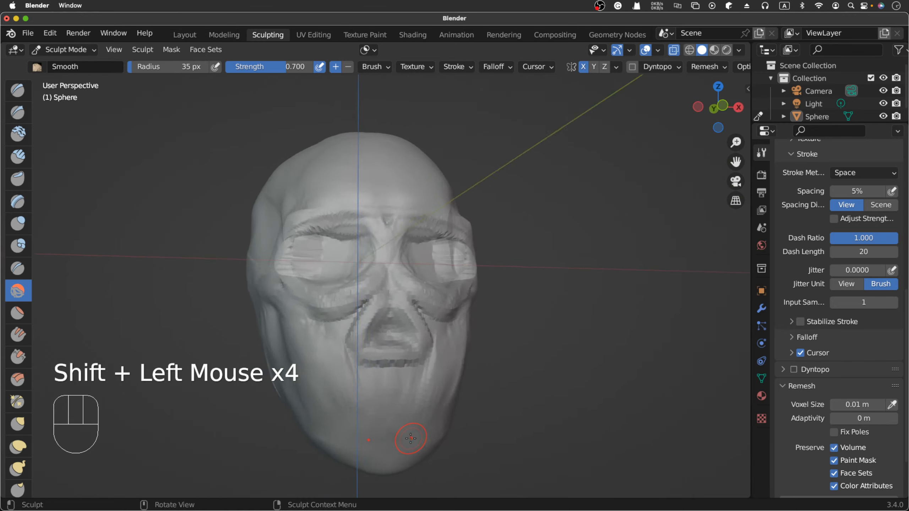
scroll(411, 438, "left", 5)
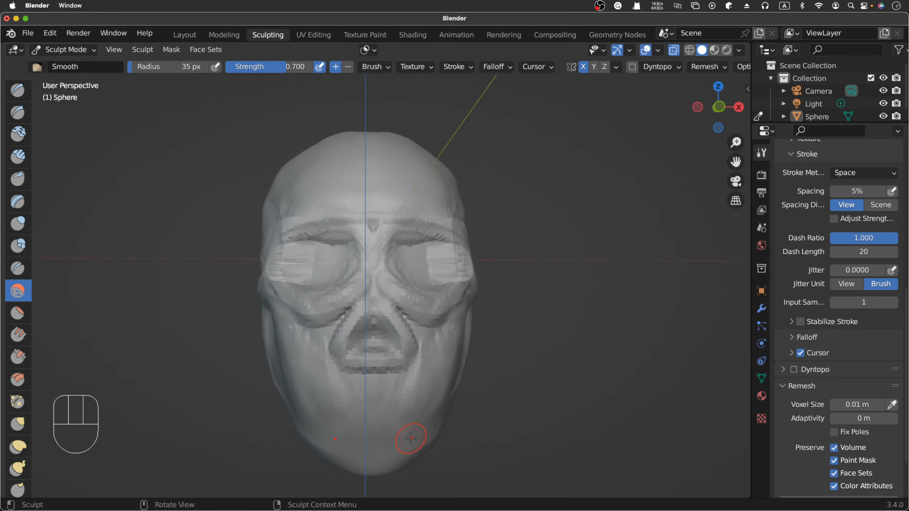
scroll(410, 438, "left", 6)
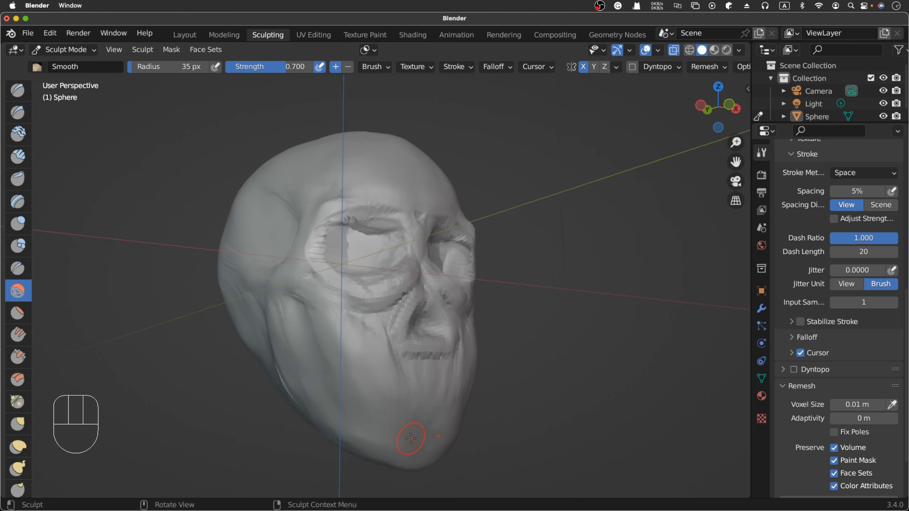
scroll(411, 438, "left", 6)
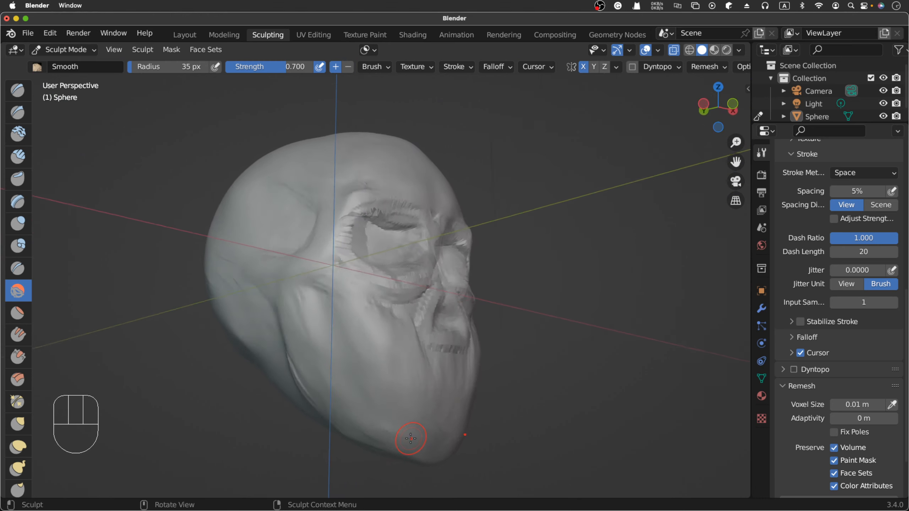
scroll(411, 438, "left", 2)
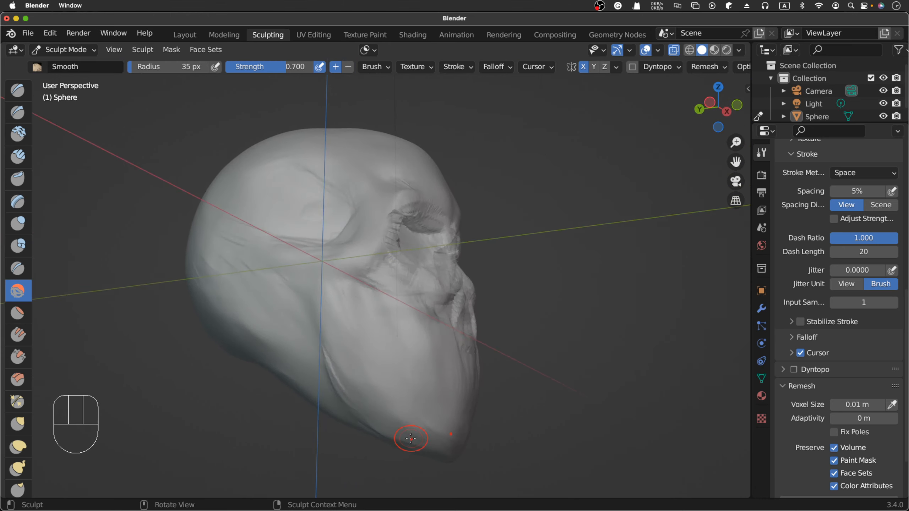
left_click(17, 156)
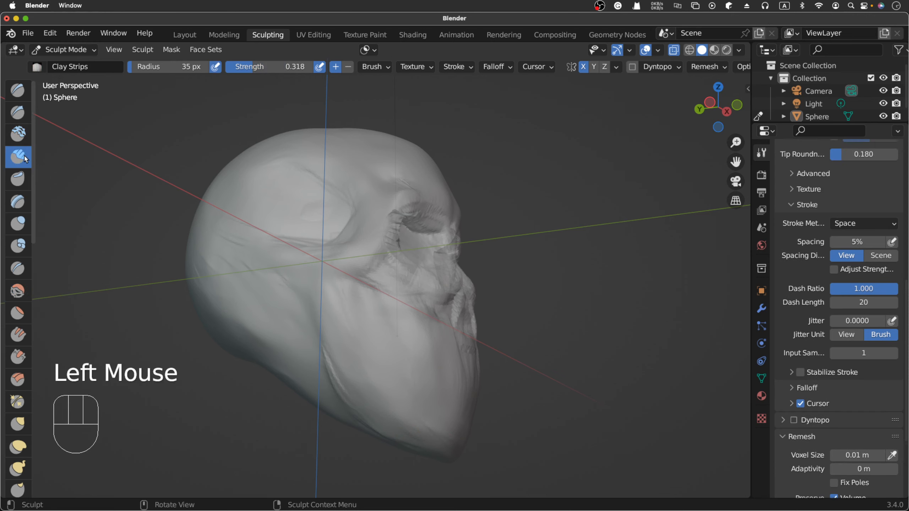
left_click(321, 289)
left_click_drag(321, 289, 348, 373)
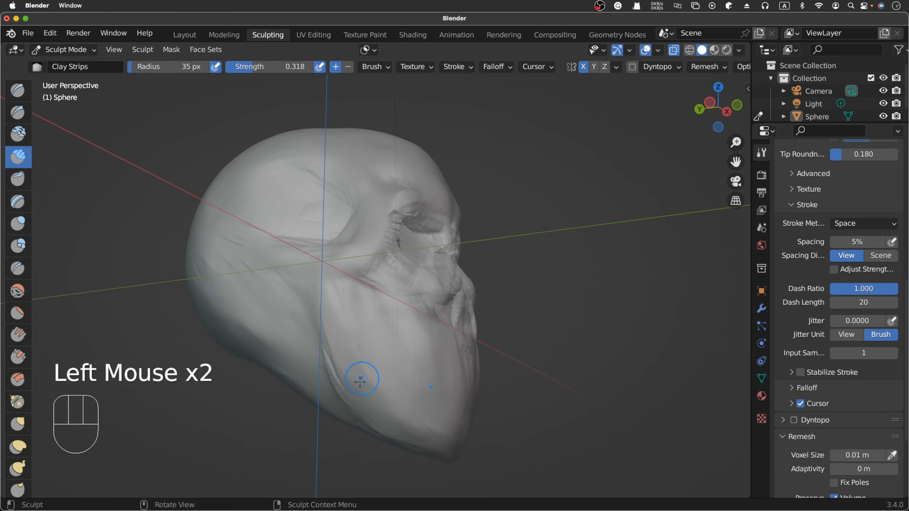
mouse_move(330, 291)
left_mouse_down()
mouse_move(352, 373)
mouse_move(421, 425)
left_mouse_up()
left_click_drag(339, 375, 415, 432)
- Reshape the outer corner of the lower jaw from the front with short Grab brush pulls
scroll(415, 431, "right", 10)
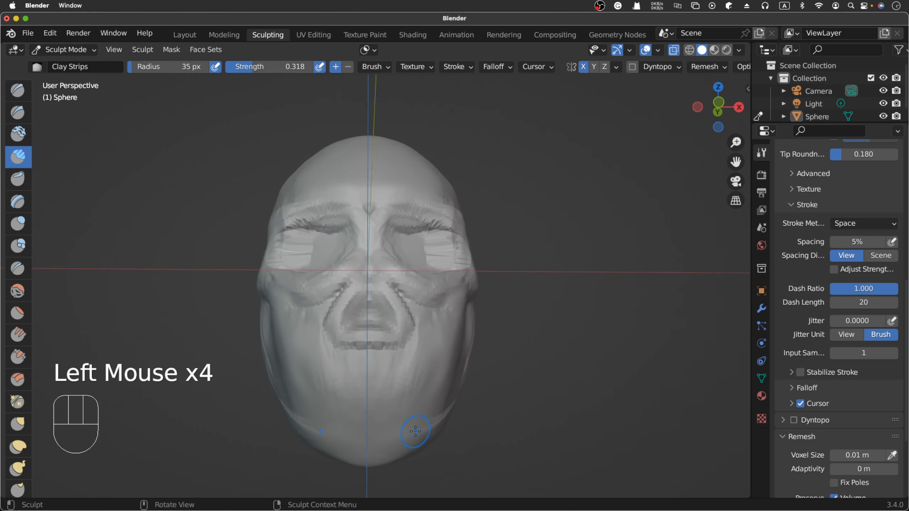
scroll(415, 431, "right", 1)
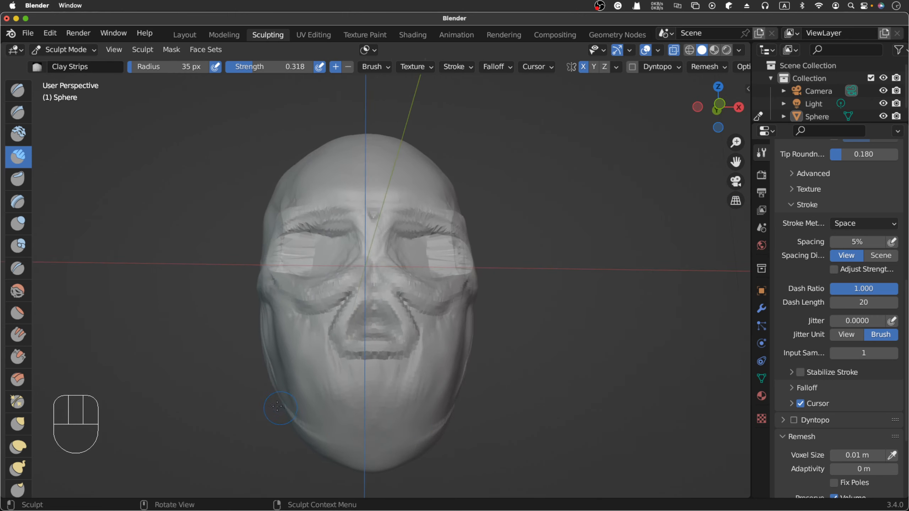
left_click(22, 427)
left_click_drag(286, 413, 294, 428)
left_click(285, 414)
left_click(283, 414)
left_click(283, 415)
left_click(289, 417)
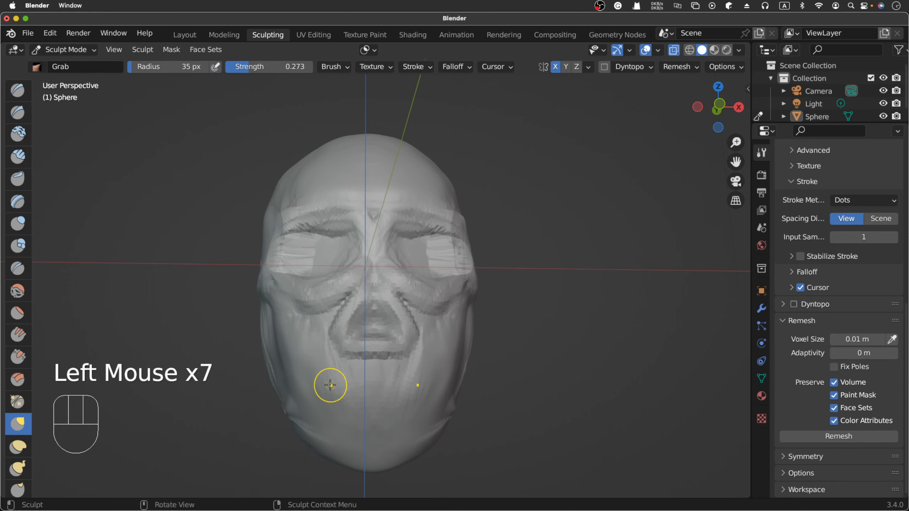
- Undo the last Grab pulls on the outer corner of the lower jaw
key("super+z")
key("super+z")
key("super+z")
key("super+z")
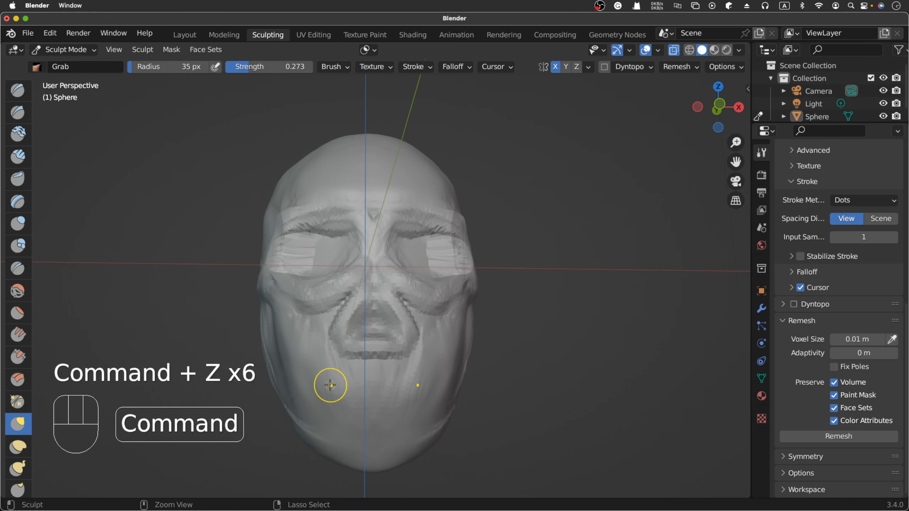
- Pull the outer corner of the lower jaw with the Grab brush at 67 px radius and smooth that area
key("f")
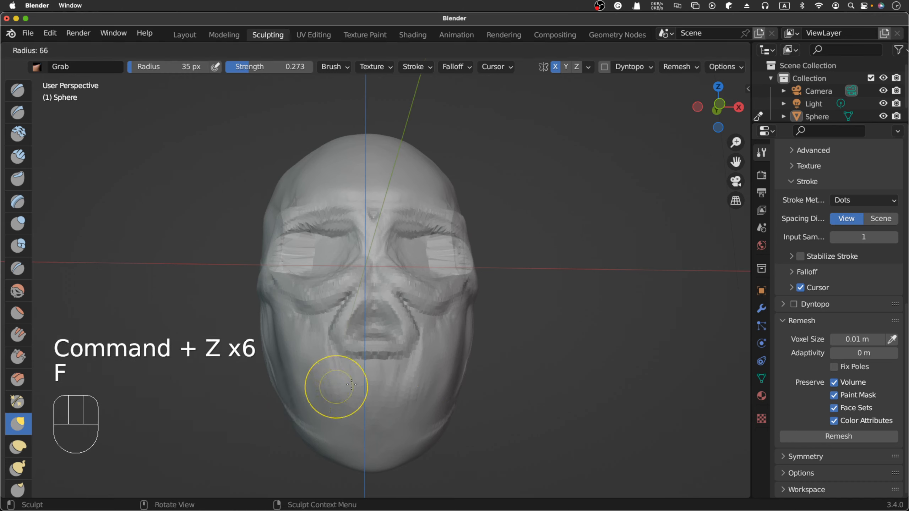
left_click(301, 415)
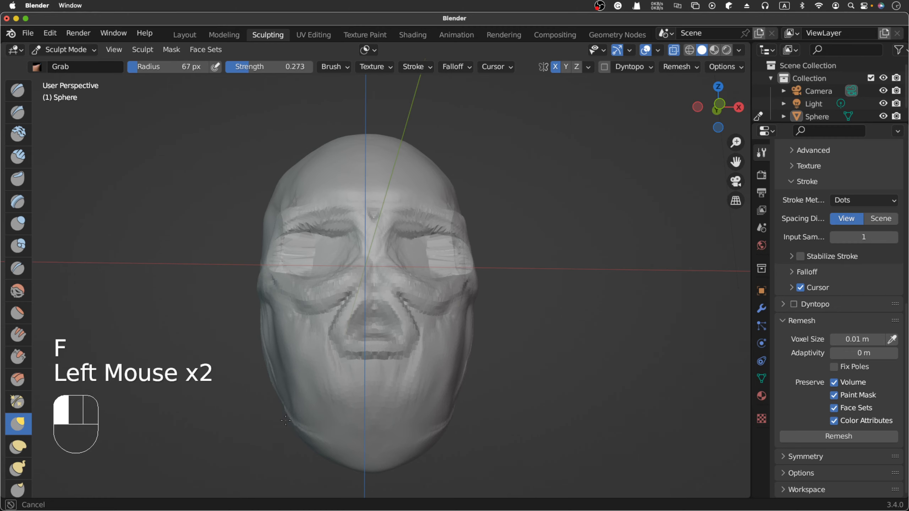
left_click(286, 418)
mouse_move(286, 418)
left_mouse_down()
mouse_move(281, 402)
mouse_move(306, 432)
left_mouse_up()
key("shift+s")
- Pull the rear edge and angle of the jaw outward with short Grab strokes from the side and front
scroll(306, 432, "up", 5)
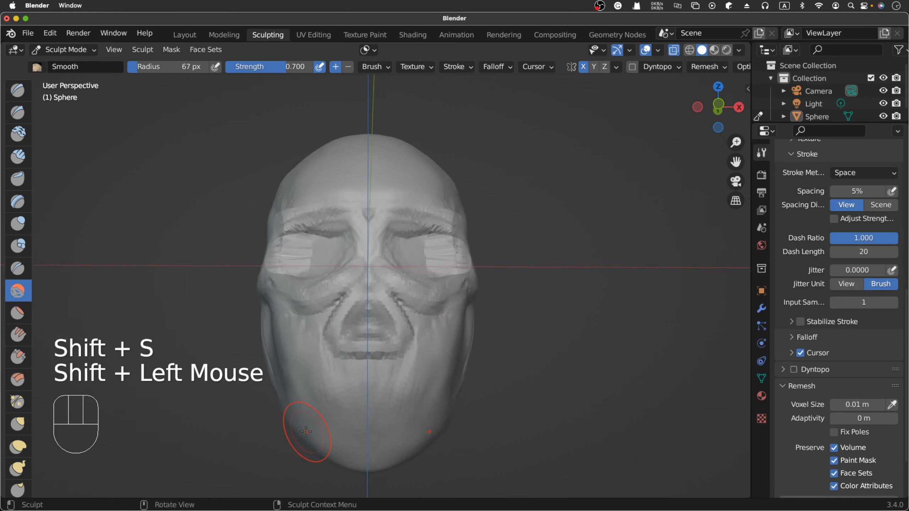
scroll(306, 432, "right", 4)
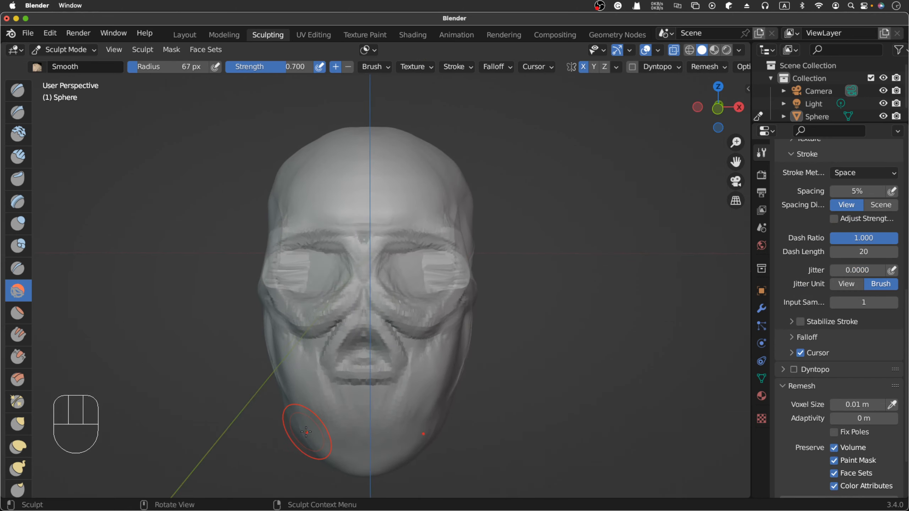
scroll(306, 432, "left", 6)
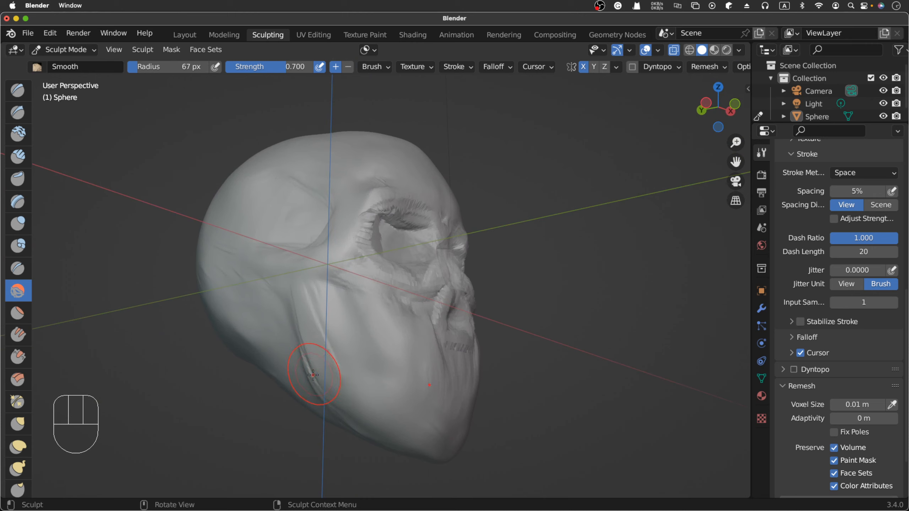
key("g")
left_click_drag(318, 377, 304, 382)
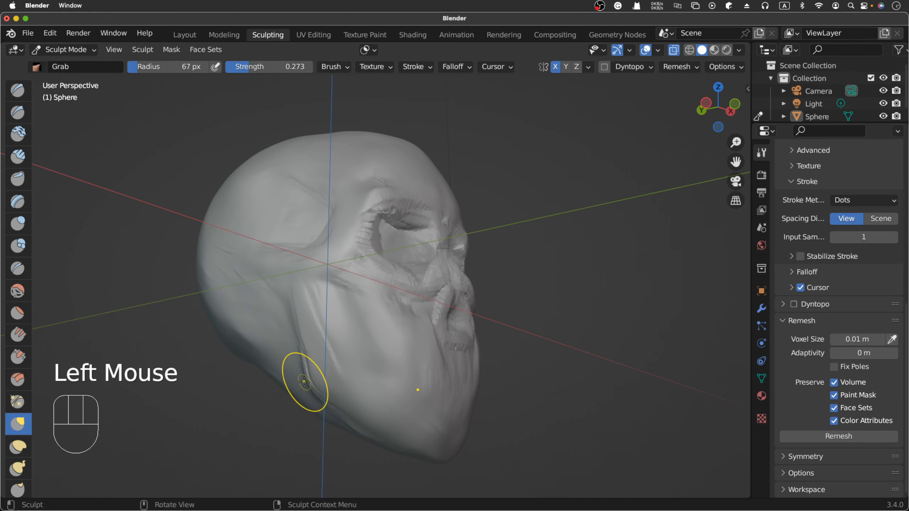
scroll(304, 382, "right", 5)
scroll(304, 382, "right", 3)
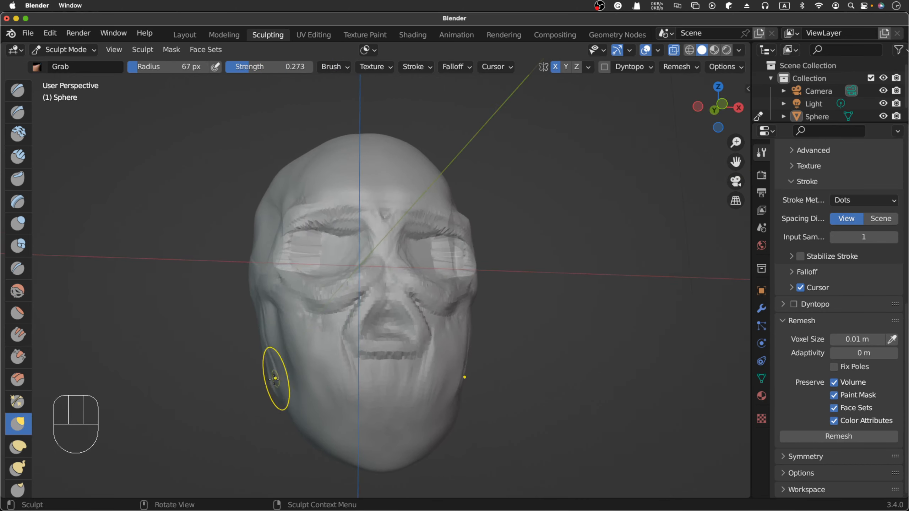
left_click_drag(270, 390, 267, 389)
left_click(279, 399)
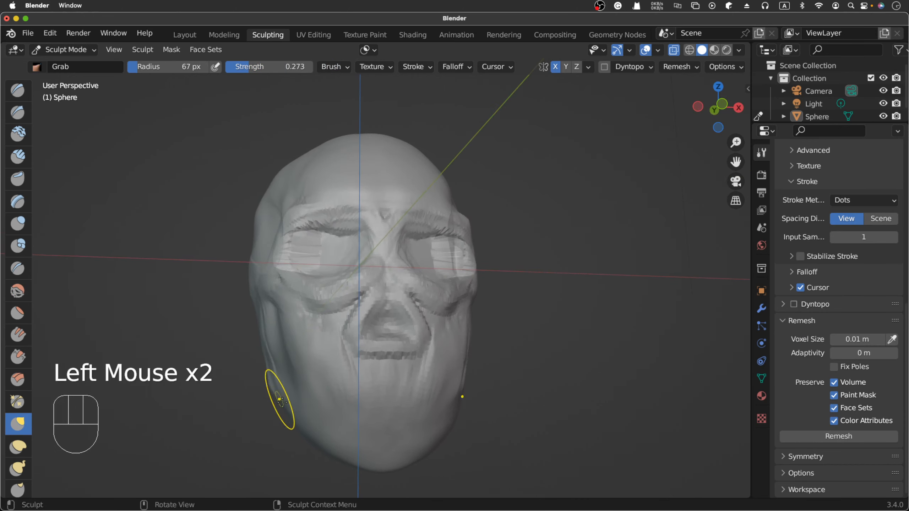
left_click(285, 408)
left_click(290, 411)
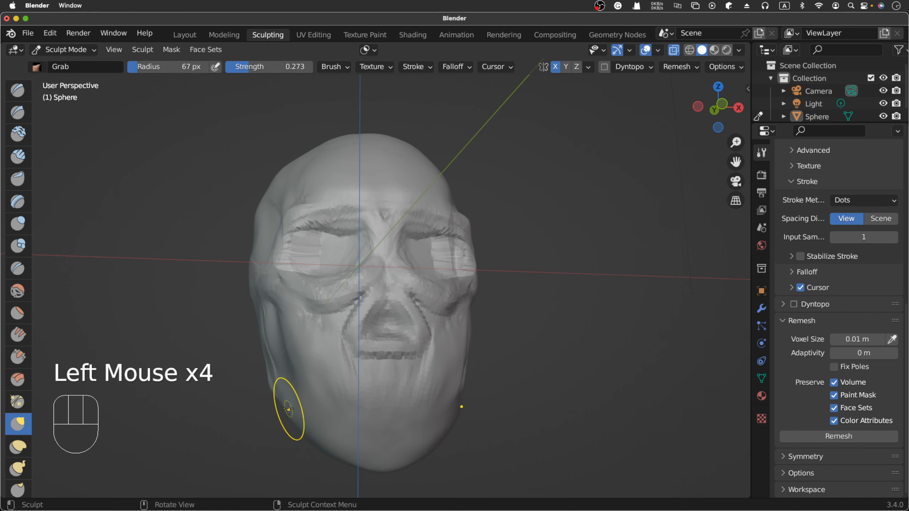
- Smooth the outer edge of the jaw from below the cheekbone down toward the chin
key("shift+s")
left_click(294, 416)
left_click_drag(274, 375, 307, 432)
scroll(307, 433, "right", 5)
scroll(307, 433, "left", 3)
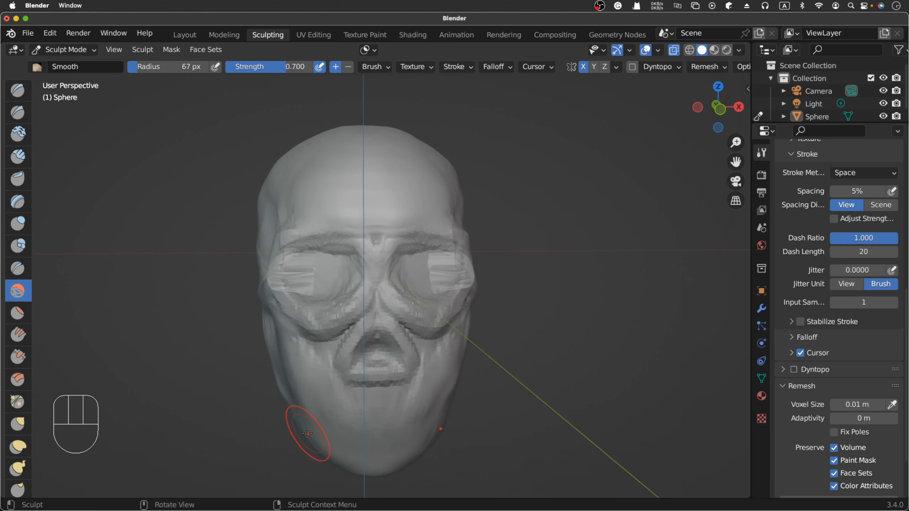
- Try Clay Strips strokes at 67 px radius down the rear side of the jaw and undo them
scroll(307, 433, "right", 2)
scroll(307, 433, "left", 6)
scroll(307, 434, "left", 6)
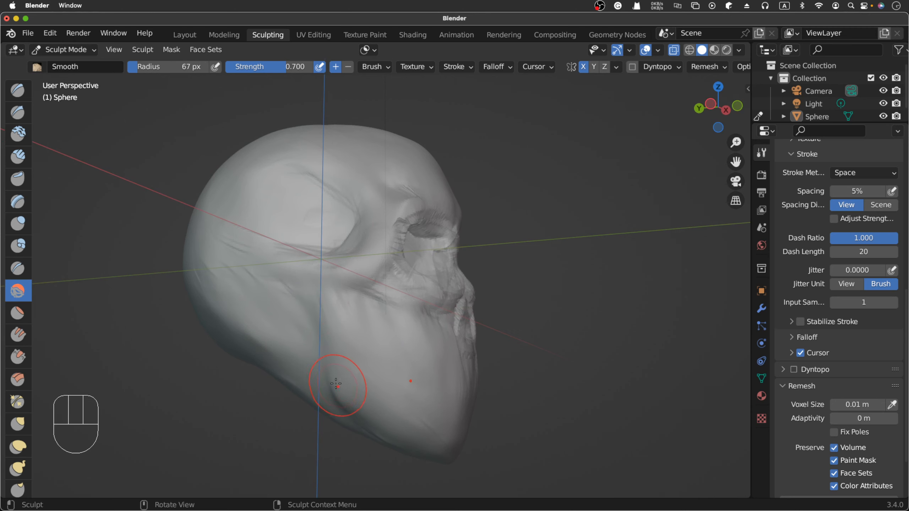
left_click(18, 157)
left_click_drag(323, 283, 326, 294)
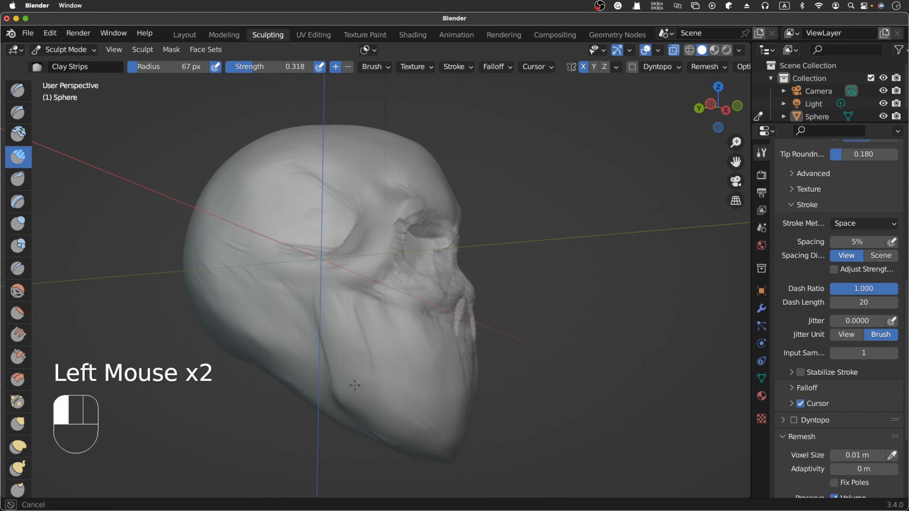
left_click_drag(355, 385, 356, 388)
left_click_drag(345, 334, 355, 380)
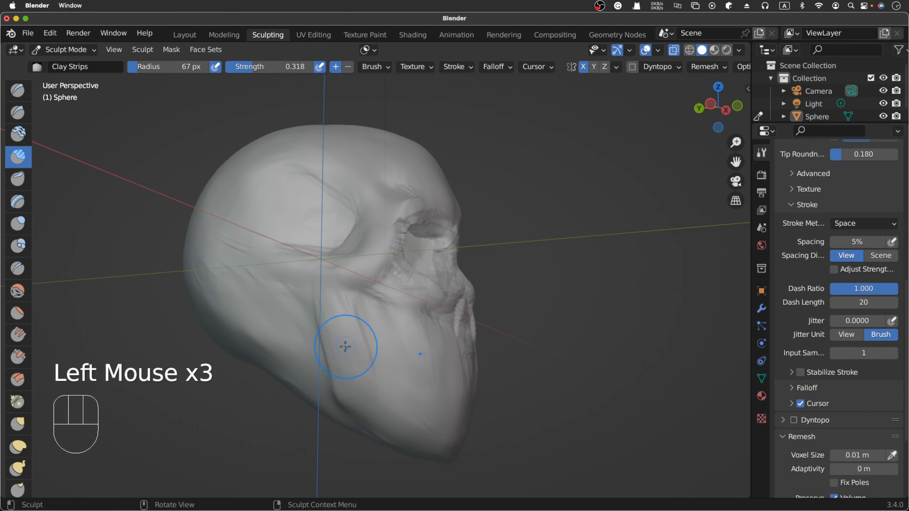
key("super+z")
key("super+z")
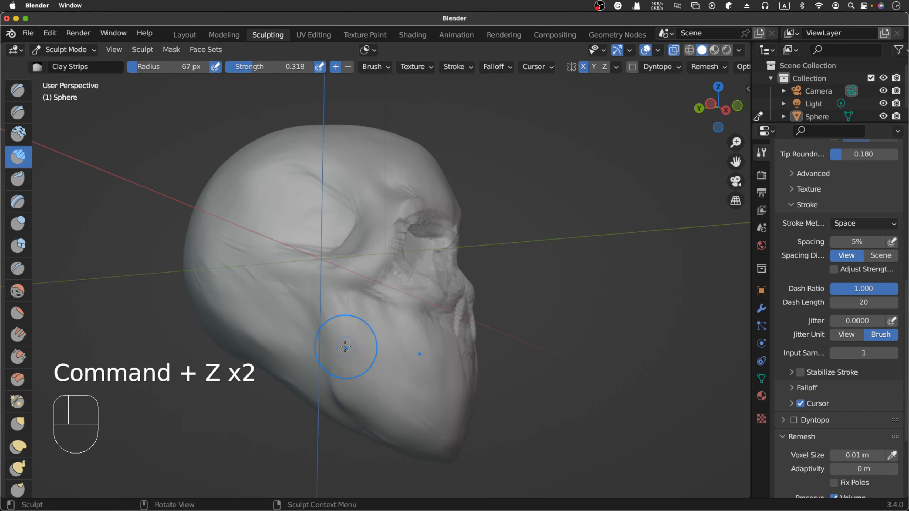
- Build up the rear and lower edge of the jaw from cheekbone to chin with Clay Strips at 38 px radius
key("f")
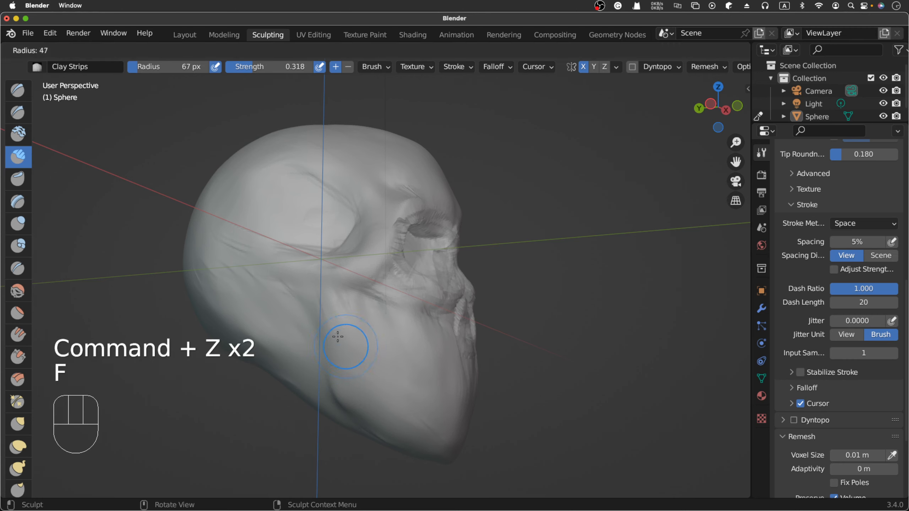
left_click(358, 346)
key("f")
left_click(317, 285)
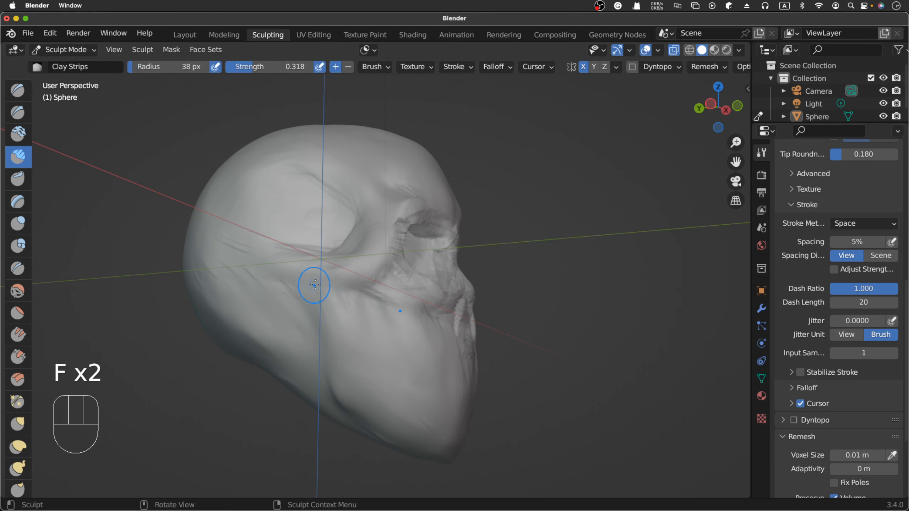
left_click_drag(320, 285, 354, 377)
left_click_drag(324, 294, 333, 377)
left_click_drag(322, 308, 332, 376)
mouse_move(325, 333)
left_mouse_down()
mouse_move(335, 388)
mouse_move(353, 409)
left_mouse_up()
left_click_drag(335, 392, 385, 423)
left_click_drag(353, 406, 415, 435)
left_click_drag(390, 426, 429, 441)
mouse_move(349, 379)
left_mouse_down()
mouse_move(342, 369)
mouse_move(353, 394)
left_mouse_up()
left_click_drag(340, 382, 362, 398)
left_click_drag(343, 385, 378, 403)
left_click_drag(358, 393, 408, 426)
mouse_move(387, 415)
left_mouse_down()
mouse_move(429, 442)
mouse_move(379, 408)
left_mouse_up()
- Smooth the Clay Strips marks along the jaw edge and the area just behind it
key("shift+s")
left_click_drag(329, 307, 357, 394, "shift")
left_click_drag(351, 390, 394, 412, "shift")
left_click_drag(379, 405, 417, 433, "shift")
left_click_drag(379, 423, 396, 436, "shift")
mouse_move(321, 375)
left_mouse_down("shift")
mouse_move(300, 313)
mouse_move(292, 339)
left_mouse_up("shift")
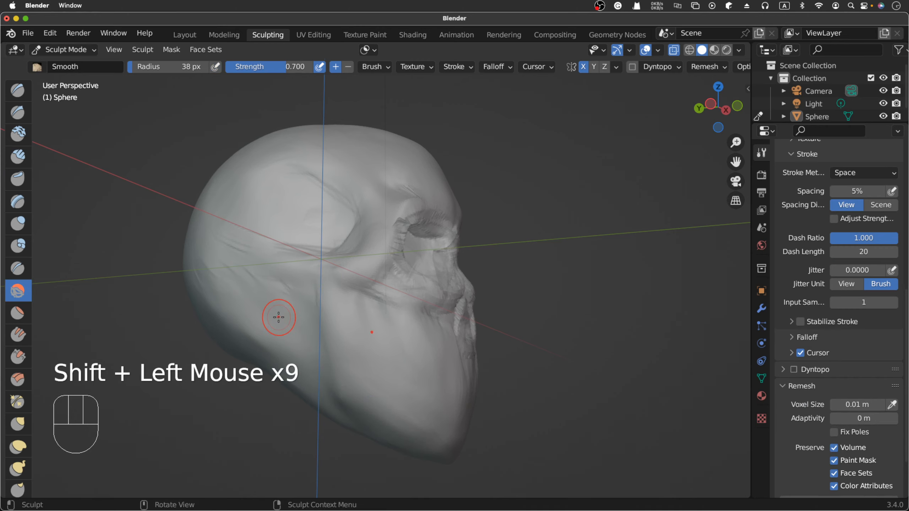
- Carve the cheek below the cheekbone and the area behind the jaw with inverted Clay Strips strokes at 35 px radius, and smooth the grooves
scroll(279, 317, "right", 10)
scroll(279, 318, "right", 15)
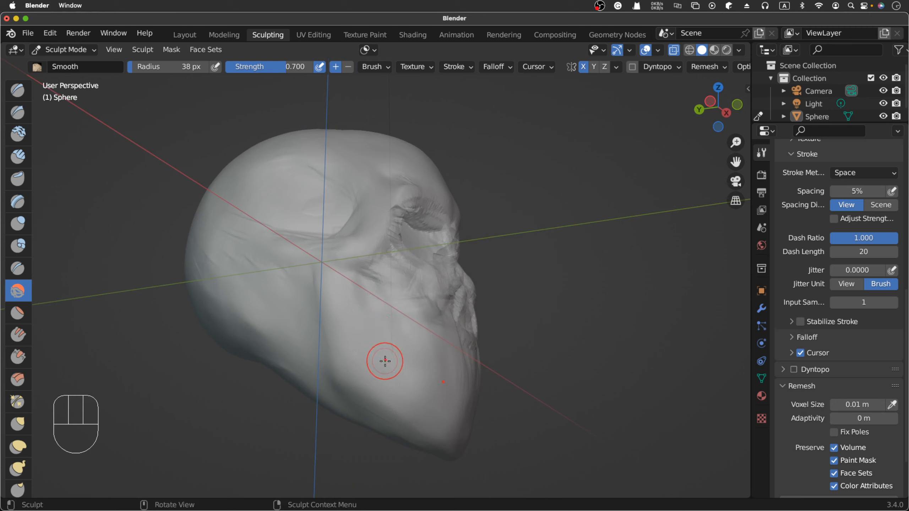
left_click(17, 157)
key("f")
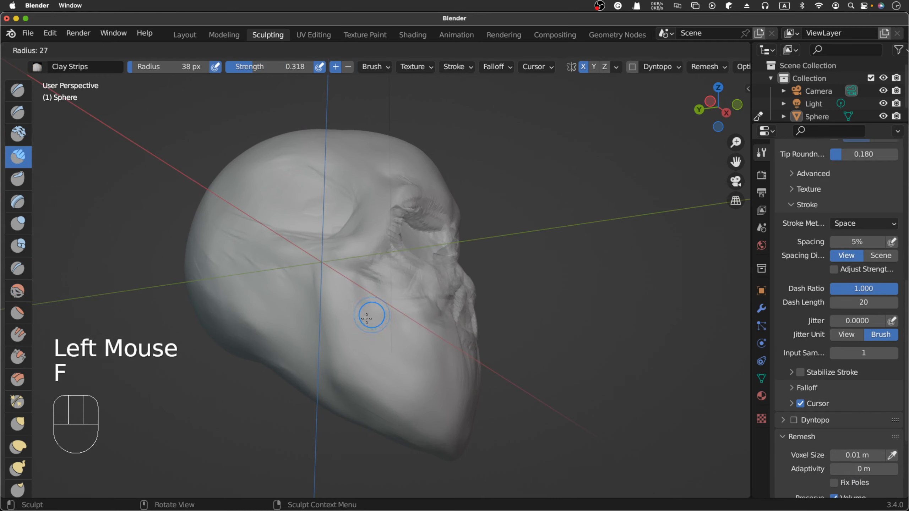
left_click(371, 315)
left_click_drag(368, 297, 388, 345, "super")
left_click_drag(376, 310, 397, 365, "super")
left_click_drag(380, 315, 402, 363, "super")
left_click_drag(398, 351, 410, 372, "super")
left_click_drag(401, 357, 411, 375, "super")
left_click_drag(402, 360, 412, 376, "super")
left_click_drag(405, 367, 420, 381, "super")
mouse_move(293, 279)
left_mouse_down("super")
mouse_move(298, 330)
mouse_move(293, 322)
left_mouse_up("super")
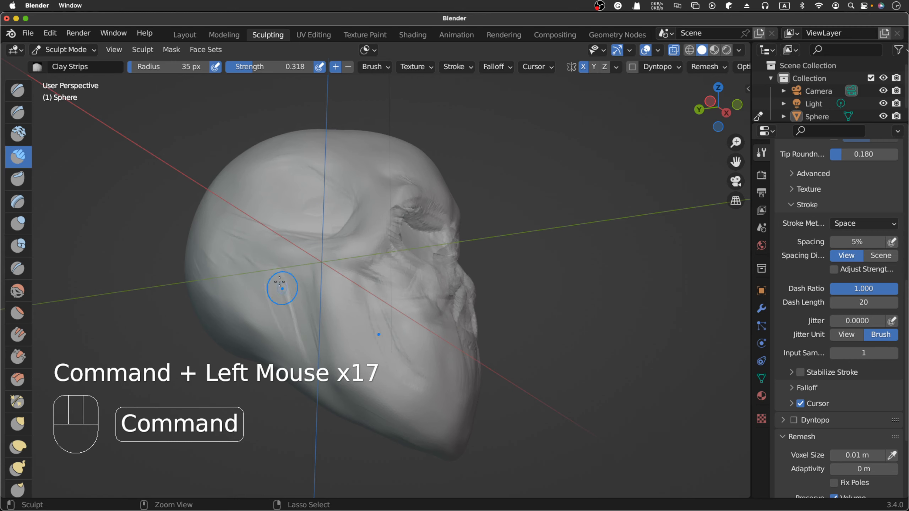
mouse_move(283, 289)
left_mouse_down("super")
mouse_move(297, 343)
mouse_move(293, 314)
mouse_move(403, 365)
mouse_move(414, 384)
left_mouse_up("super")
key("shift+s")
- Examine the skull's overall shape and jaw contour from the front and from both sides
scroll(414, 384, "right", 10)
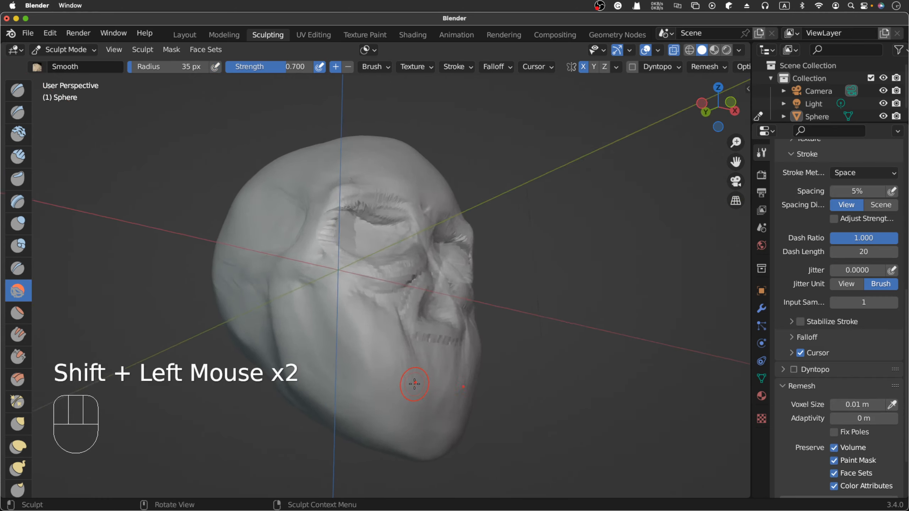
scroll(414, 385, "right", 2)
scroll(415, 384, "left", 10)
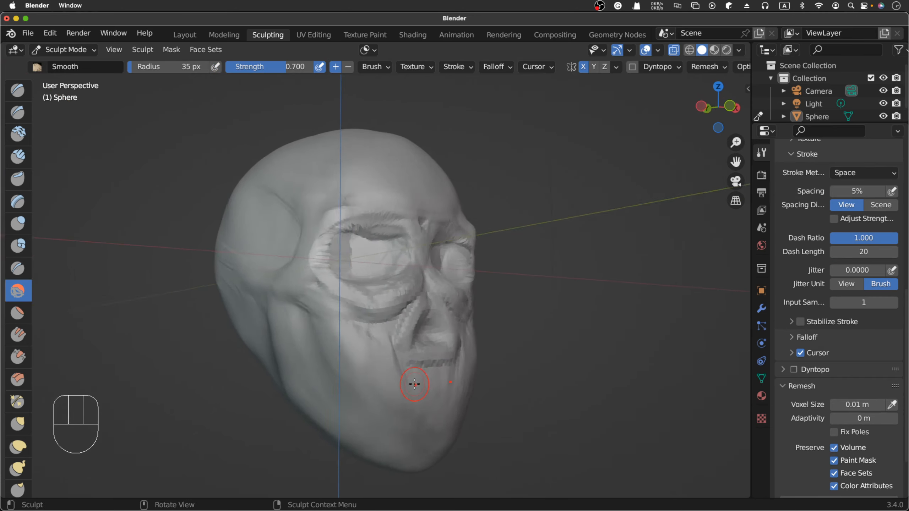
scroll(414, 384, "right", 10)
scroll(414, 385, "left", 2)
scroll(414, 384, "up", 2)
scroll(414, 384, "right", 1)
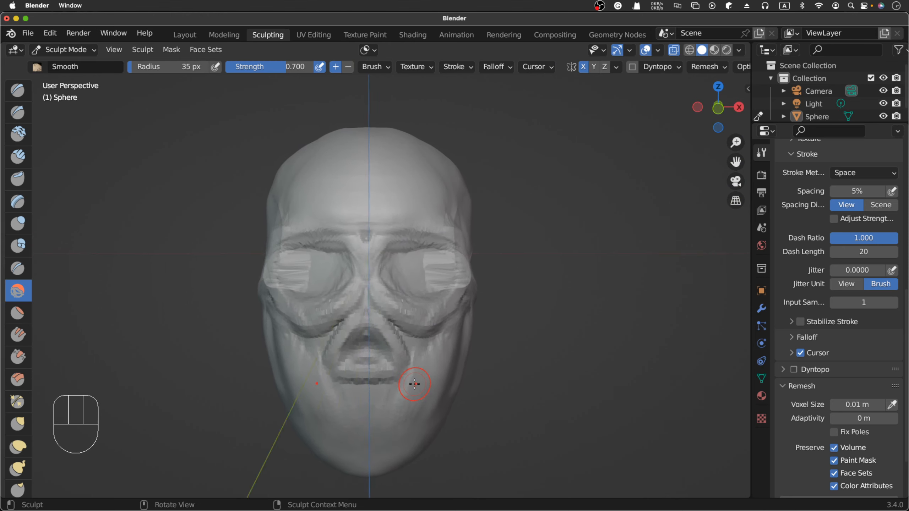
scroll(415, 384, "down", 2)
scroll(414, 384, "left", 2)
scroll(415, 384, "right", 3)
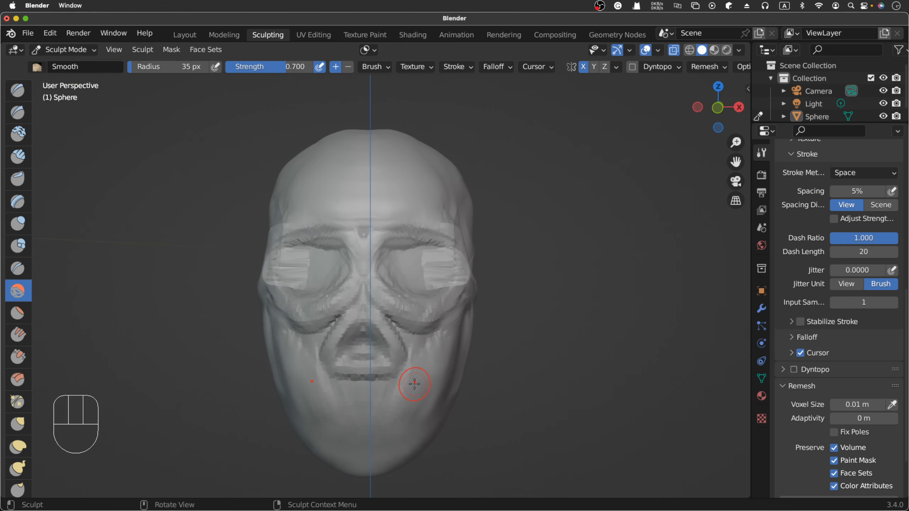
key("KP_1")
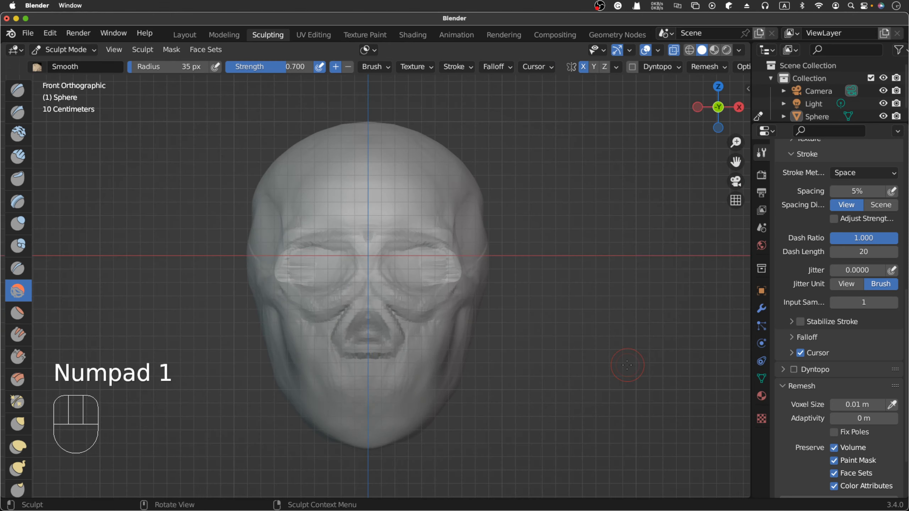
scroll(627, 359, "right", 10)
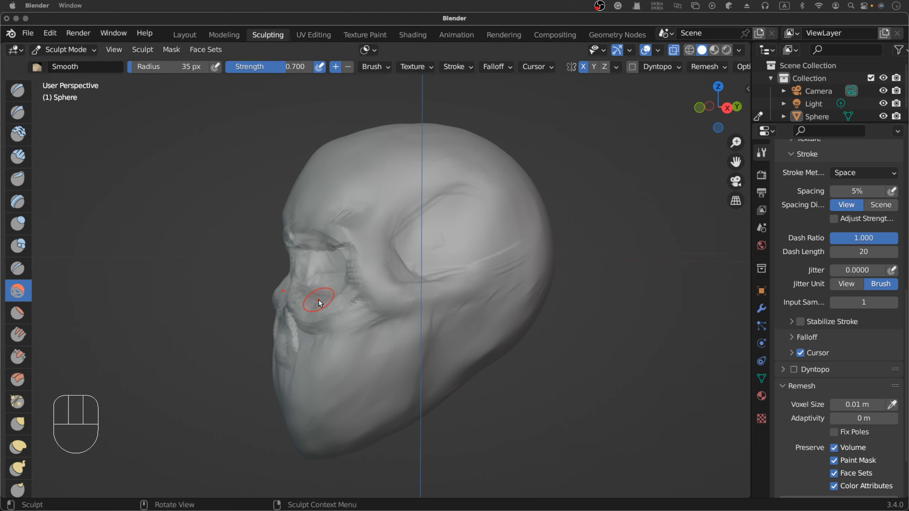
scroll(318, 302, "right", 2)
scroll(318, 302, "right", 1)
left_click(191, 284)
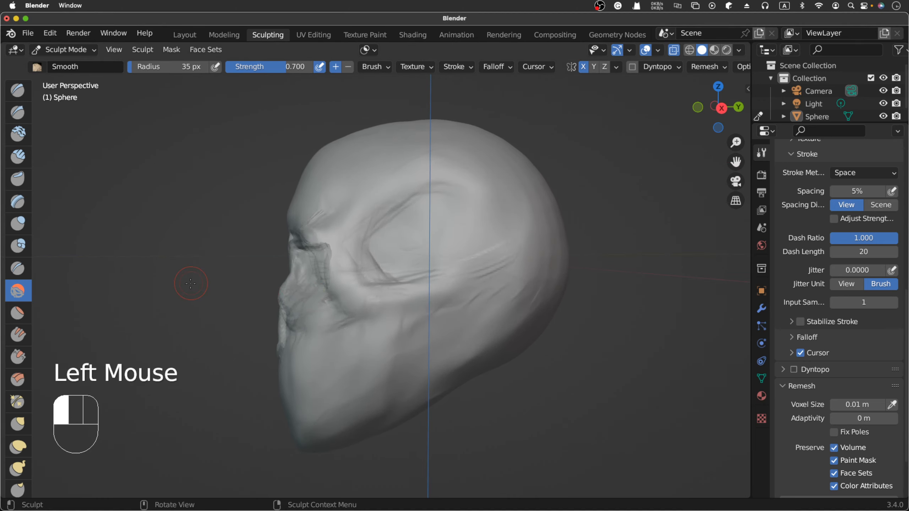
key("KP_3")
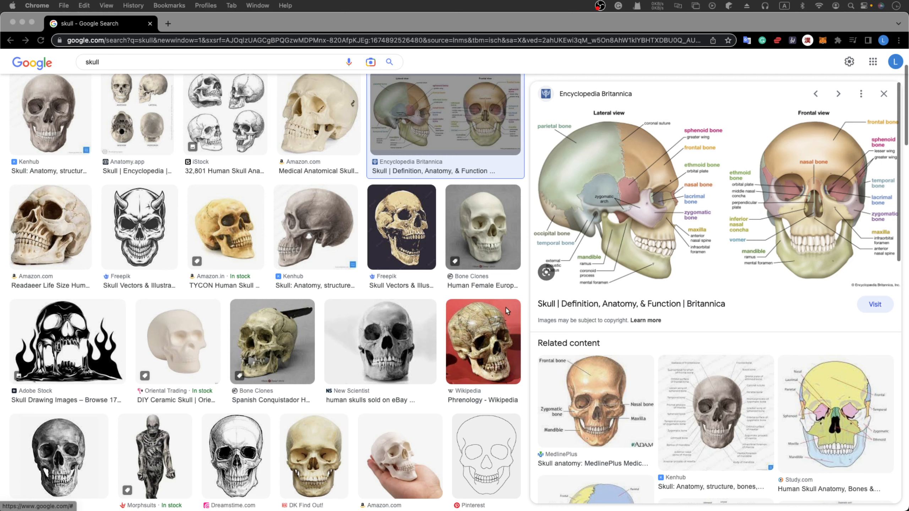
- Switch to Chrome and compare skull reference images, viewing the Kenhub side view and the labelled Encyclopedia Britannica lateral and frontal diagram
left_click(310, 253)
left_click(308, 256)
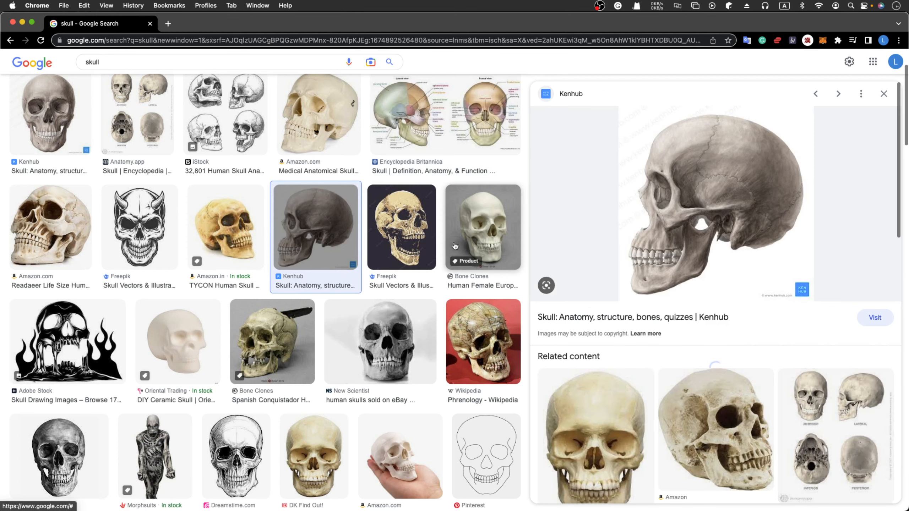
scroll(363, 321, "down", 5)
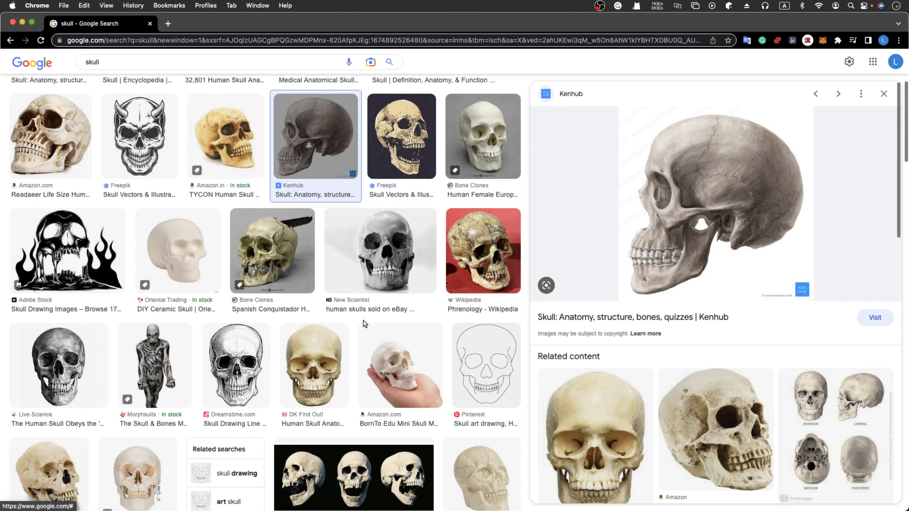
scroll(364, 321, "down", 2)
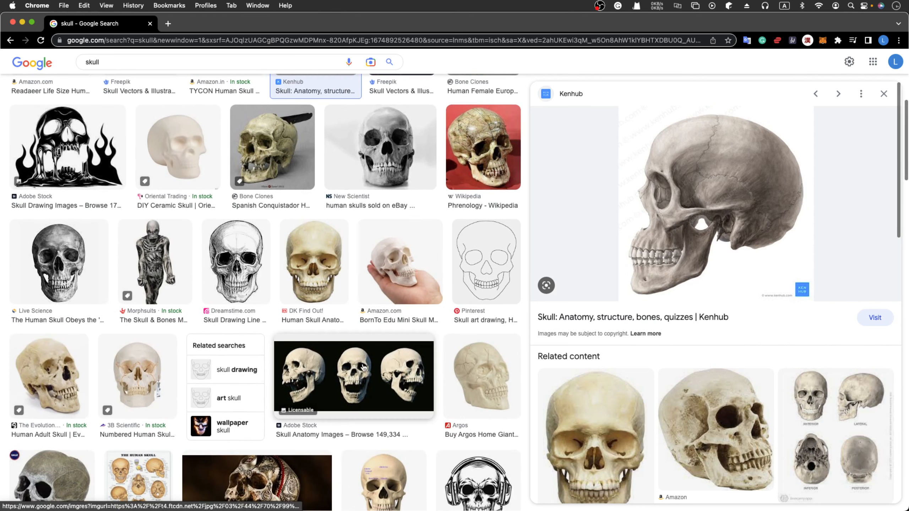
scroll(375, 375, "down", 9)
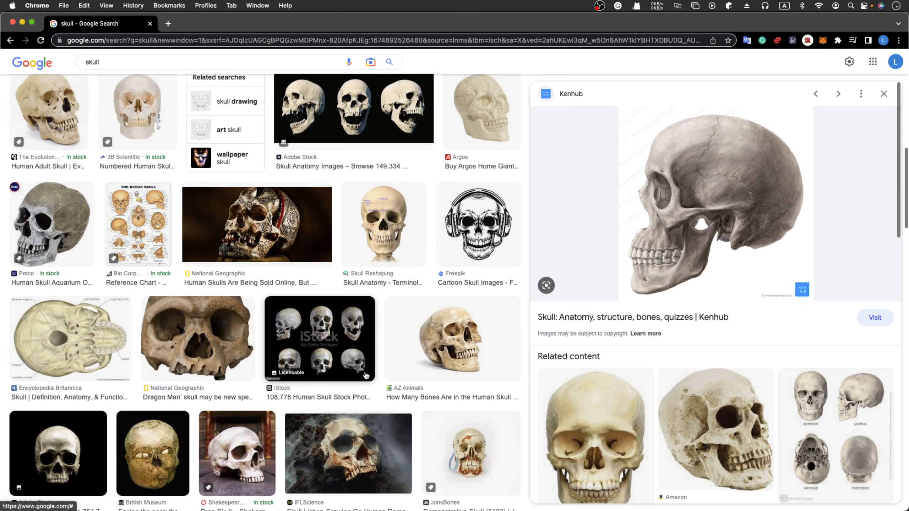
scroll(455, 392, "up", 15)
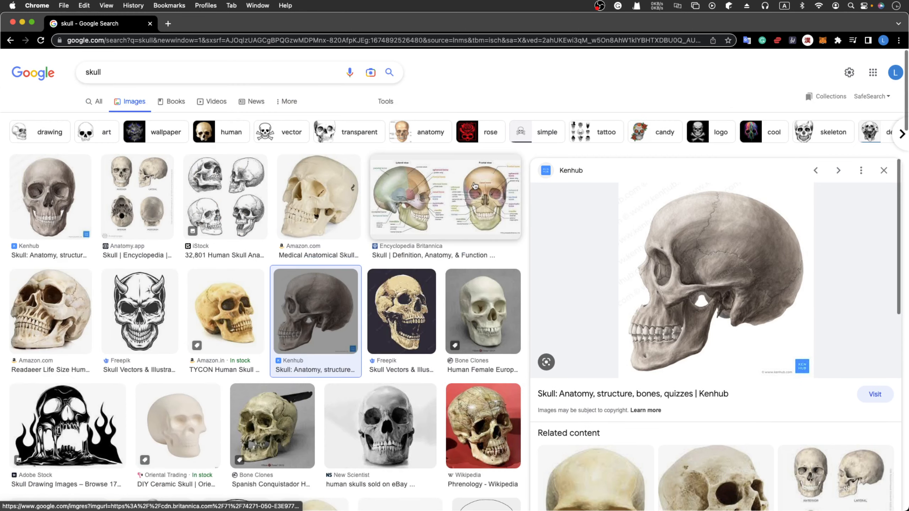
left_click(420, 198)
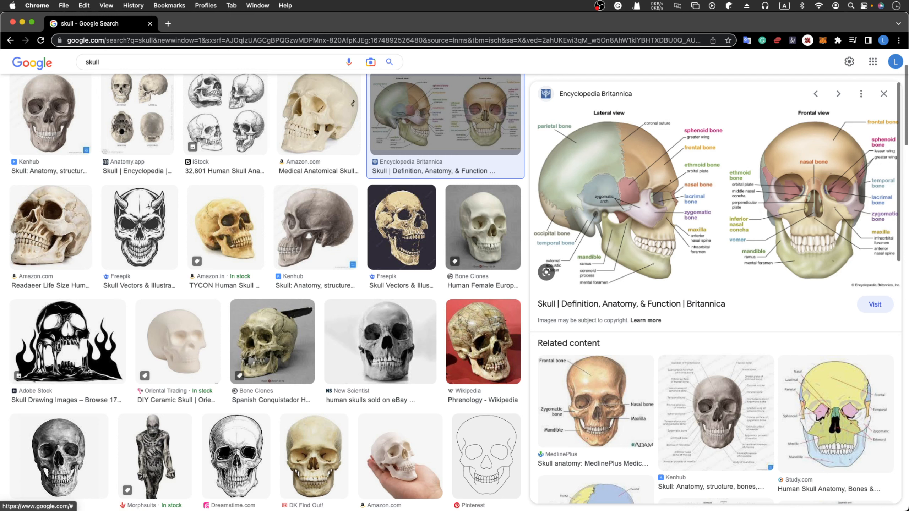
- Switch to Blender and build up the upper forehead profile with short Clay Strips strokes at 35 px radius
key("super+Tab")
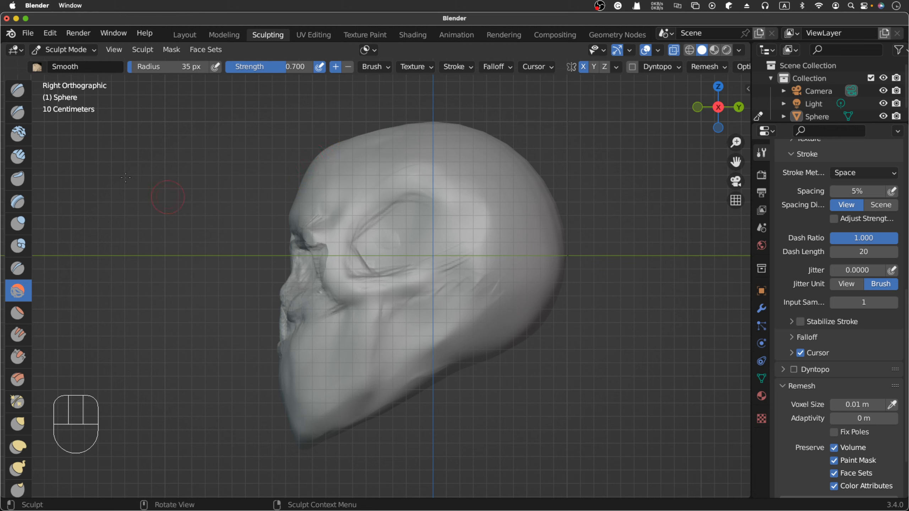
left_click(18, 156)
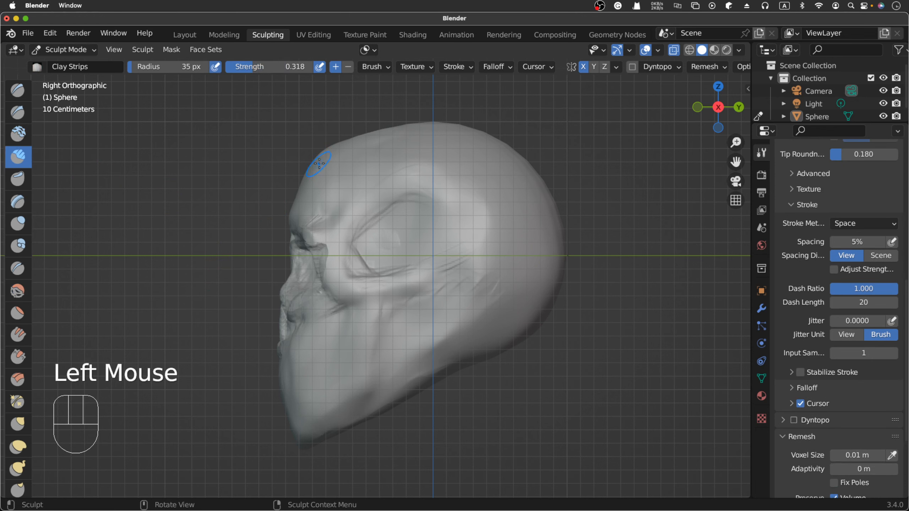
left_click_drag(320, 152, 333, 145)
left_click_drag(321, 157, 336, 143, "super")
left_click_drag(322, 153, 363, 136, "super")
- Pull the upper forehead and crown outward in the right side view with the Grab brush at 154 px radius
key("g")
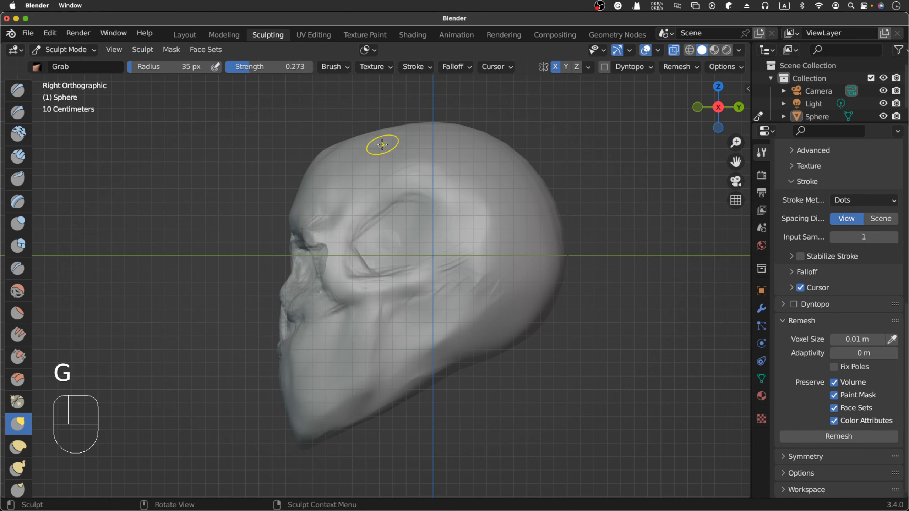
middle_click_drag(376, 144, 382, 144)
key("KP_3")
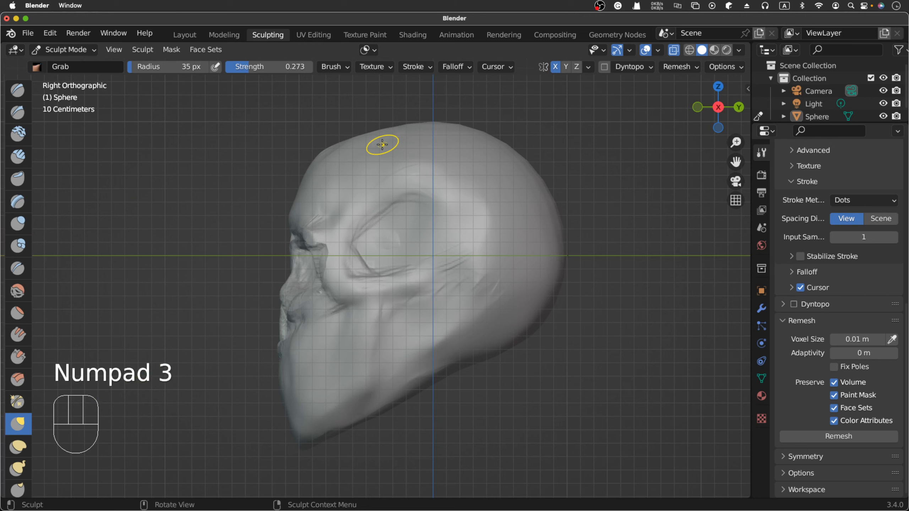
key("f")
left_click(403, 125)
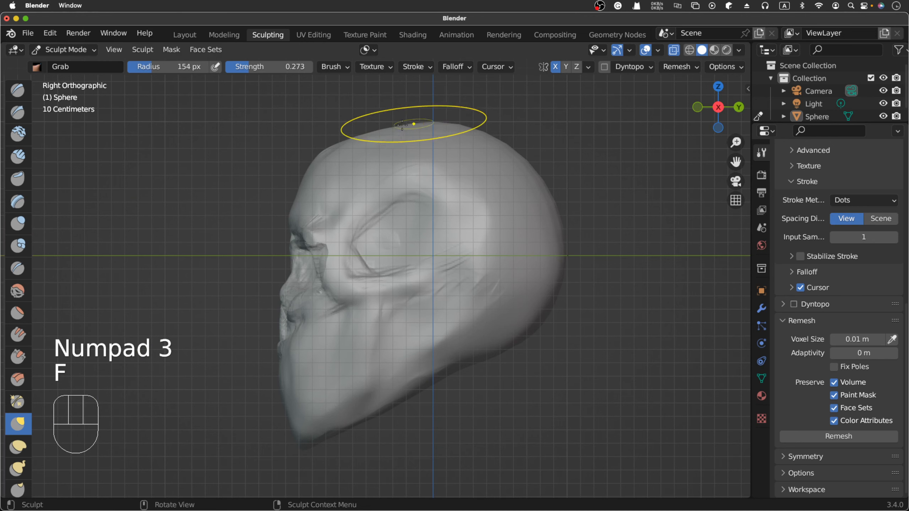
left_click_drag(368, 132, 374, 125)
left_click_drag(371, 130, 354, 133)
left_click_drag(349, 138, 349, 136)
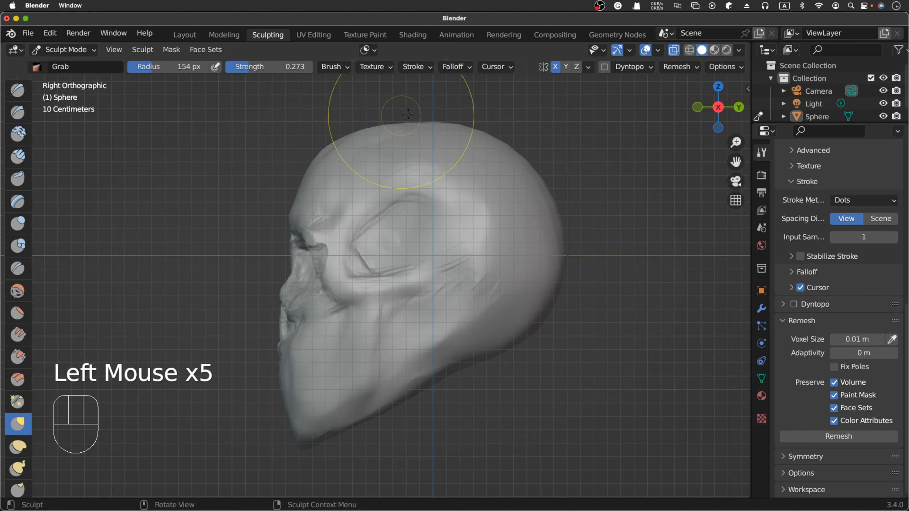
left_click_drag(403, 121, 410, 122)
left_click_drag(415, 123, 418, 116)
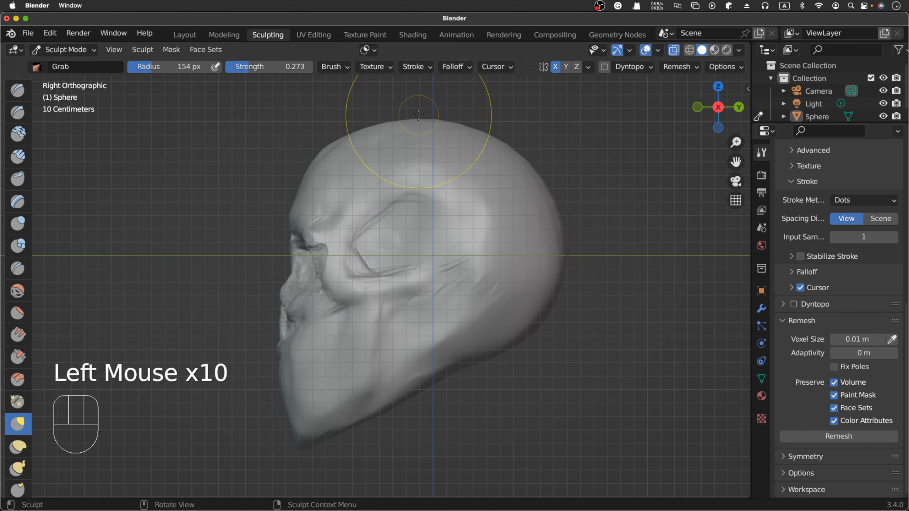
- Smooth the upper forehead and front of the crown with the Smooth brush at 154 px radius
scroll(418, 115, "left", 10)
scroll(419, 115, "up", 10)
scroll(419, 116, "left", 10)
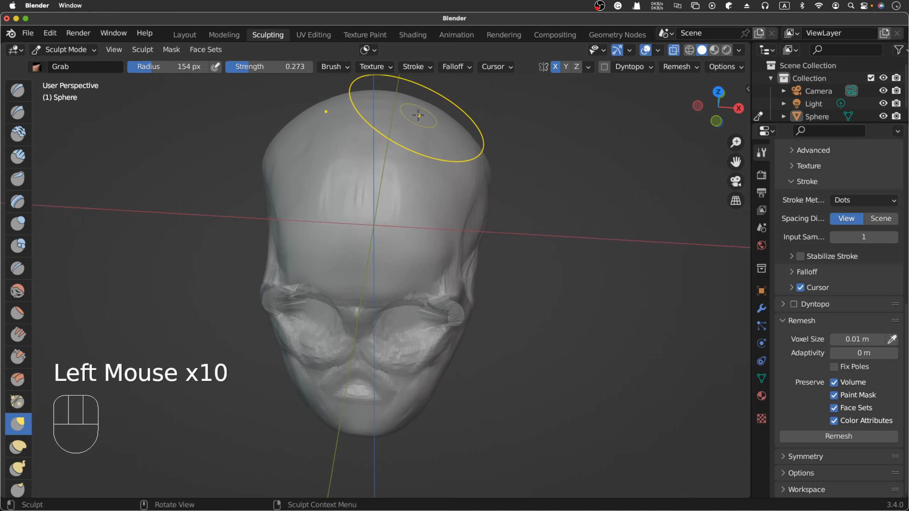
scroll(418, 116, "right", 10)
scroll(428, 121, "left", 5)
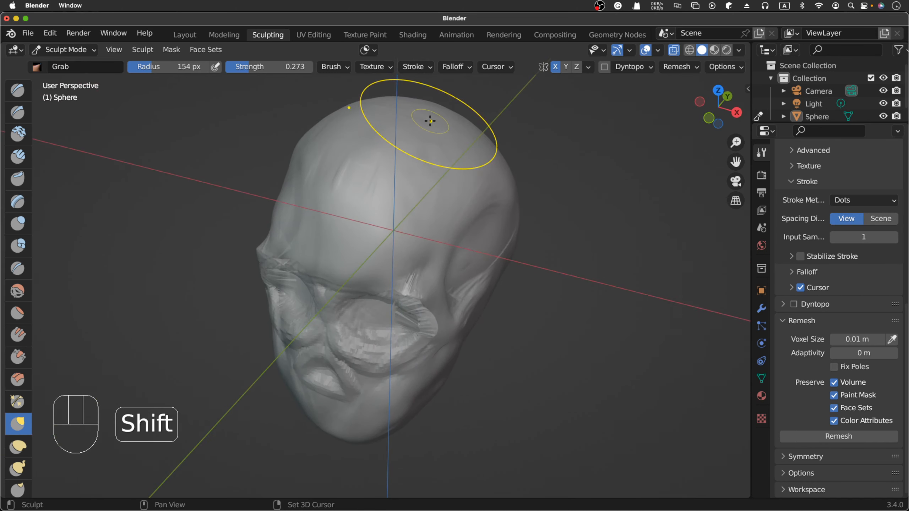
key("shift+s")
left_click_drag(369, 155, 376, 139)
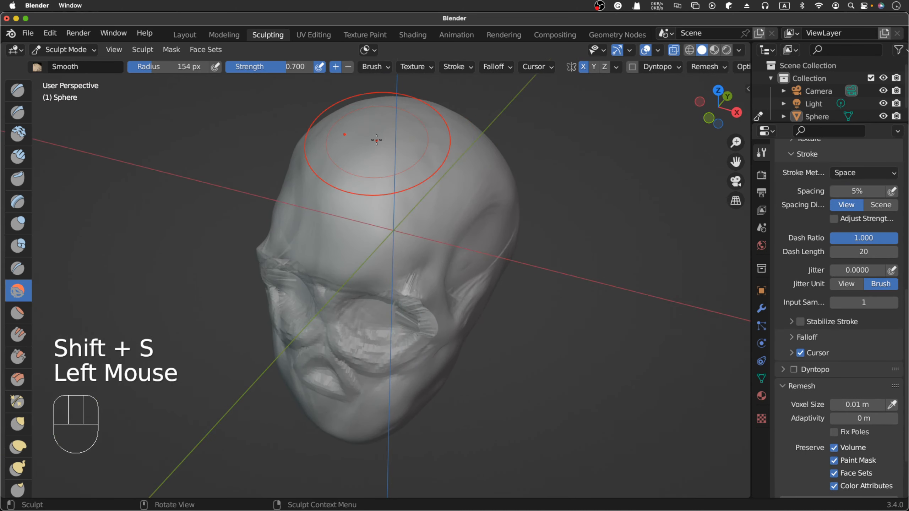
- Round out the forehead-to-crown contour further in the right side view with 154 px Grab strokes
key("KP_3")
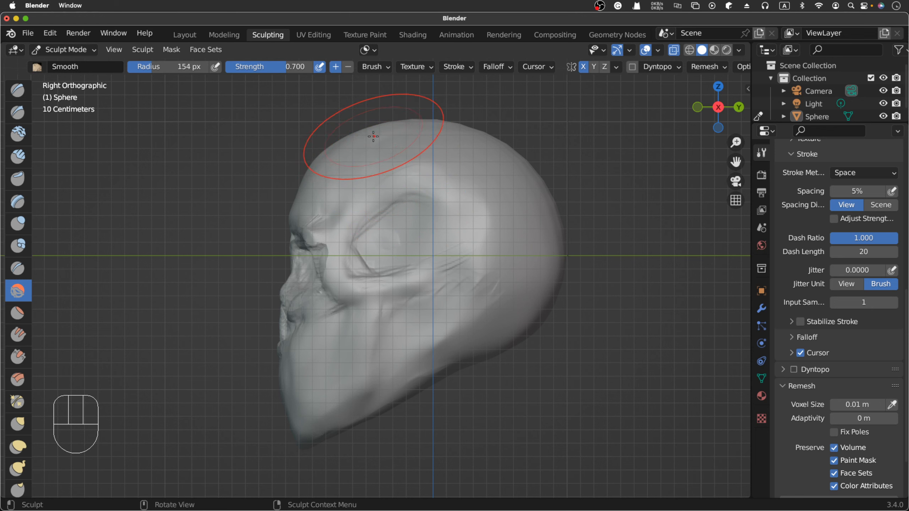
key("g")
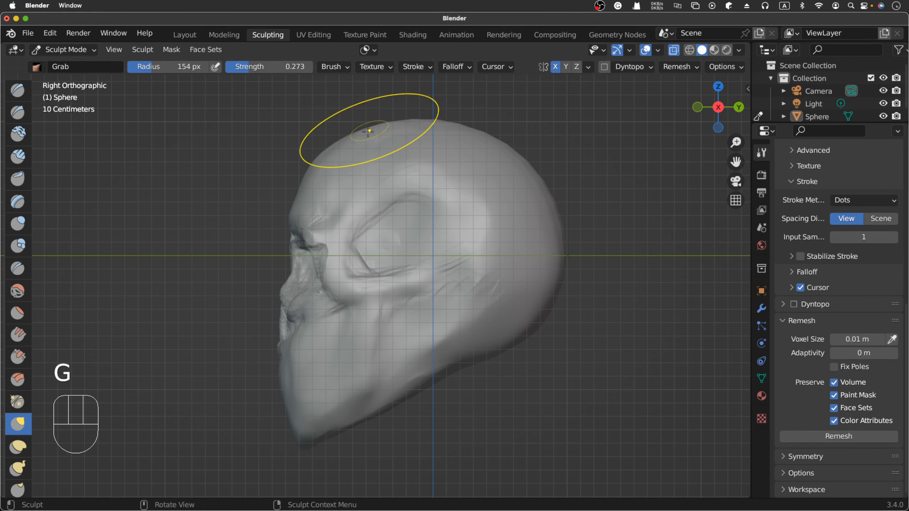
left_click(356, 137)
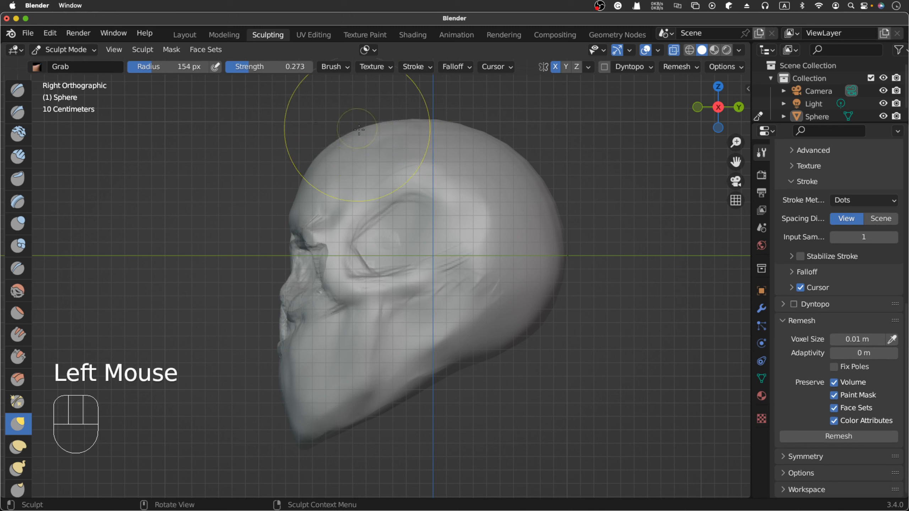
left_click(361, 125)
left_click(386, 117)
left_click(392, 116)
left_click(398, 115)
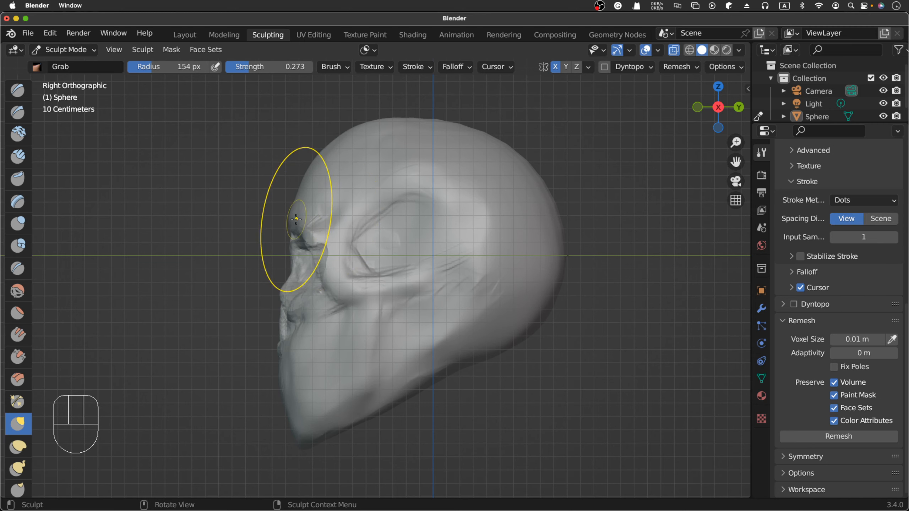
- Examine the forehead, brow and cranium contour from the front and side
scroll(296, 219, "left", 10)
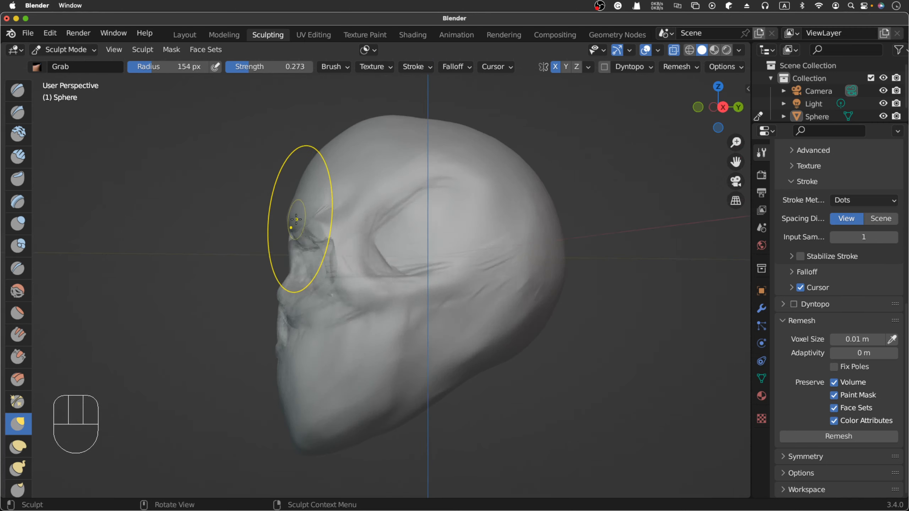
scroll(296, 219, "right", 5)
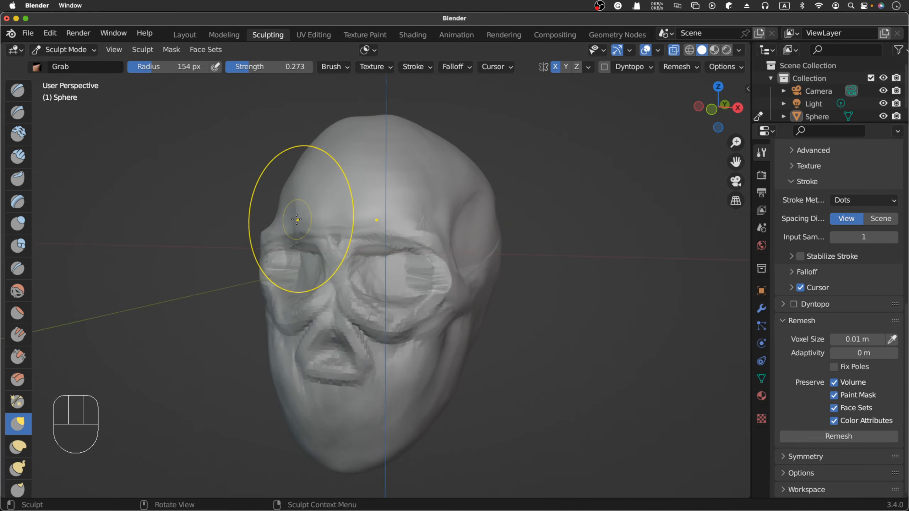
scroll(296, 220, "left", 4)
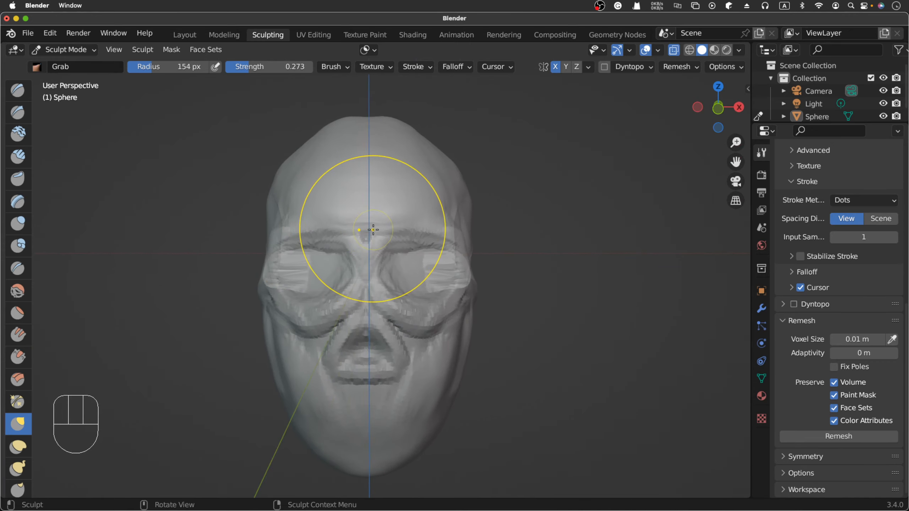
scroll(363, 215, "right", 6)
scroll(370, 229, "right", 3)
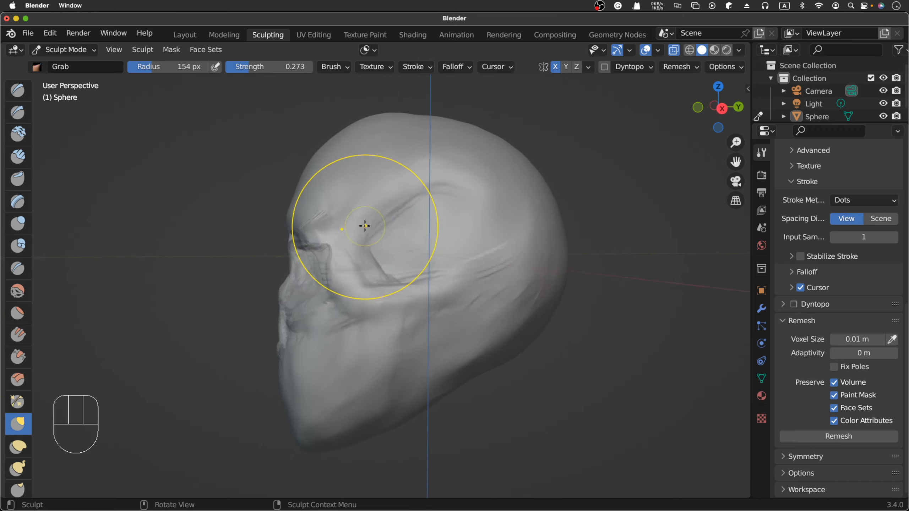
scroll(223, 221, "left", 8)
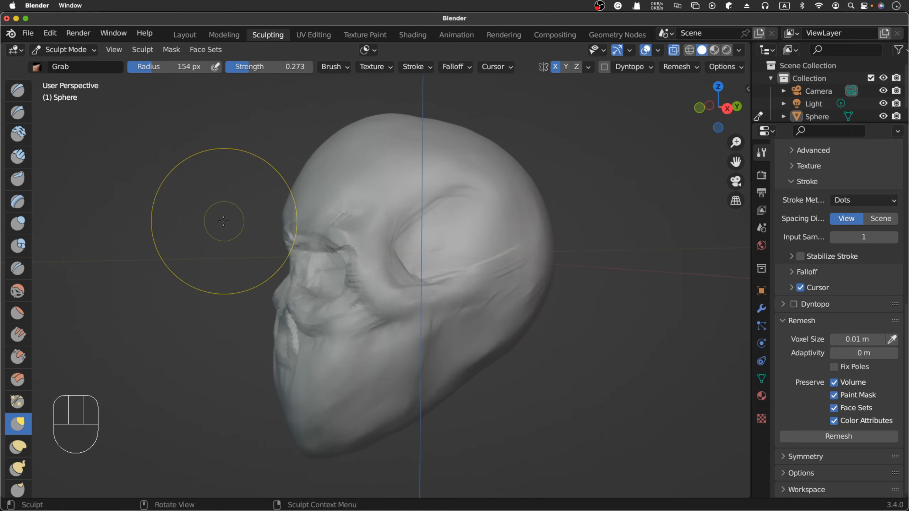
scroll(223, 221, "left", 5)
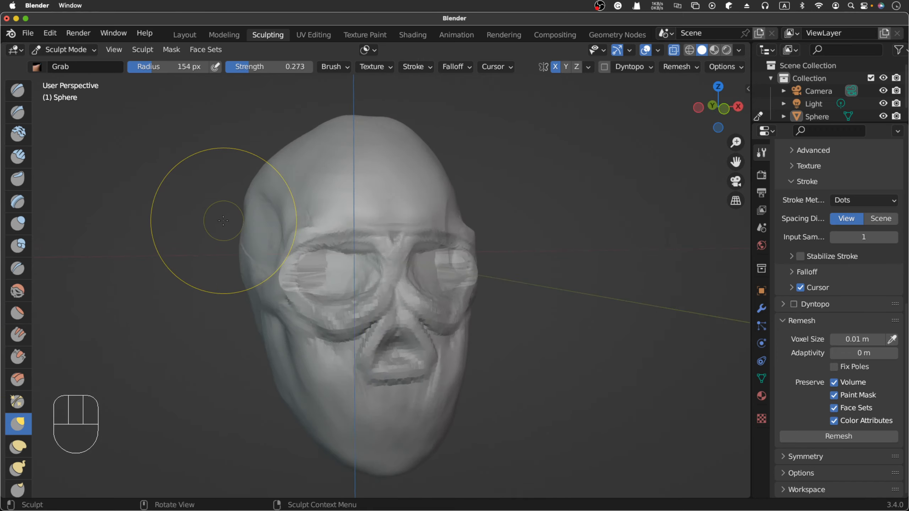
- Build up the brow ridge above the eye sockets and nose with Clay Strips strokes at 35 px radius
left_click(18, 156)
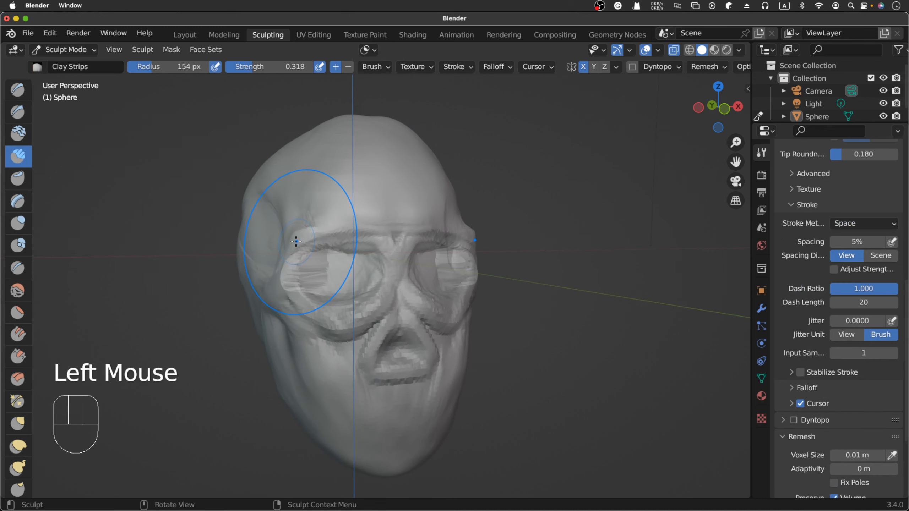
scroll(296, 241, "right", 6)
key("f")
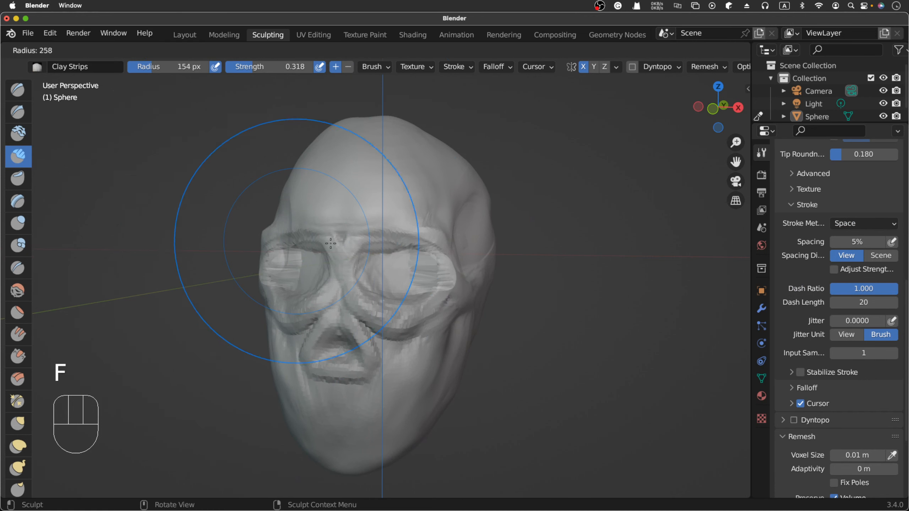
left_click(240, 232)
mouse_move(369, 229)
left_mouse_down()
mouse_move(379, 238)
mouse_move(406, 227)
left_mouse_up()
scroll(388, 224, "left", 5)
left_click_drag(401, 228, 433, 226)
mouse_move(444, 230)
left_mouse_down()
mouse_move(385, 233)
mouse_move(427, 223)
left_mouse_up()
mouse_move(426, 222)
left_mouse_down()
mouse_move(387, 222)
mouse_move(427, 213)
left_mouse_up()
left_click_drag(427, 212, 391, 213)
left_click_drag(394, 214, 439, 219)
scroll(463, 201, "right", 5)
scroll(462, 201, "right", 10)
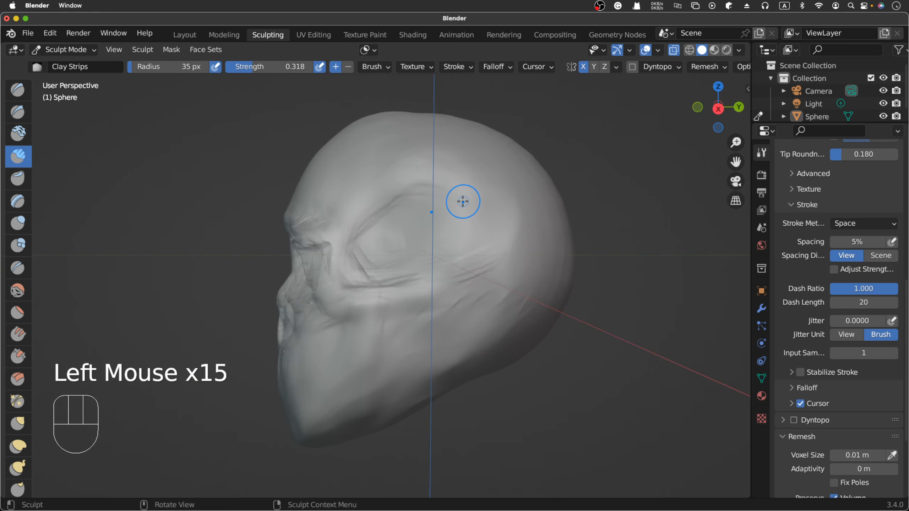
scroll(463, 202, "right", 5)
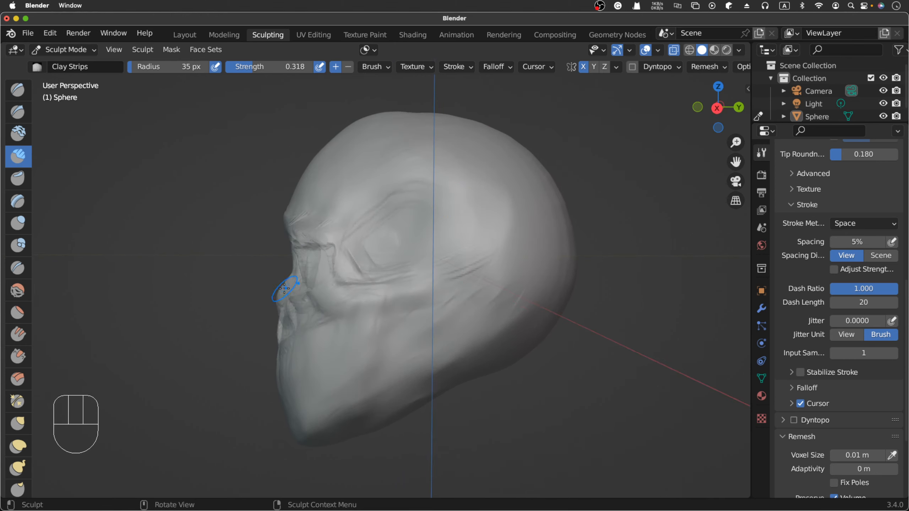
- Adjust the profile of the nasal bridge with the Grab brush at 35 px radius, finishing in the right side view
key("g")
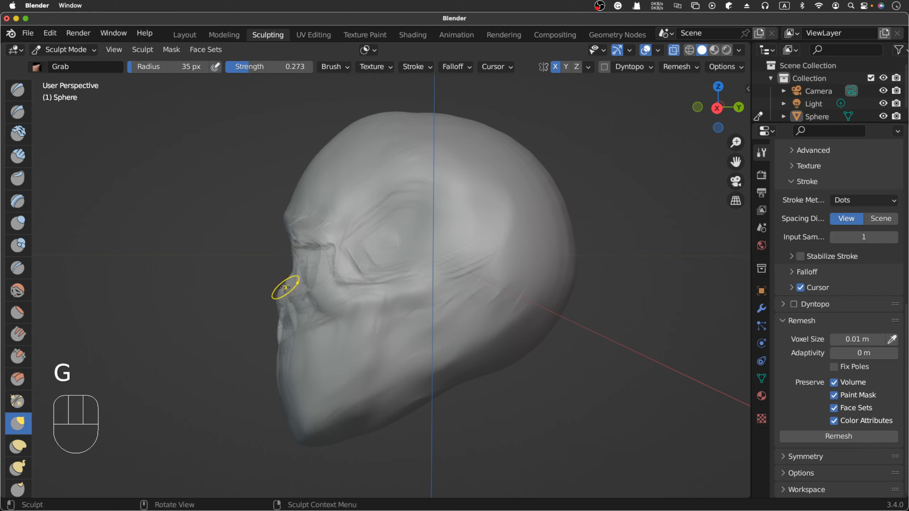
left_click_drag(284, 288, 288, 266)
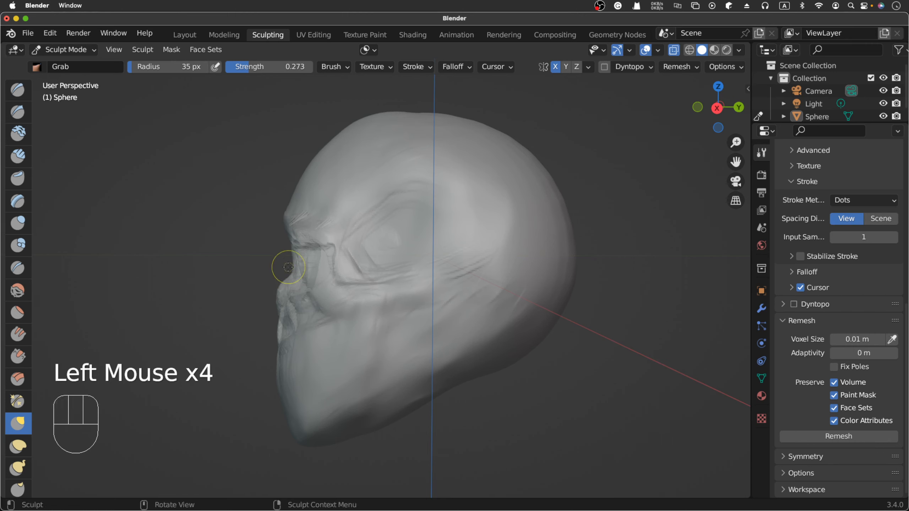
left_click(234, 266)
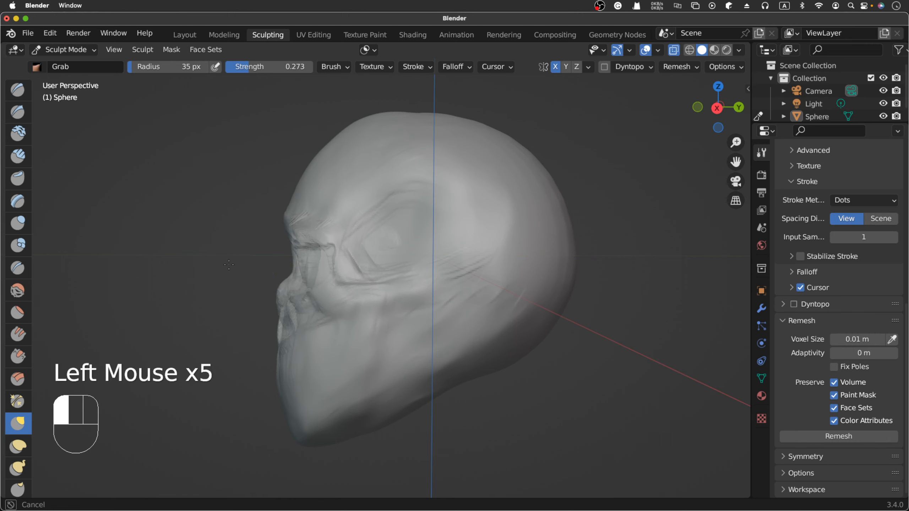
key("KP_3")
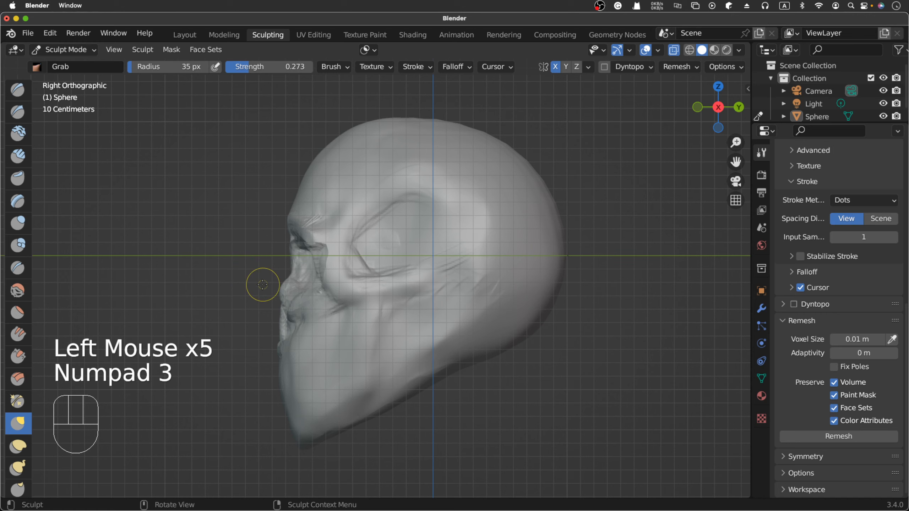
left_click_drag(292, 273, 285, 268)
left_click(285, 268)
left_click(286, 268)
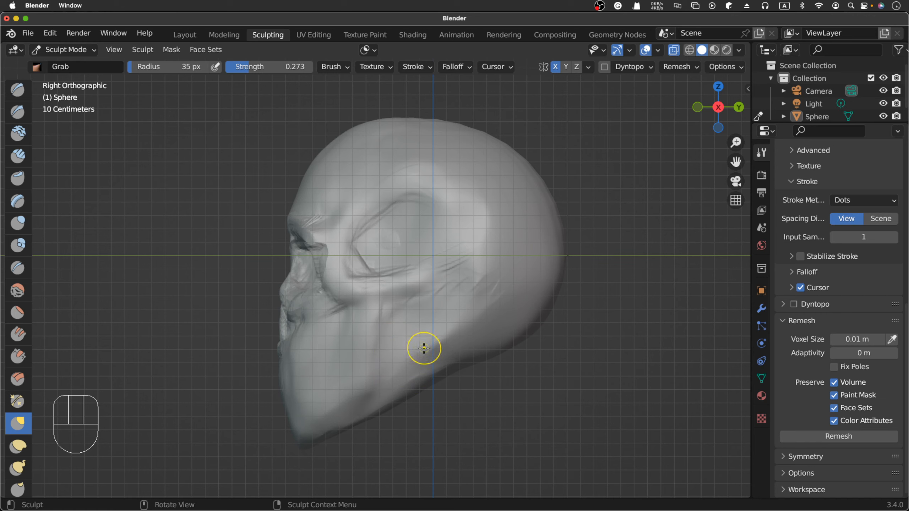
- Examine the side of the jaw and its lower edge from a slightly turned side view
scroll(425, 352, "down", 1)
scroll(428, 352, "left", 3)
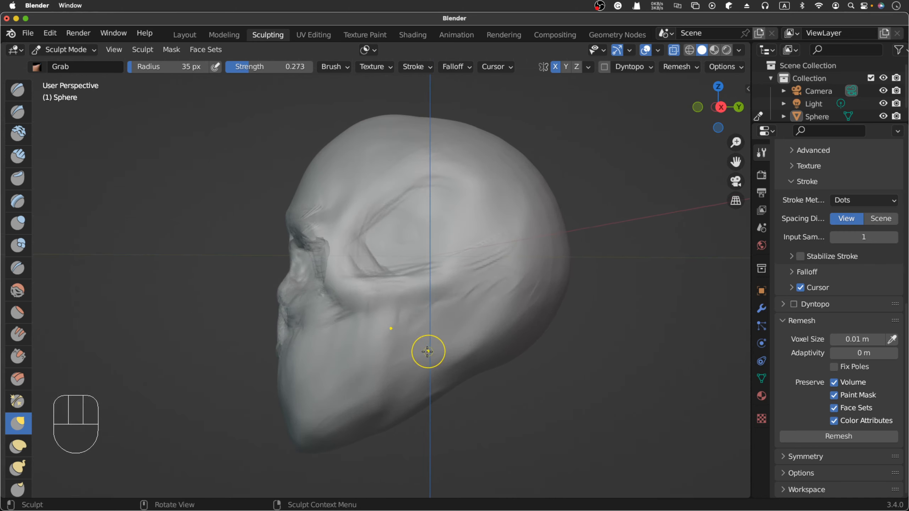
scroll(419, 338, "left", 1)
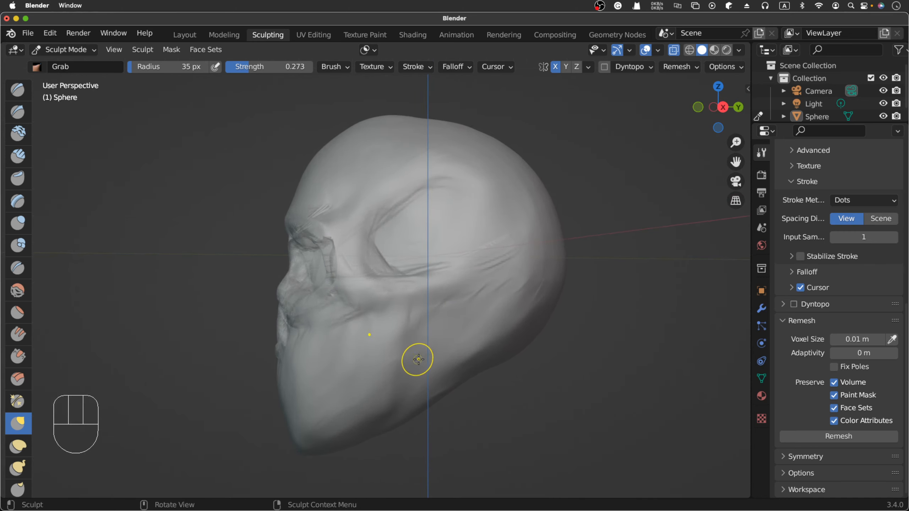
left_click_drag(424, 354, 430, 342)
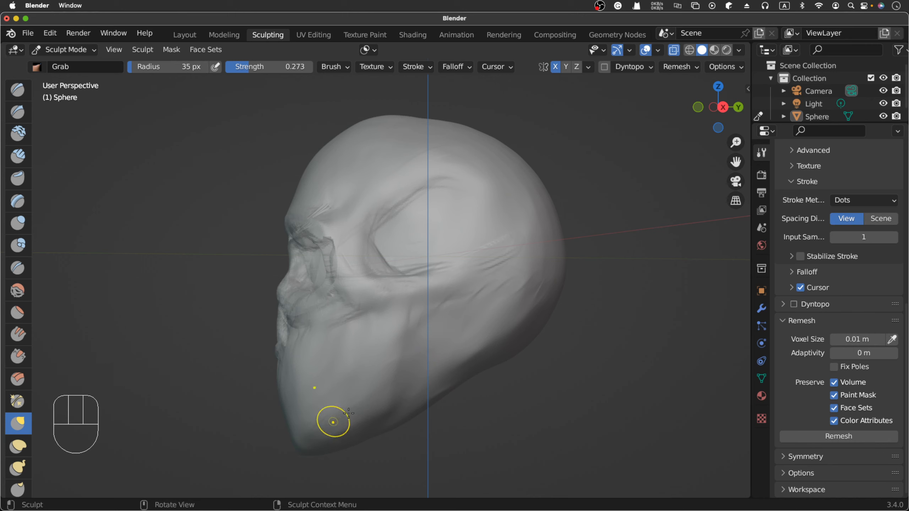
key("KP_3")
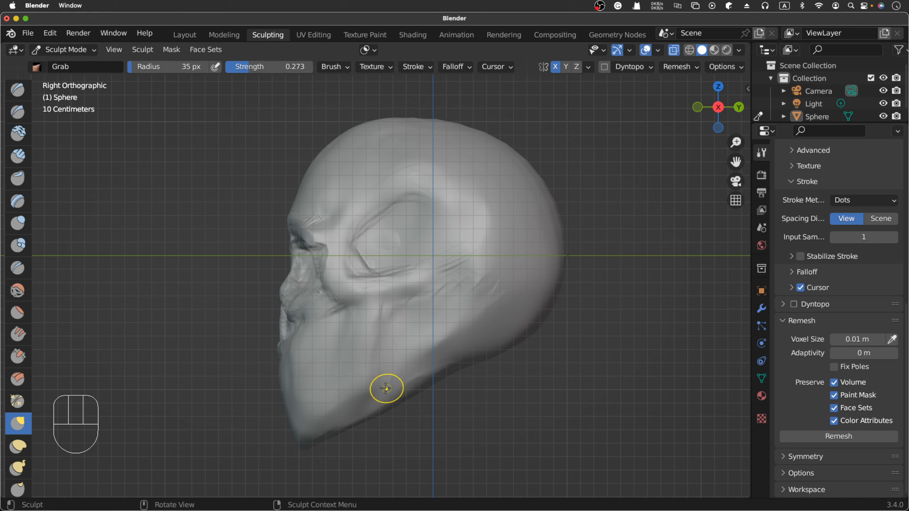
left_click(381, 329)
left_click(393, 317)
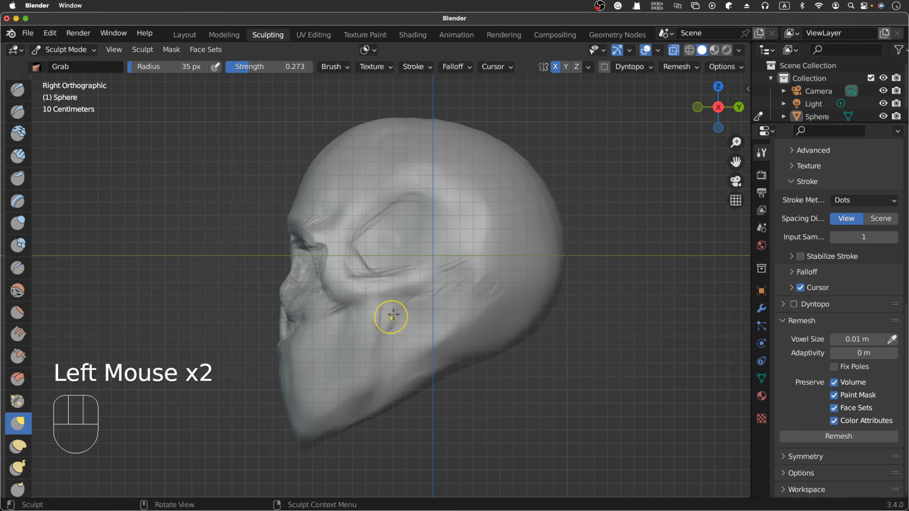
key("super+z")
key("super+z")
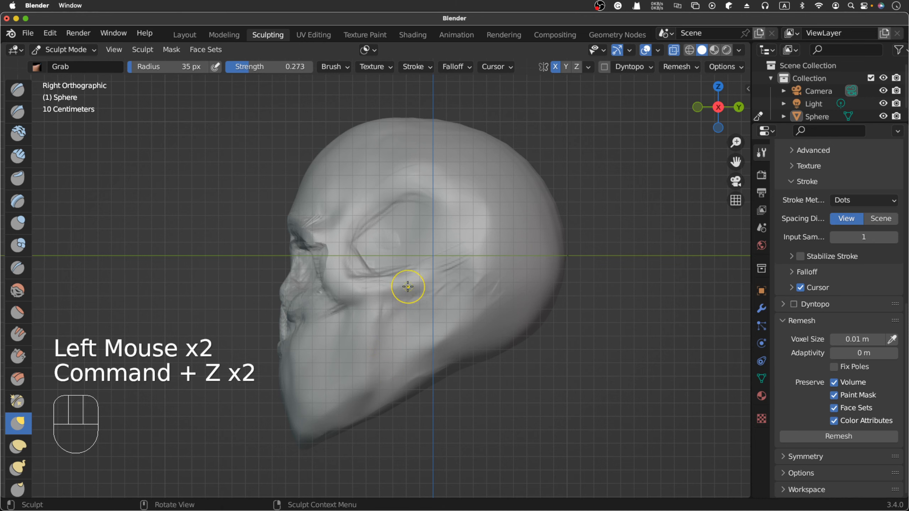
- Build up the rear vertical part of the jaw below the cheekbone with Clay Strips at 35 px radius
left_click(17, 158)
left_click(387, 337)
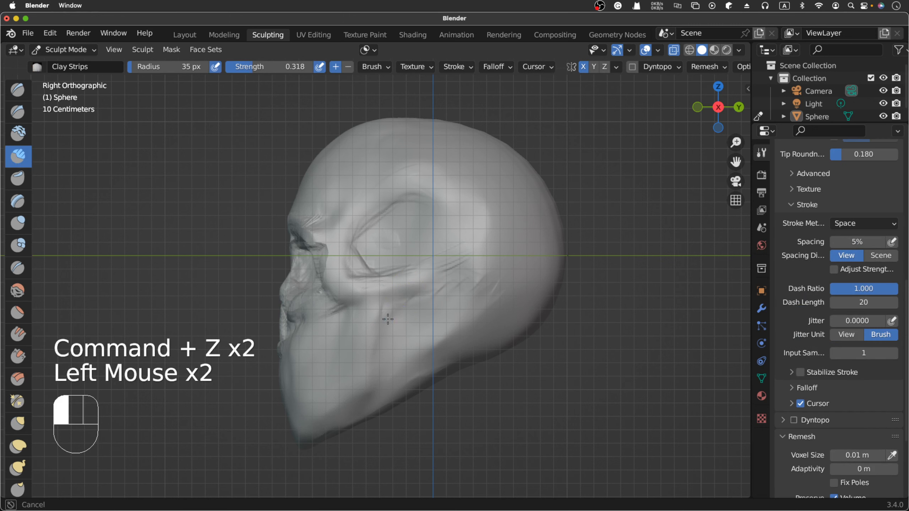
left_click(382, 345)
left_click(384, 364)
left_click(388, 387)
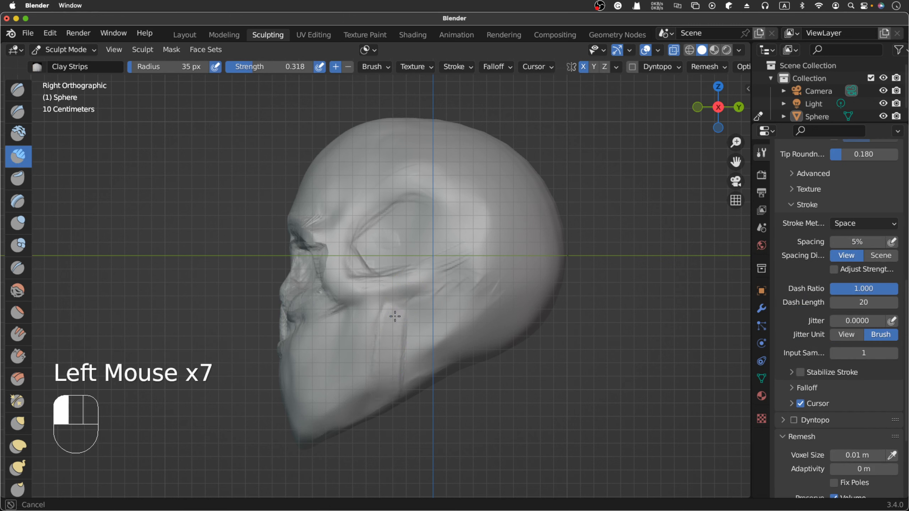
left_click(395, 316)
- Carve a recess along the front of the vertical jaw branch with subtractive Clay Strips strokes
left_click(373, 310, "super")
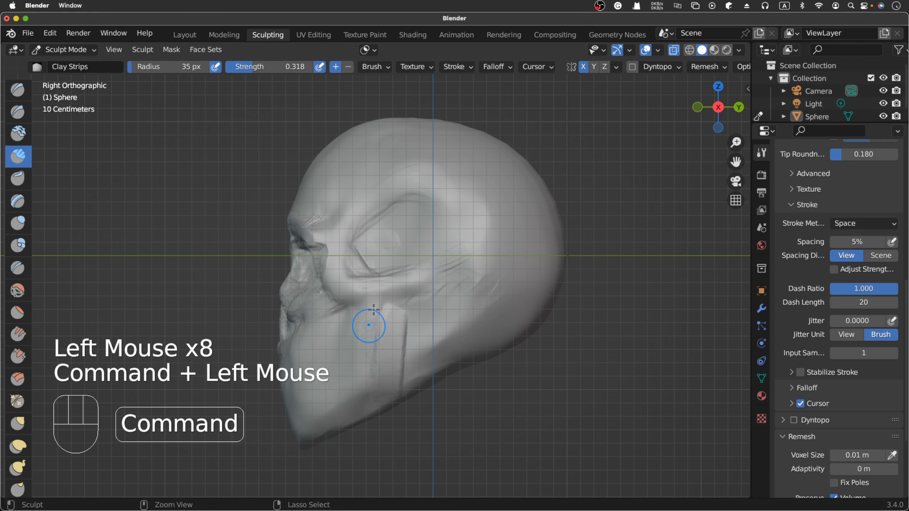
left_click(375, 315, "super")
left_click(376, 319, "super")
left_click(377, 333, "super")
left_click(378, 343, "super")
left_click(379, 353, "super")
left_click(379, 325, "super")
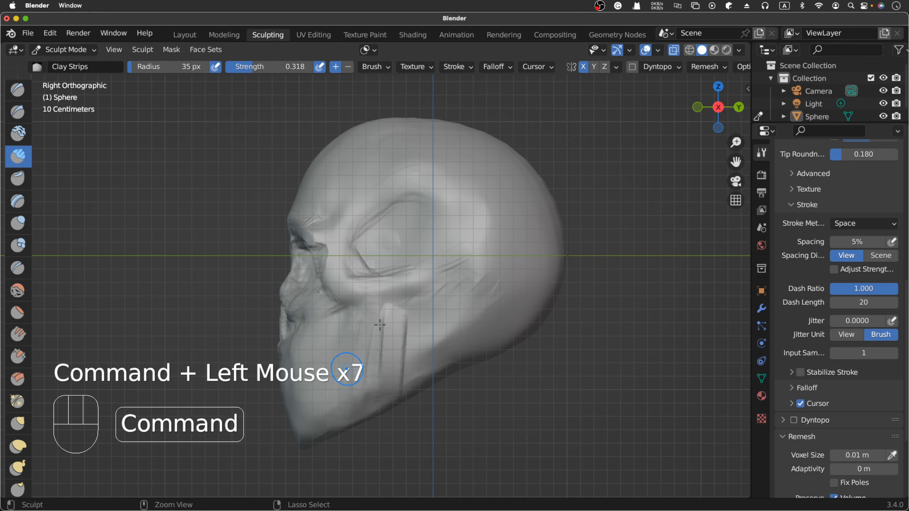
- Thicken the vertical jaw branch and extend its rear edge down to the jaw angle with Clay Strips
left_click(392, 315)
left_click(393, 324)
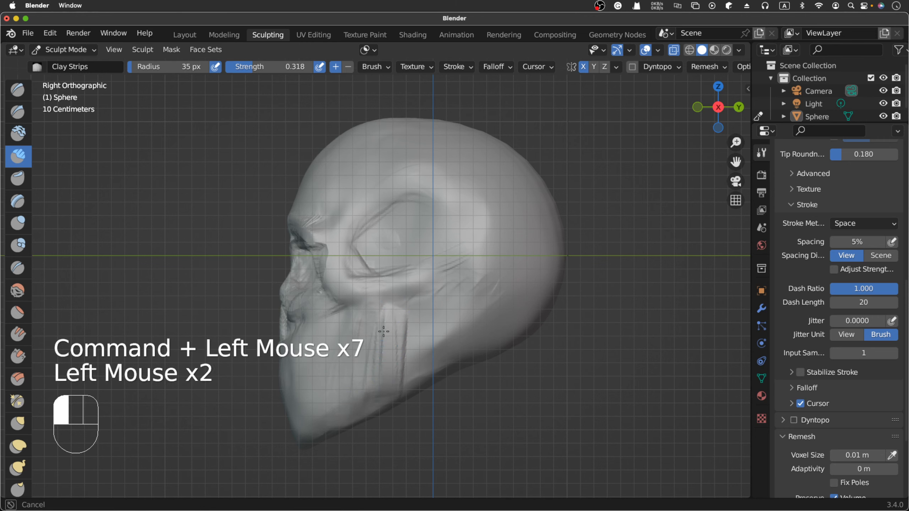
left_click(397, 335)
left_click(400, 312)
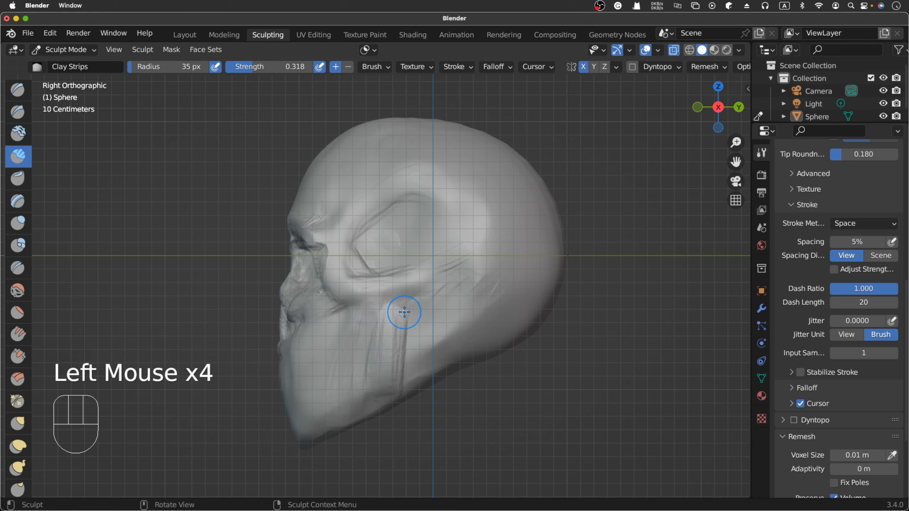
left_click_drag(414, 323, 401, 380)
left_click_drag(417, 320, 403, 376)
left_click_drag(419, 330, 403, 374)
left_click_drag(421, 333, 403, 369)
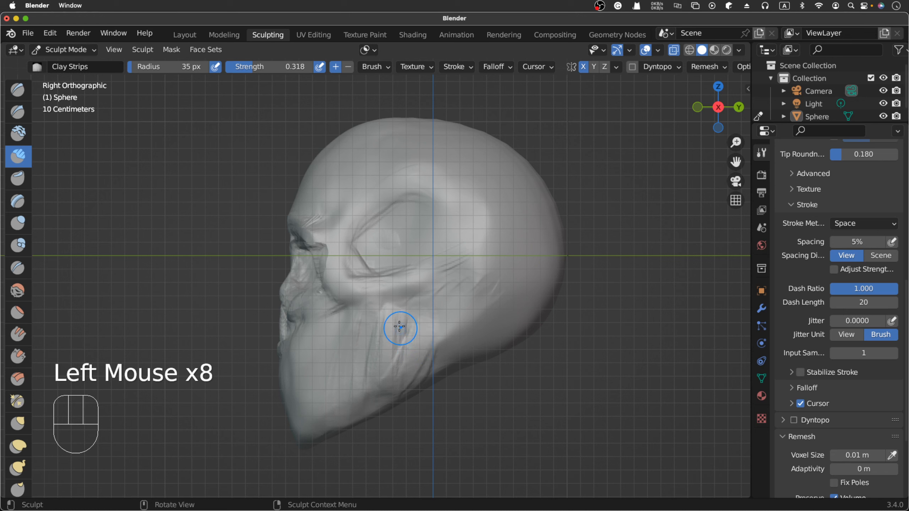
left_click_drag(400, 324, 396, 358)
left_click_drag(403, 321, 398, 360)
- Carve around the top of the jaw branch, and blend the rear jaw using the Smooth brush at 0.700 strength
mouse_move(409, 323)
left_mouse_down()
mouse_move(403, 354)
mouse_move(417, 346)
mouse_move(379, 320)
left_mouse_up()
left_click(423, 321, "super")
left_click(424, 325, "super")
key("shift+s")
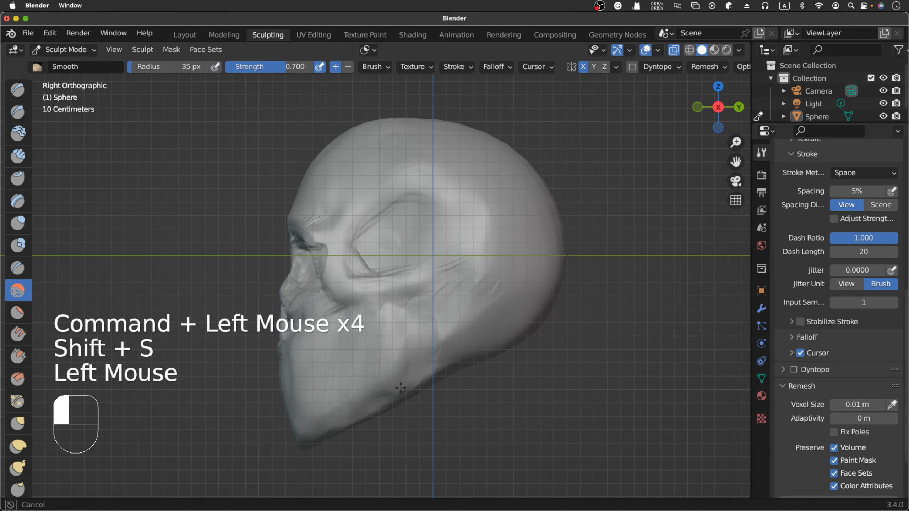
left_click_drag(400, 387, 376, 386)
left_click_drag(411, 358, 436, 334)
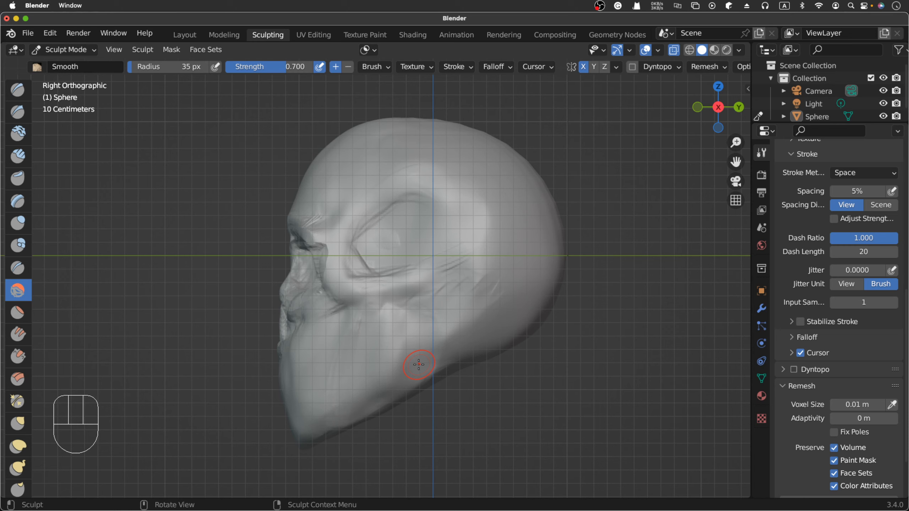
- Examine the jaw, cheekbones and nasal opening from the side, three-quarter and front views
scroll(419, 365, "left", 3)
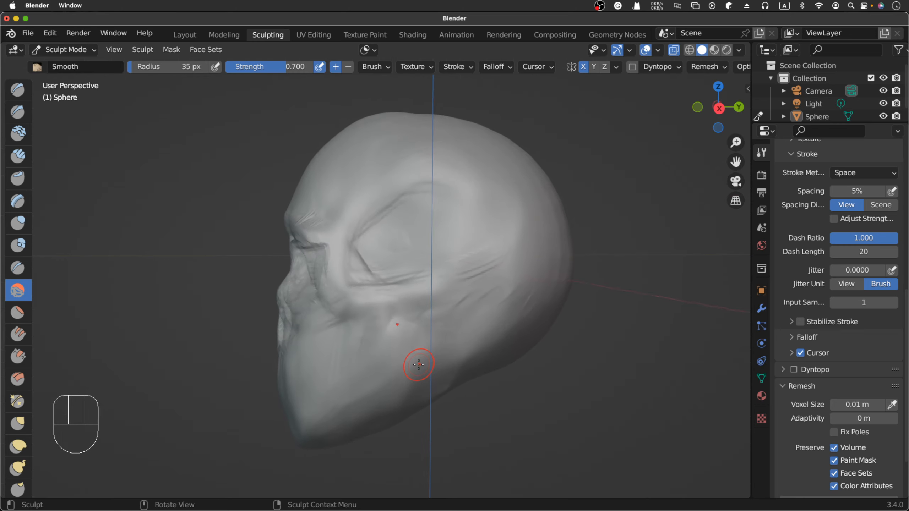
scroll(418, 364, "down", 3)
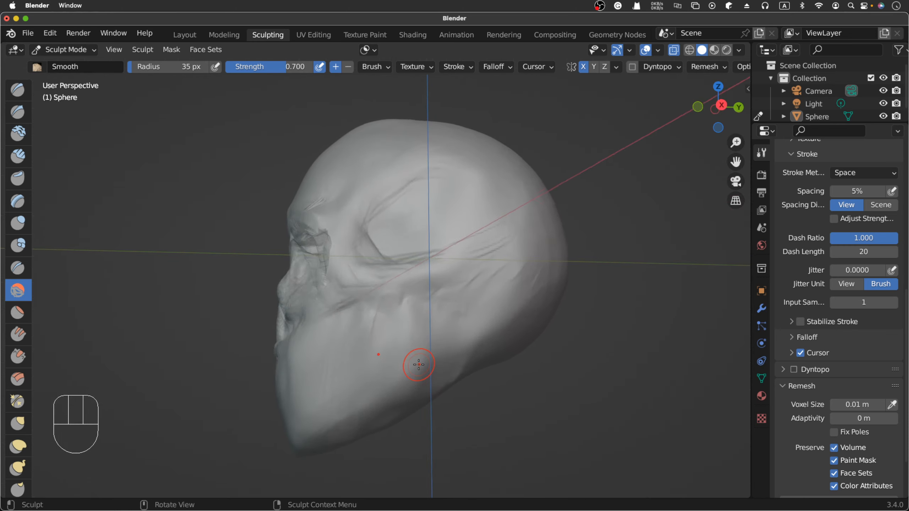
scroll(418, 365, "left", 2)
scroll(418, 364, "up", 3)
scroll(419, 365, "left", 5)
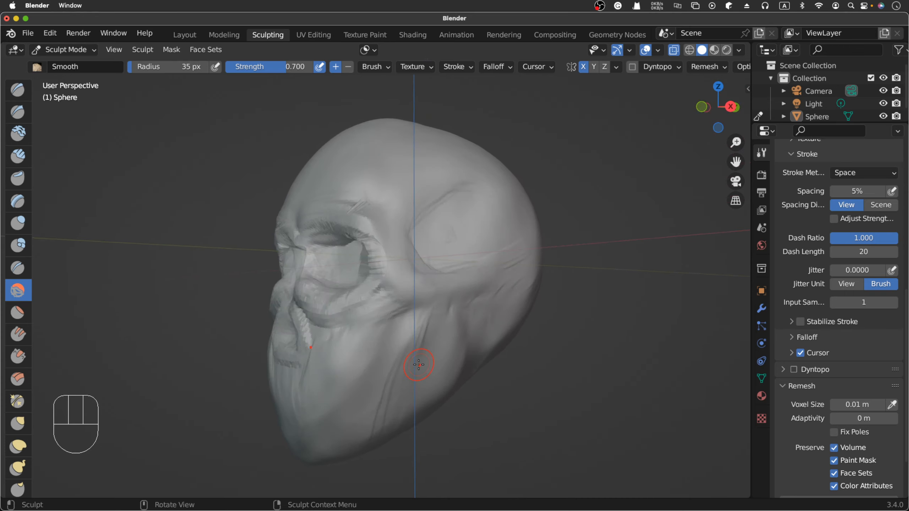
scroll(419, 365, "right", 7)
scroll(419, 365, "left", 5)
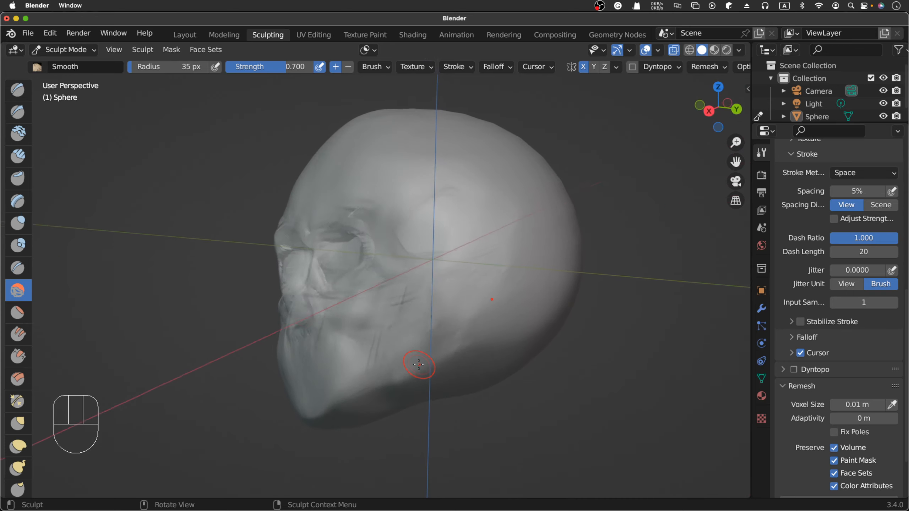
scroll(419, 364, "left", 5)
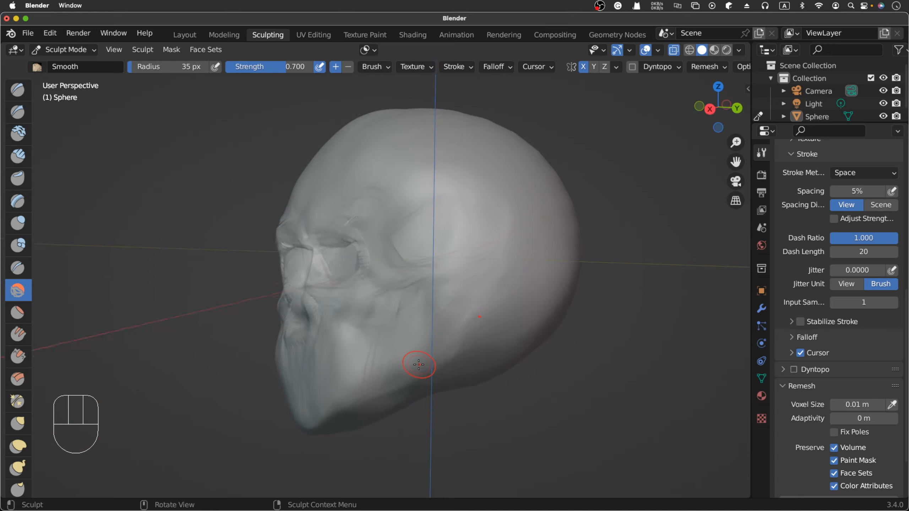
scroll(418, 365, "left", 5)
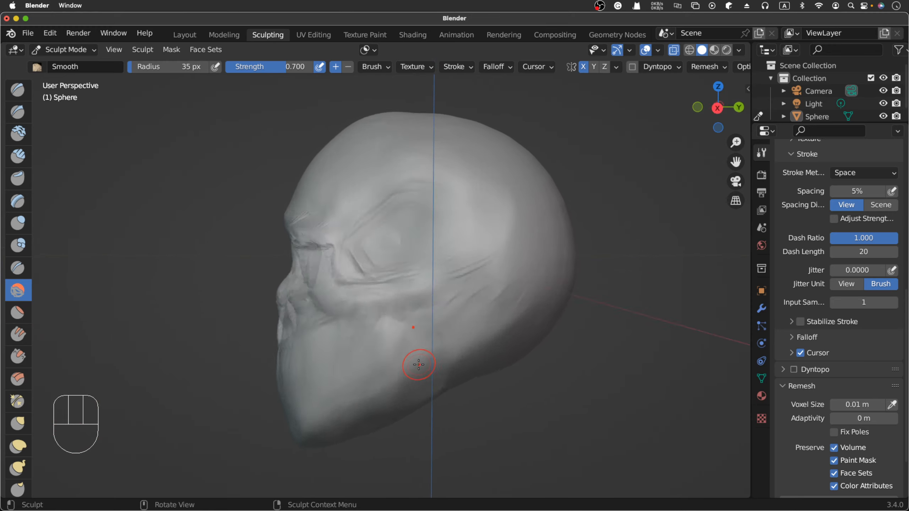
scroll(419, 365, "left", 5)
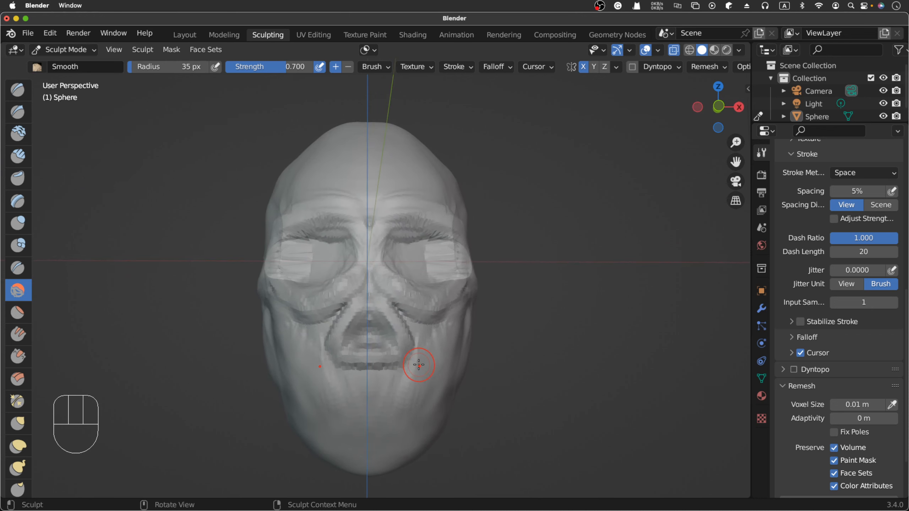
scroll(419, 365, "left", 2)
scroll(419, 365, "left", 3)
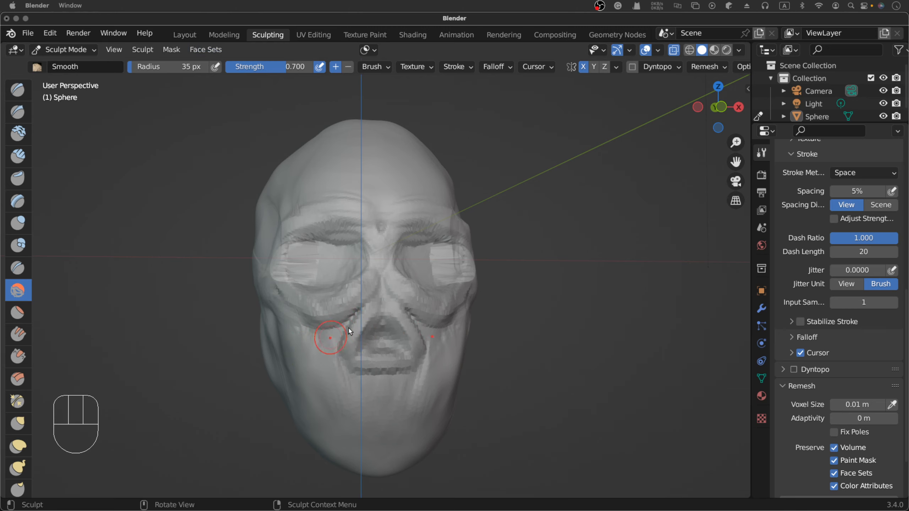
scroll(434, 316, "up", 5)
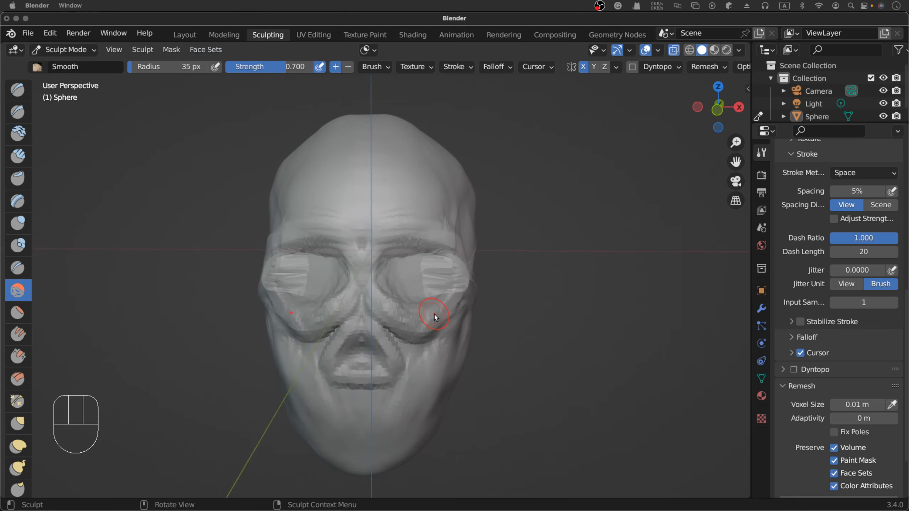
scroll(435, 317, "down", 5)
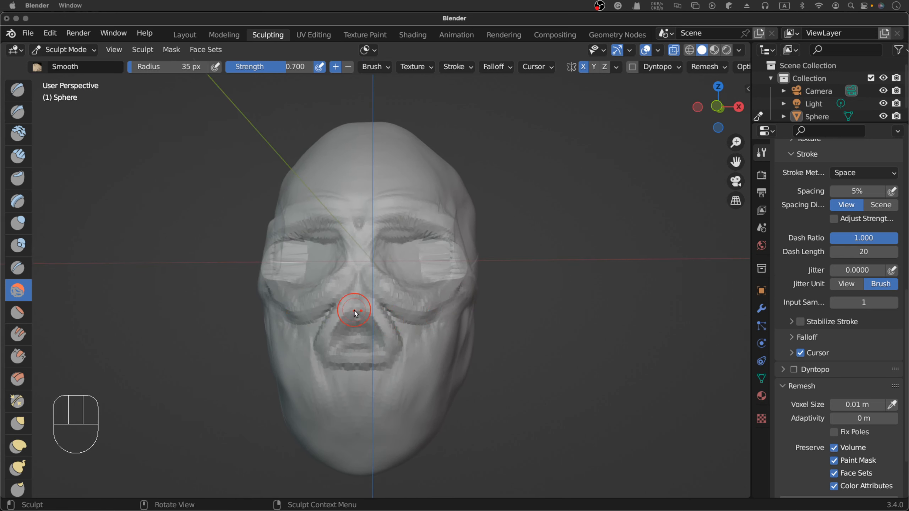
- Fill in the cheeks beside the nasal opening with short Clay Strips strokes at 35 px radius
left_click(17, 156)
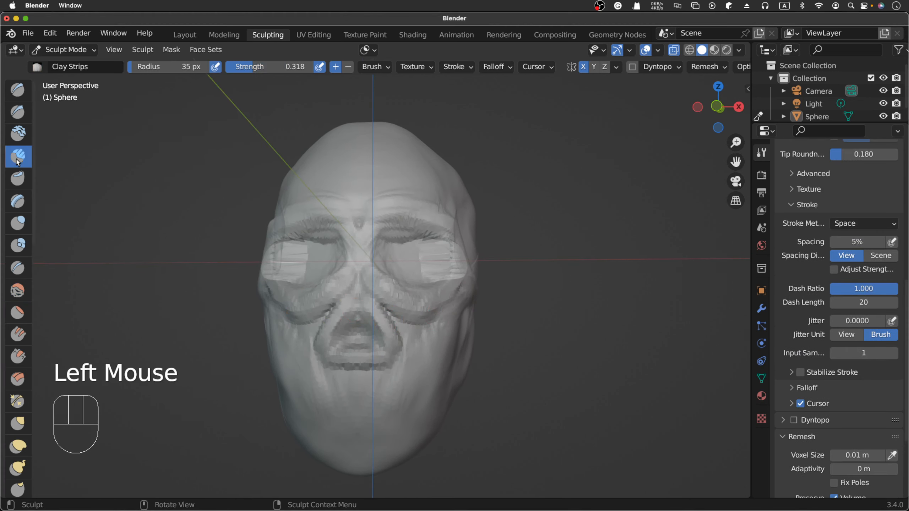
left_click(392, 317)
left_click(419, 335)
left_click(411, 329)
left_click(404, 327)
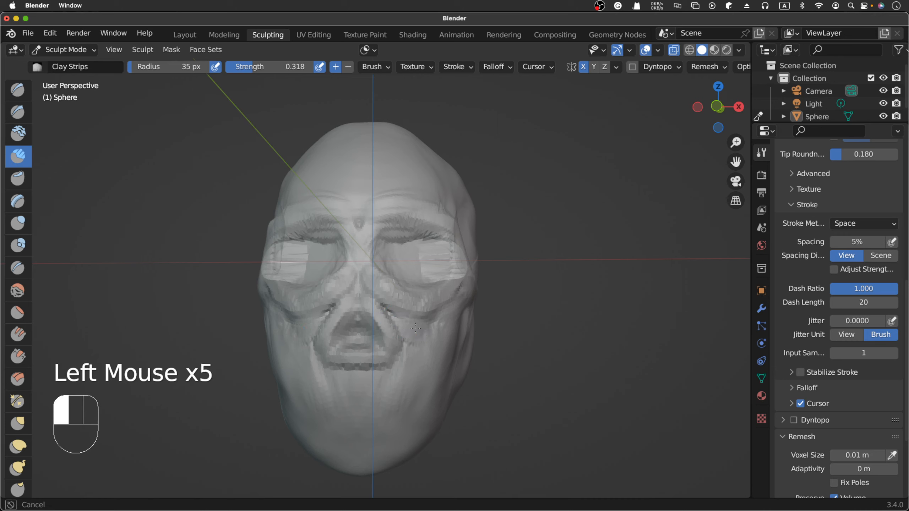
left_click(408, 324)
left_click(400, 320)
left_click(398, 318)
left_click(398, 322)
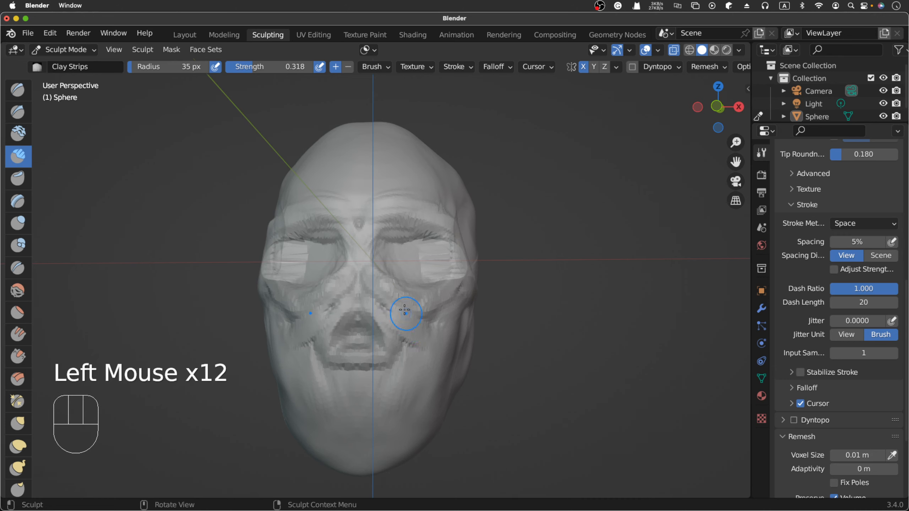
- Build up the cheekbones beneath the eye sockets with sideways Clay Strips strokes from the nose outward
left_click_drag(397, 311, 429, 318)
left_click_drag(408, 315, 456, 308)
left_click_drag(395, 311, 454, 307)
left_click_drag(389, 306, 453, 301)
left_click_drag(390, 300, 426, 299)
left_click_drag(399, 295, 433, 288)
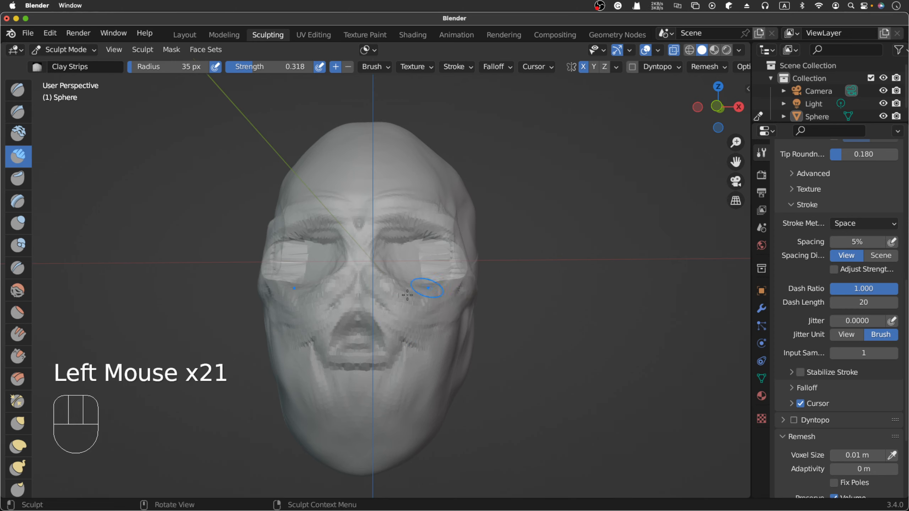
- Set the Clay Strips radius to 28 px and build up the nasal bones above the nasal opening
scroll(451, 292, "right", 5)
scroll(450, 291, "left", 5)
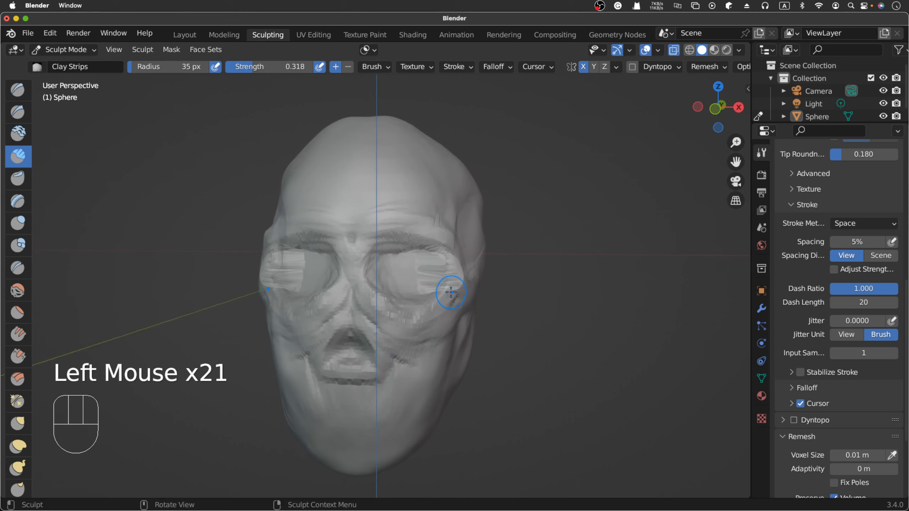
scroll(394, 320, "left", 2)
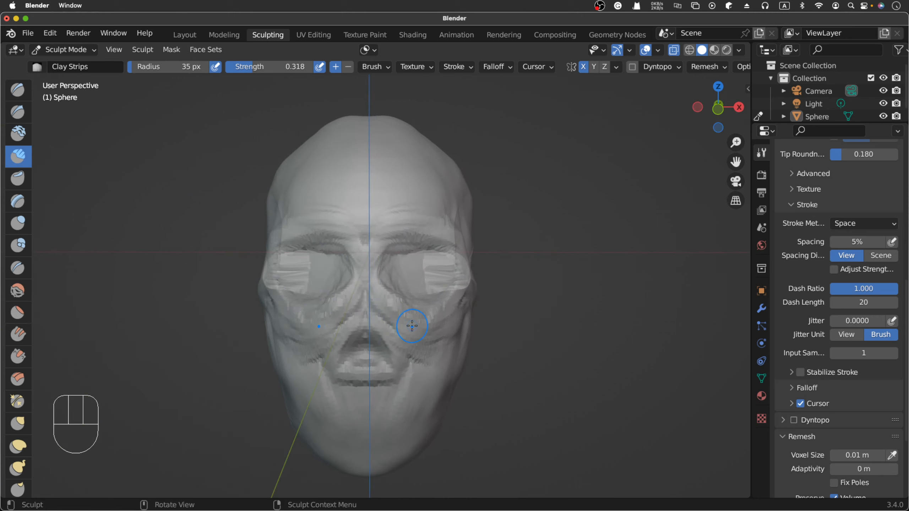
scroll(415, 325, "up", 3)
scroll(361, 329, "right", 2)
left_click(338, 332)
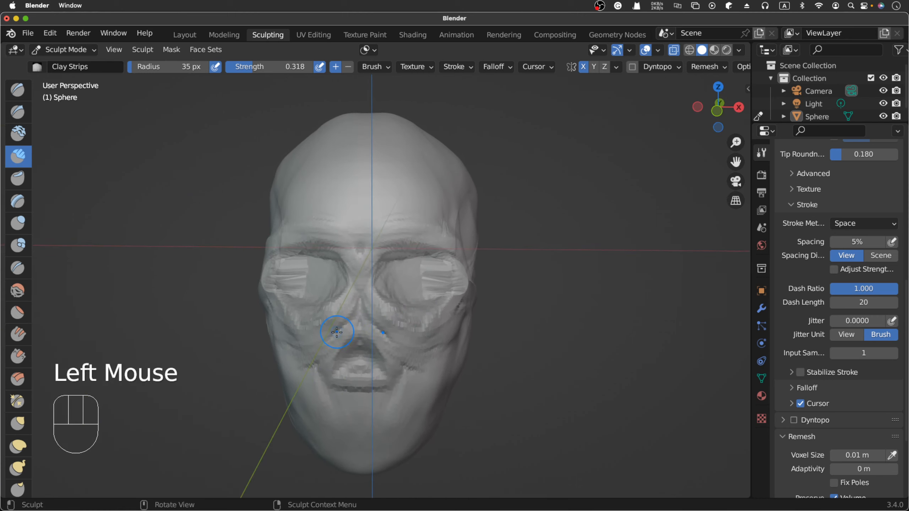
key("f")
left_click(332, 335)
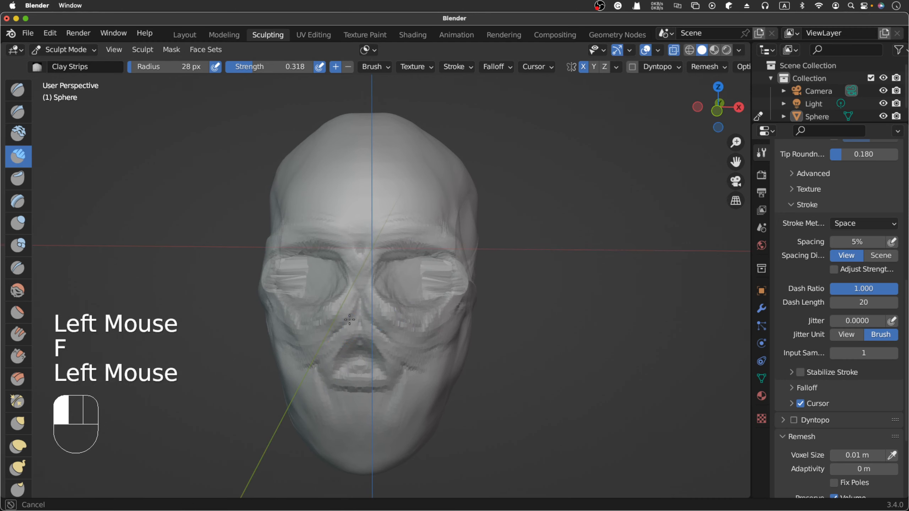
left_click(331, 334)
left_click_drag(344, 324, 353, 309)
left_click_drag(344, 323, 357, 301)
left_click_drag(351, 317, 359, 306)
left_click_drag(355, 323, 360, 309)
- Add Clay Strips strokes along the side of the nasal opening down to the upper jaw
mouse_move(358, 326)
left_mouse_down()
mouse_move(365, 318)
mouse_move(417, 354)
left_mouse_up()
left_click_drag(381, 337, 412, 353)
left_click_drag(386, 339, 420, 356)
mouse_move(406, 355)
left_mouse_down()
mouse_move(423, 361)
mouse_move(416, 335)
mouse_move(409, 344)
left_mouse_up()
- Fill the cheek surface between the nasal opening and the cheekbone with short Clay Strips strokes at 28 px radius
scroll(411, 360, "down", 3)
mouse_move(406, 343)
left_mouse_down()
mouse_move(439, 331)
mouse_move(413, 332)
mouse_move(422, 337)
left_mouse_up()
left_click_drag(406, 328, 415, 333)
left_click_drag(397, 328, 415, 324)
left_click_drag(410, 324, 424, 316)
mouse_move(427, 319)
left_mouse_down()
mouse_move(435, 322)
mouse_move(417, 326)
left_mouse_up()
left_click_drag(415, 324, 421, 321)
left_click_drag(419, 320, 428, 317)
left_click_drag(425, 315, 435, 311)
scroll(477, 278, "right", 10)
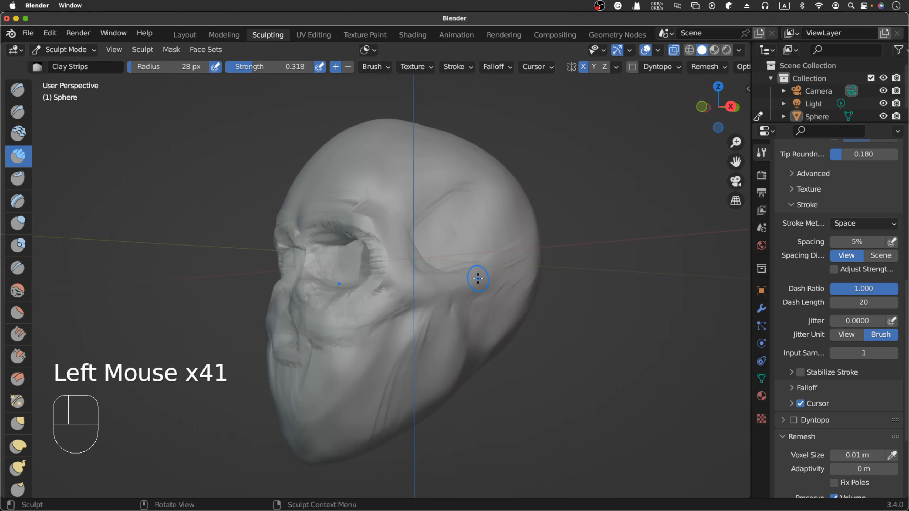
- Reshape the sides and lower rim of the nasal opening with Clay Strips strokes from the front
scroll(478, 279, "left", 10)
mouse_move(380, 315)
left_mouse_down()
mouse_move(369, 304)
mouse_move(379, 333)
left_mouse_up()
left_click(374, 313)
left_click(381, 329)
left_click_drag(372, 322, 388, 344)
mouse_move(369, 322)
left_mouse_down()
mouse_move(383, 340)
mouse_move(341, 358)
mouse_move(349, 359)
left_mouse_up()
left_click_drag(352, 360, 384, 357)
left_click_drag(379, 357, 387, 356)
mouse_move(381, 357)
left_mouse_down()
mouse_move(392, 354)
mouse_move(396, 374)
mouse_move(382, 385)
mouse_move(385, 401)
left_mouse_up()
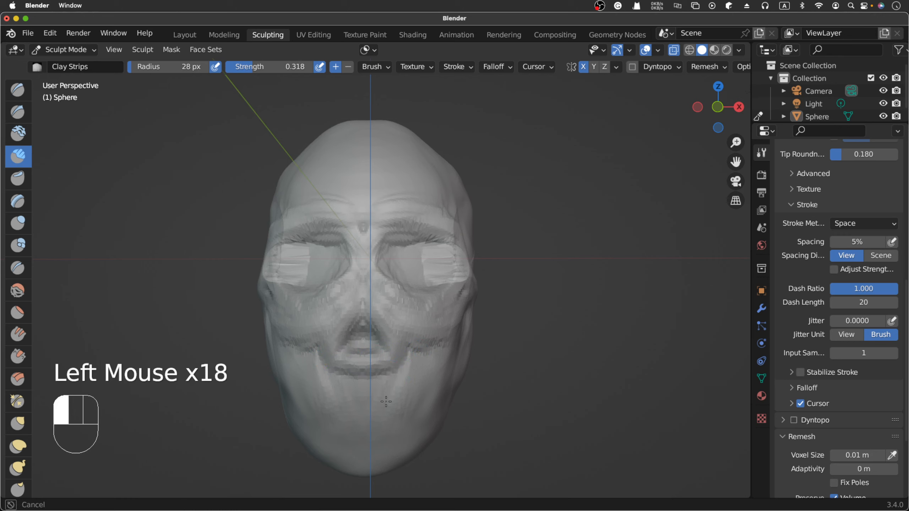
- Build up the sides of the mouth area from the upper jaw down towards the chin with Clay Strips
left_click_drag(398, 381, 419, 366)
left_click(422, 365)
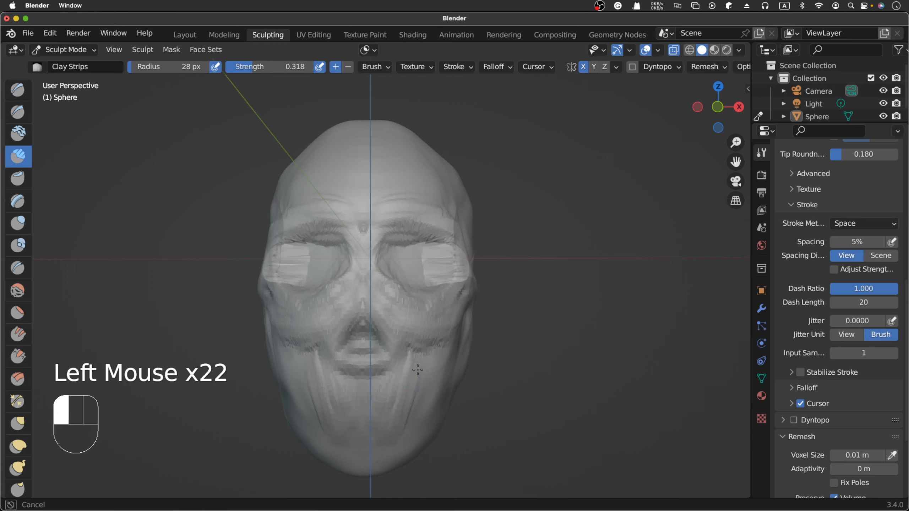
left_click(421, 380)
left_click(415, 397)
left_click(410, 415)
left_click(407, 420)
- Add Clay Strips strokes along the lower edge of the chin
left_click(394, 438)
left_click(374, 457)
left_click(384, 454)
left_click(396, 449)
left_click(393, 450)
left_click(391, 452)
left_click(387, 453)
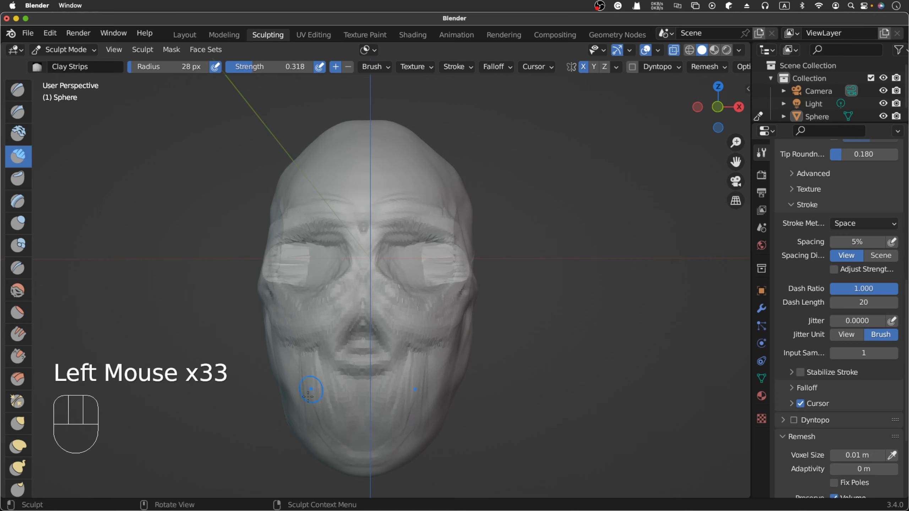
left_click(382, 455)
left_click(380, 457)
left_click(378, 460)
left_click(378, 454)
- Smooth the chin, mouth area and rim of the nasal opening with the Smooth brush at 28 px radius
key("shift+s")
mouse_move(349, 416)
left_mouse_down()
mouse_move(311, 390)
mouse_move(347, 453)
left_mouse_up()
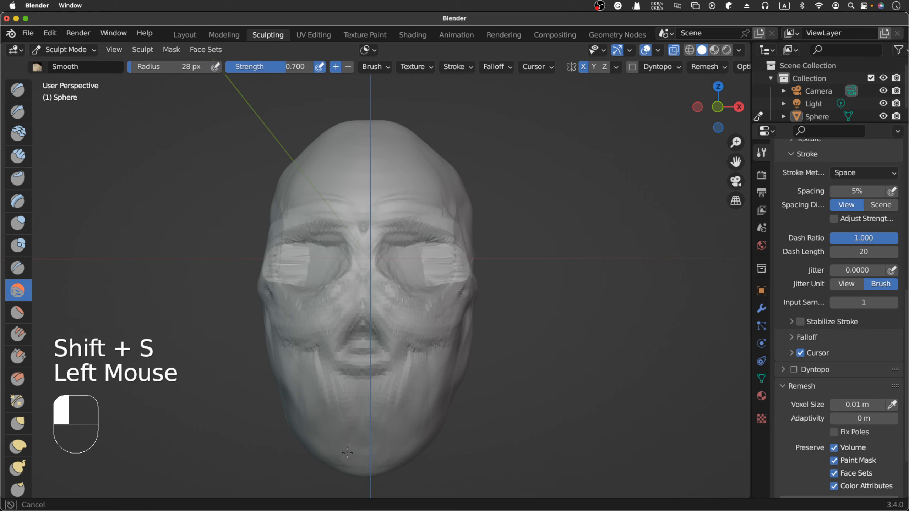
left_click_drag(328, 388, 322, 364)
left_click_drag(362, 328, 340, 349)
mouse_move(340, 352)
left_mouse_down()
mouse_move(337, 369)
mouse_move(358, 382)
mouse_move(379, 380)
mouse_move(348, 375)
mouse_move(424, 382)
left_mouse_up()
- Check the jaw and cheek shapes in the right orthographic view and from the front
scroll(435, 364, "right", 10)
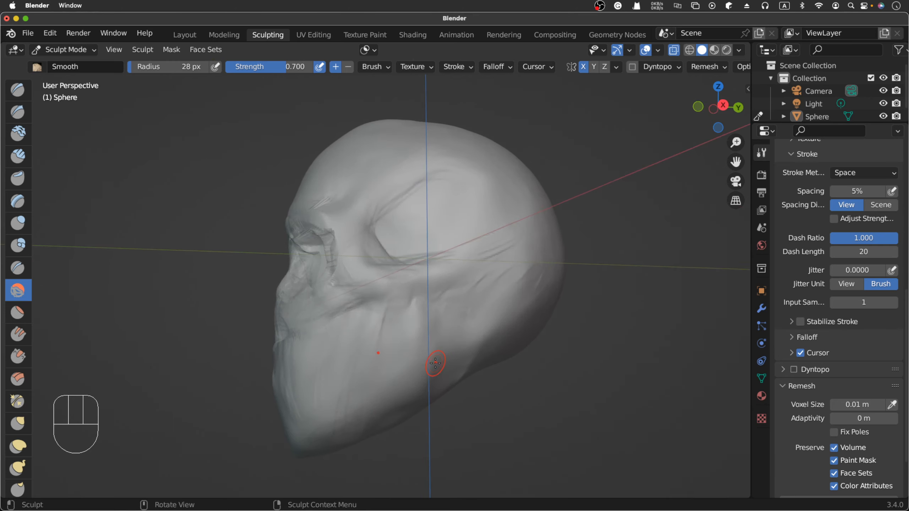
key("KP_3")
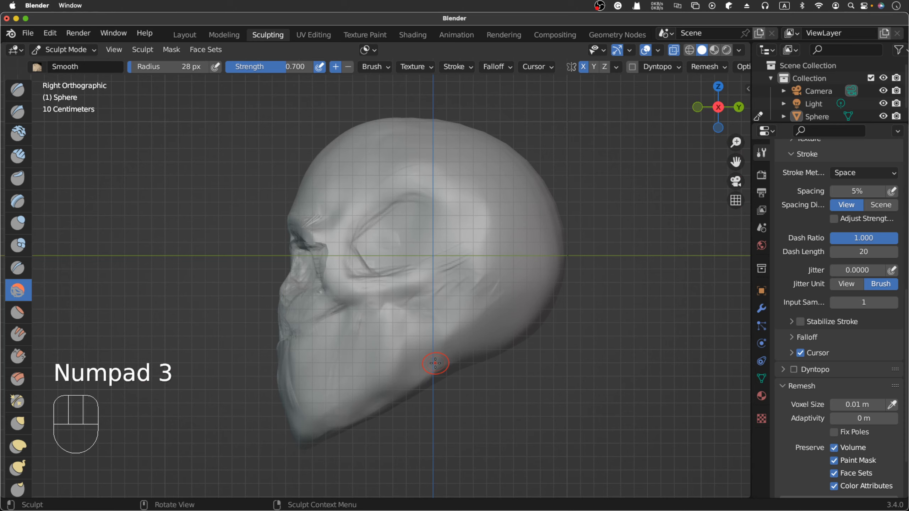
middle_click_drag(427, 296, 524, 345)
scroll(525, 345, "left", 10)
scroll(526, 344, "down", 3)
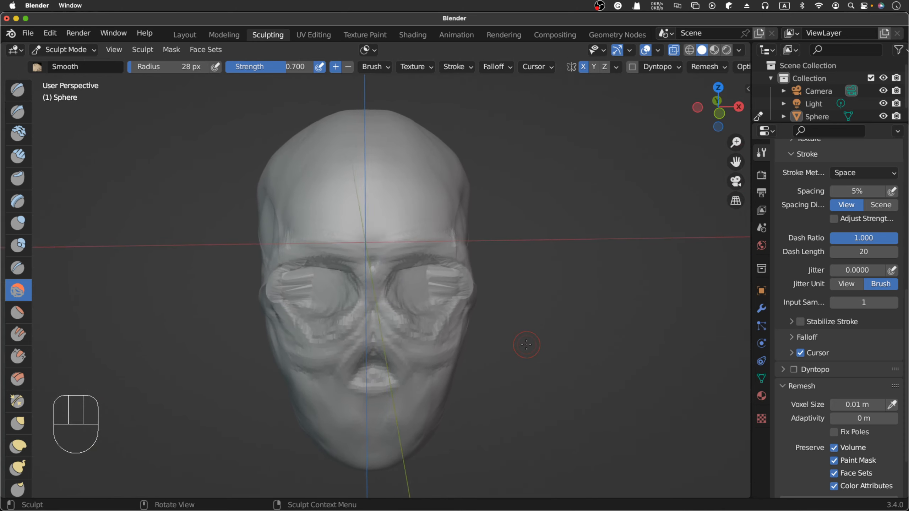
- Examine the skull's overall proportions from the front in perspective and in front orthographic view
scroll(527, 345, "left", 2)
scroll(526, 345, "left", 2)
scroll(526, 345, "right", 5)
scroll(526, 345, "left", 1)
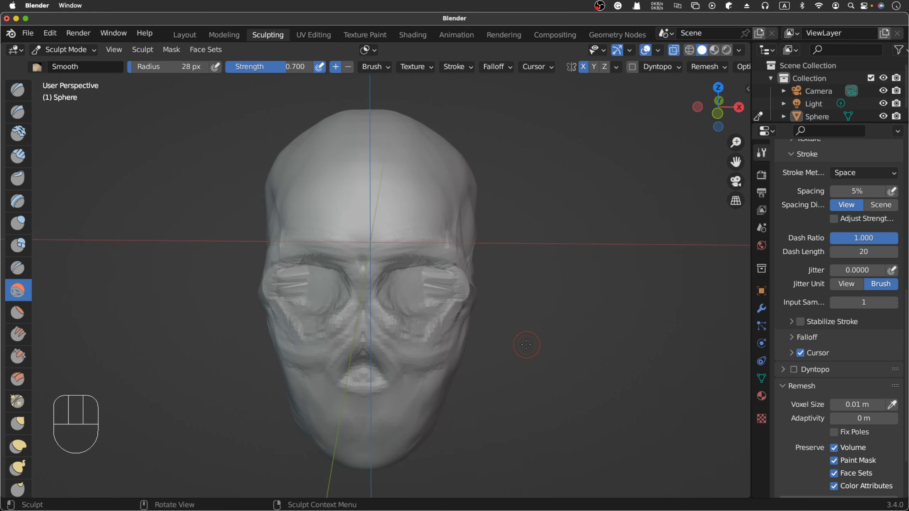
key("KP_1")
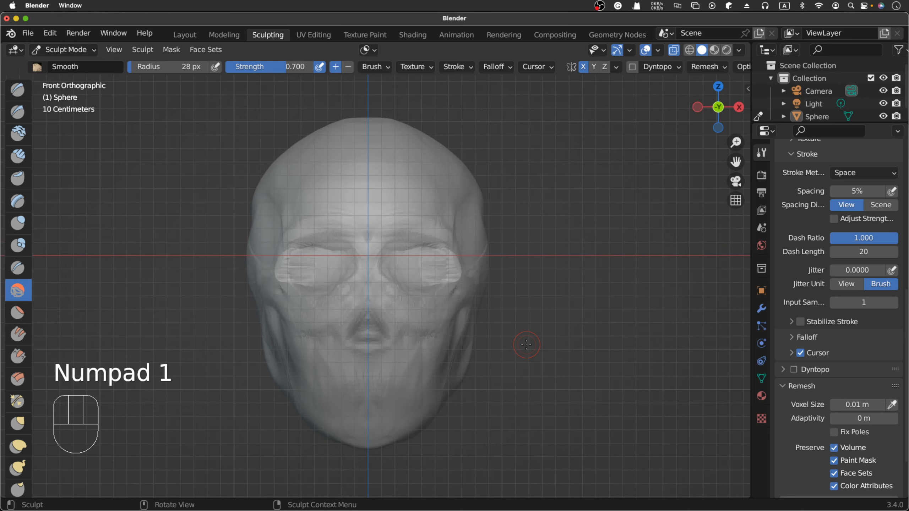
scroll(526, 345, "down", 3)
scroll(526, 345, "down", 2)
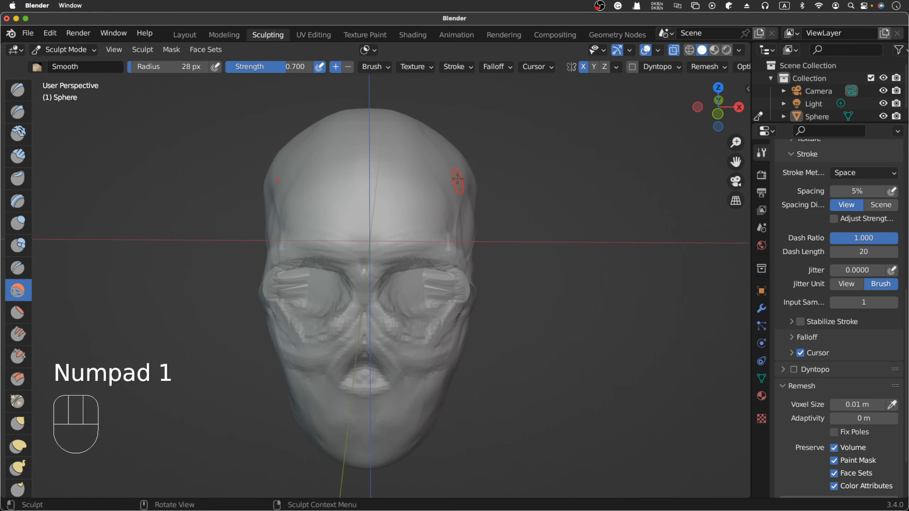
- Add short Clay Strips dabs down the side edge of the forehead beside the temple at 28 px radius
left_click(24, 158)
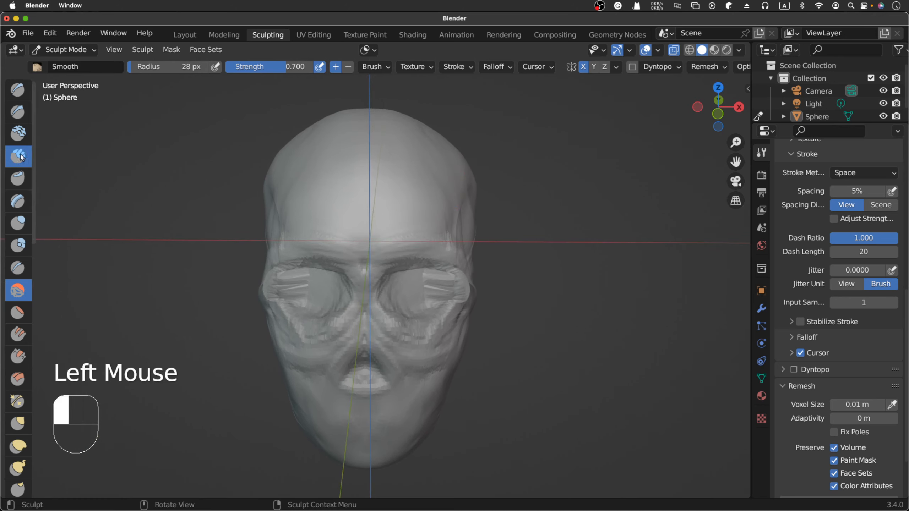
left_click(464, 177)
left_click(462, 179)
left_click(462, 182)
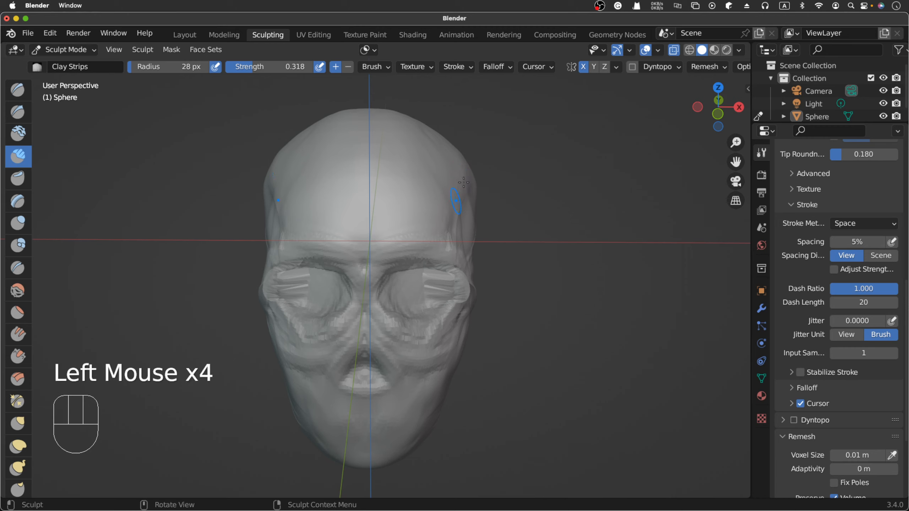
left_click(461, 185)
left_click(450, 216)
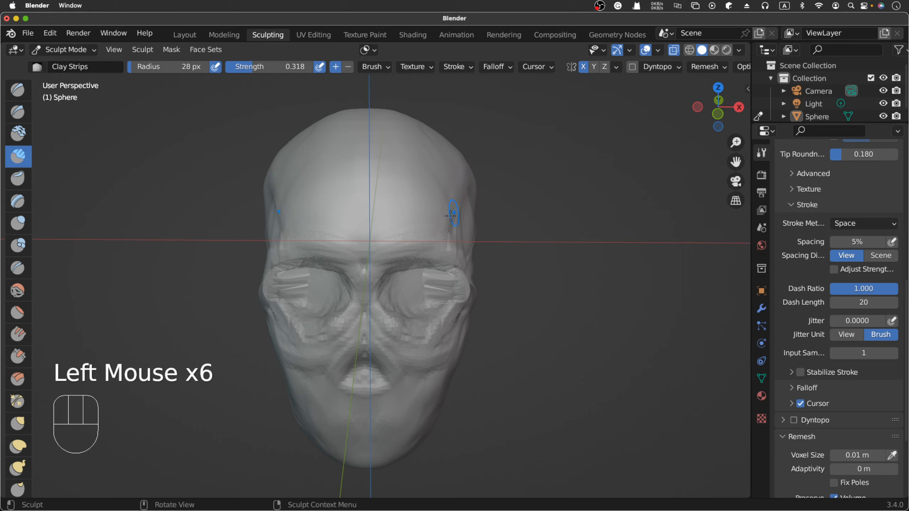
- Build up the lower forehead above the brow, from the centre out to the temple, with Clay Strips
left_click(387, 238)
left_click(393, 245)
left_click(403, 253)
left_click(415, 247)
left_click(440, 207)
left_click(420, 215)
left_click(385, 250)
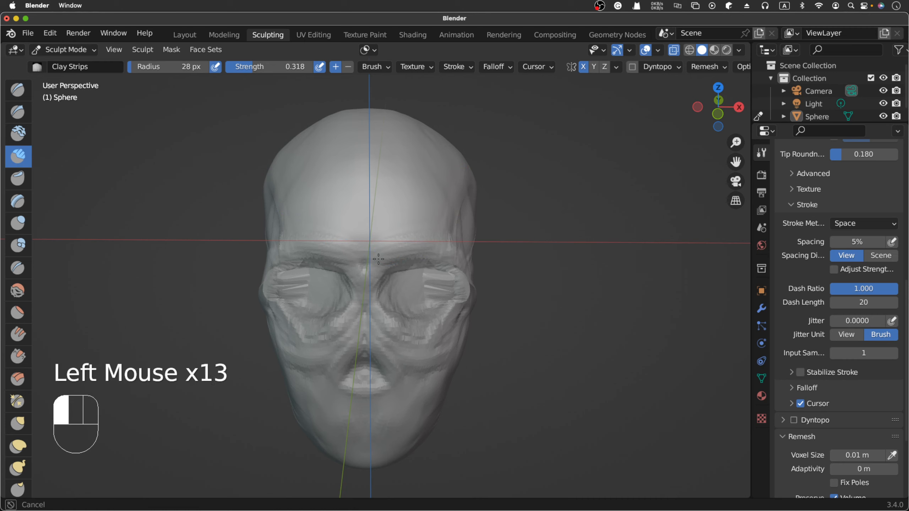
- Fill in the inner ends of the brow ridges and the area between them with Clay Strips
left_click(392, 242)
left_click(377, 263)
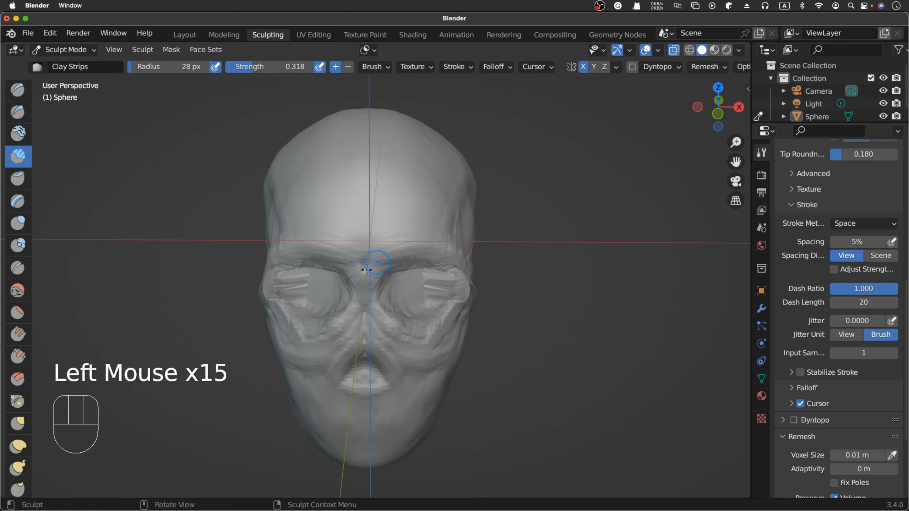
left_click(381, 260)
left_click(383, 259)
left_click(379, 257)
left_click(374, 256)
left_click(394, 253)
left_click(403, 248)
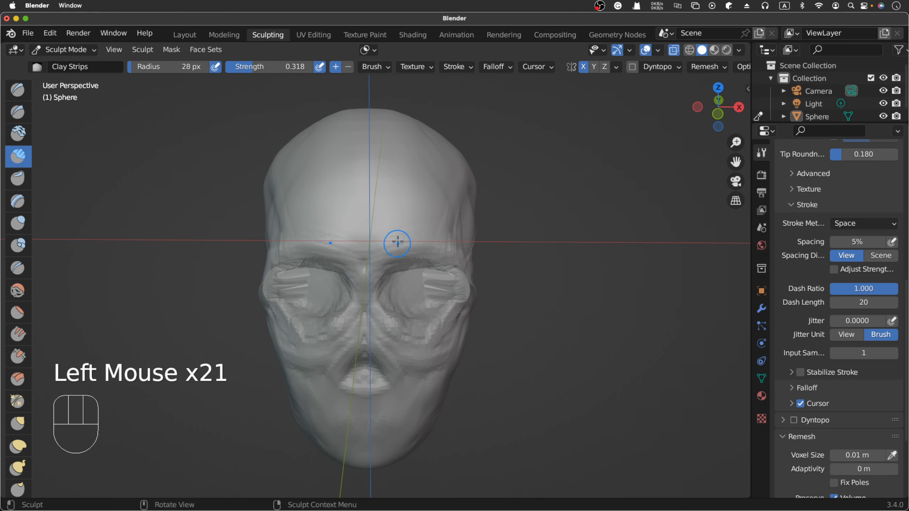
- Add vertical Clay Strips strokes down the centre of the nasal bridge
left_click_drag(363, 269, 364, 278)
left_click_drag(363, 265, 366, 281)
left_click_drag(365, 274, 366, 302)
- Try a short Clay Strips stroke at the inner brow beside the root of the nose, then undo it
scroll(365, 302, "down", 5)
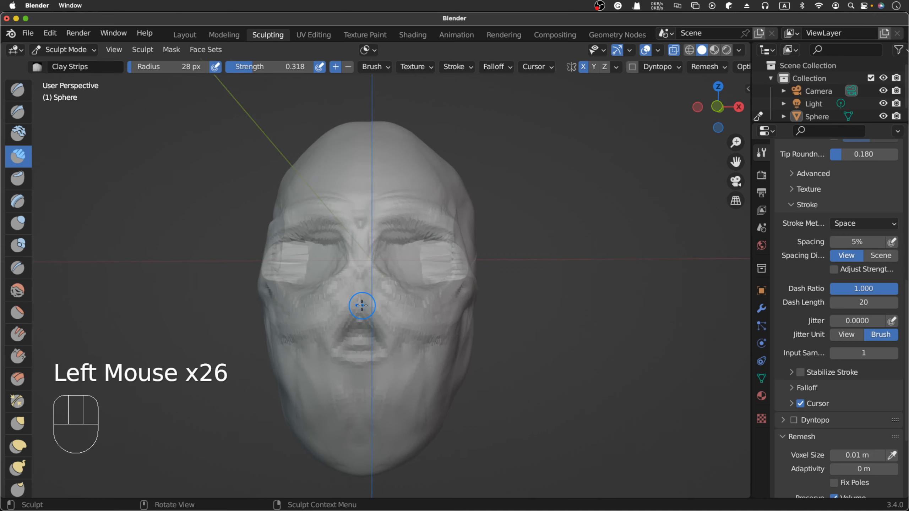
scroll(360, 301, "right", 5)
mouse_move(346, 233)
left_mouse_down()
mouse_move(347, 248)
mouse_move(352, 226)
left_mouse_up()
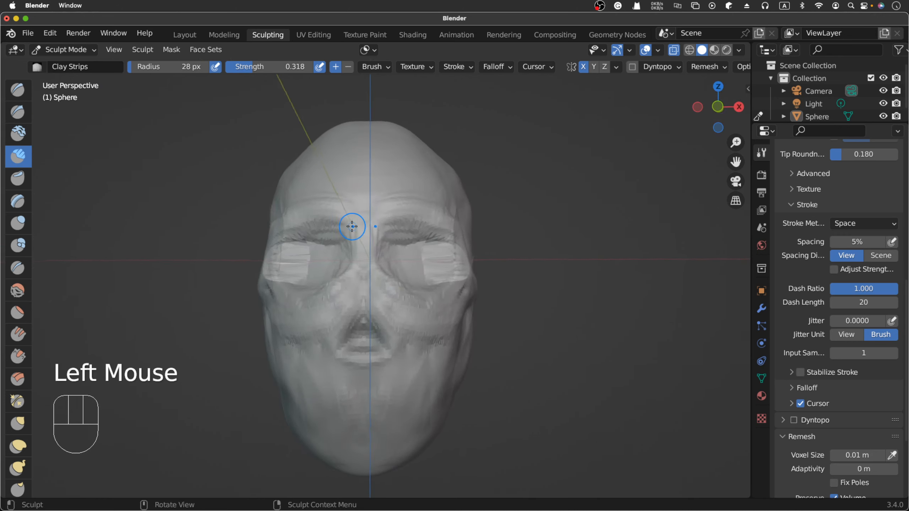
scroll(352, 226, "right", 5)
scroll(352, 227, "left", 4)
scroll(352, 226, "left", 3)
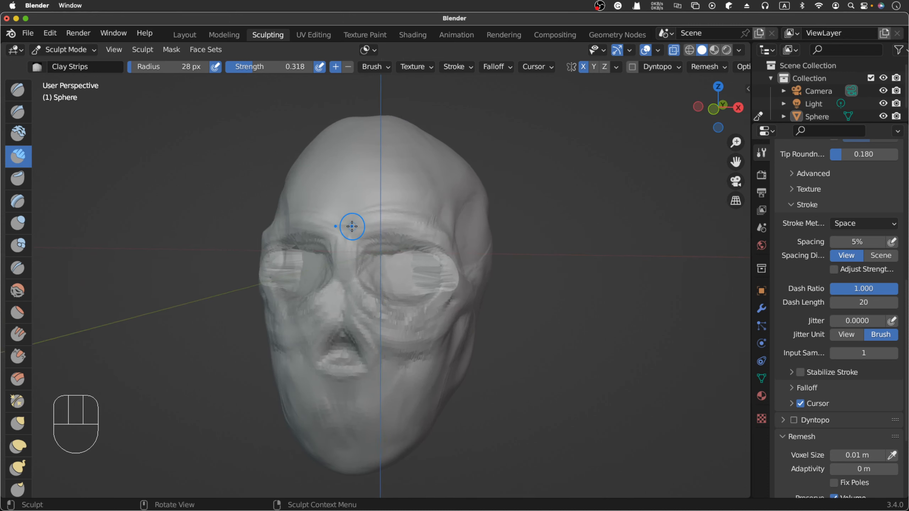
key("super+z")
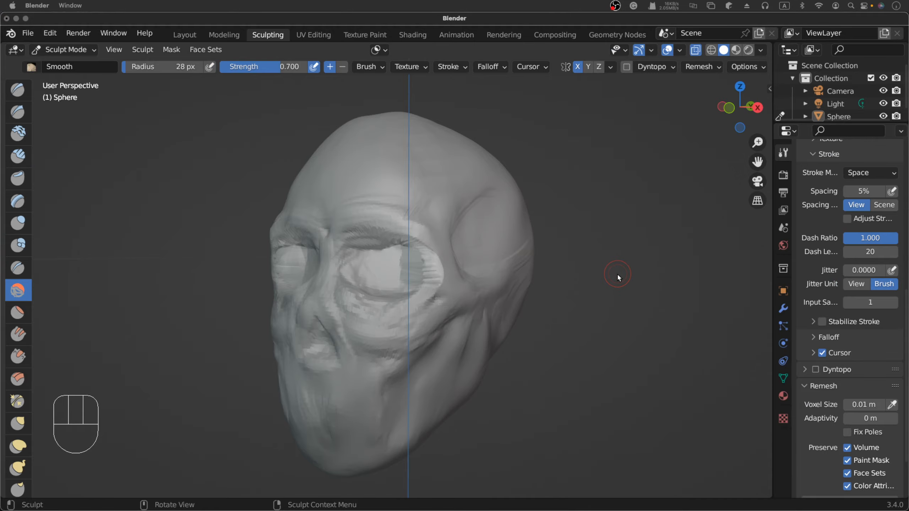
- Examine the brow, eye sockets, cheek, jaw and chin shapes from the side, front and below
scroll(617, 274, "right", 5)
scroll(617, 274, "left", 8)
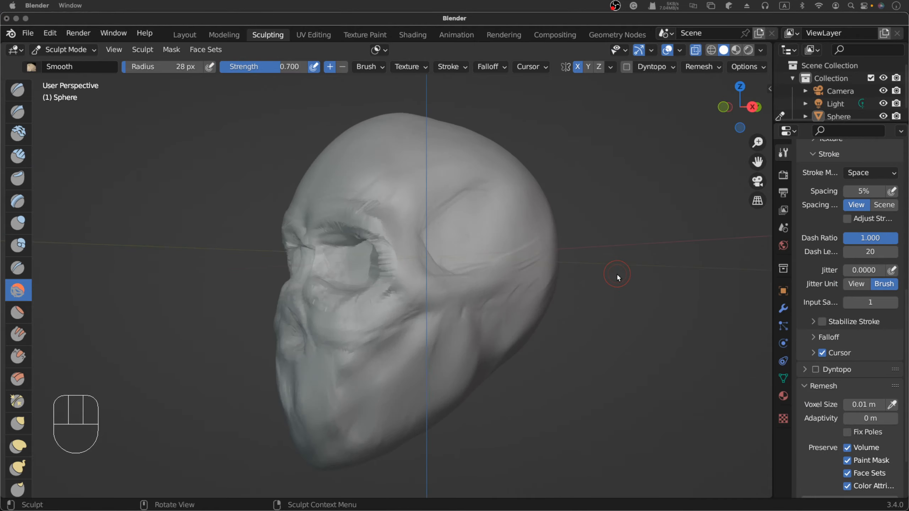
scroll(617, 274, "left", 5)
scroll(617, 274, "right", 10)
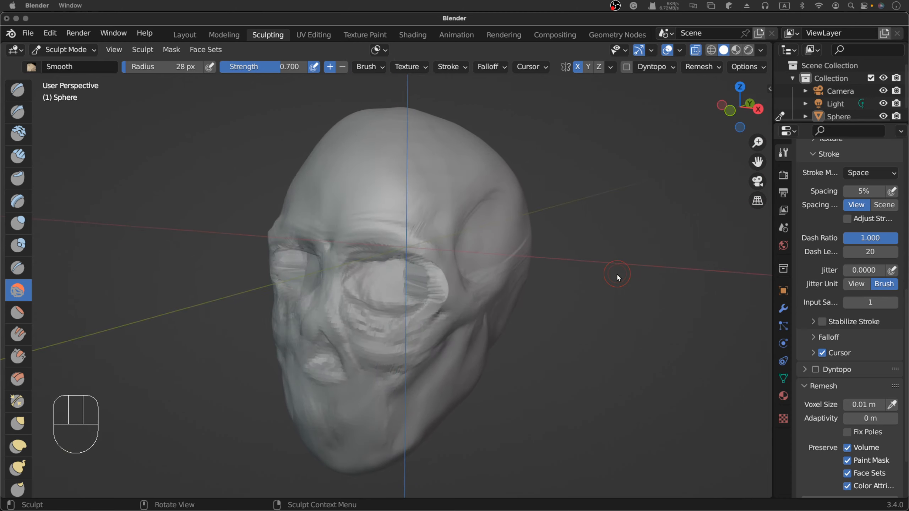
scroll(617, 274, "left", 8)
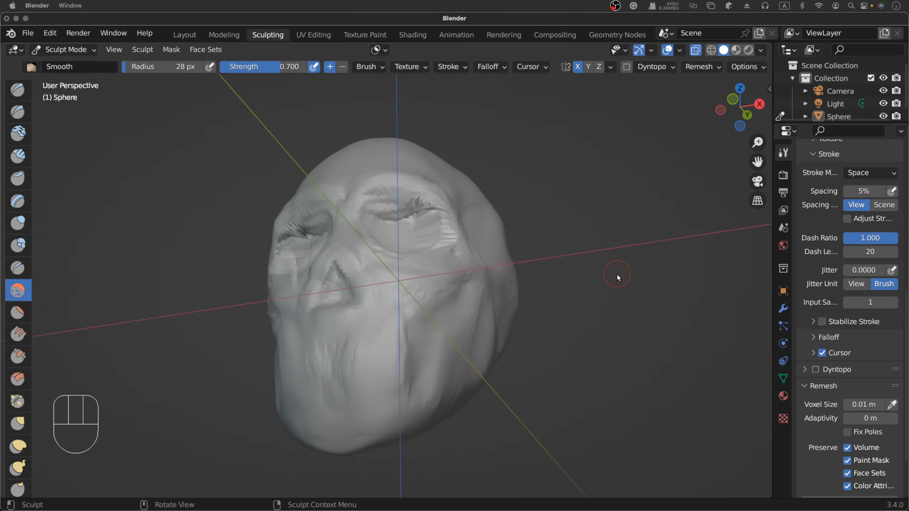
scroll(617, 274, "up", 1)
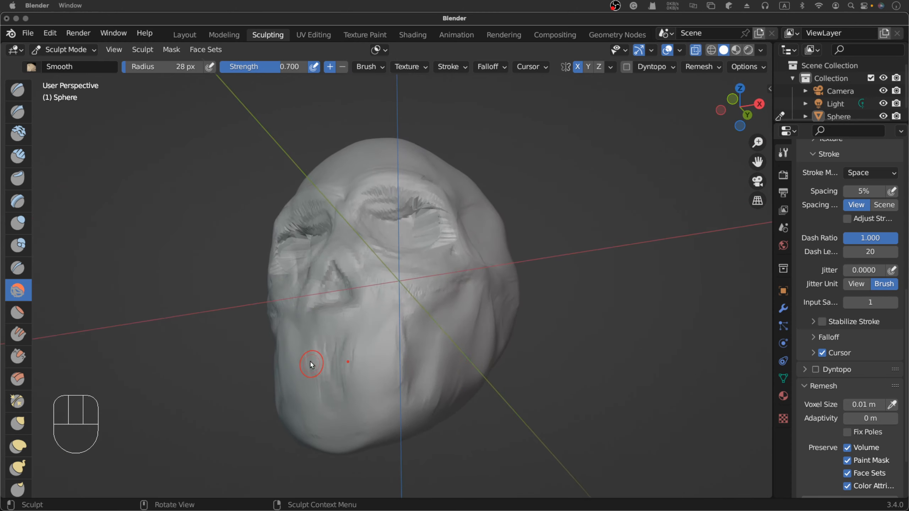
scroll(313, 368, "right", 10)
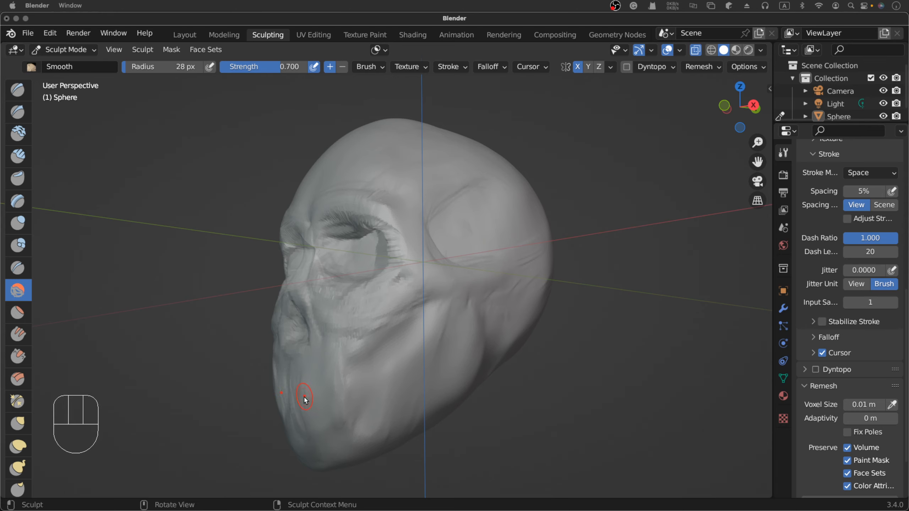
scroll(304, 399, "right", 10)
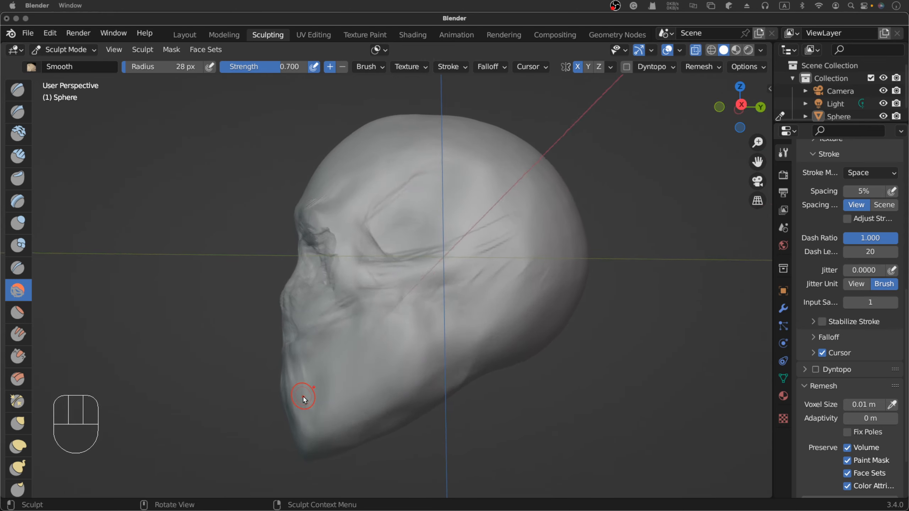
scroll(304, 400, "left", 10)
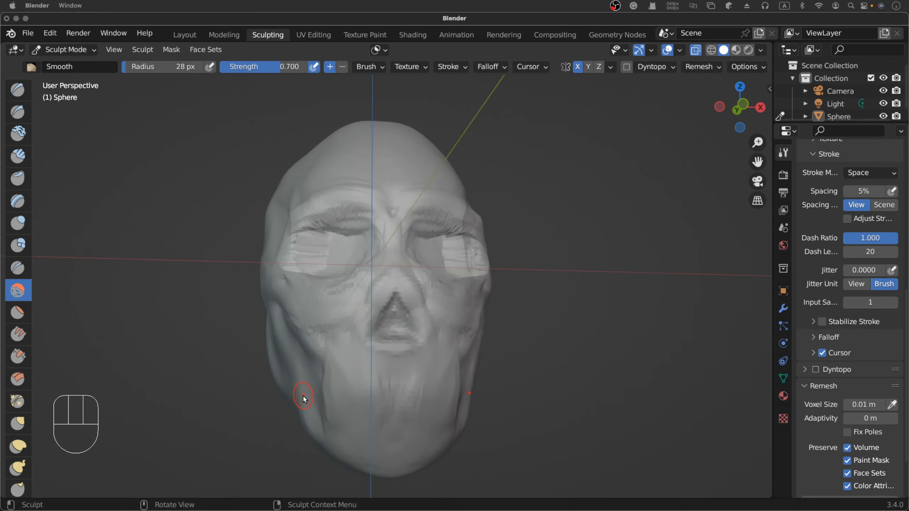
scroll(303, 399, "right", 5)
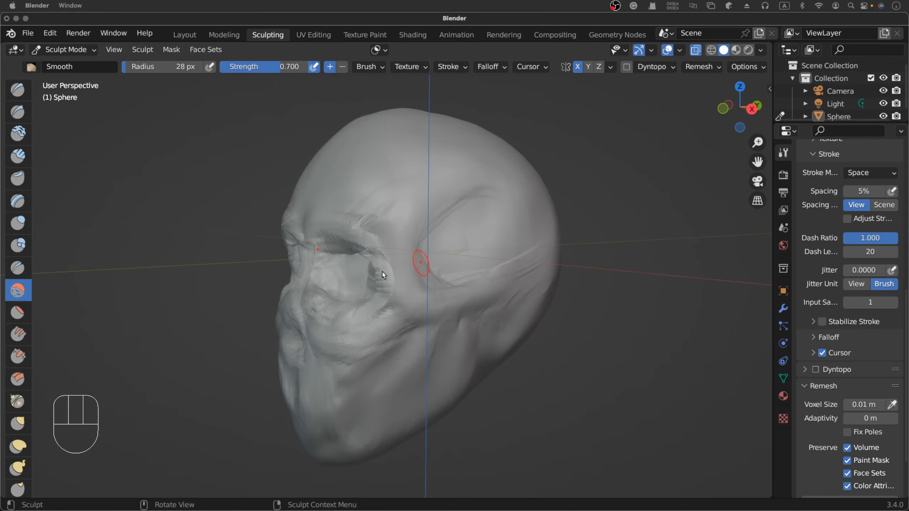